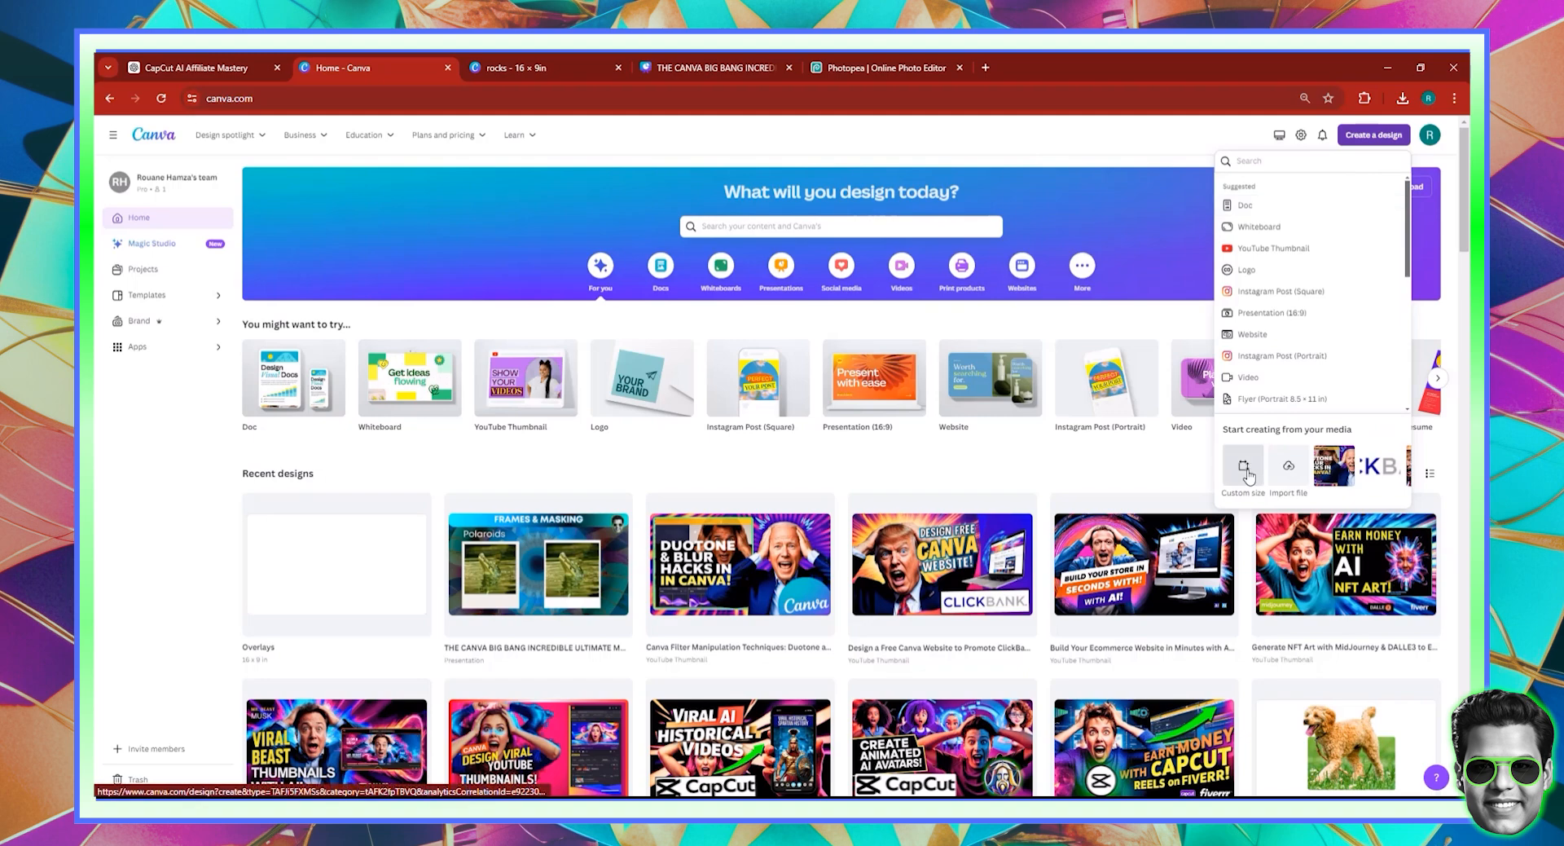
click(1244, 466)
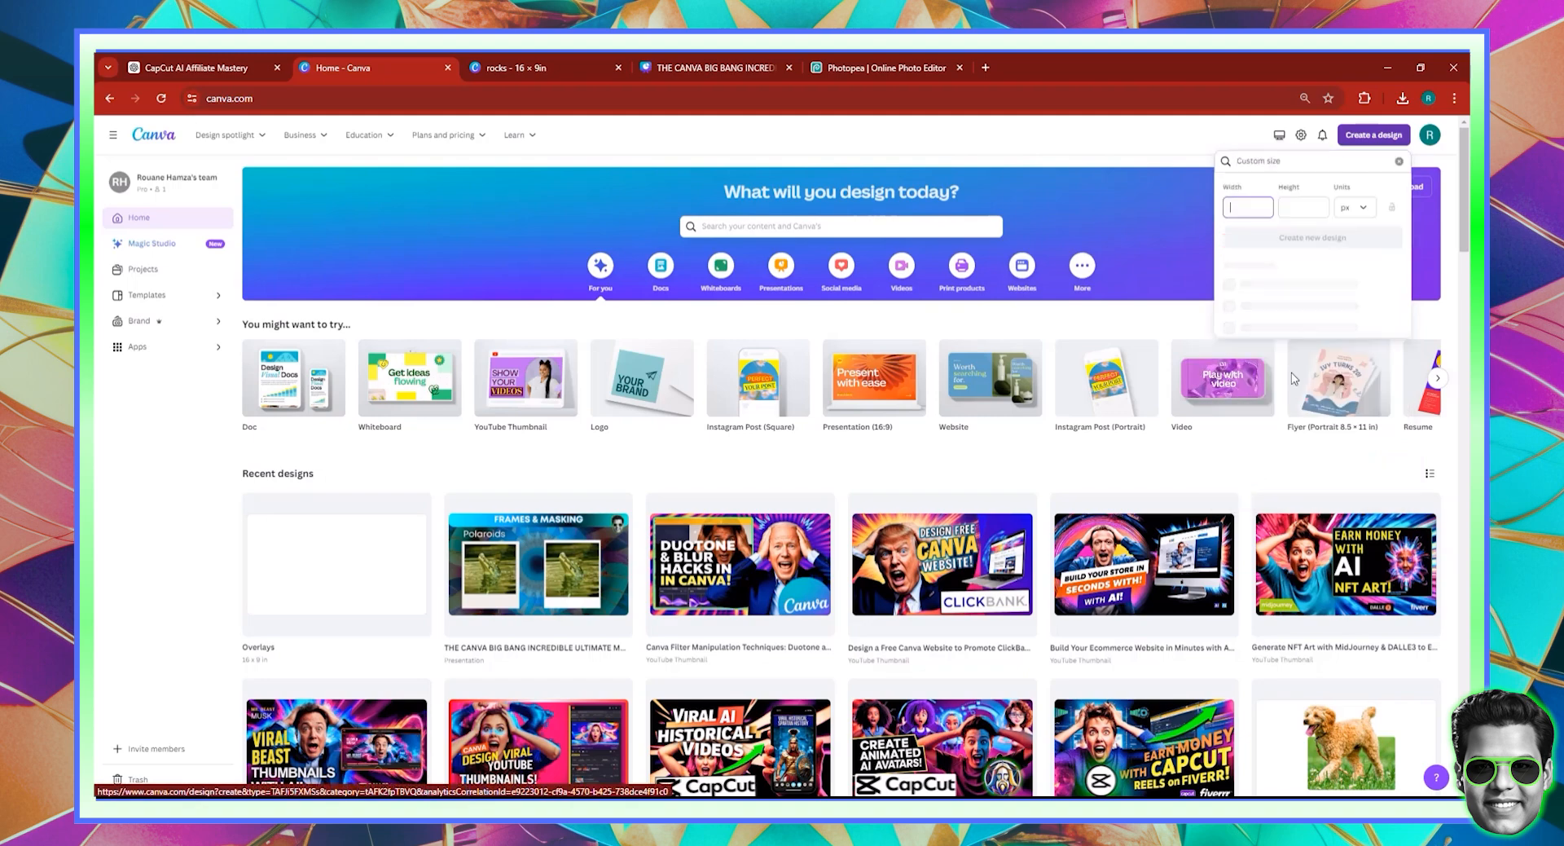
click(1362, 208)
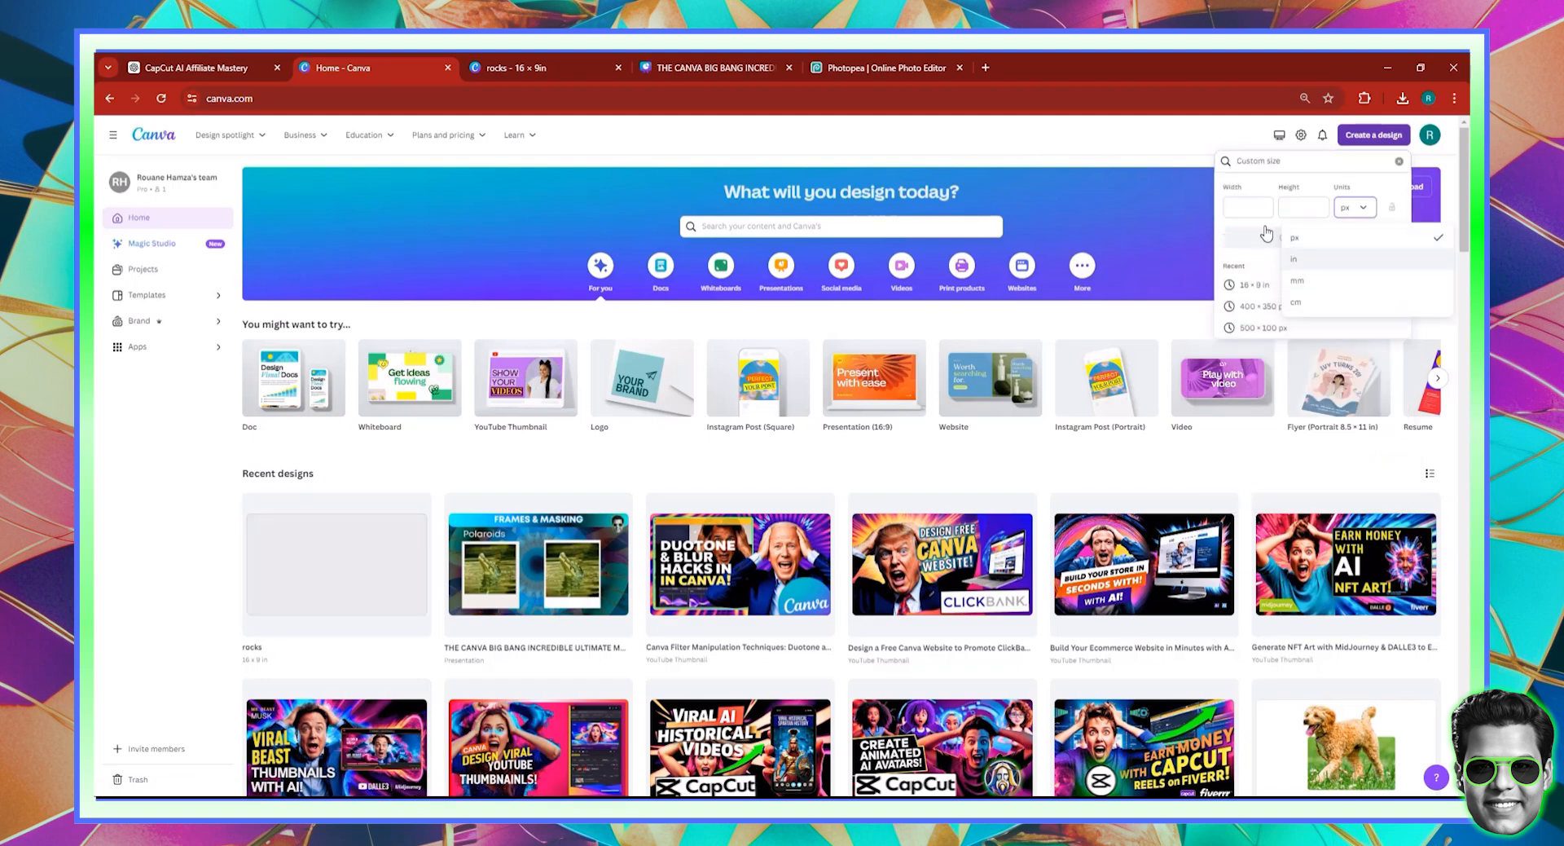
click(1144, 140)
Step: Switch to the open rocks design and clear the existing picture from its page
click(540, 64)
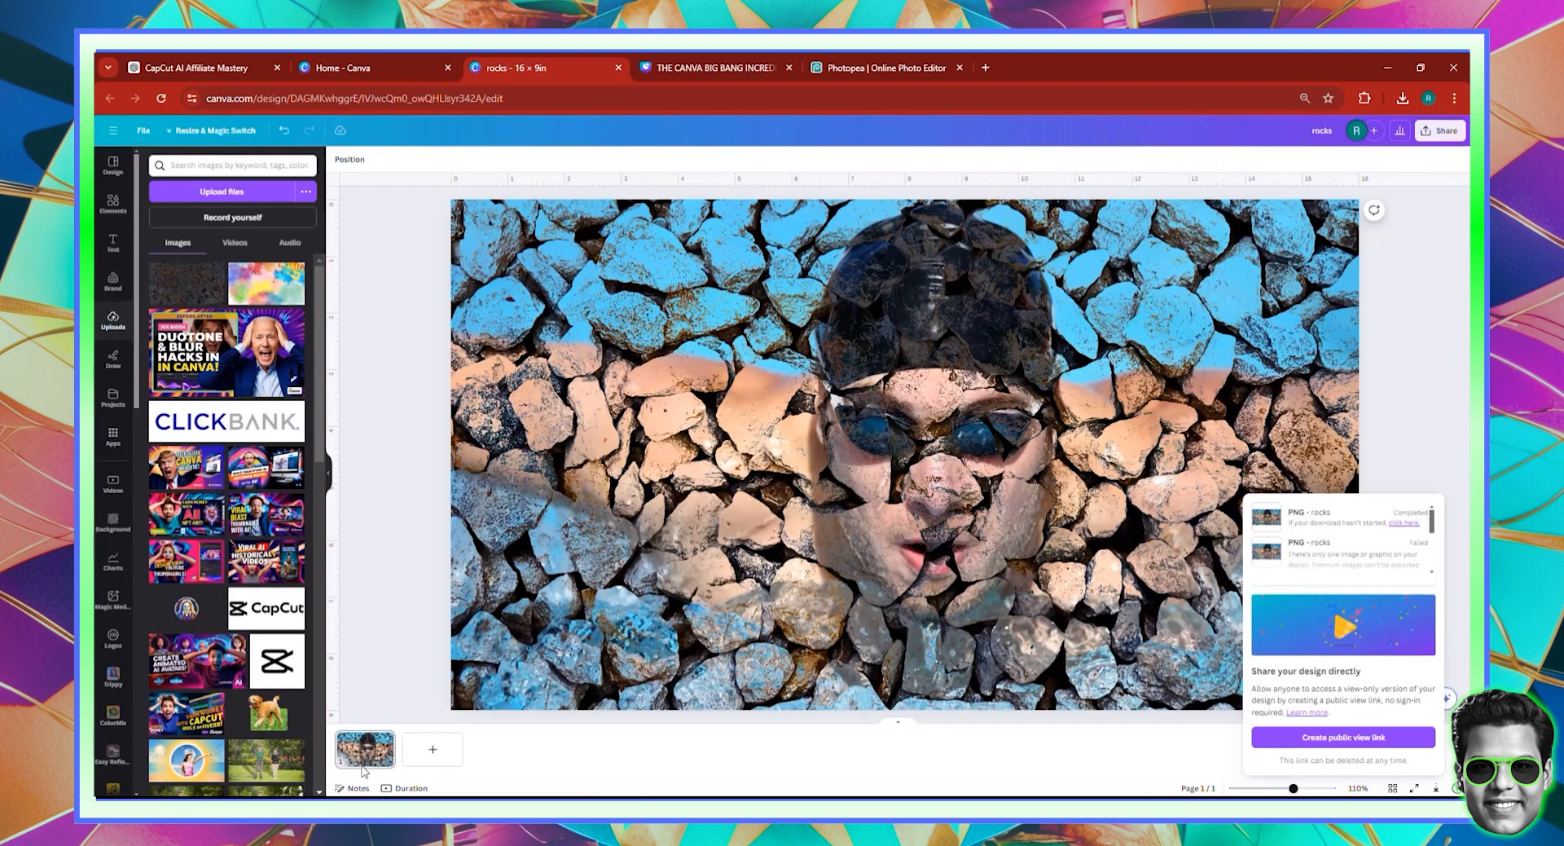
click(364, 768)
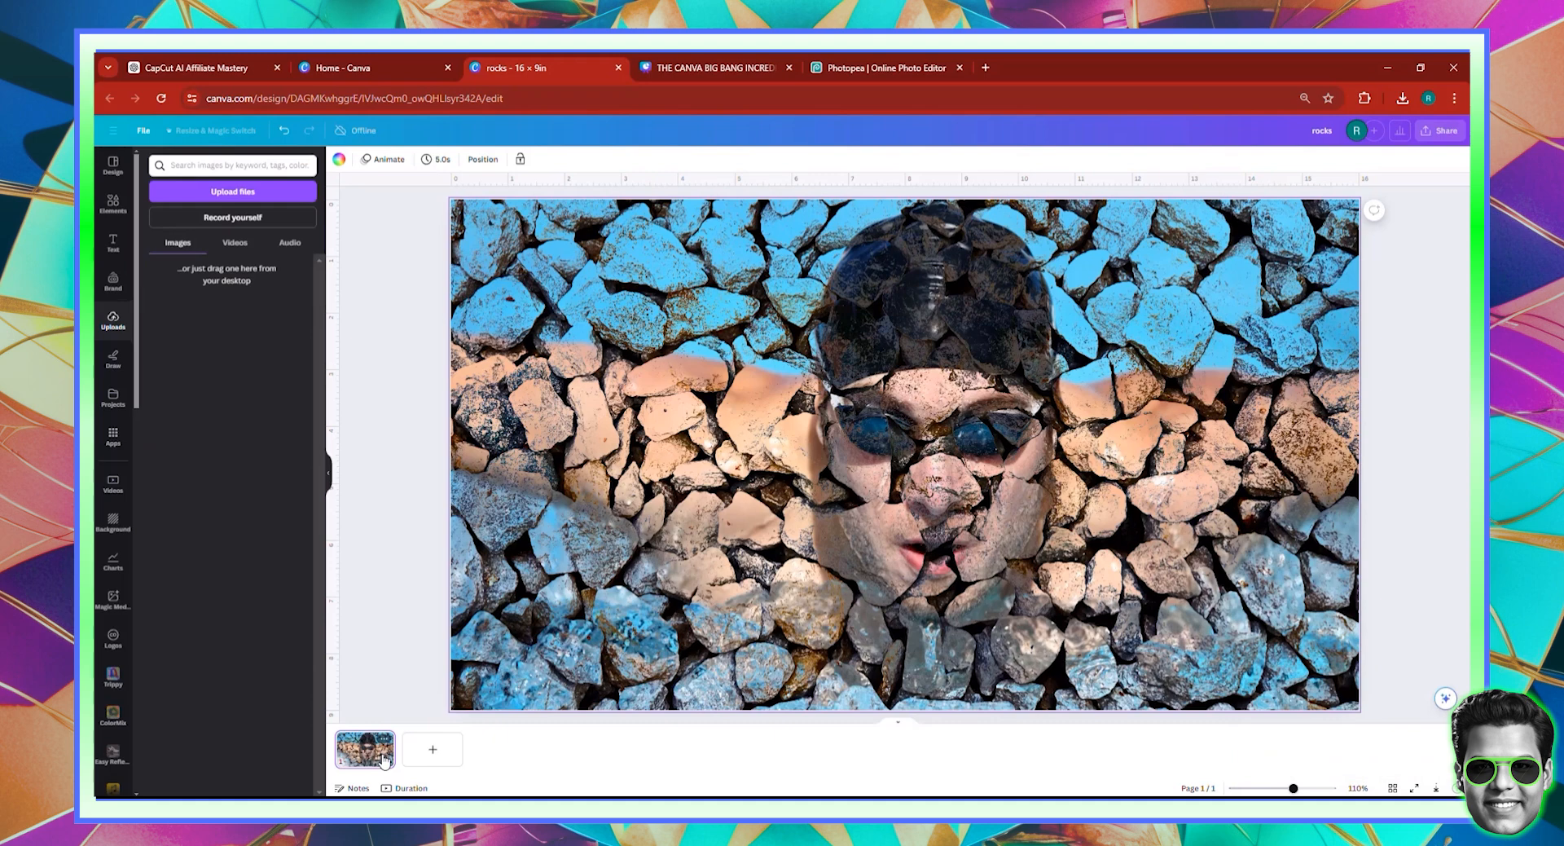
key(Delete)
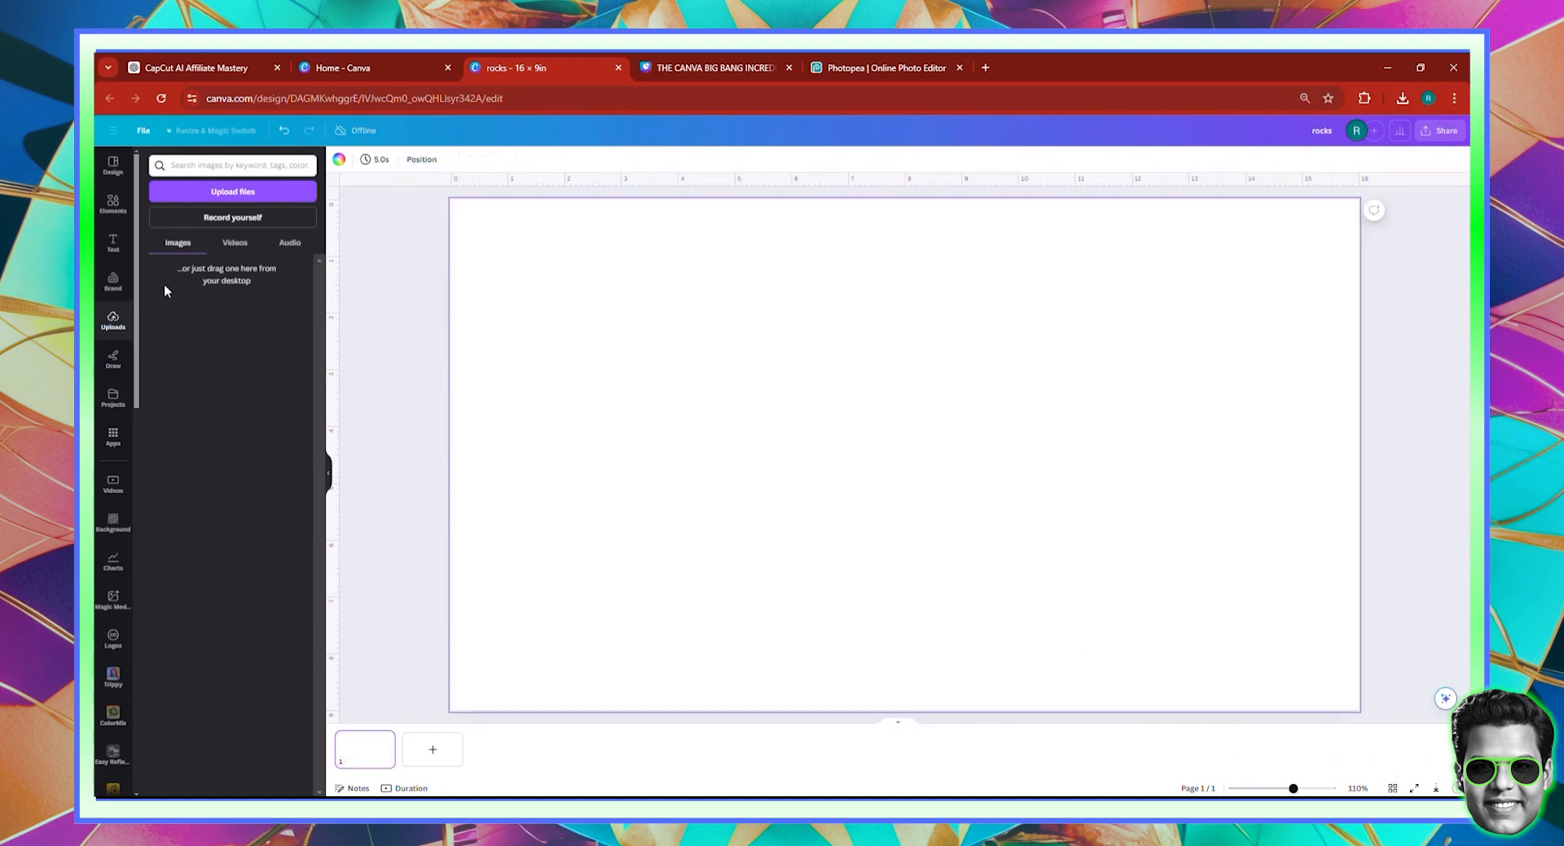
Step: Search the design elements for "stones" and limit the results to photos
click(114, 203)
click(220, 201)
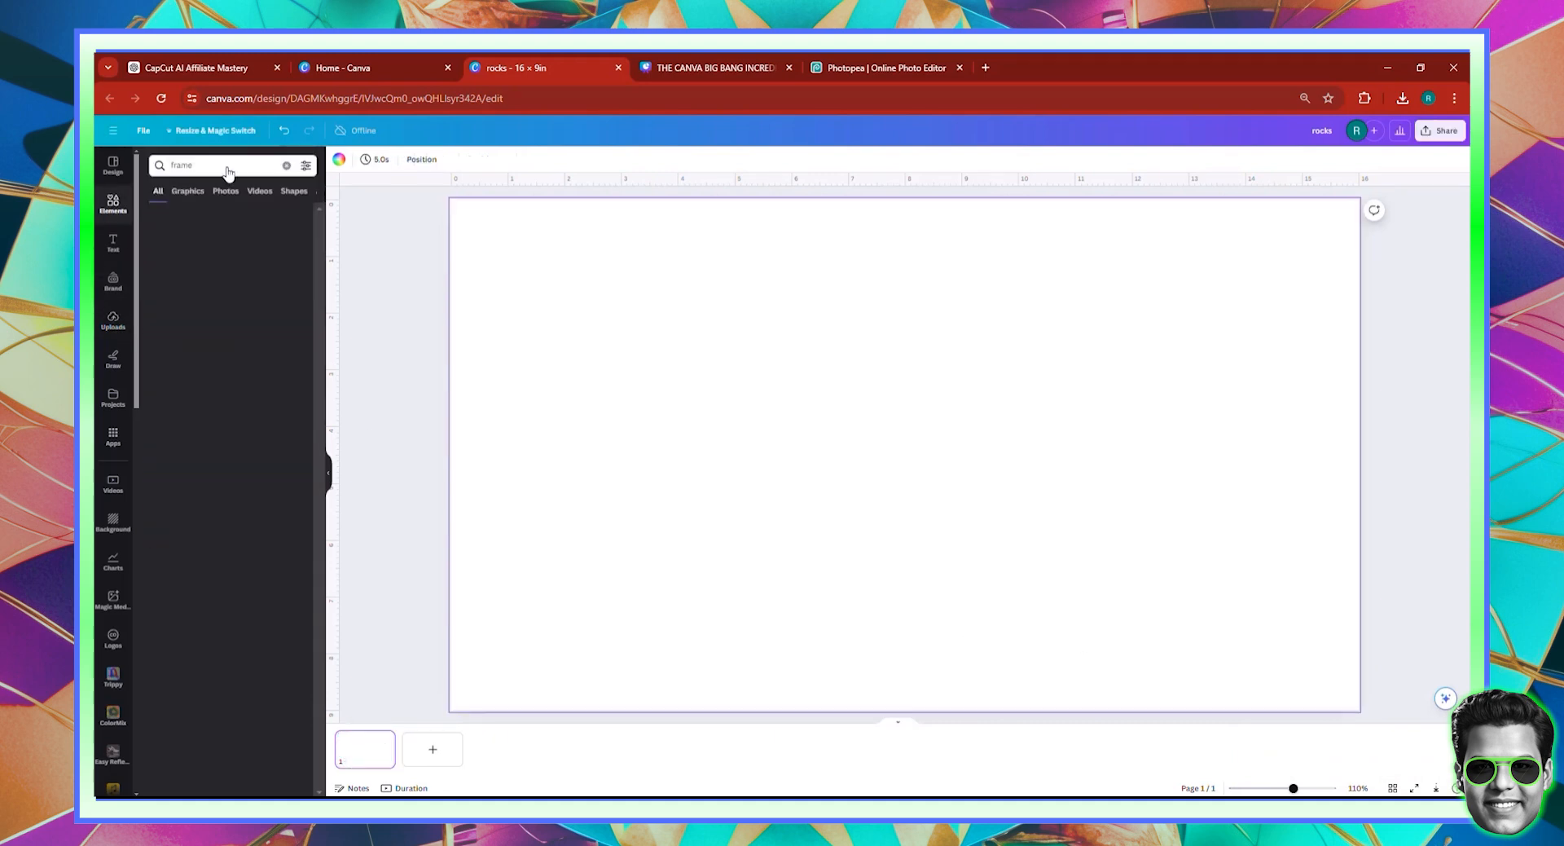
double_click(222, 167)
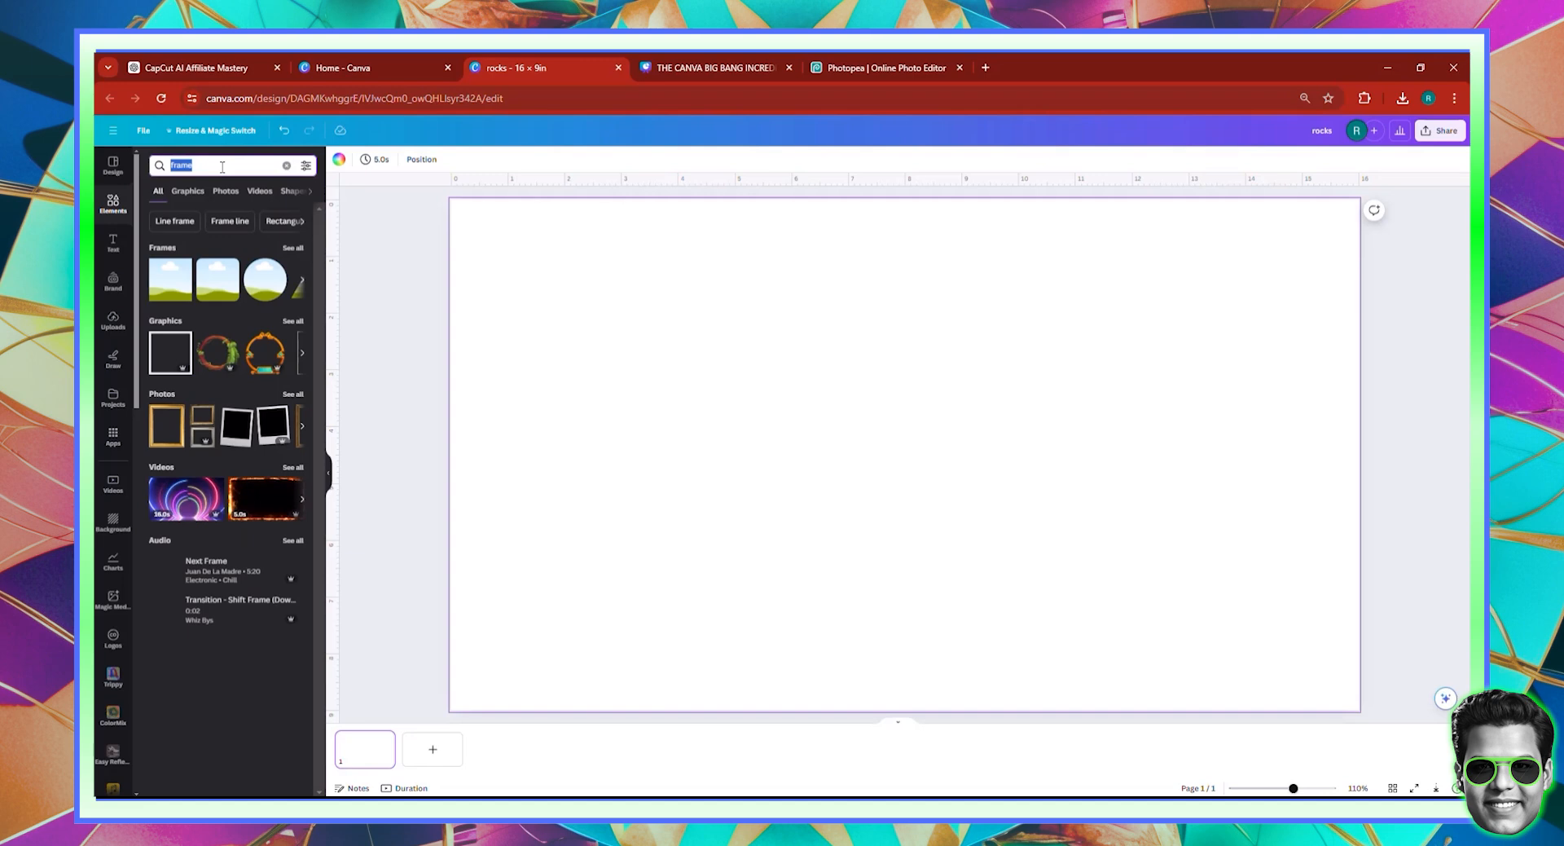
text(stones)
key(Return)
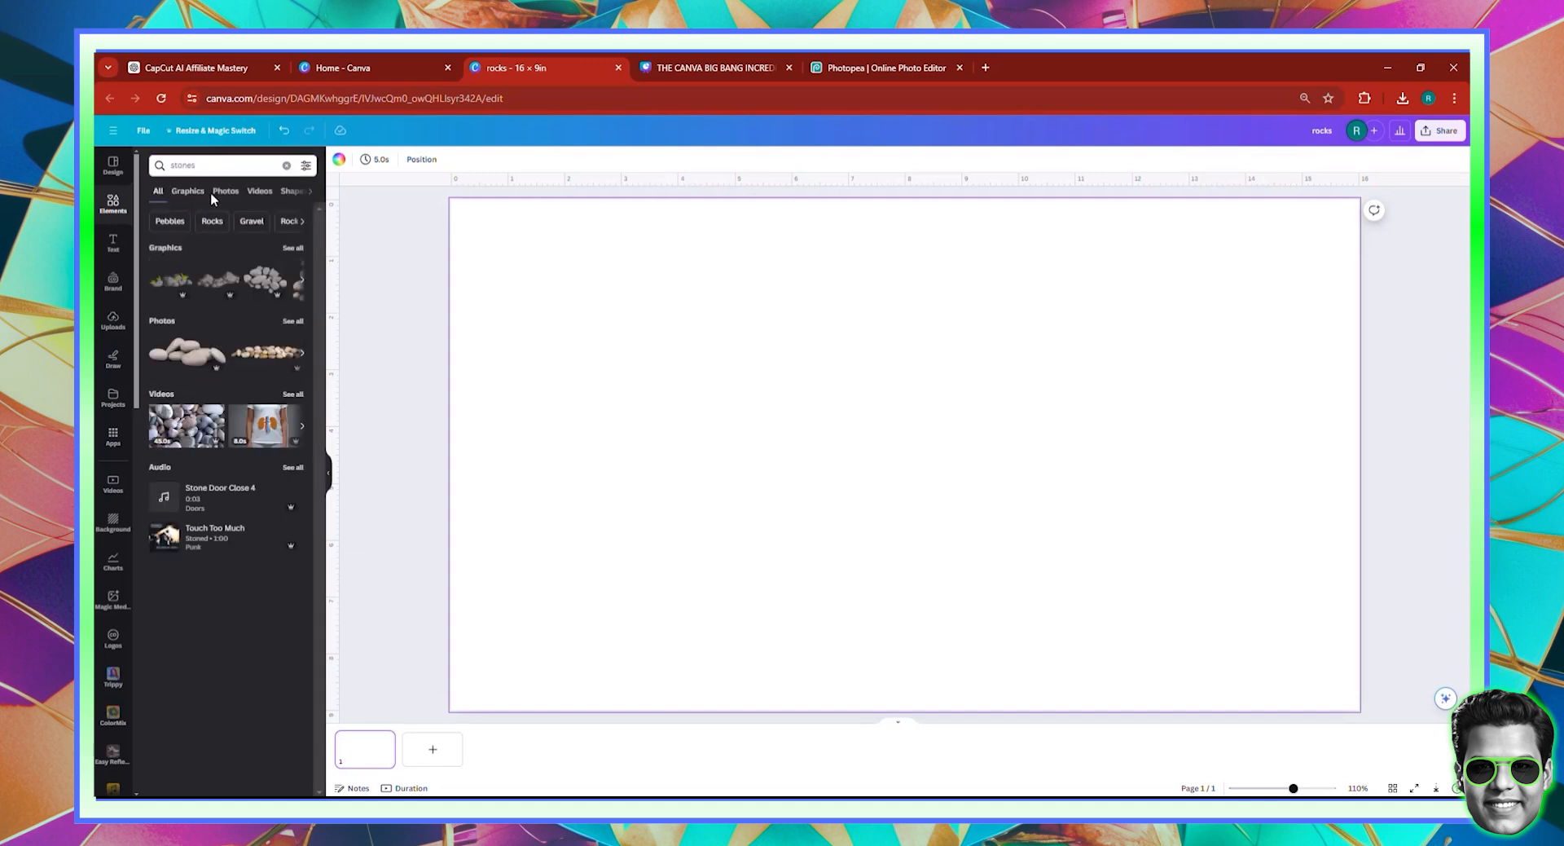
click(226, 192)
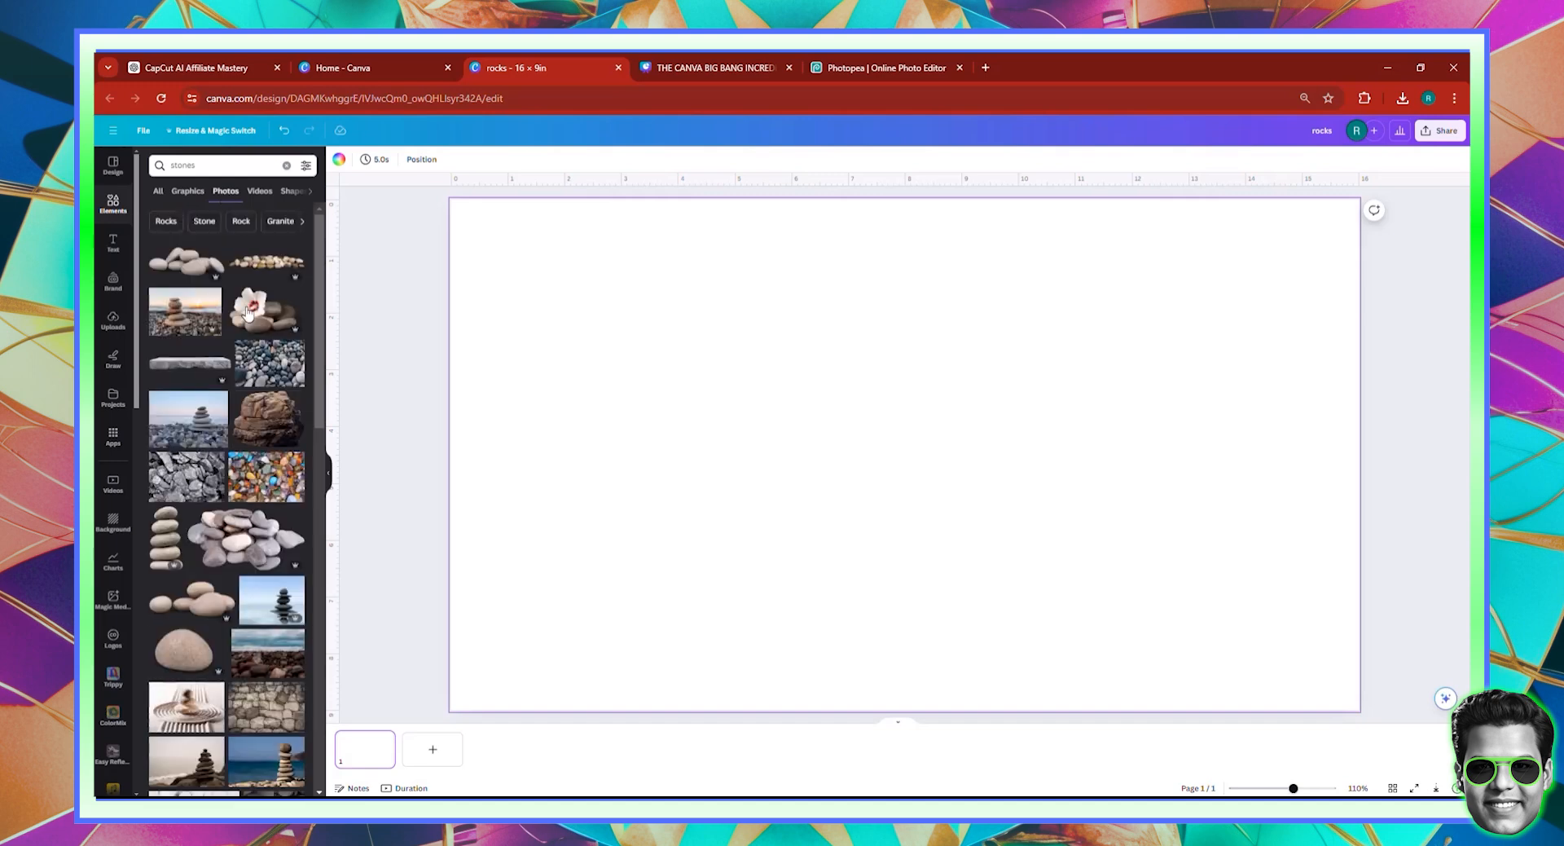
Step: Add the photo of colorful polished stones to the page and set it as the page background
click(274, 483)
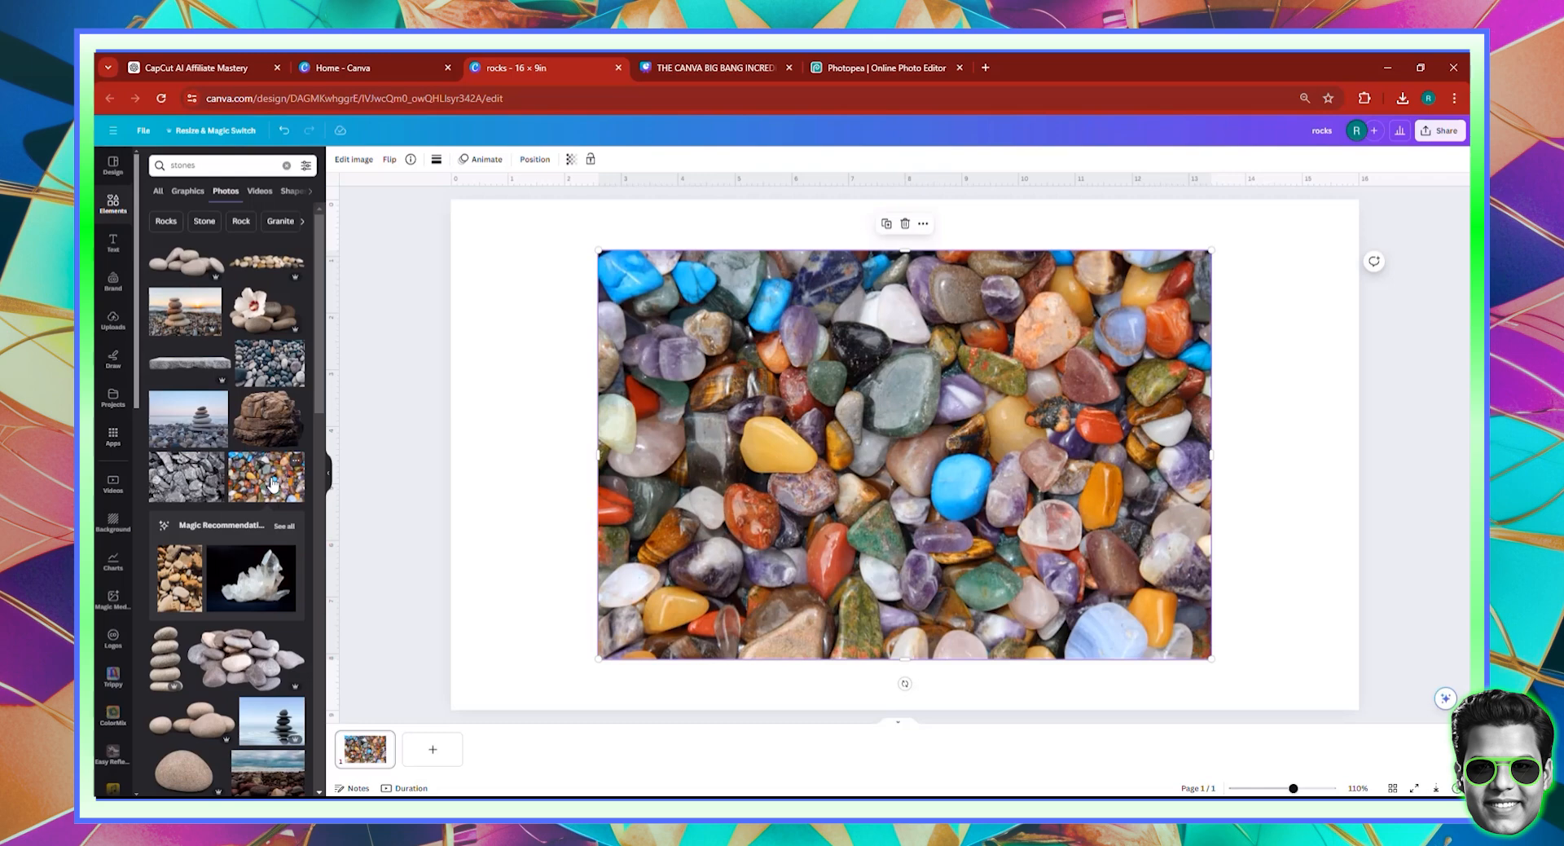
drag(773, 515, 727, 474)
right_click(725, 473)
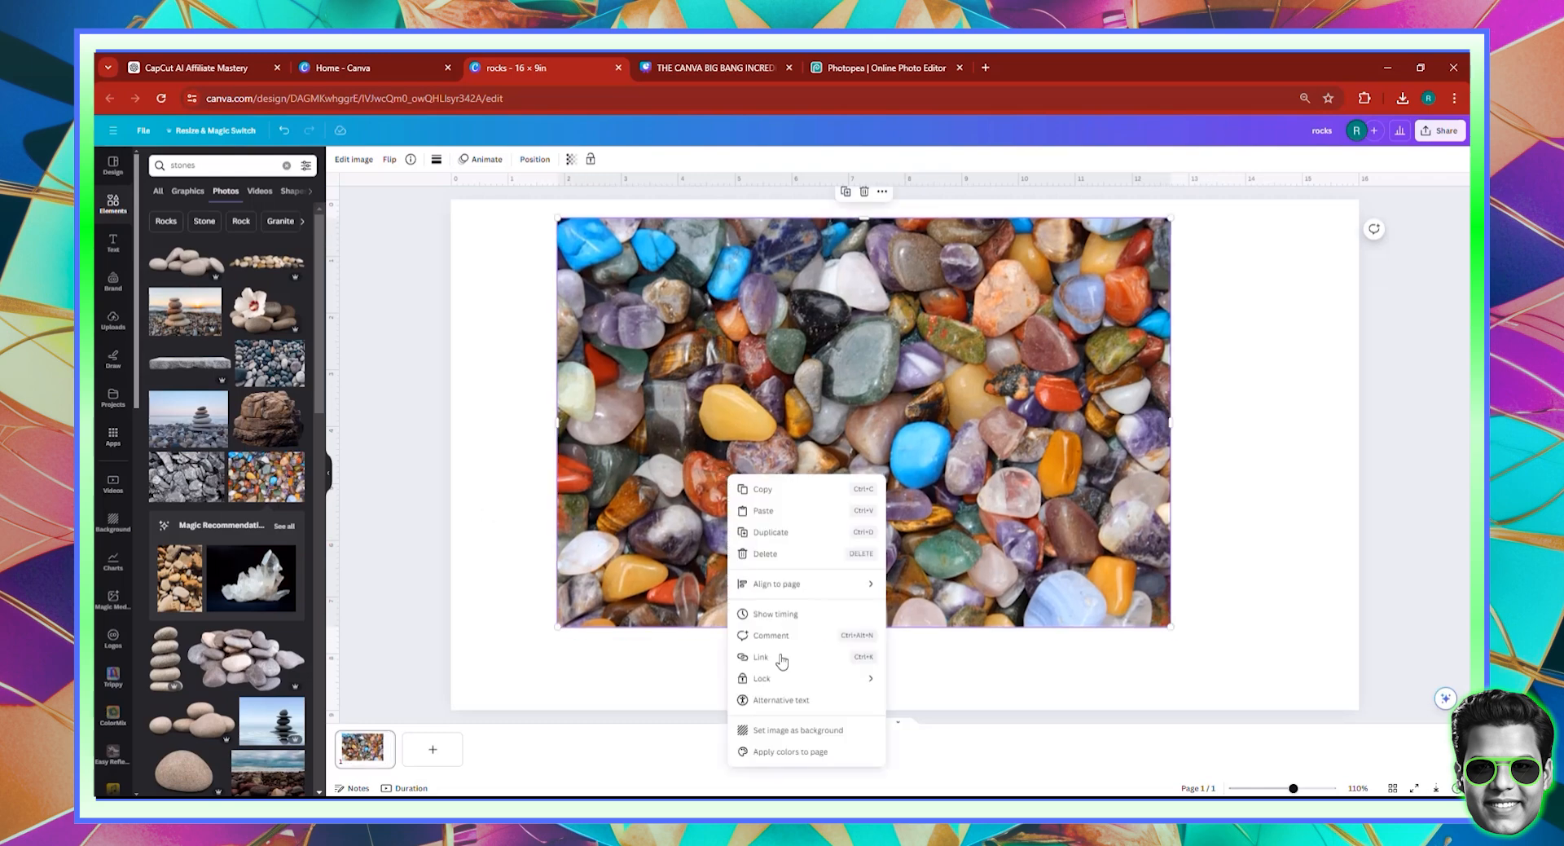
click(780, 727)
click(717, 455)
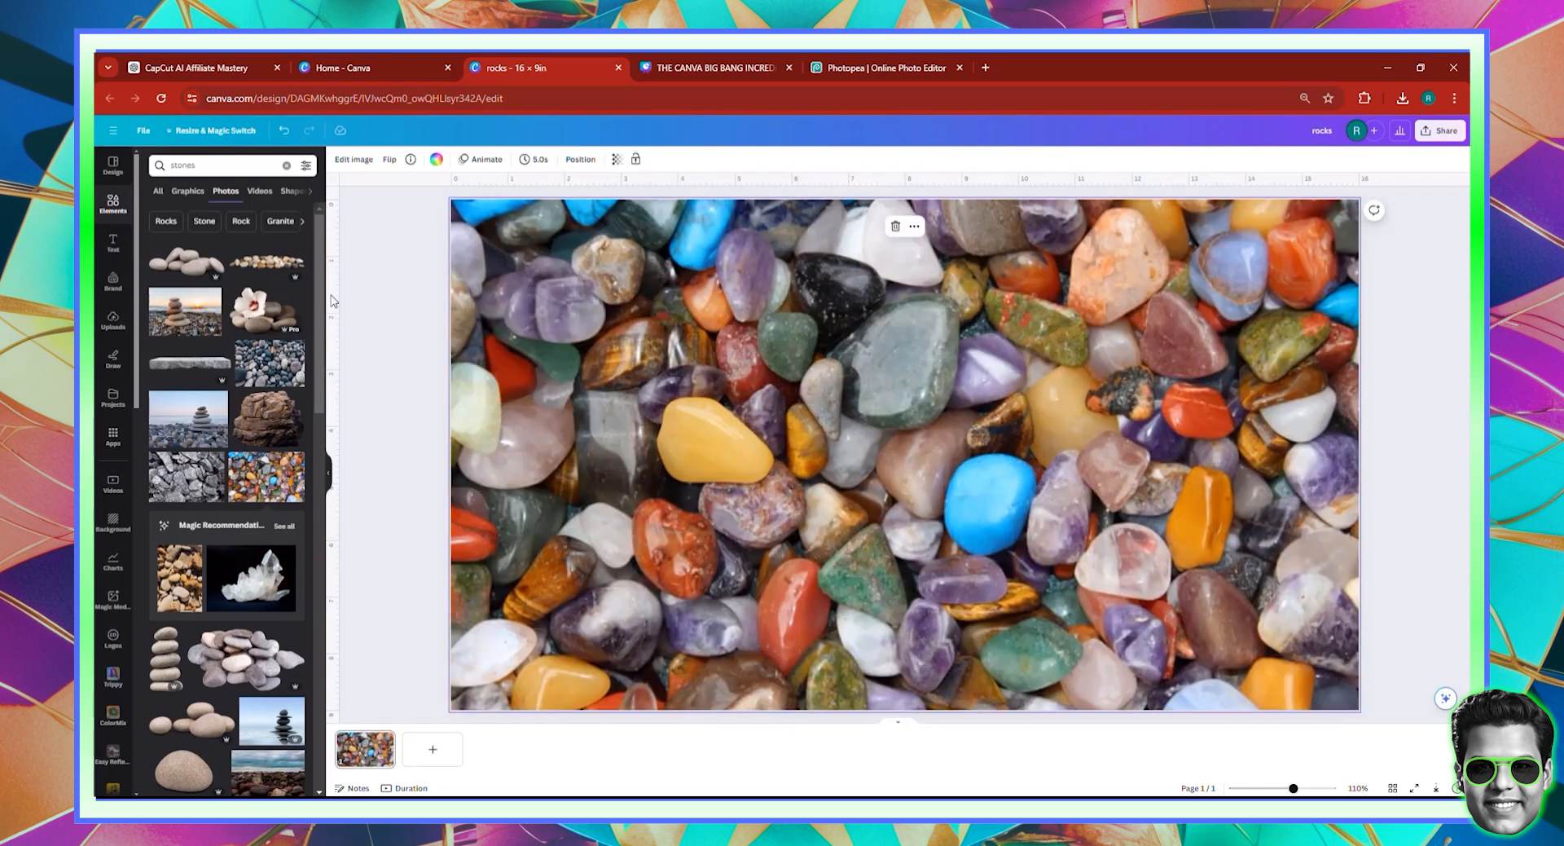
Step: Apply Auto-adjust to the stones background image
click(354, 160)
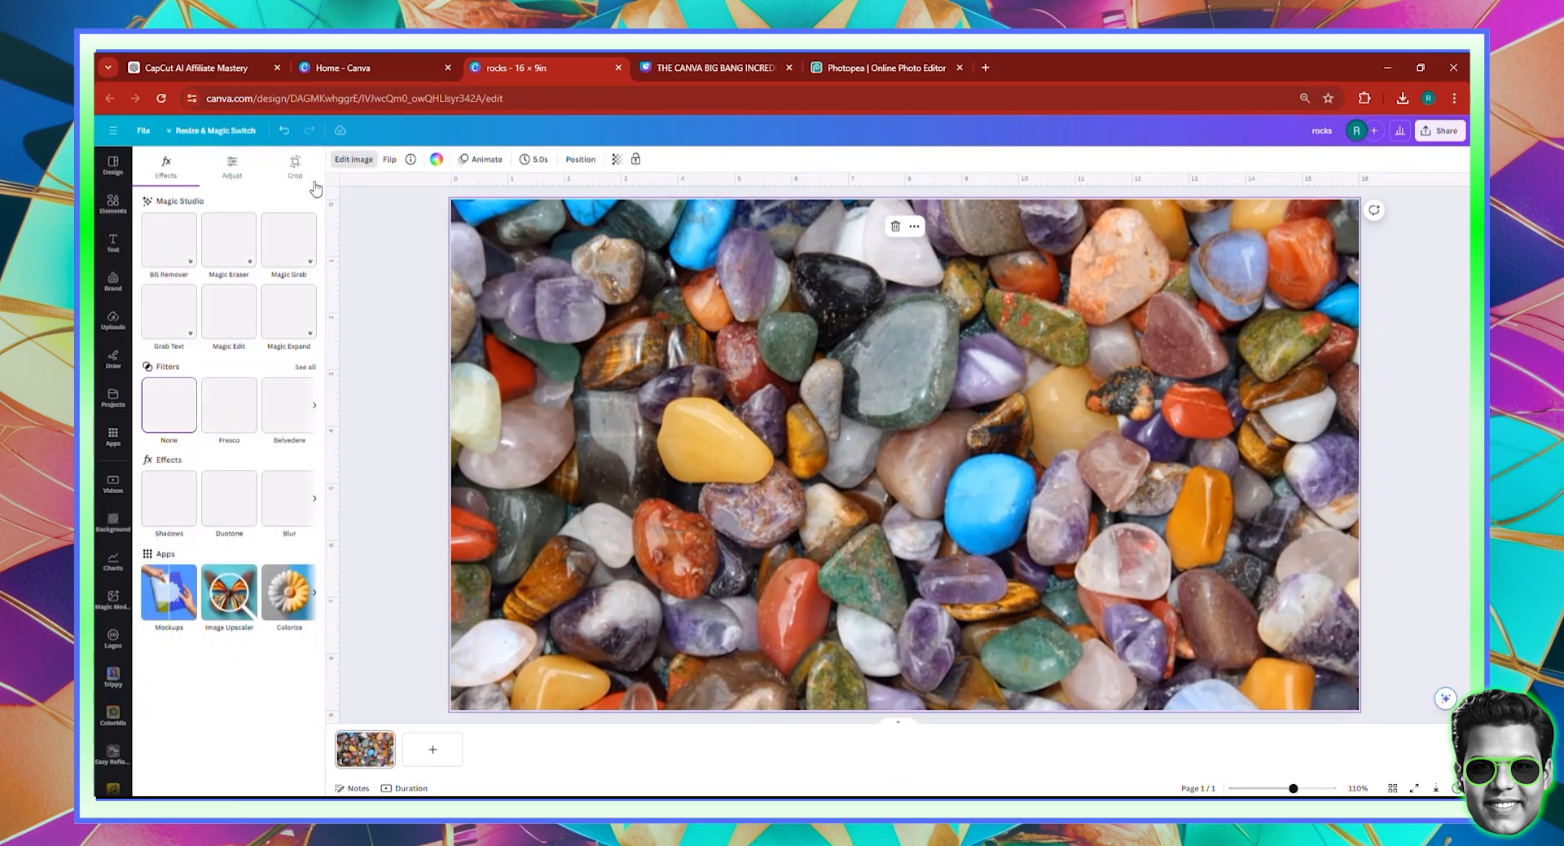
click(233, 169)
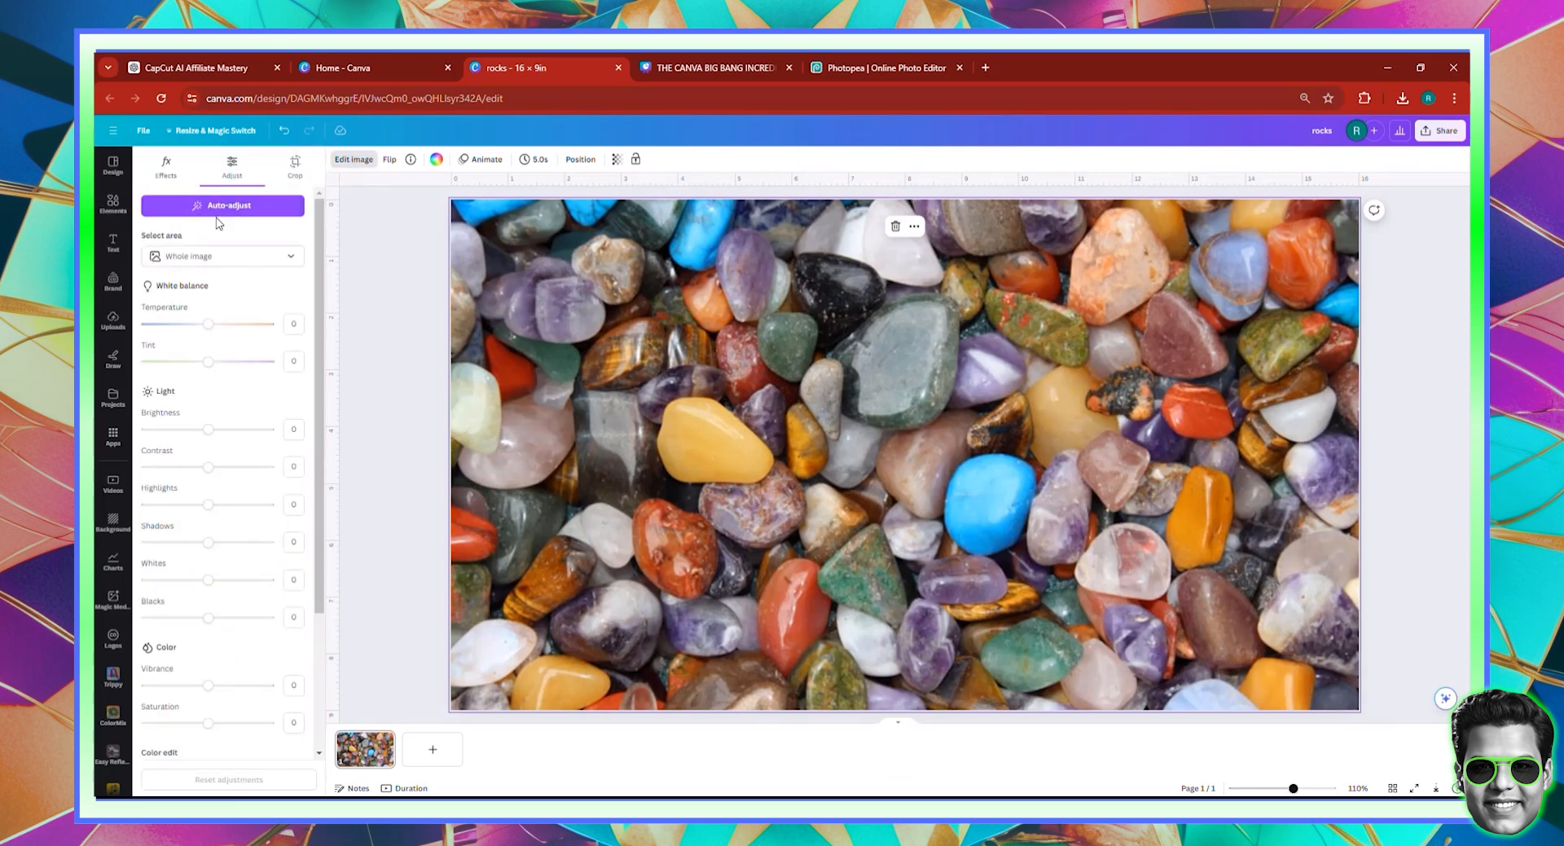
click(234, 209)
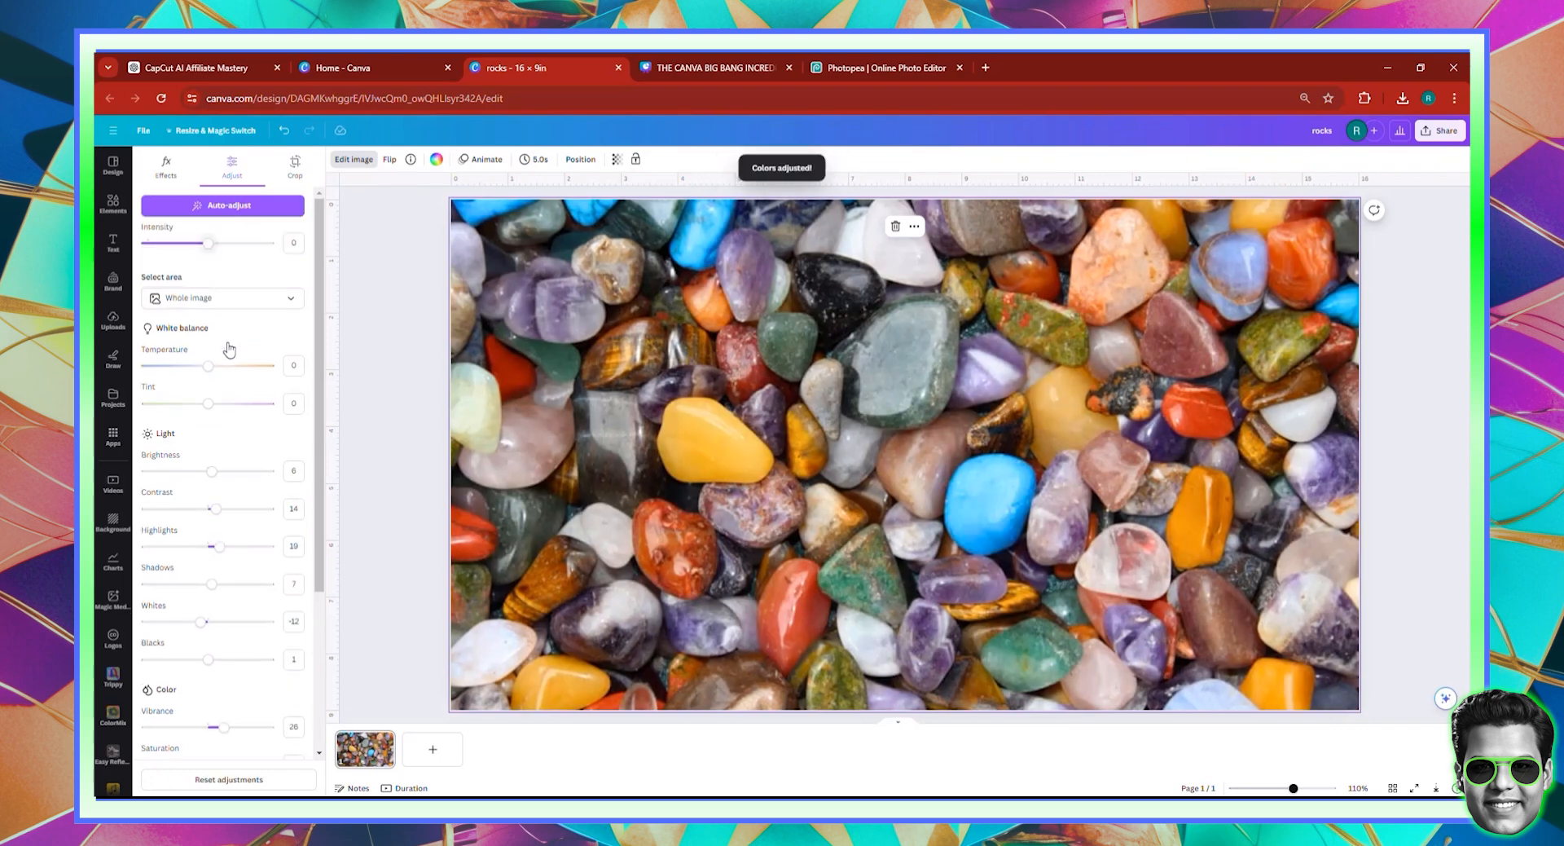
Step: Set the stones image's sharpness to 30, clarity to 30, saturation to 25, blacks to 37 and shadows to 23
scroll(181, 638, down, 1)
scroll(181, 638, down, 2)
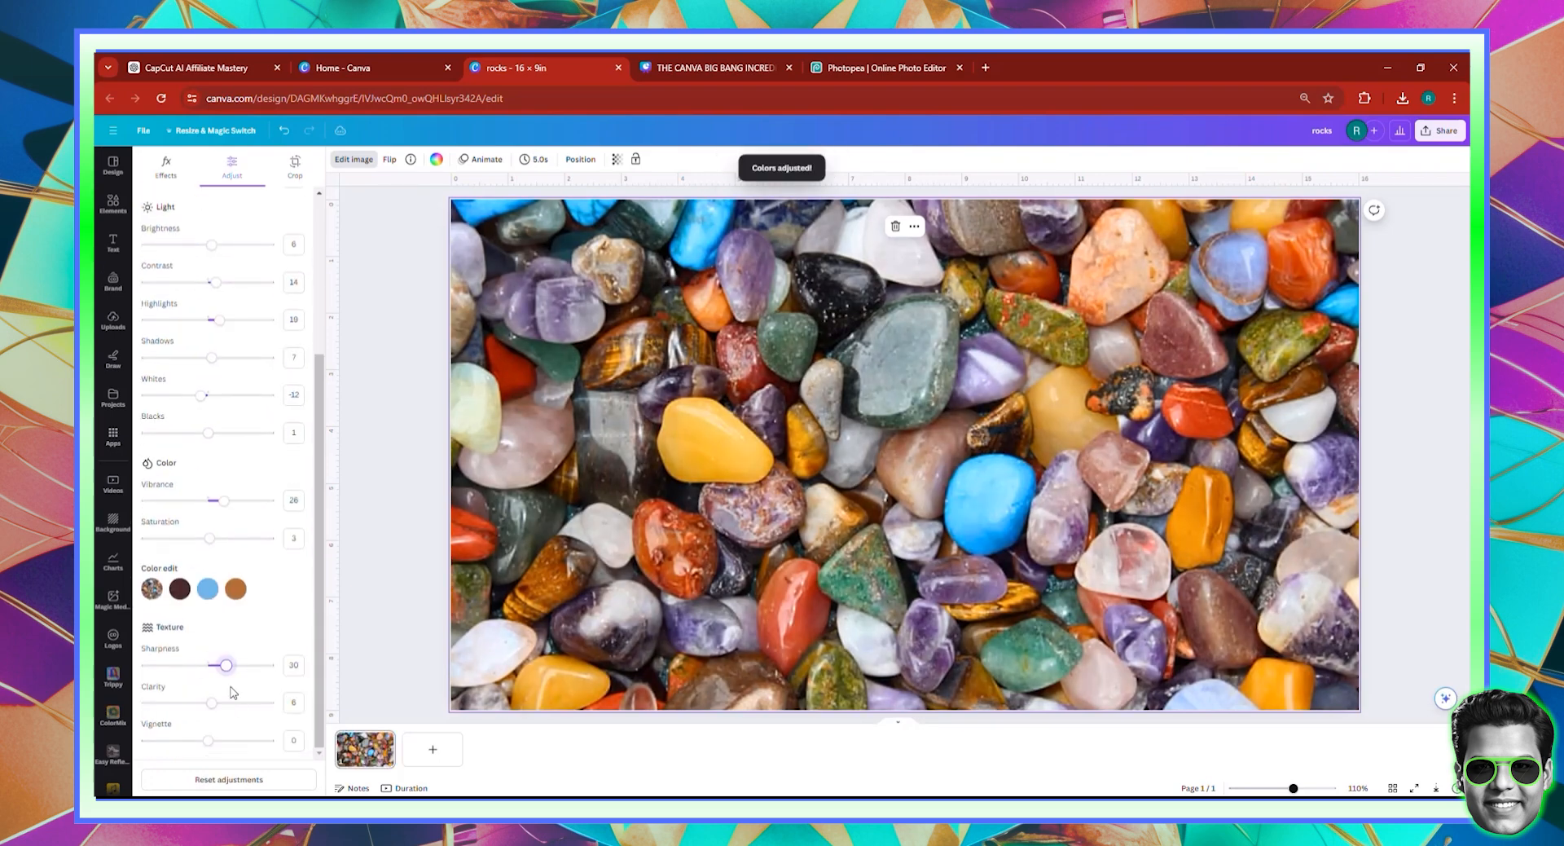
click(228, 701)
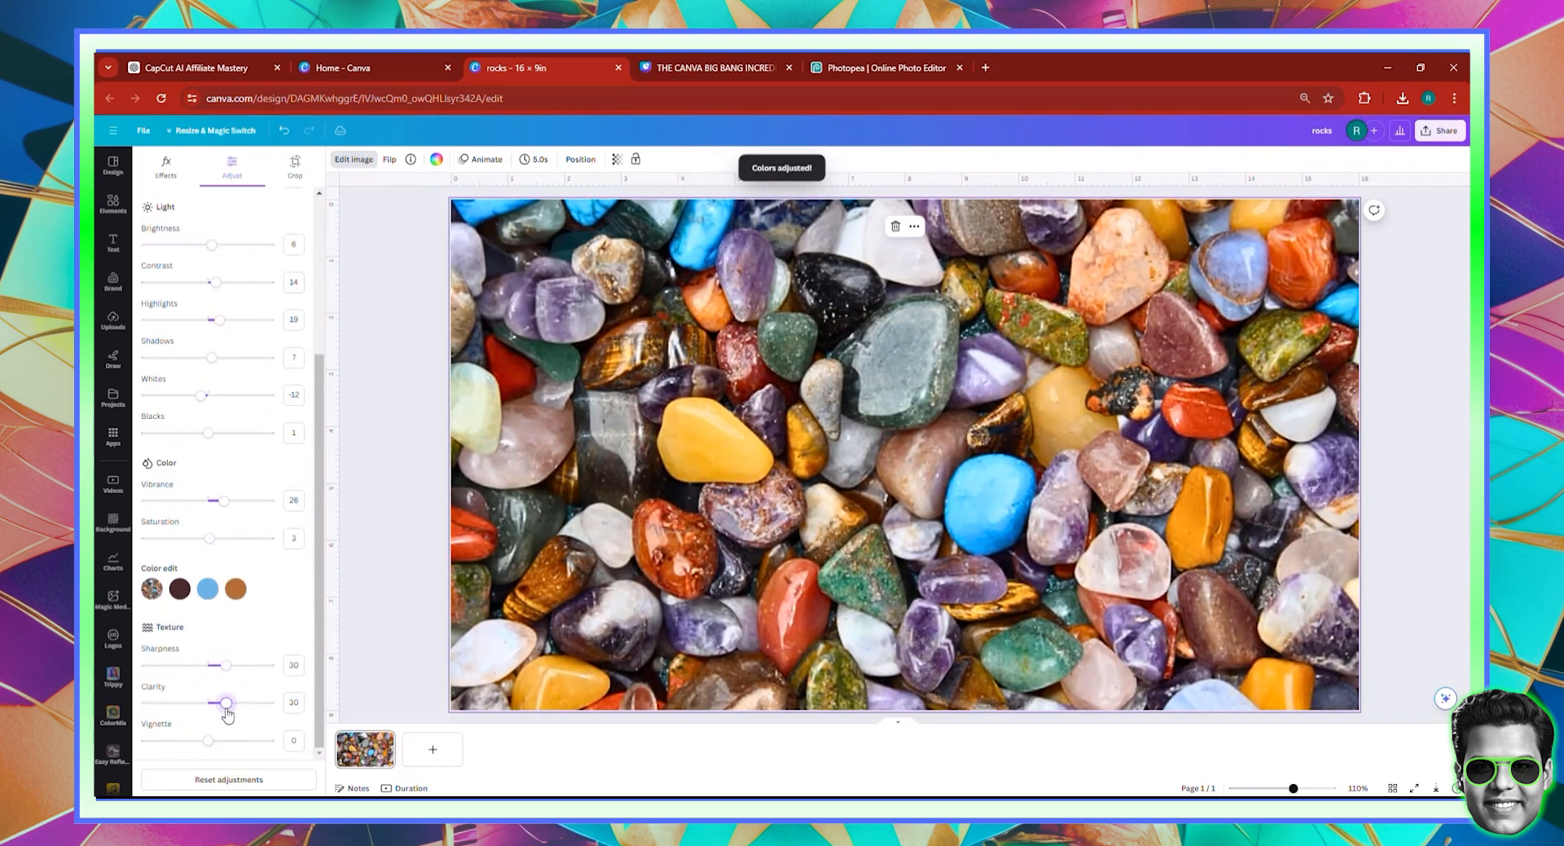
click(225, 539)
click(229, 433)
click(222, 358)
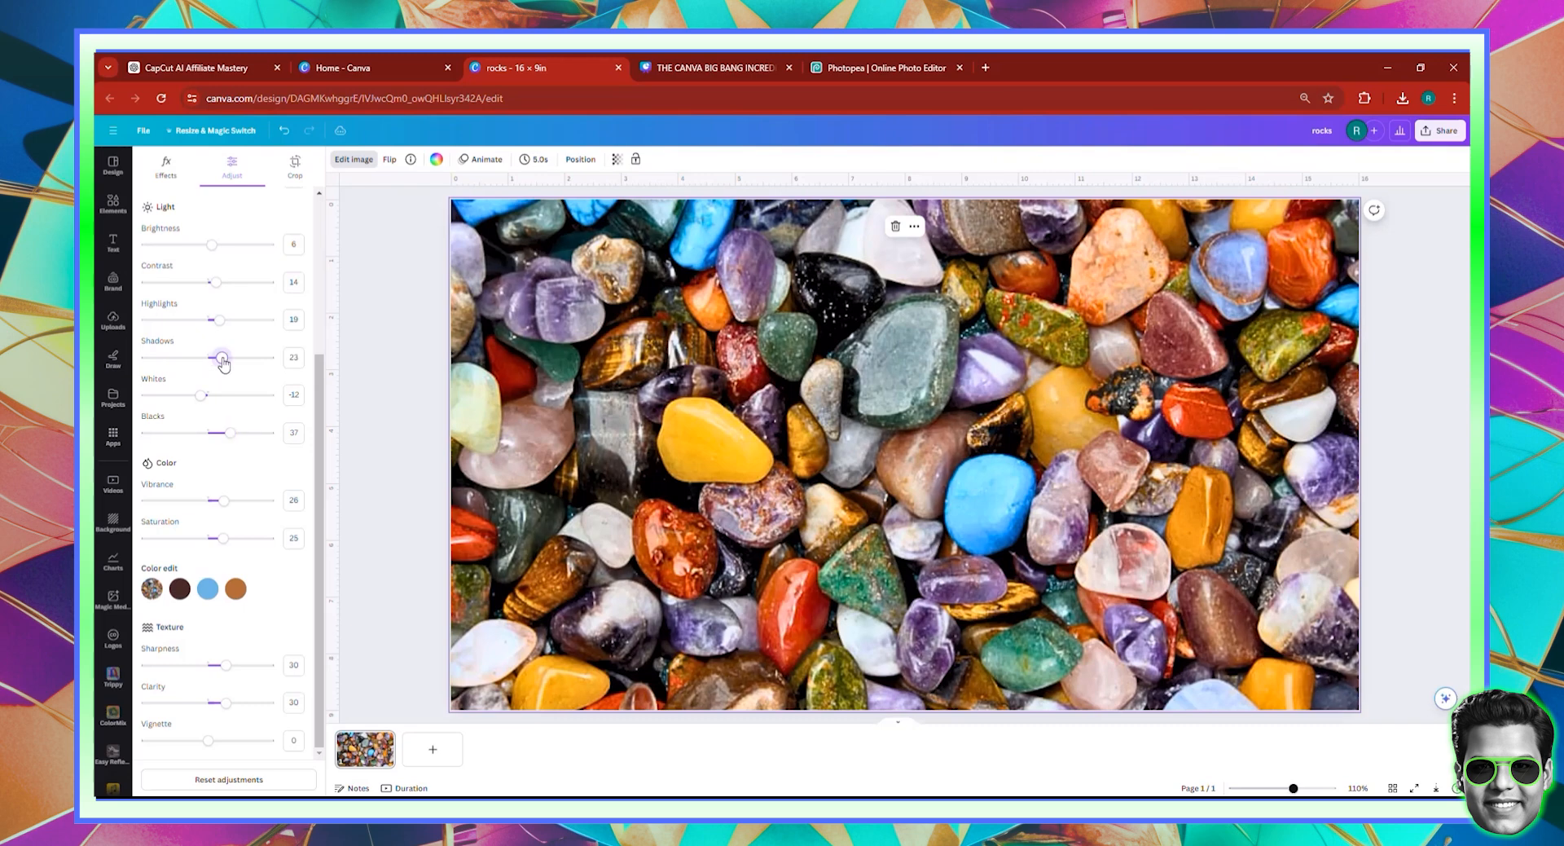
scroll(228, 374, up, 2)
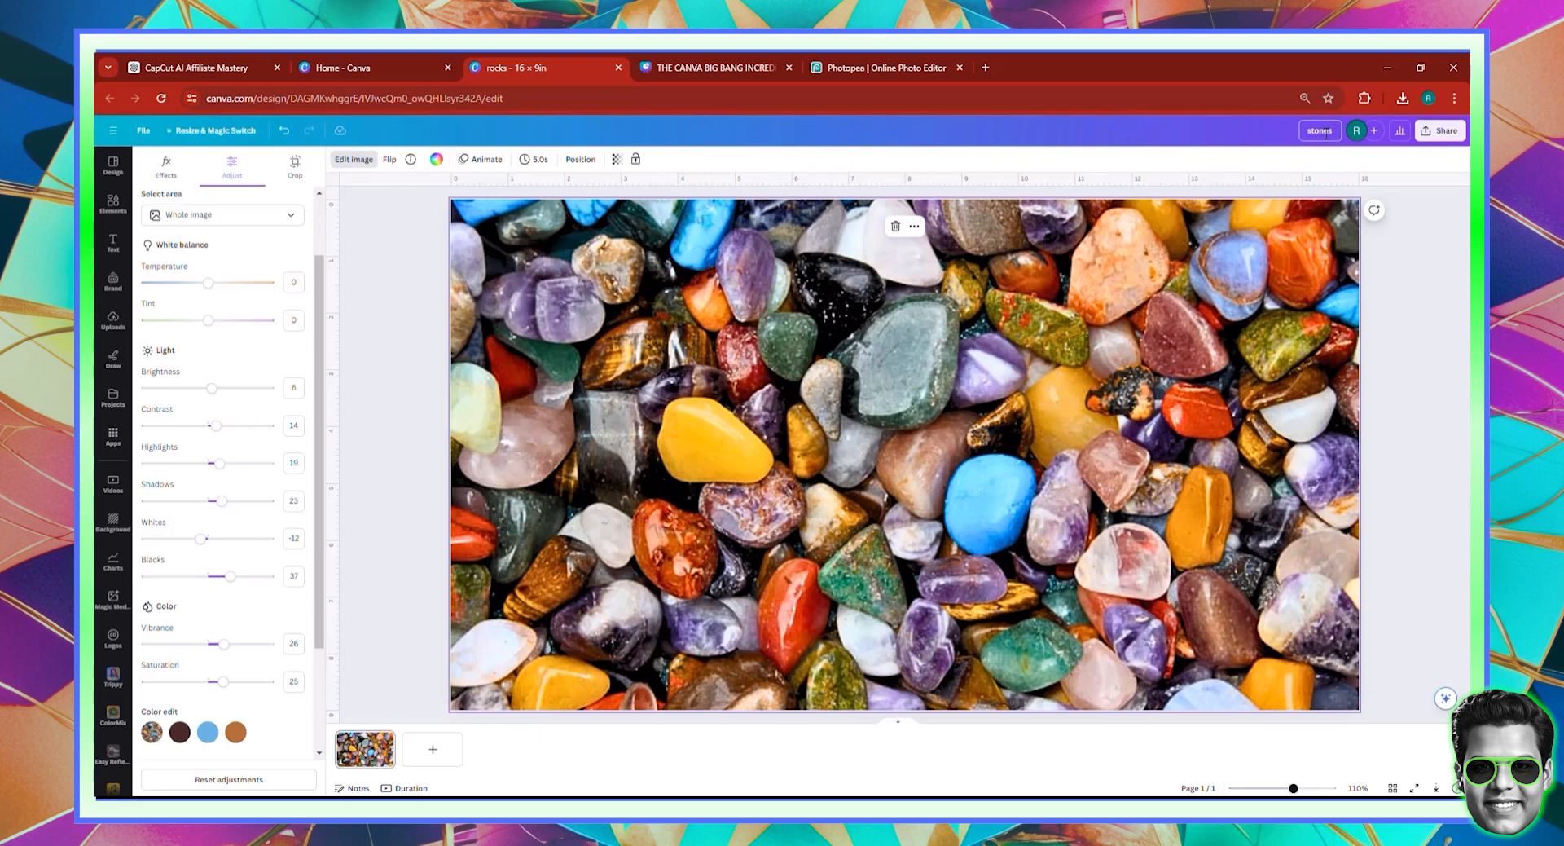
Step: Rename the design as "stones" and download it as a PNG
key(Escape)
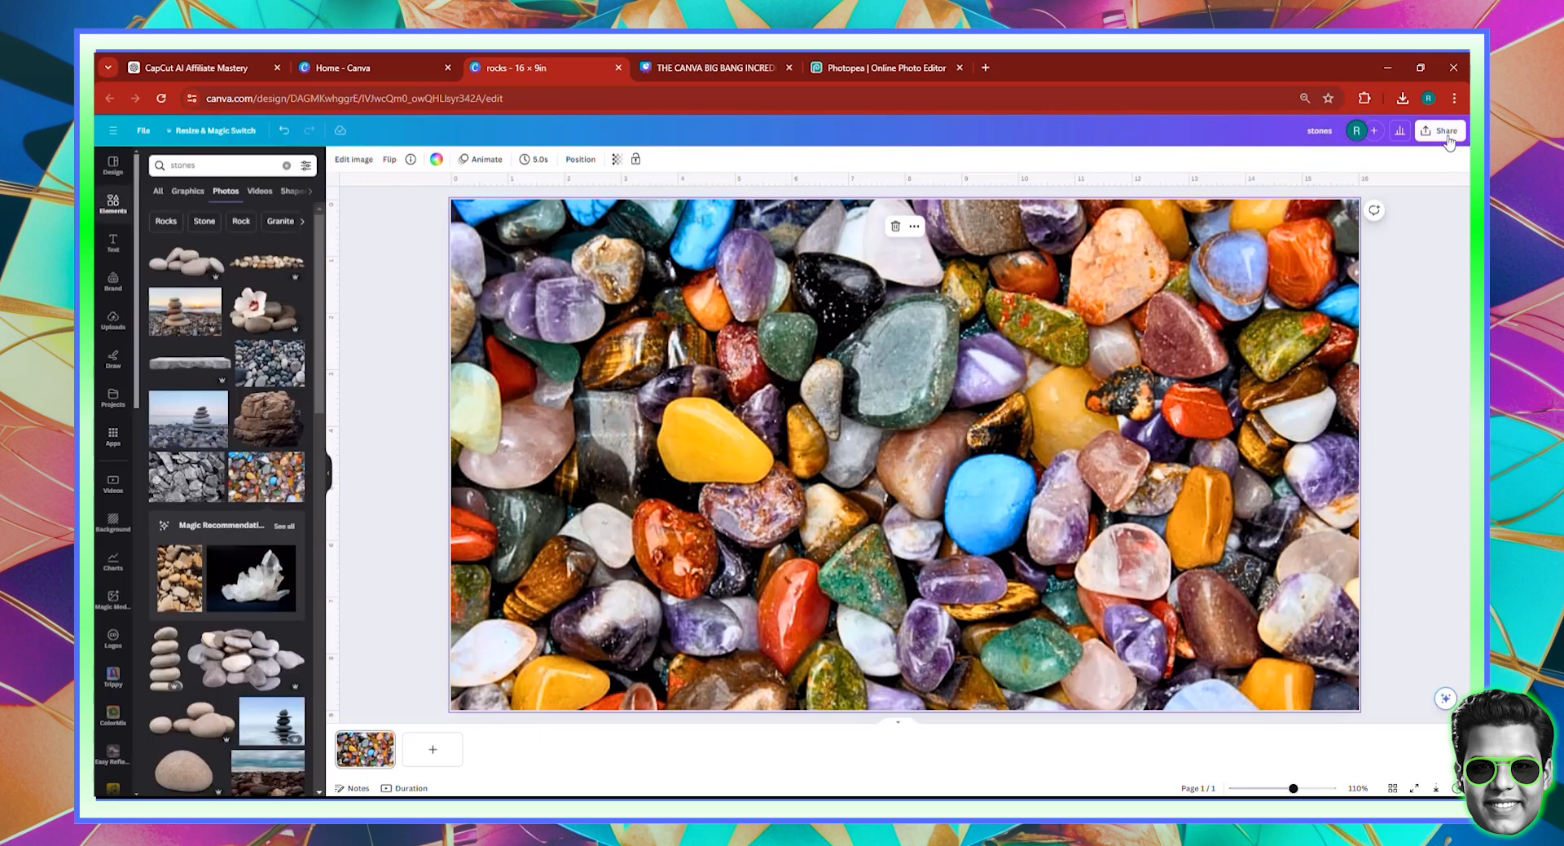
click(1440, 130)
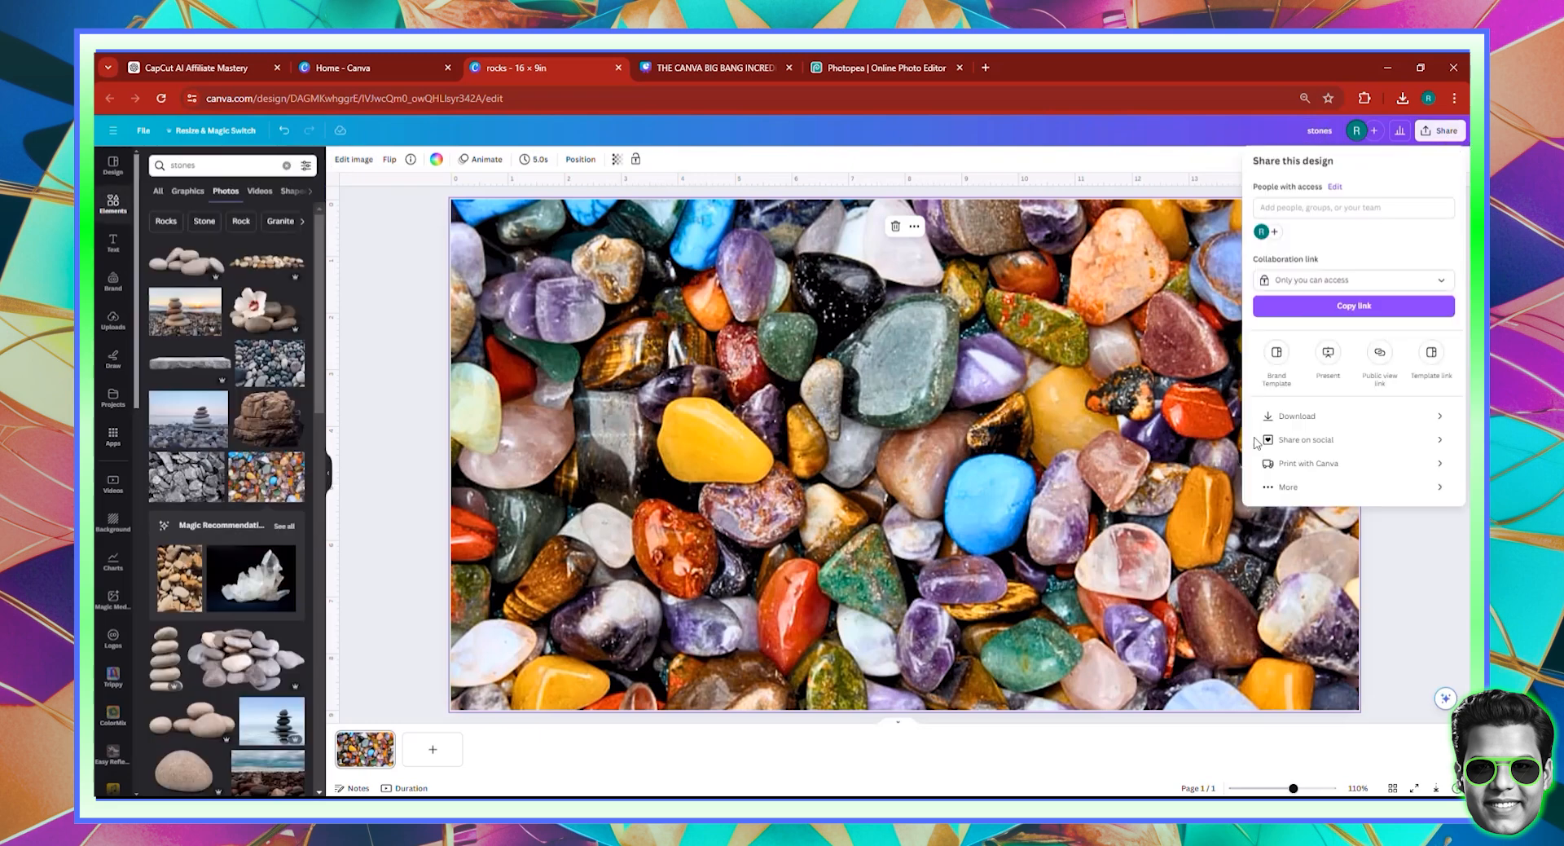
click(1318, 416)
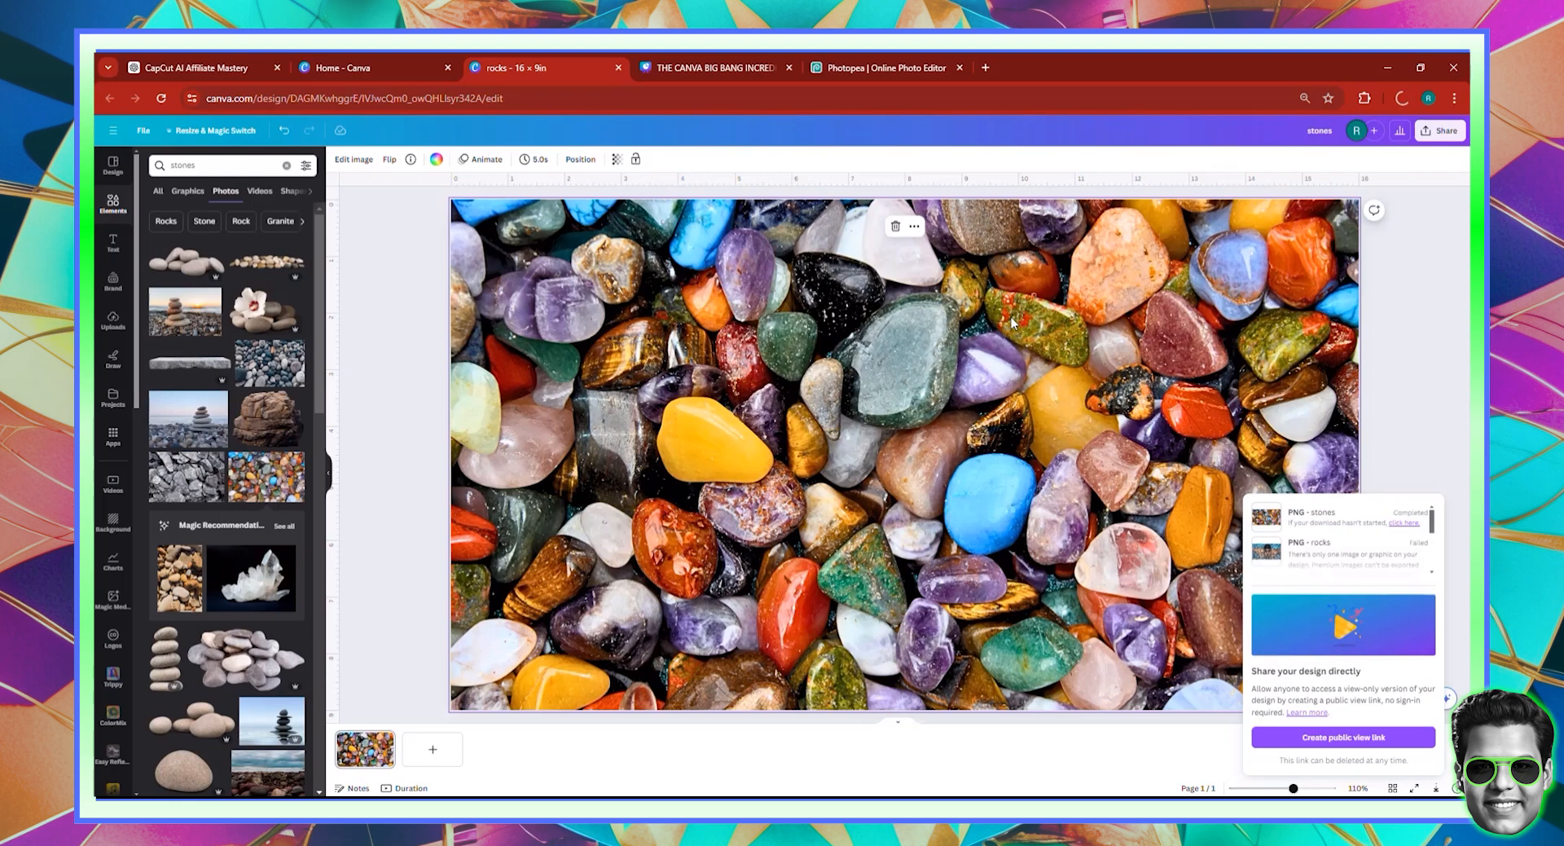
Step: Switch to Photopea and open the downloaded stones image from the Downloads folder
click(844, 65)
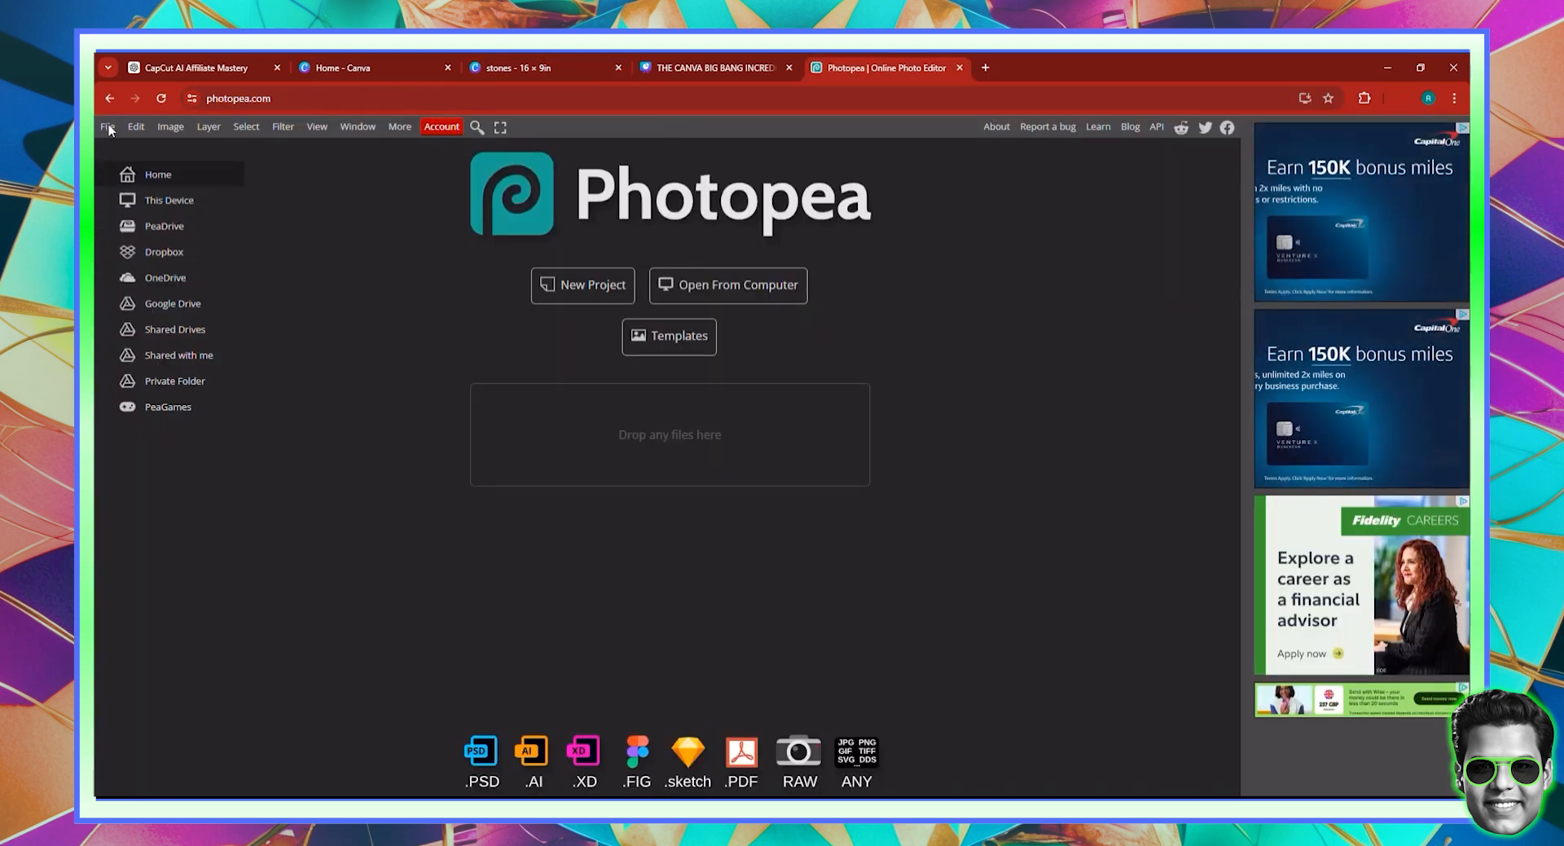
click(108, 127)
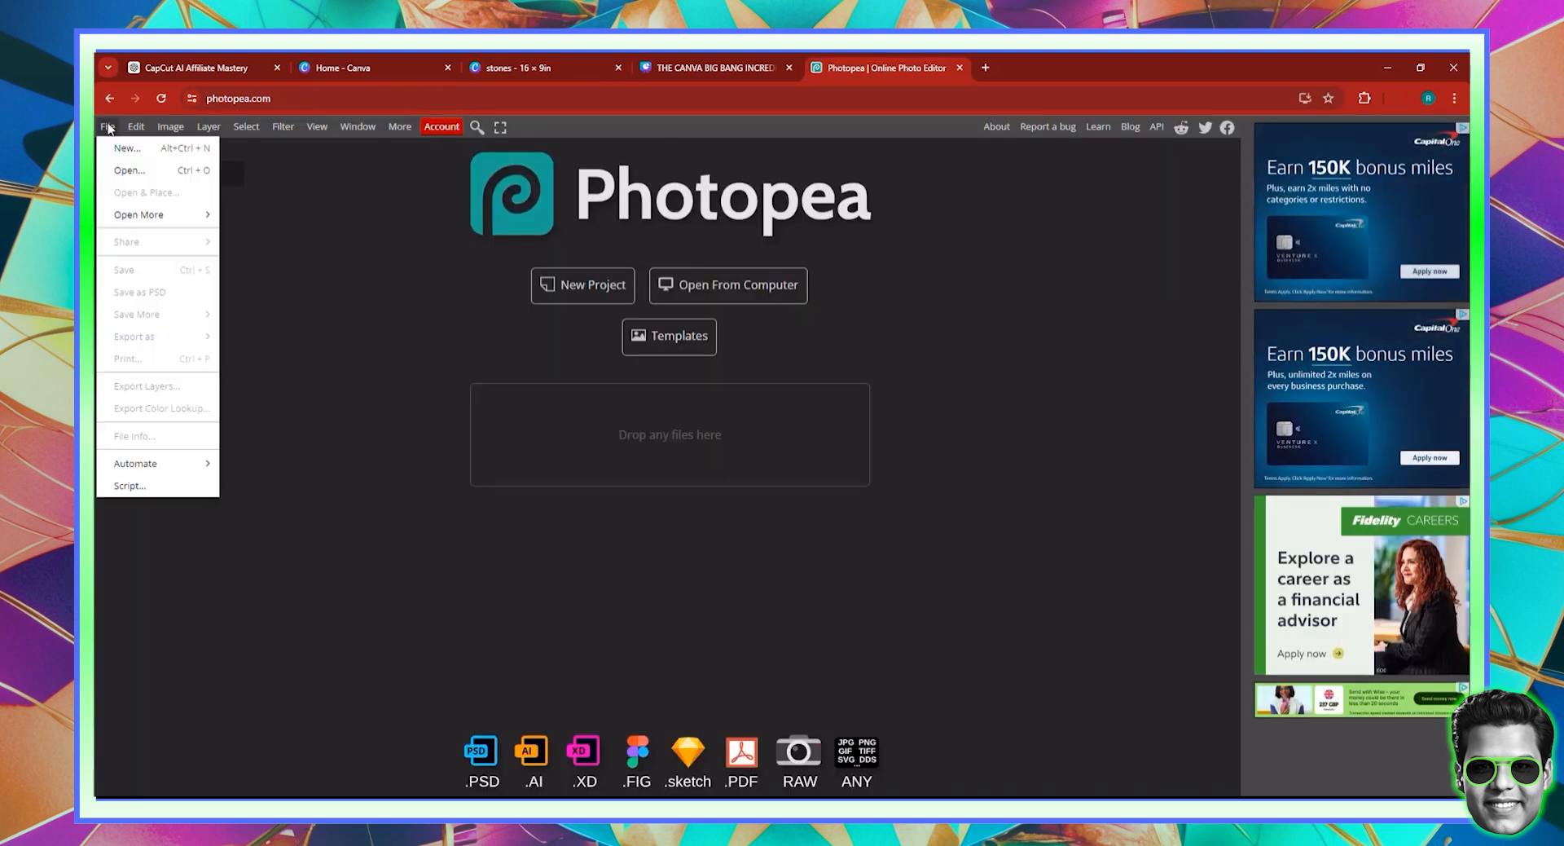
click(115, 166)
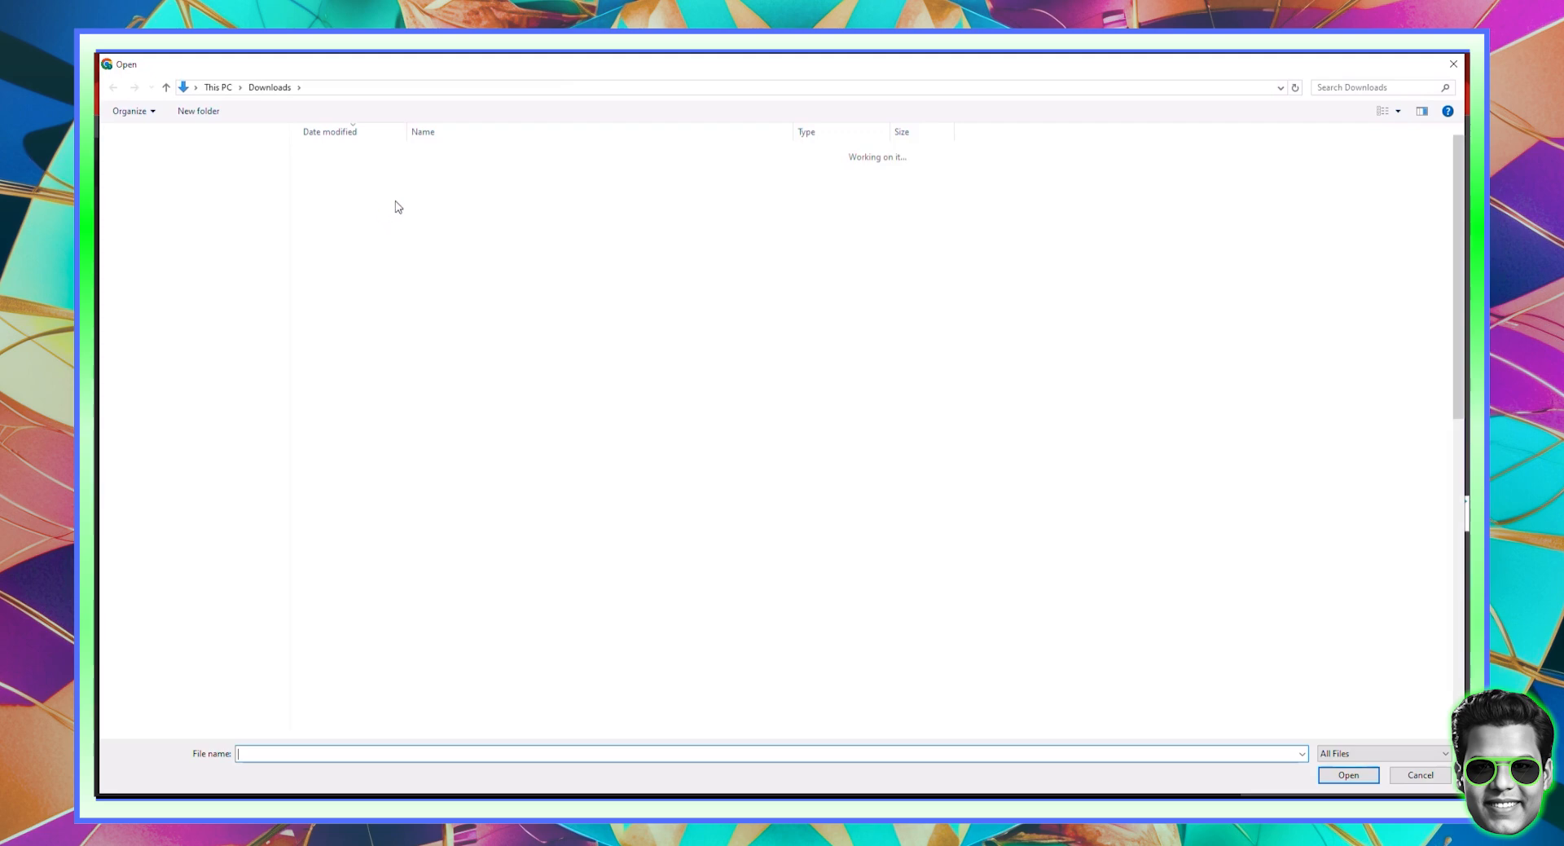
double_click(405, 176)
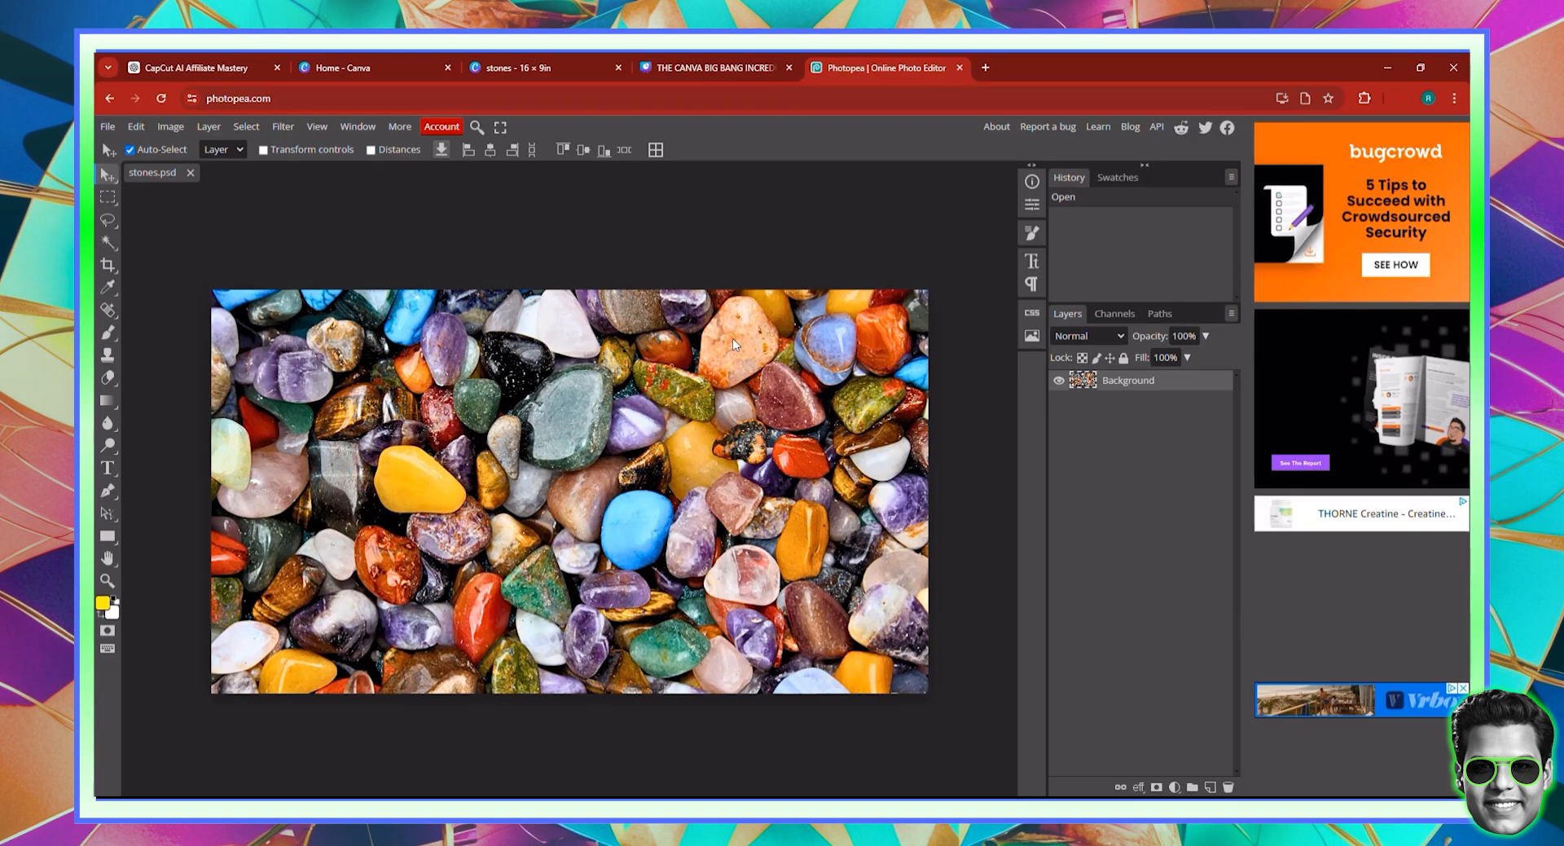
Step: Open the layer style blending options of the Background layer
double_click(1077, 389)
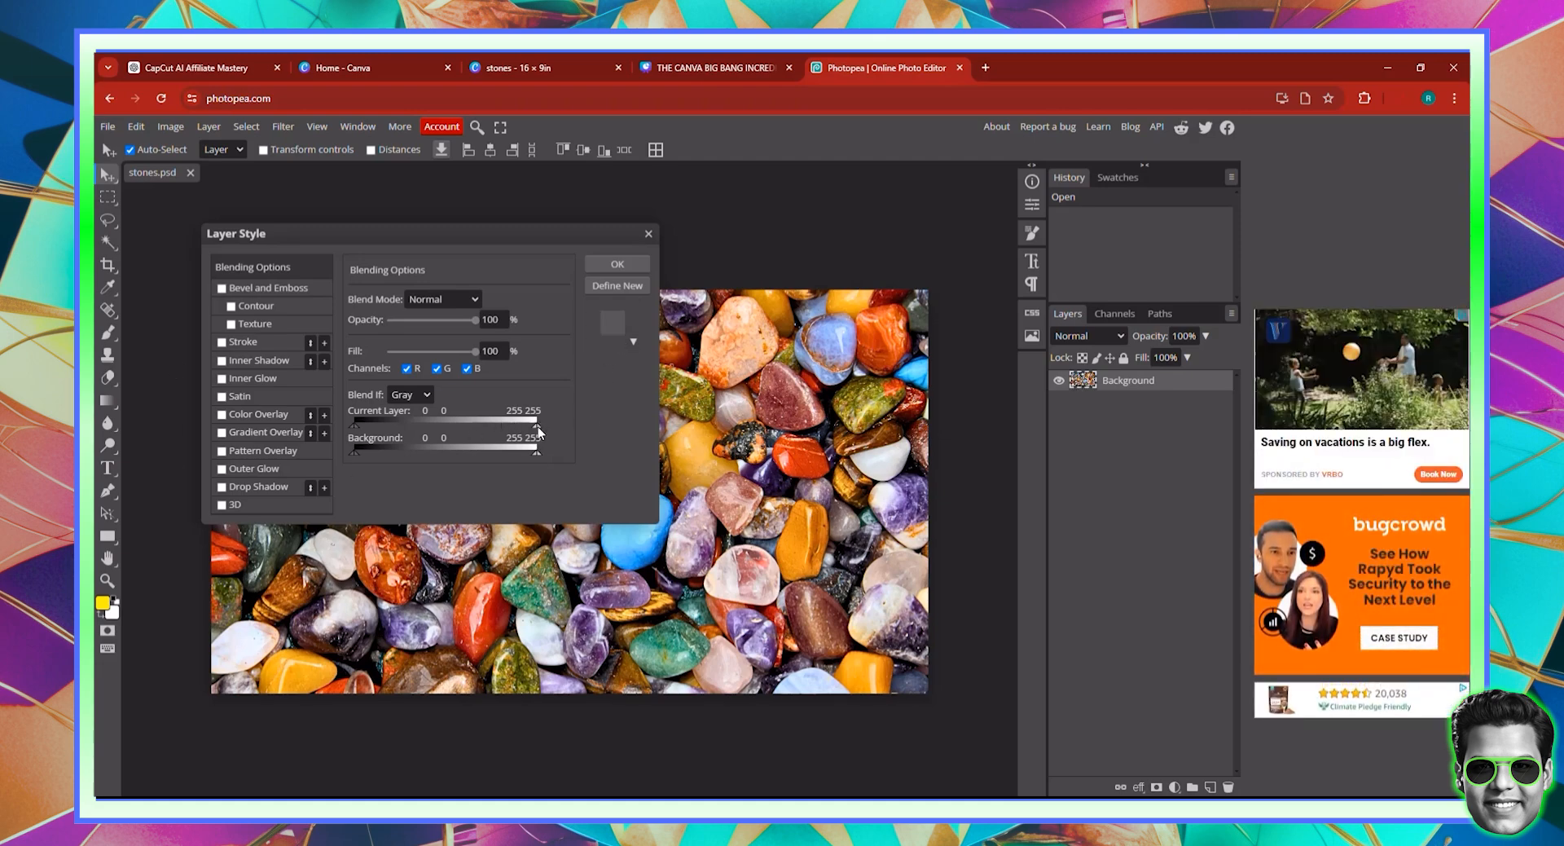
Step: Try the current layer's Blend If limits with white at 204 and then black at 44, resetting each to its full range
drag(537, 426, 501, 429)
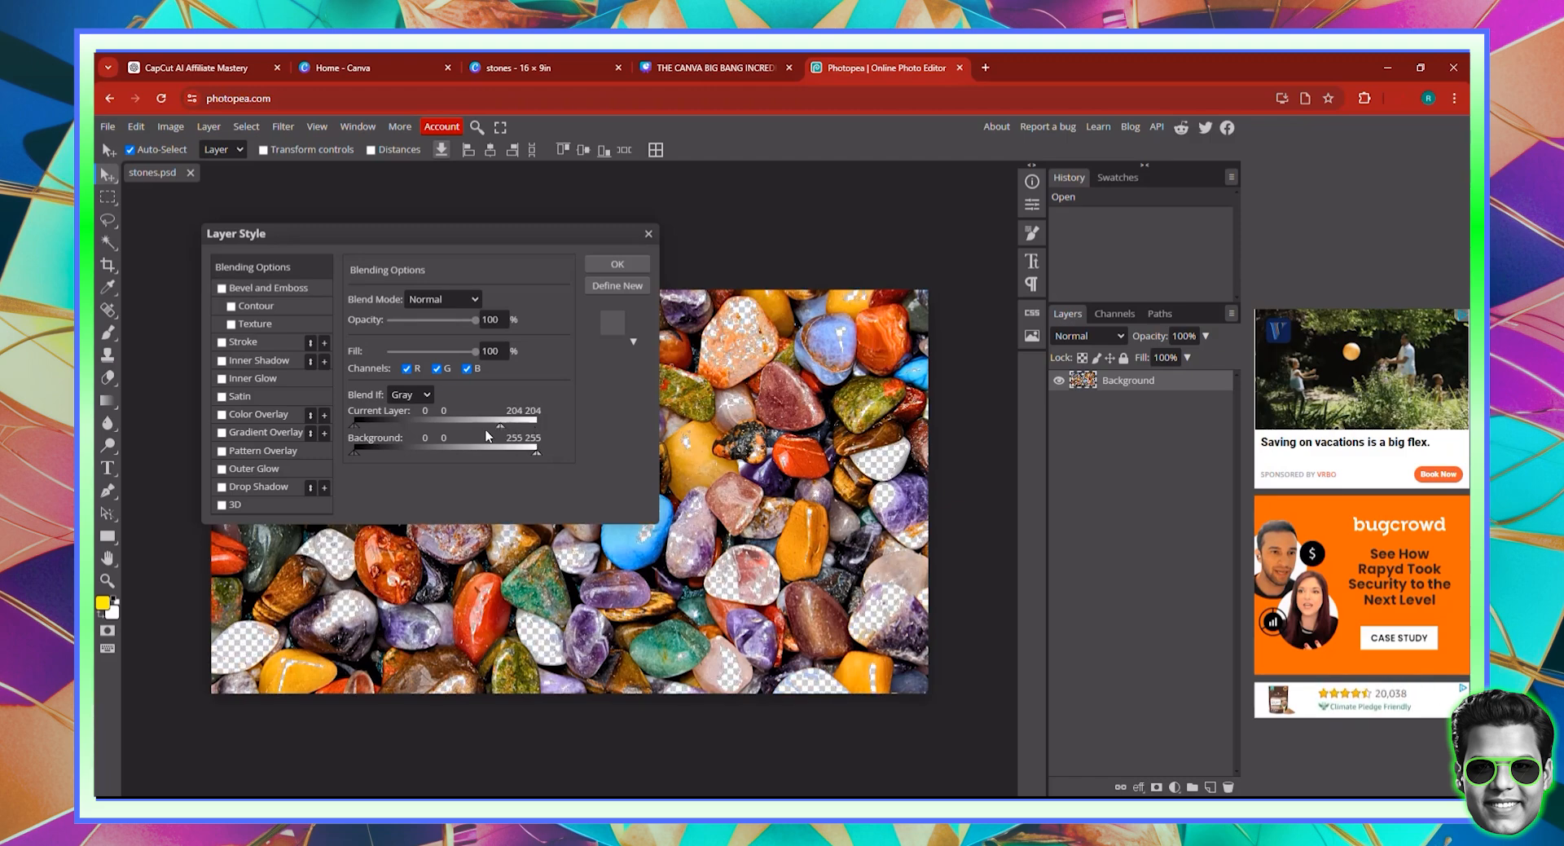
drag(500, 426, 559, 427)
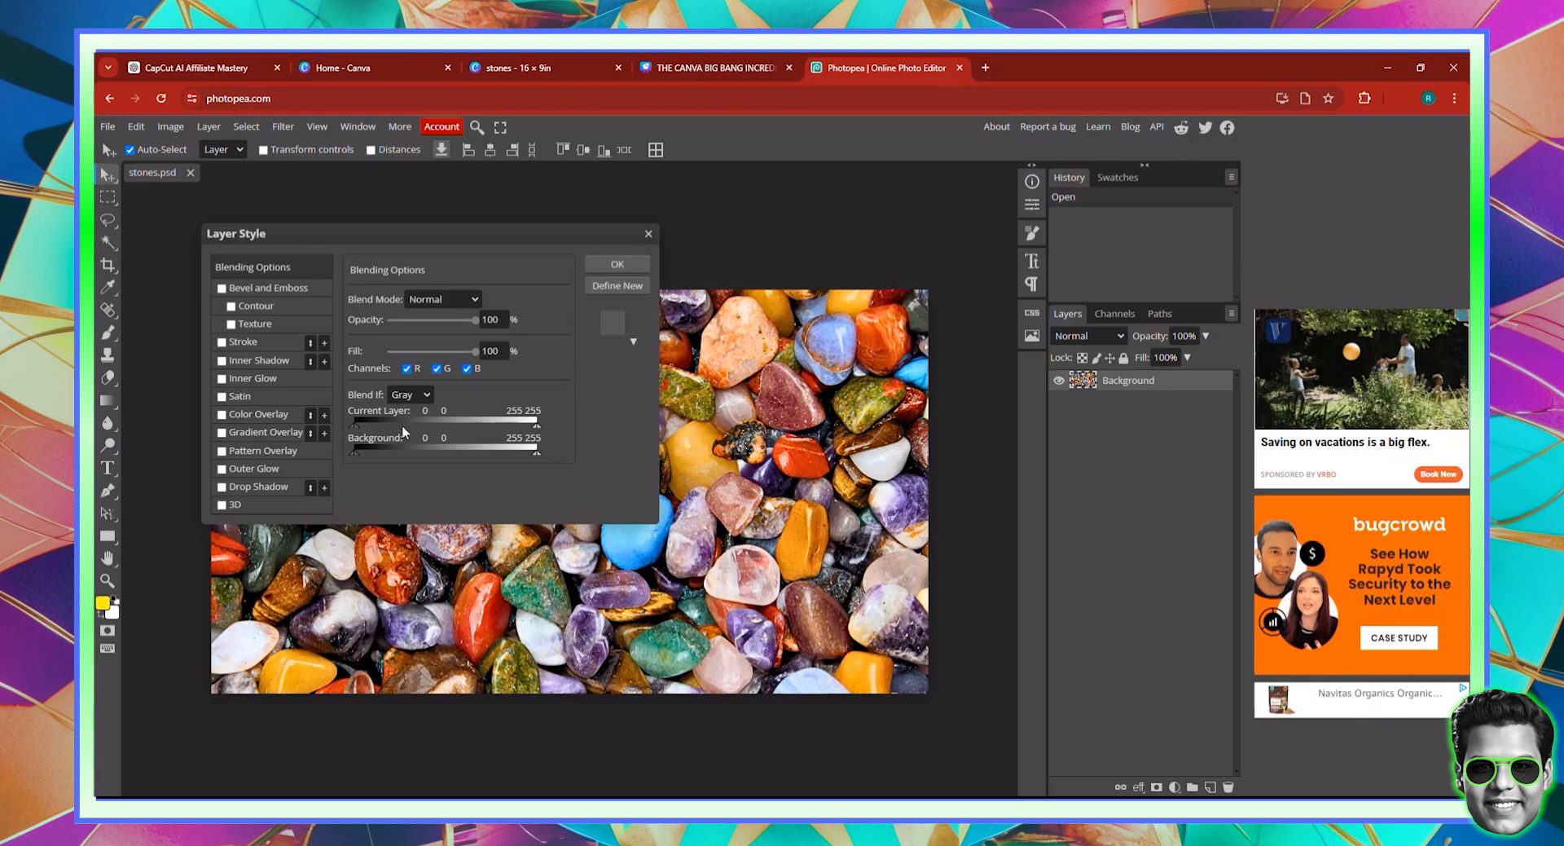
drag(359, 427, 387, 430)
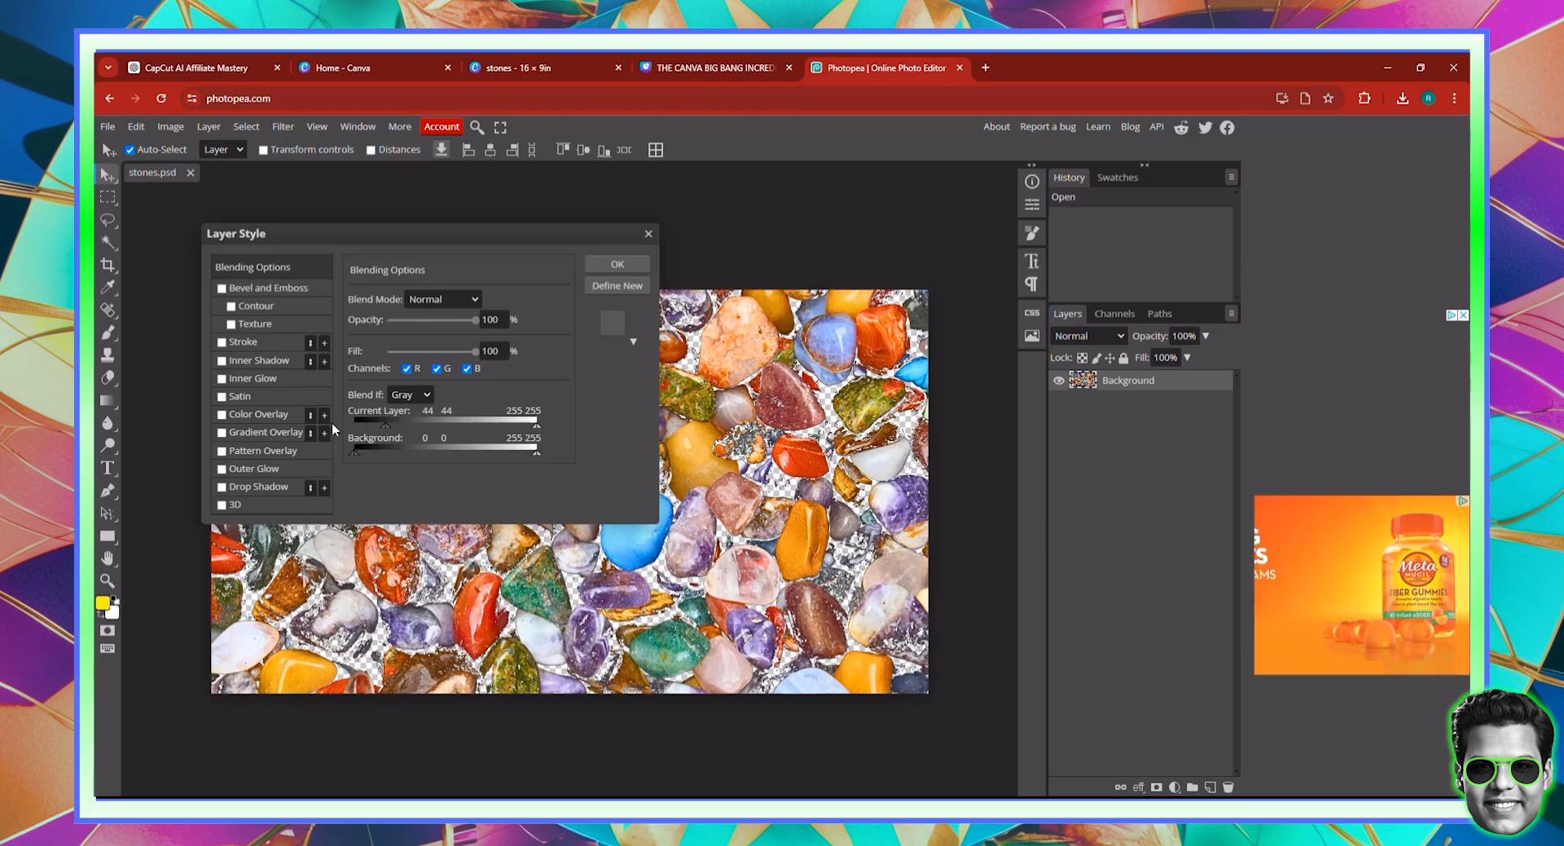
drag(382, 427, 339, 427)
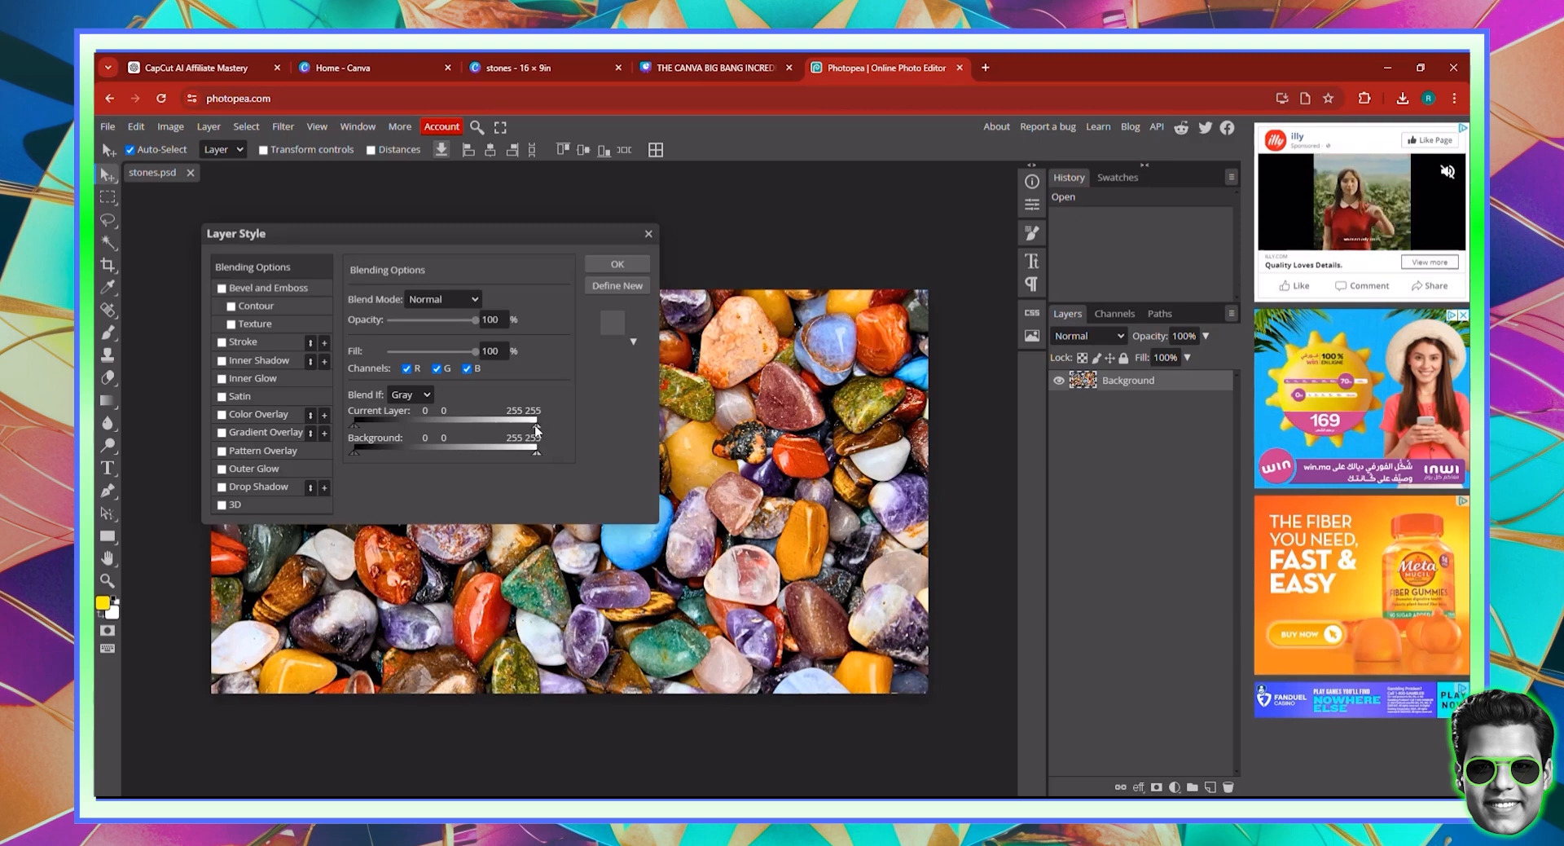
Step: Lower the current layer's white Blend If limit to 196 and then to 139, keeping the dialog clear of the stones
drag(537, 425, 494, 425)
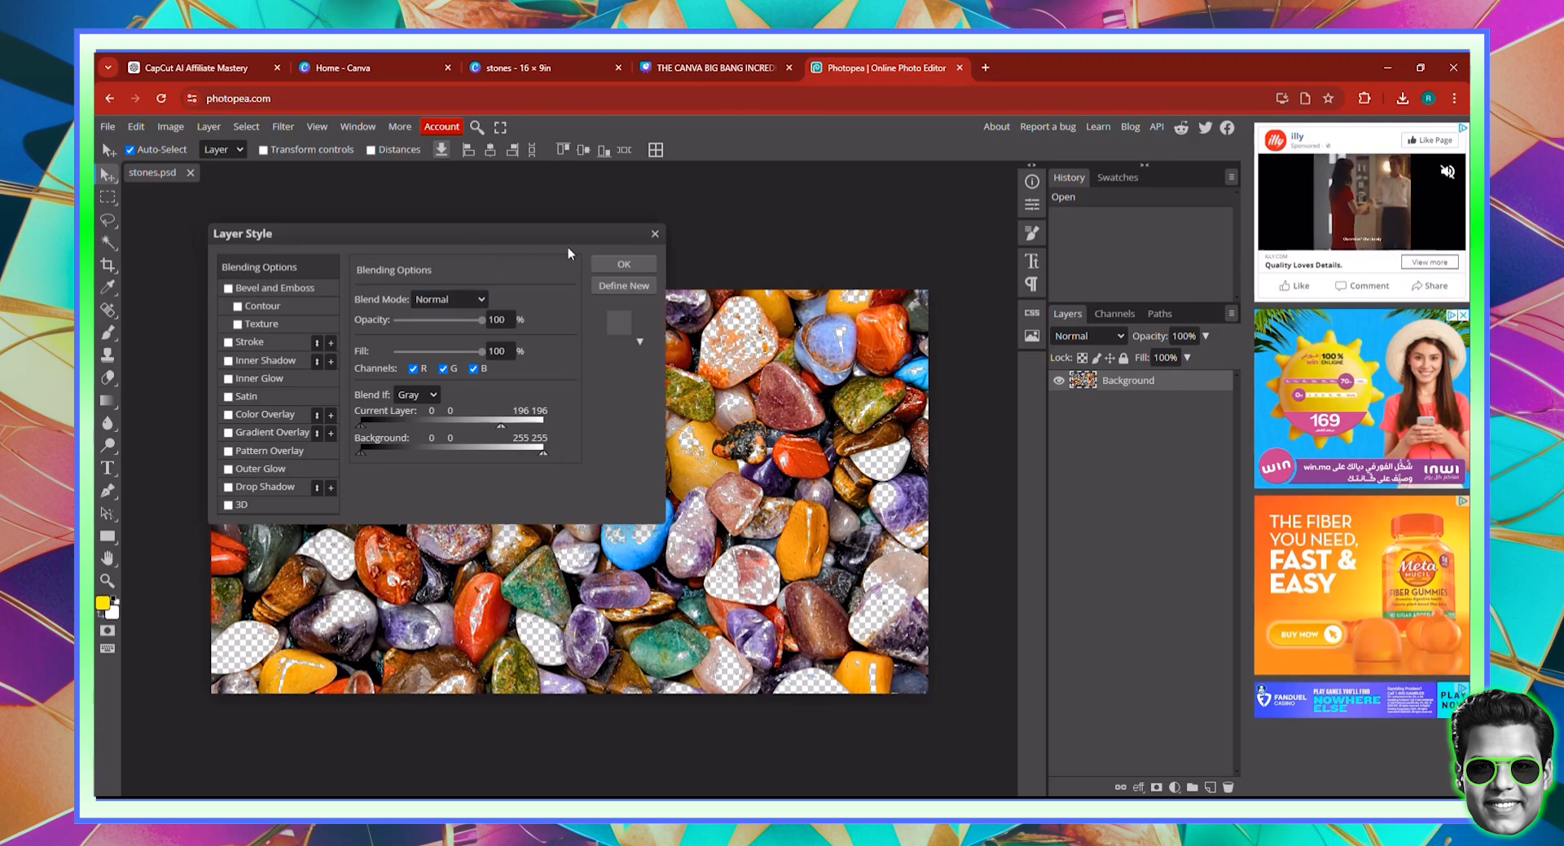
drag(569, 238, 789, 271)
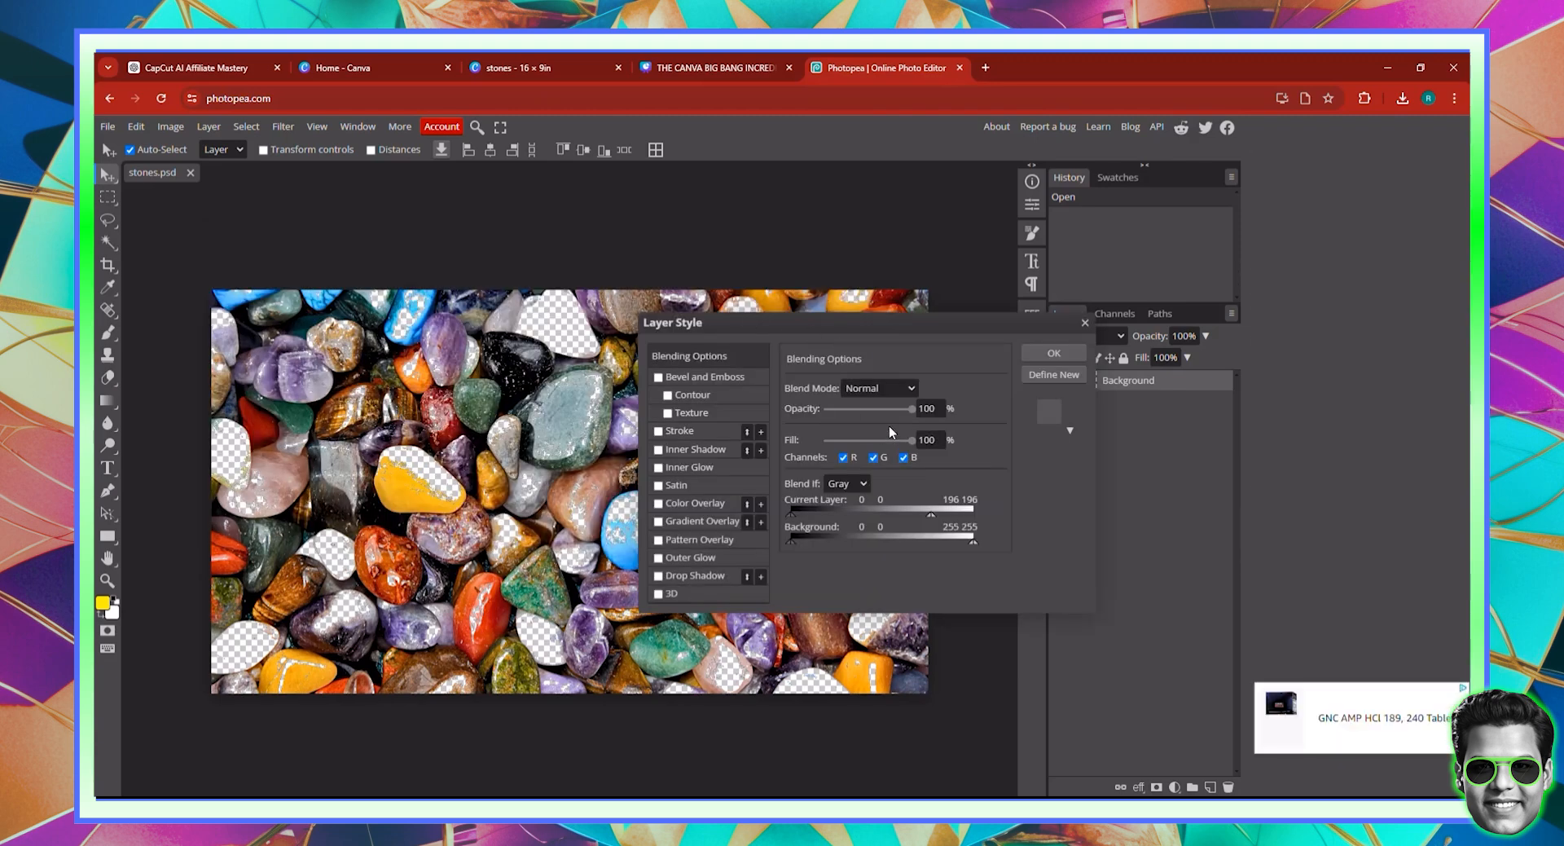
drag(873, 325, 497, 251)
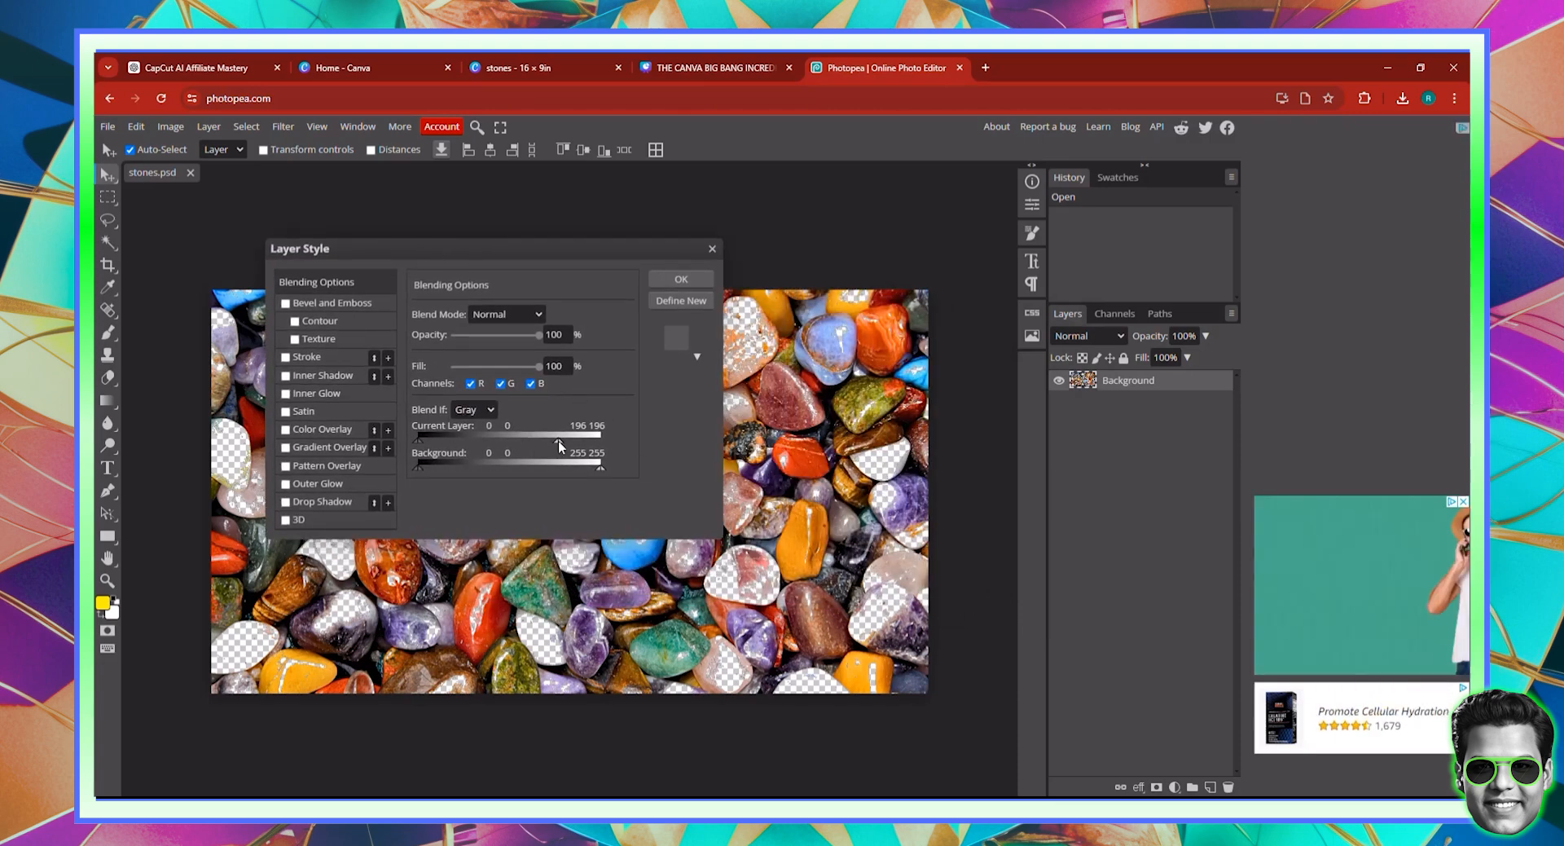
drag(559, 442, 518, 442)
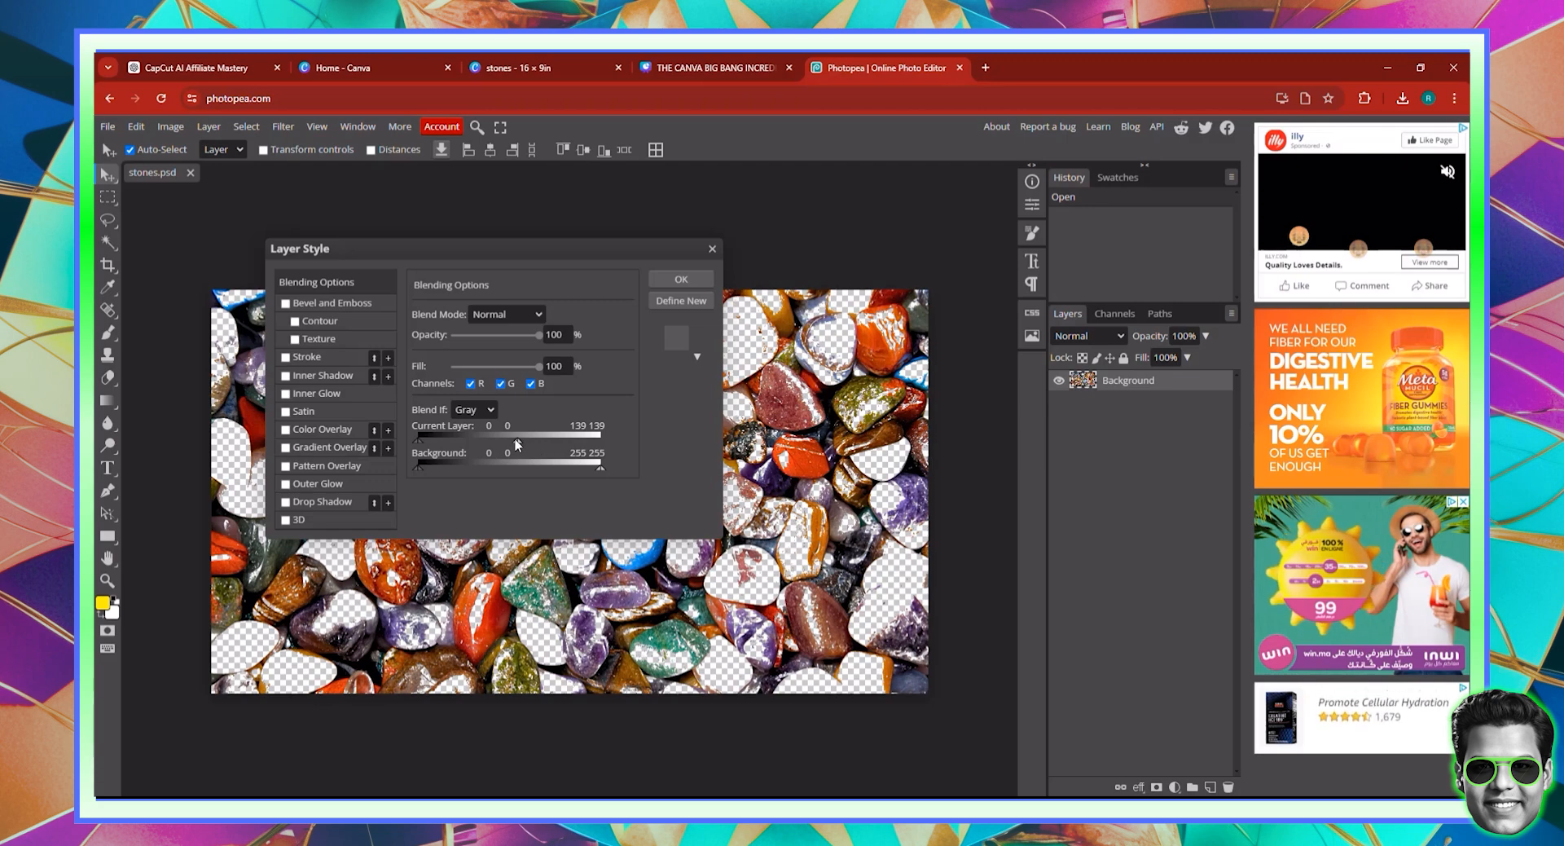
drag(609, 252, 667, 269)
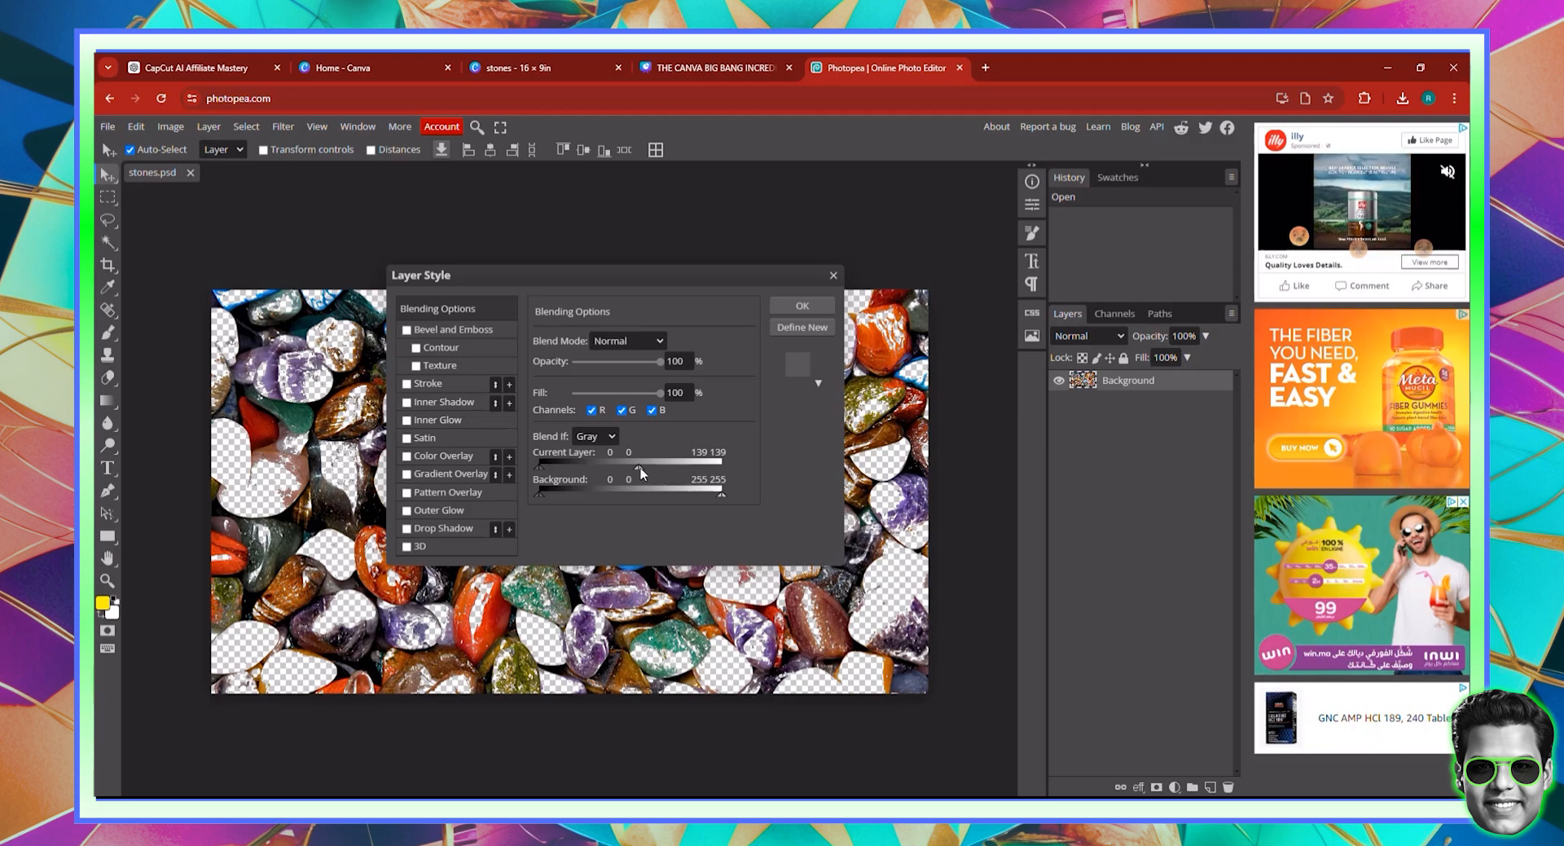
Step: Split the current layer's white Blend If limit into a soft transition, trying 107 to 217, fine-tune the lower value and apply the layer style
mouse_move(640, 471)
mouse_down()
mouse_move(716, 467)
mouse_move(620, 471)
mouse_up()
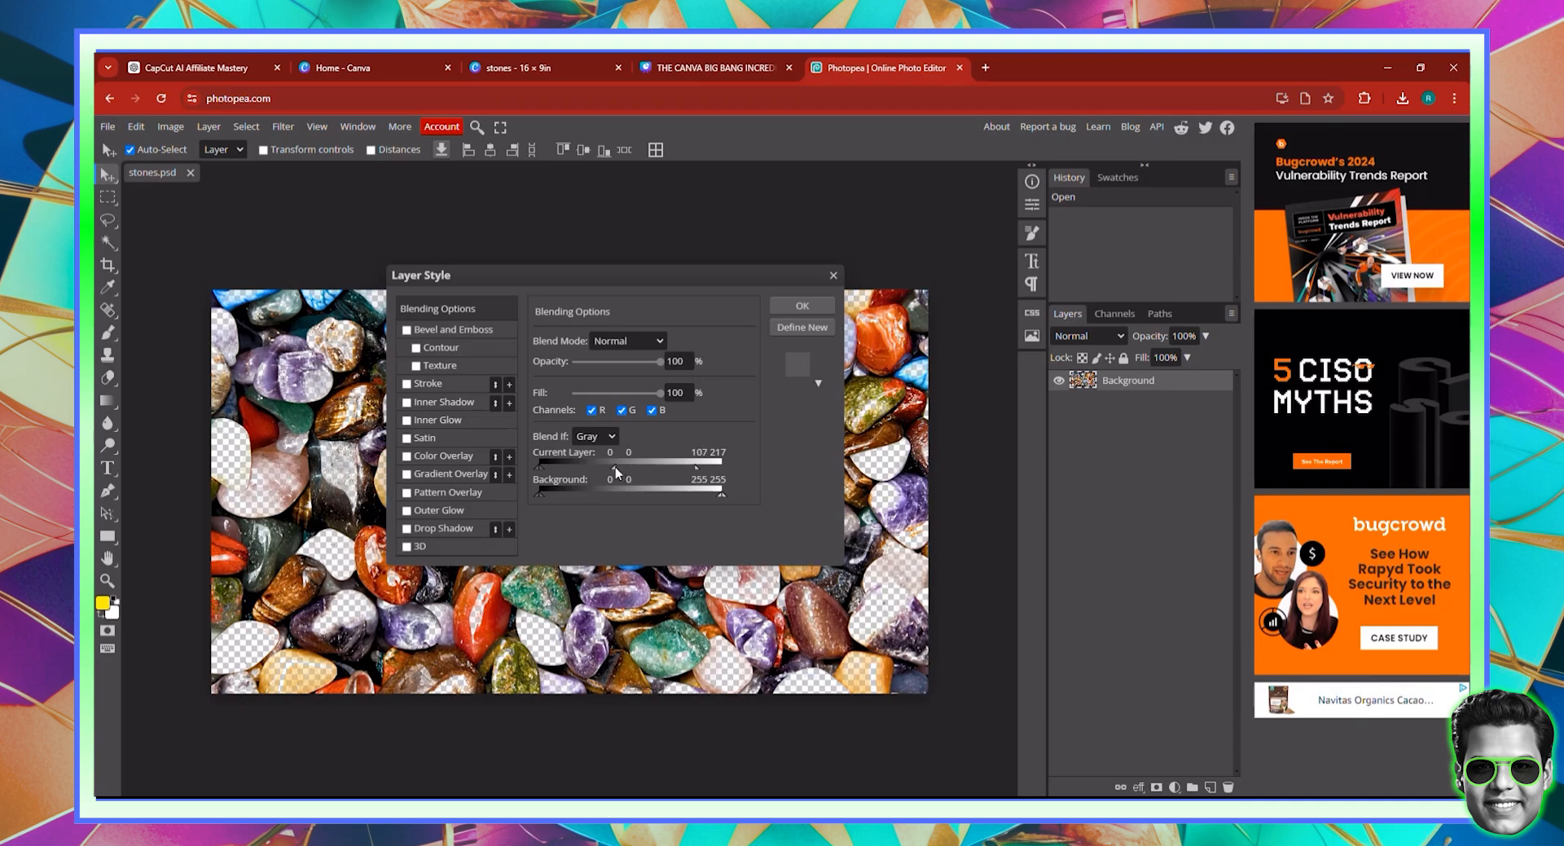
mouse_move(611, 471)
mouse_down()
mouse_move(572, 469)
mouse_move(625, 471)
mouse_up()
click(803, 306)
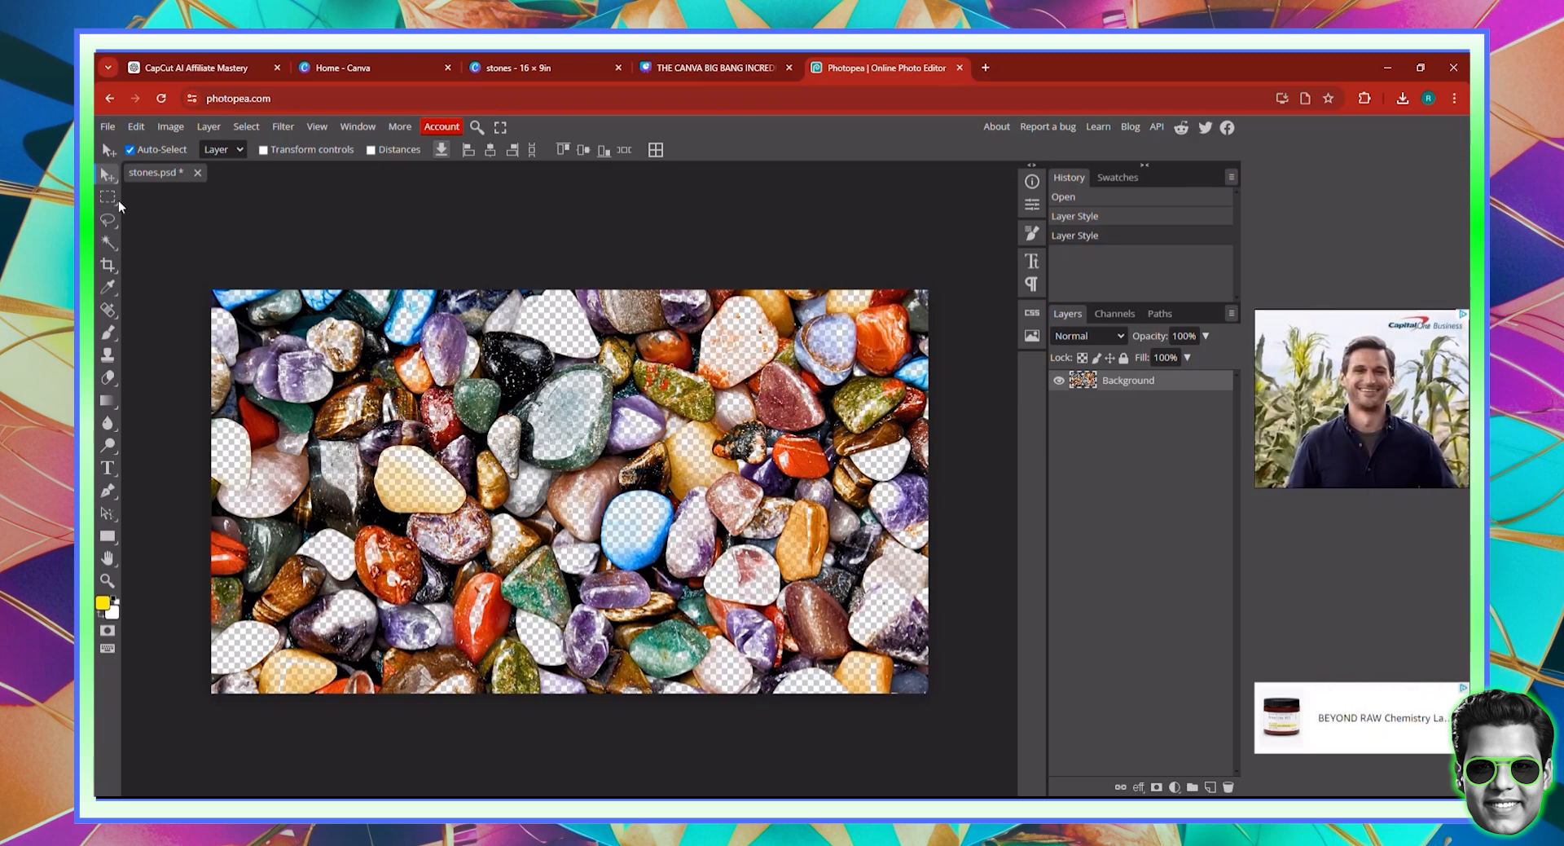
Step: Export the partly transparent stones image as a PNG at 100% quality
click(108, 127)
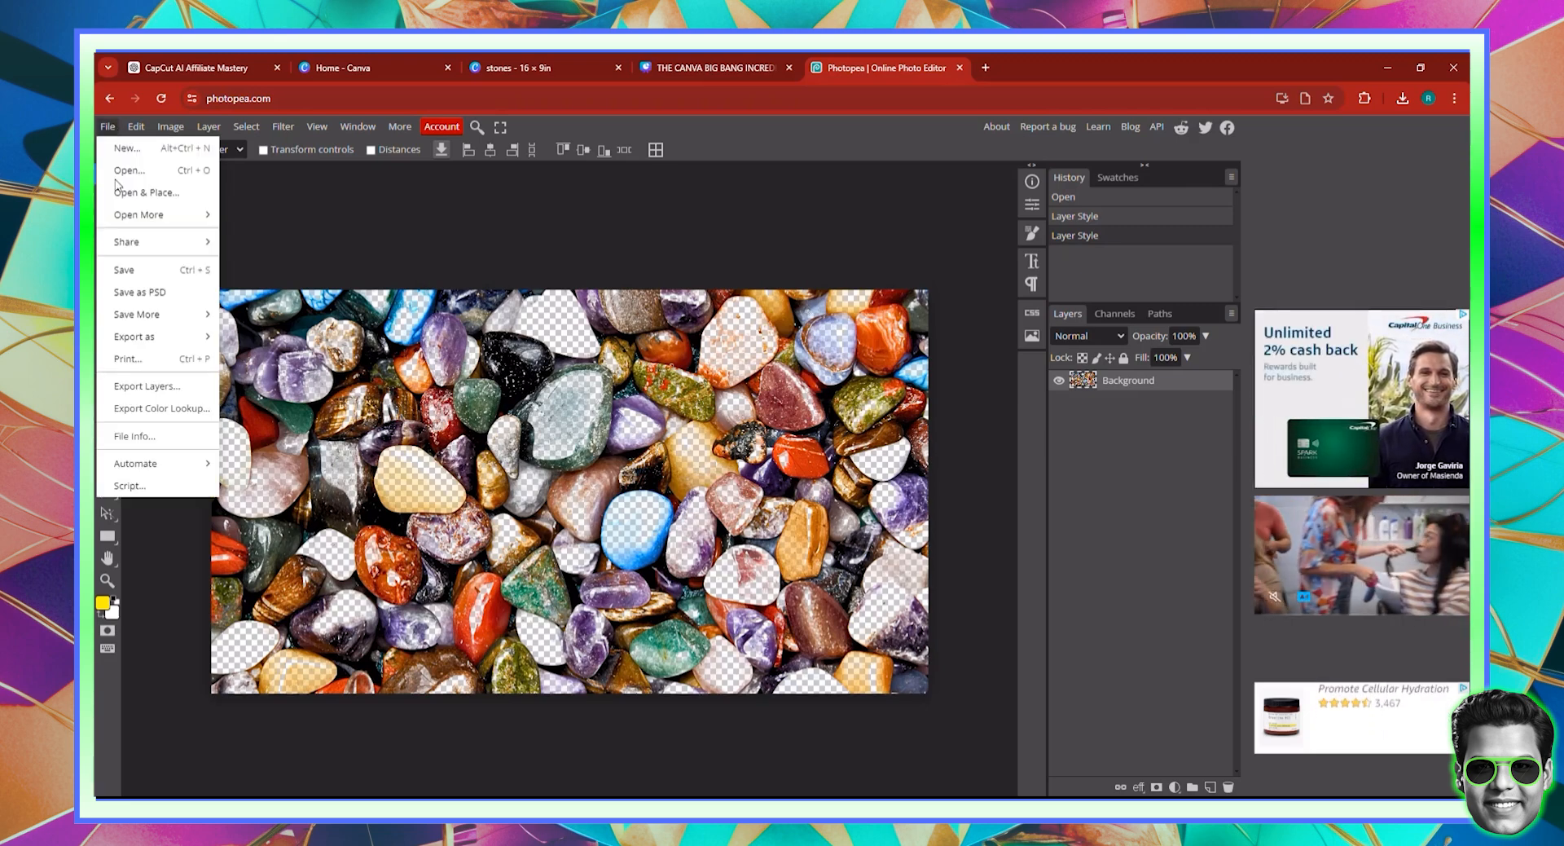
mouse_move(138, 337)
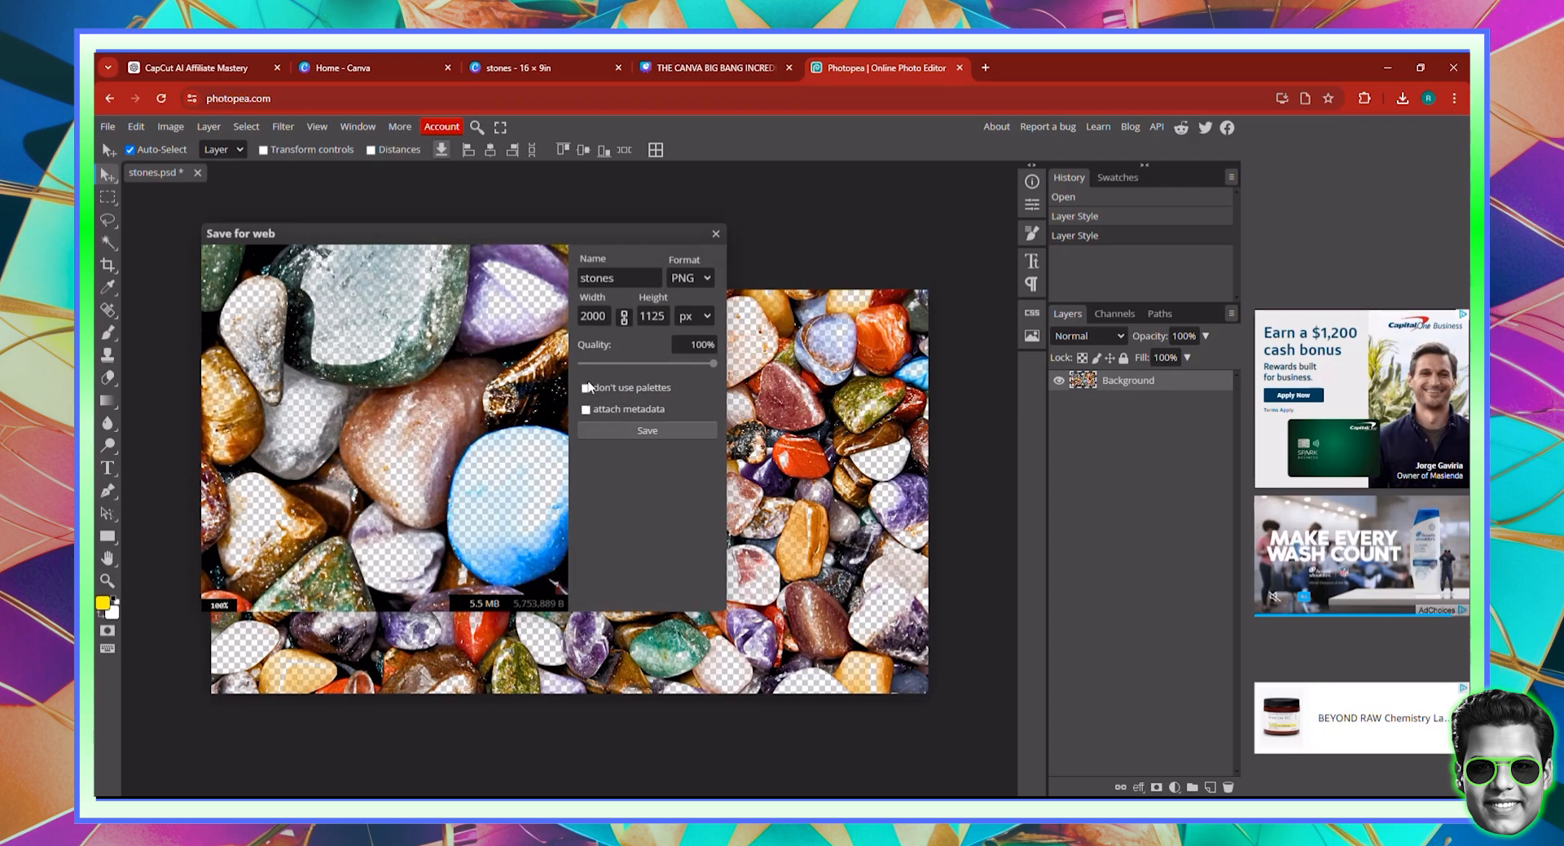
click(631, 427)
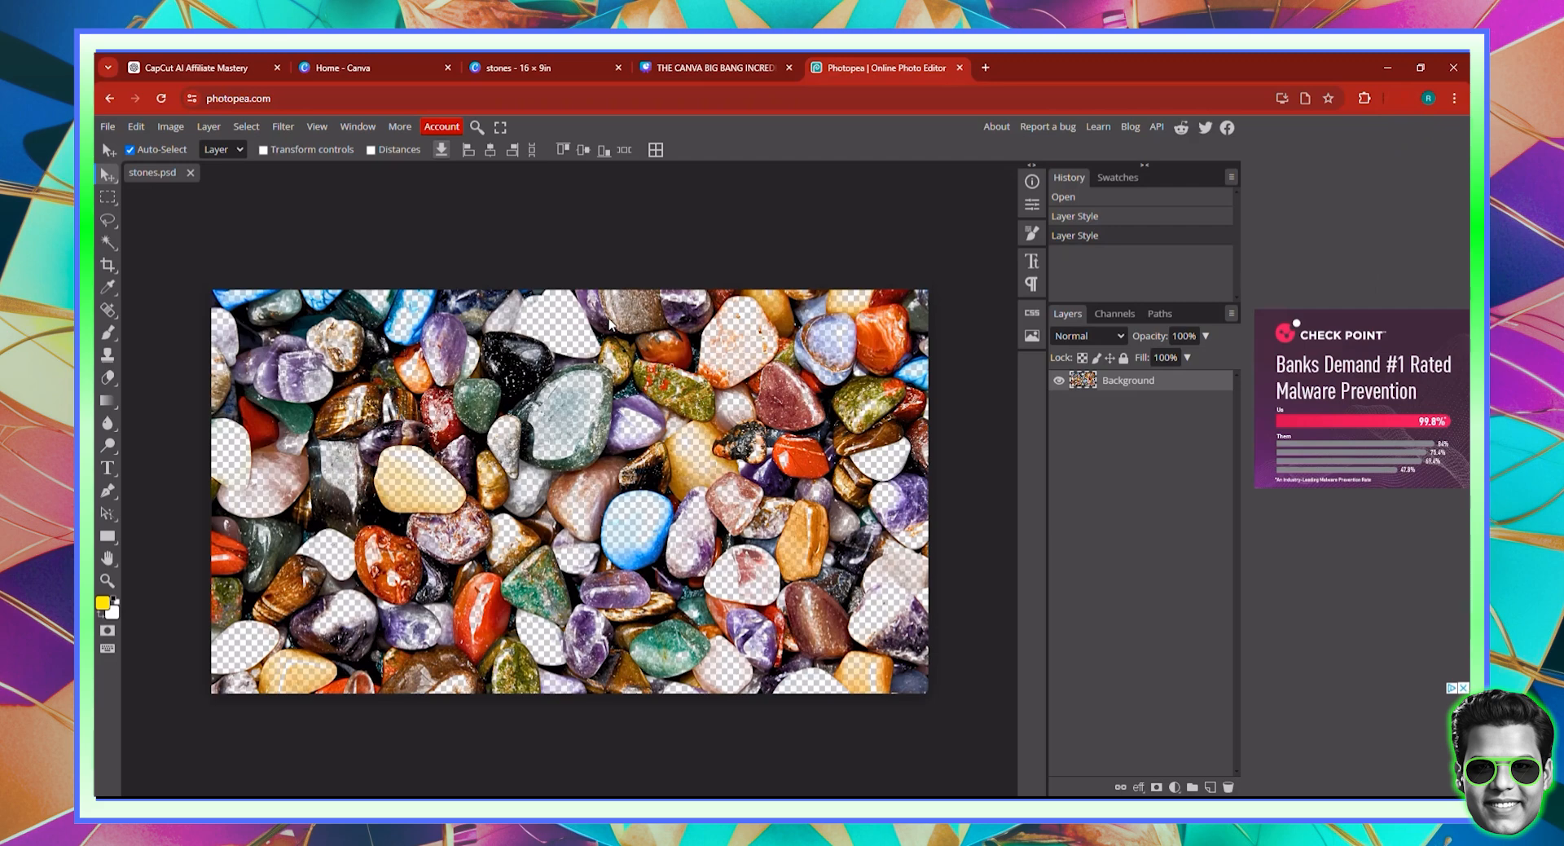
Step: Switch to the Canva stones design, delete its original photo, and upload stones (1).png, leaving the page empty
click(530, 64)
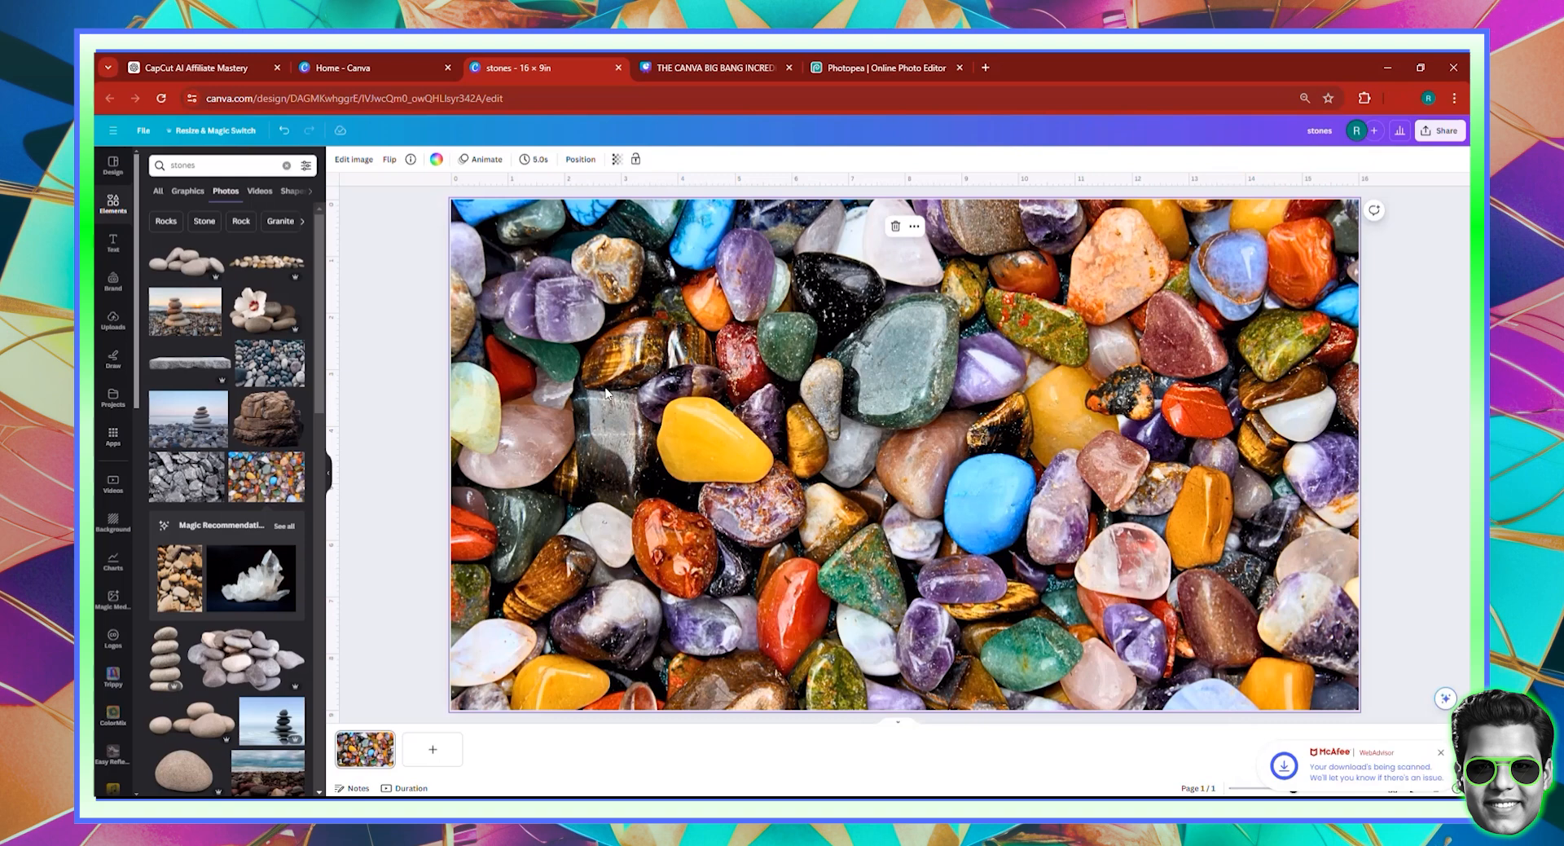
key(Delete)
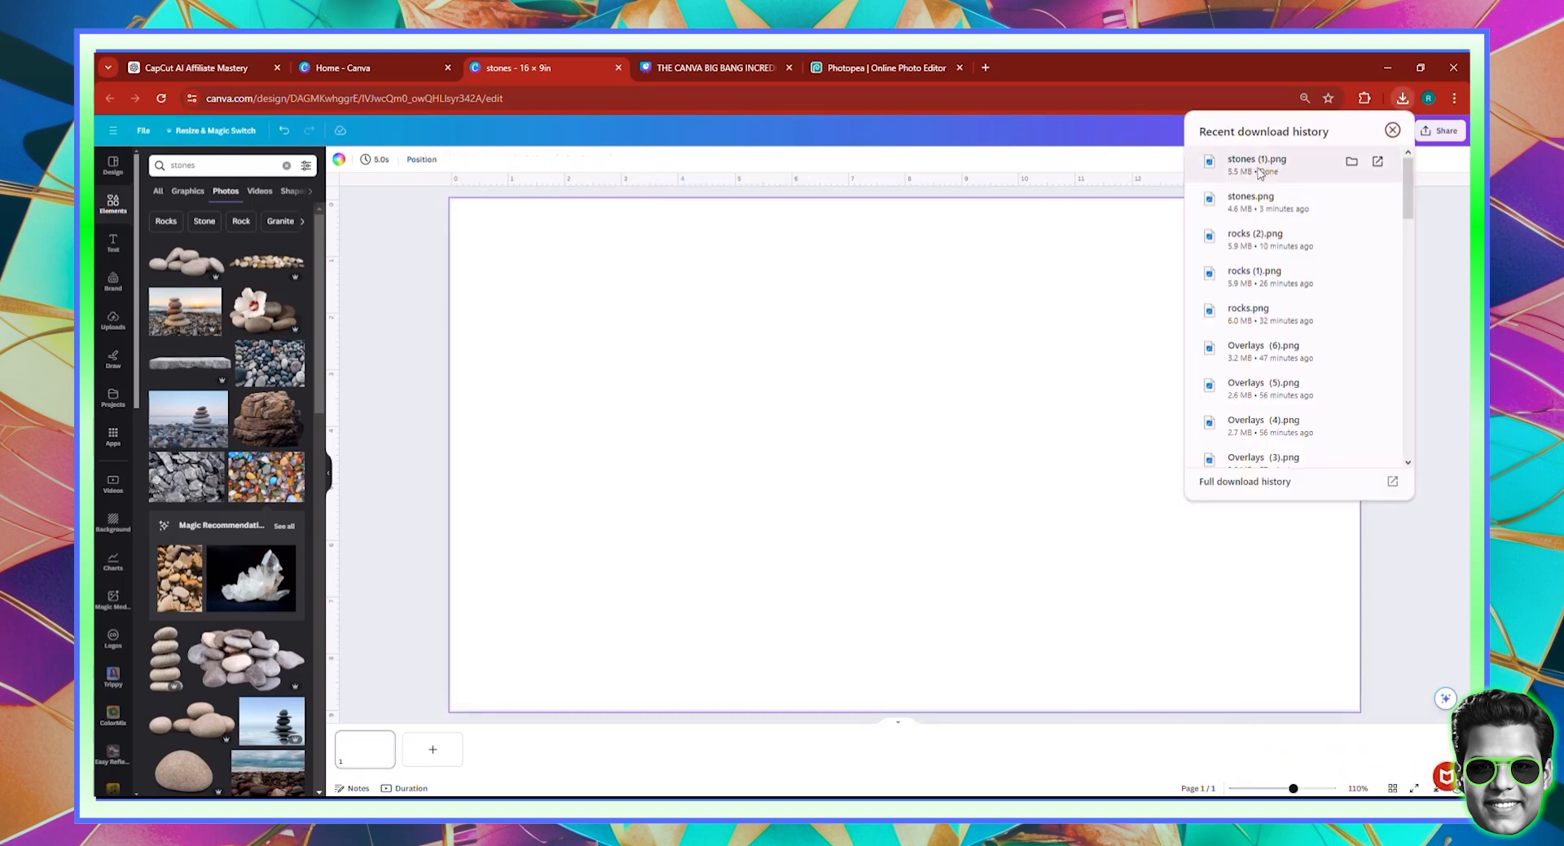
drag(1260, 173, 855, 429)
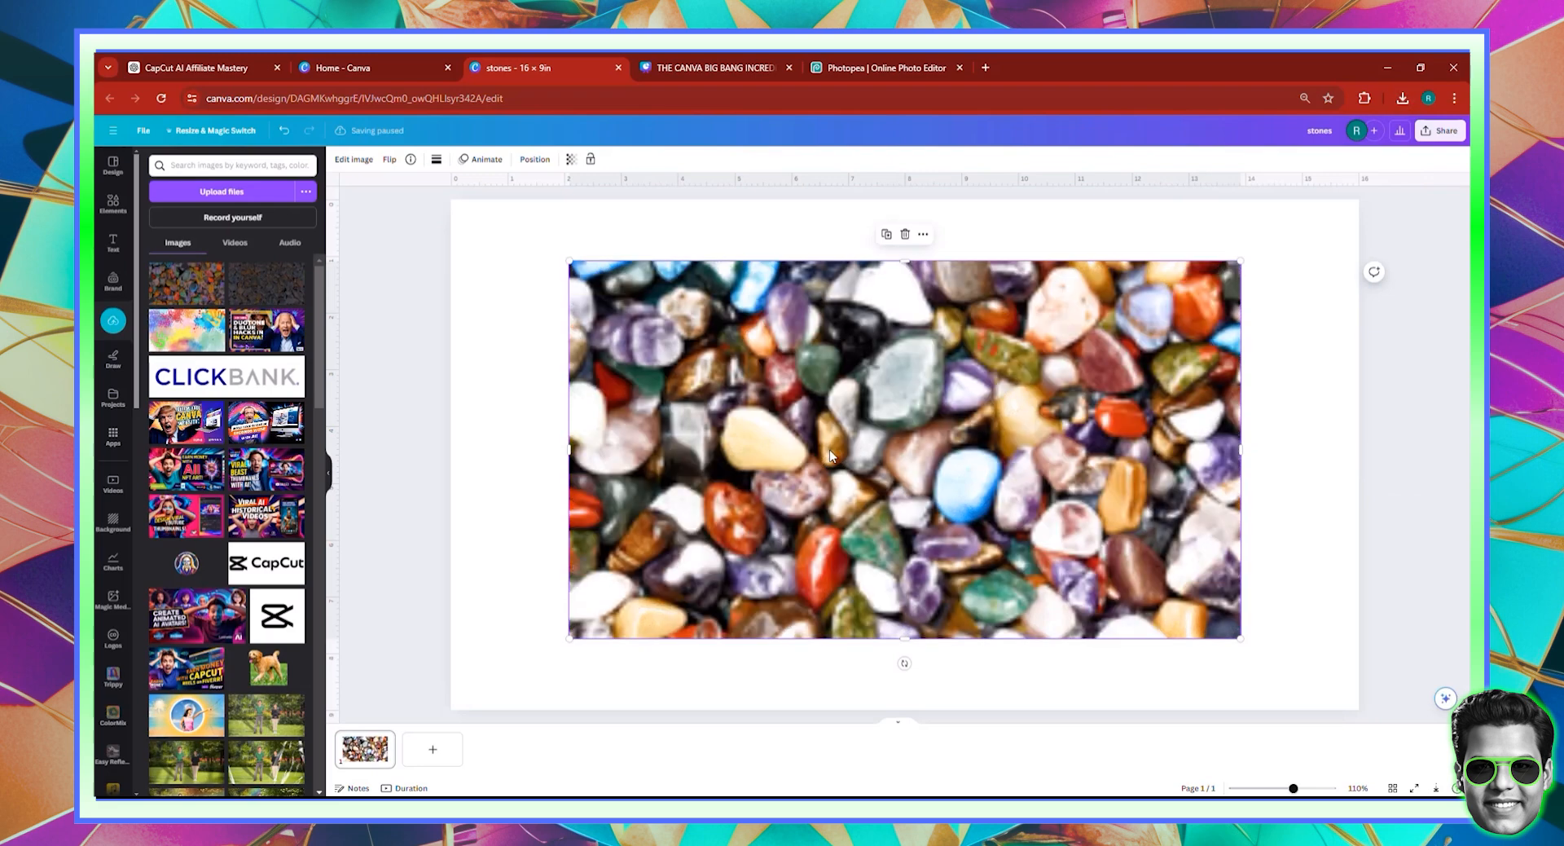
key(Delete)
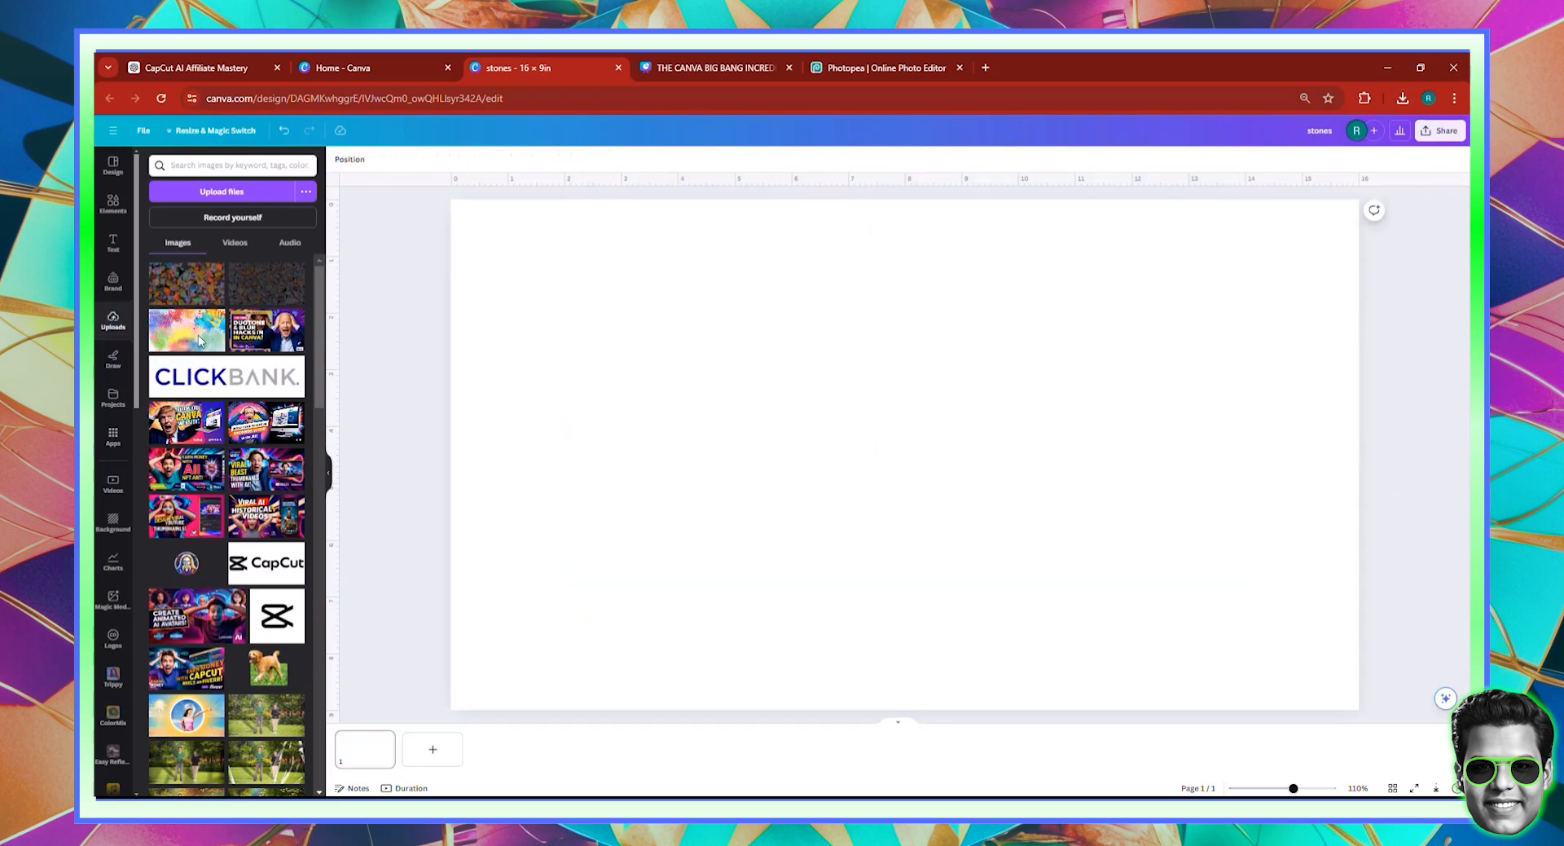
Step: Try the uploaded transparent stones image on the blank page and remove it again
click(184, 287)
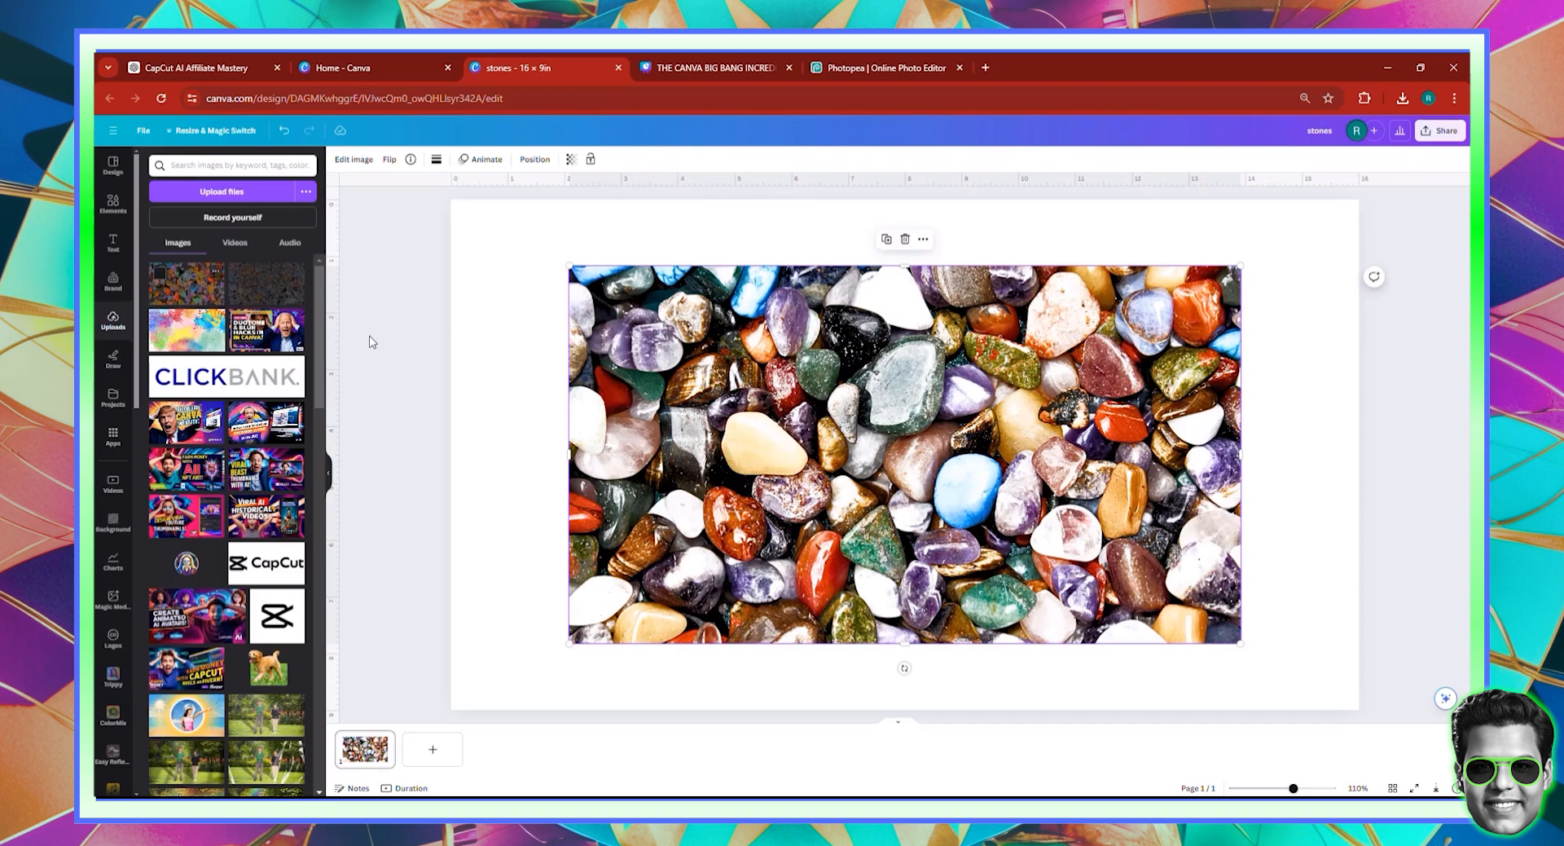
double_click(770, 430)
key(Delete)
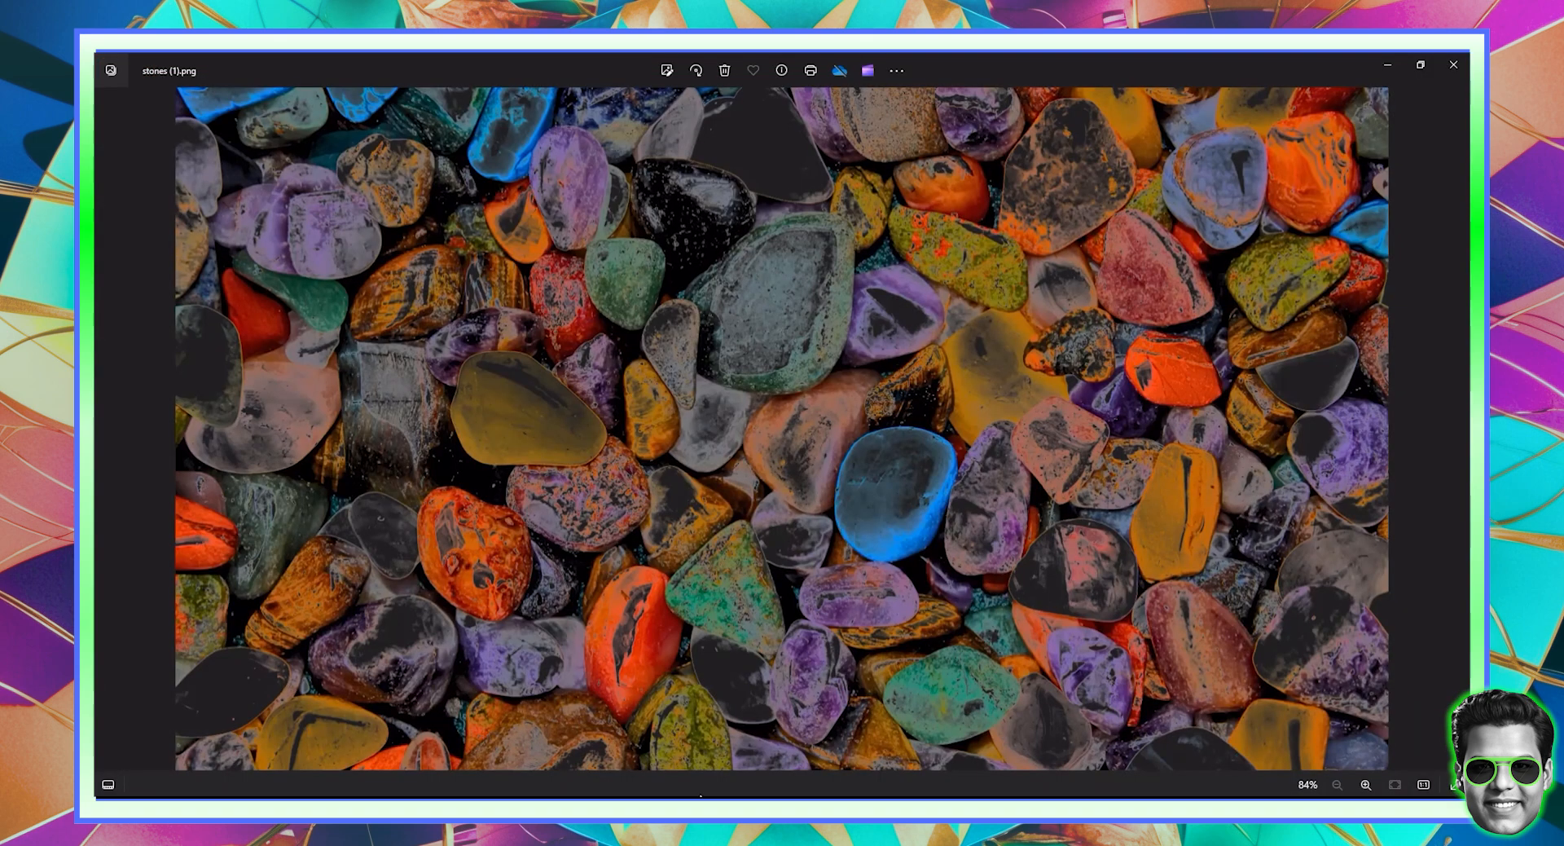
Step: Examine the transparent areas of stones (1).png up close and close the image viewer
scroll(516, 468, up, 5)
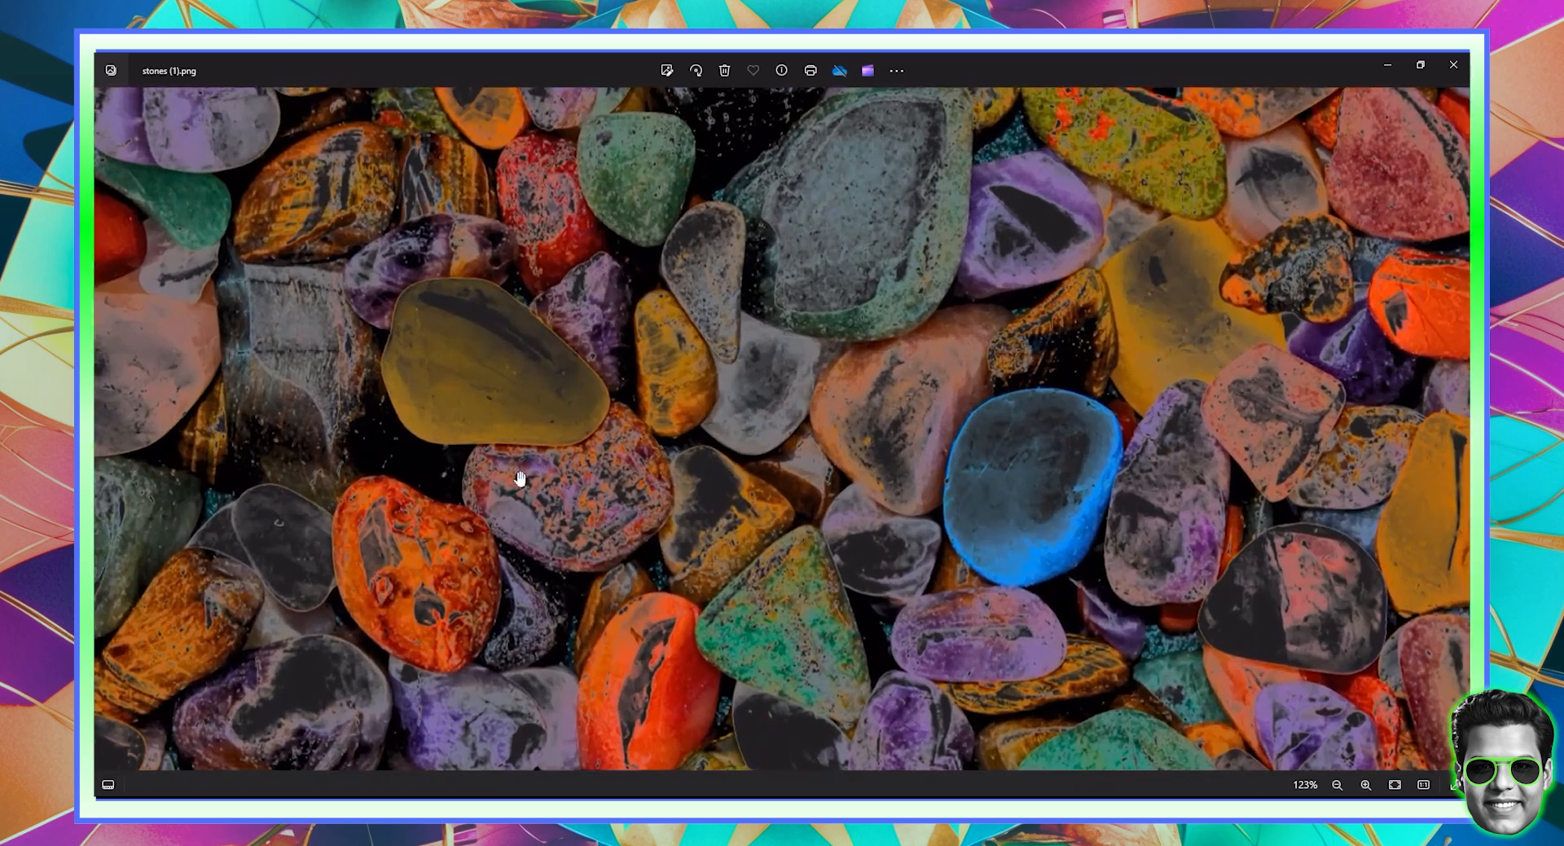
scroll(515, 475, up, 5)
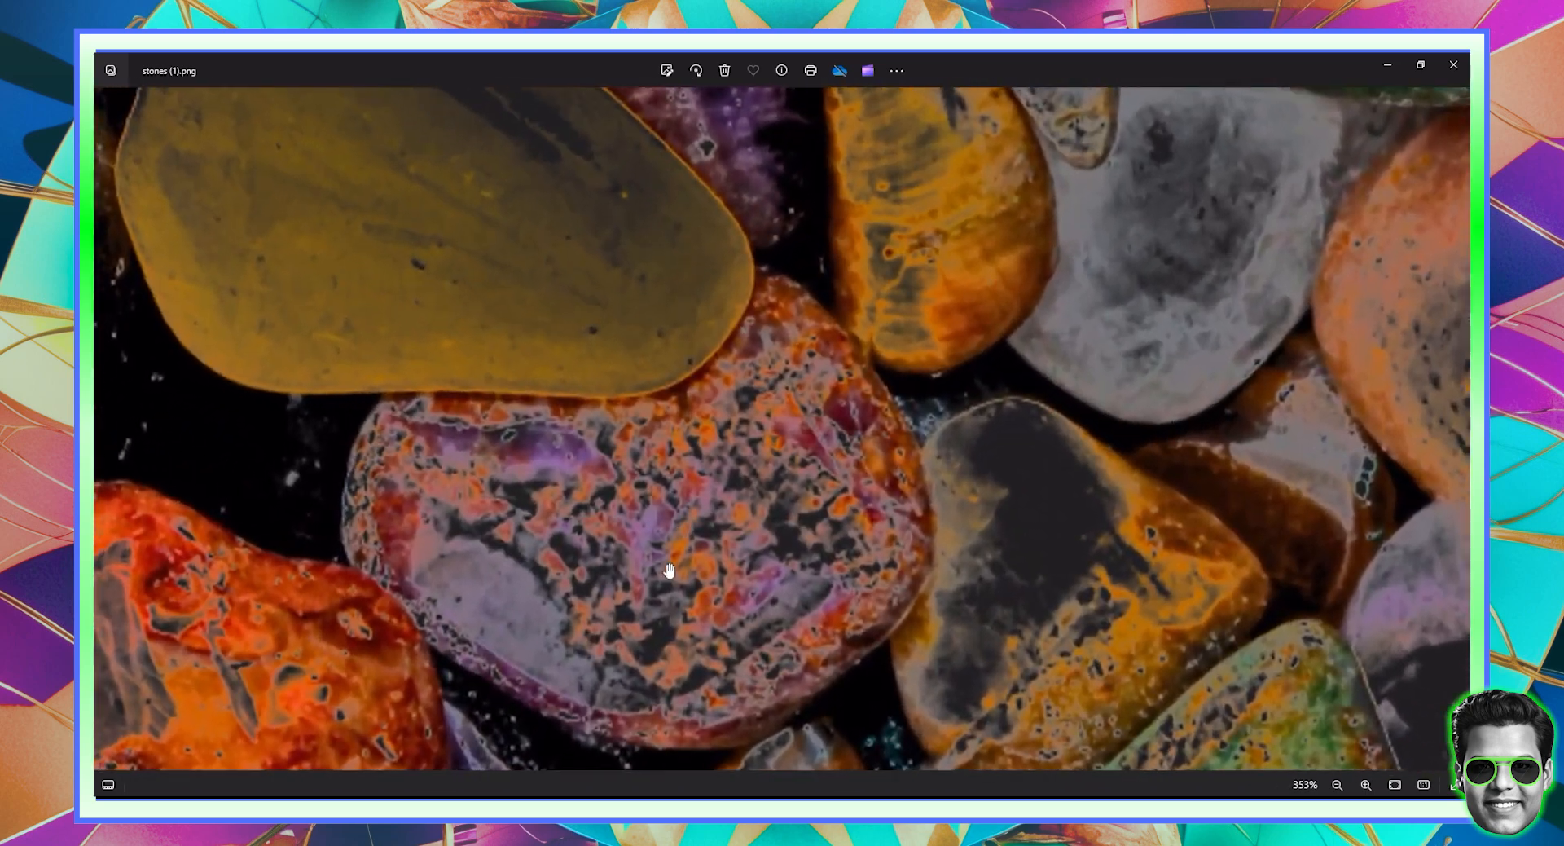
scroll(750, 493, down, 8)
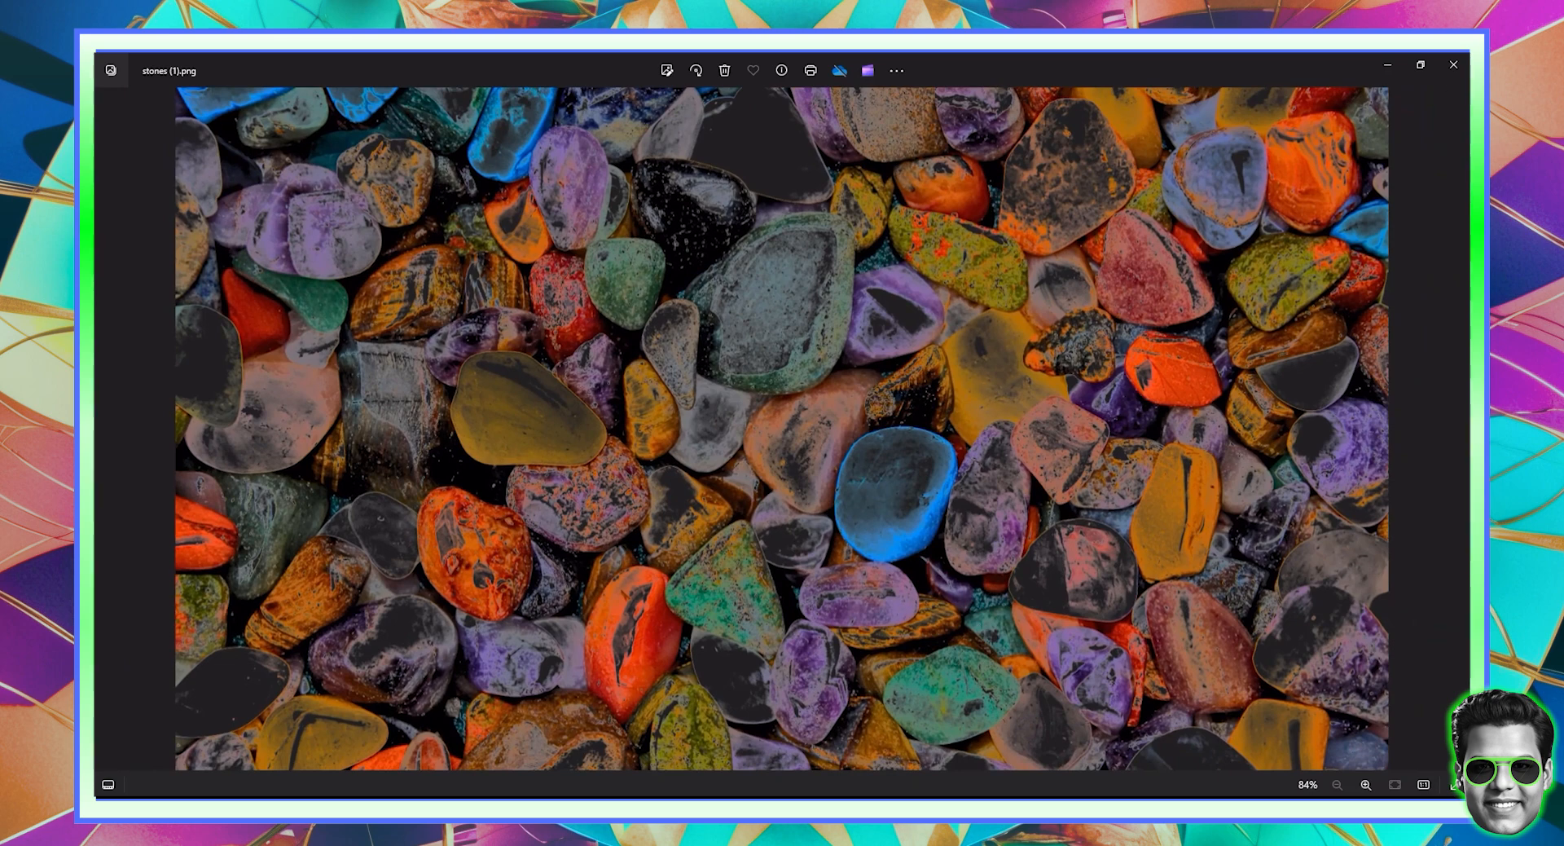
click(1453, 64)
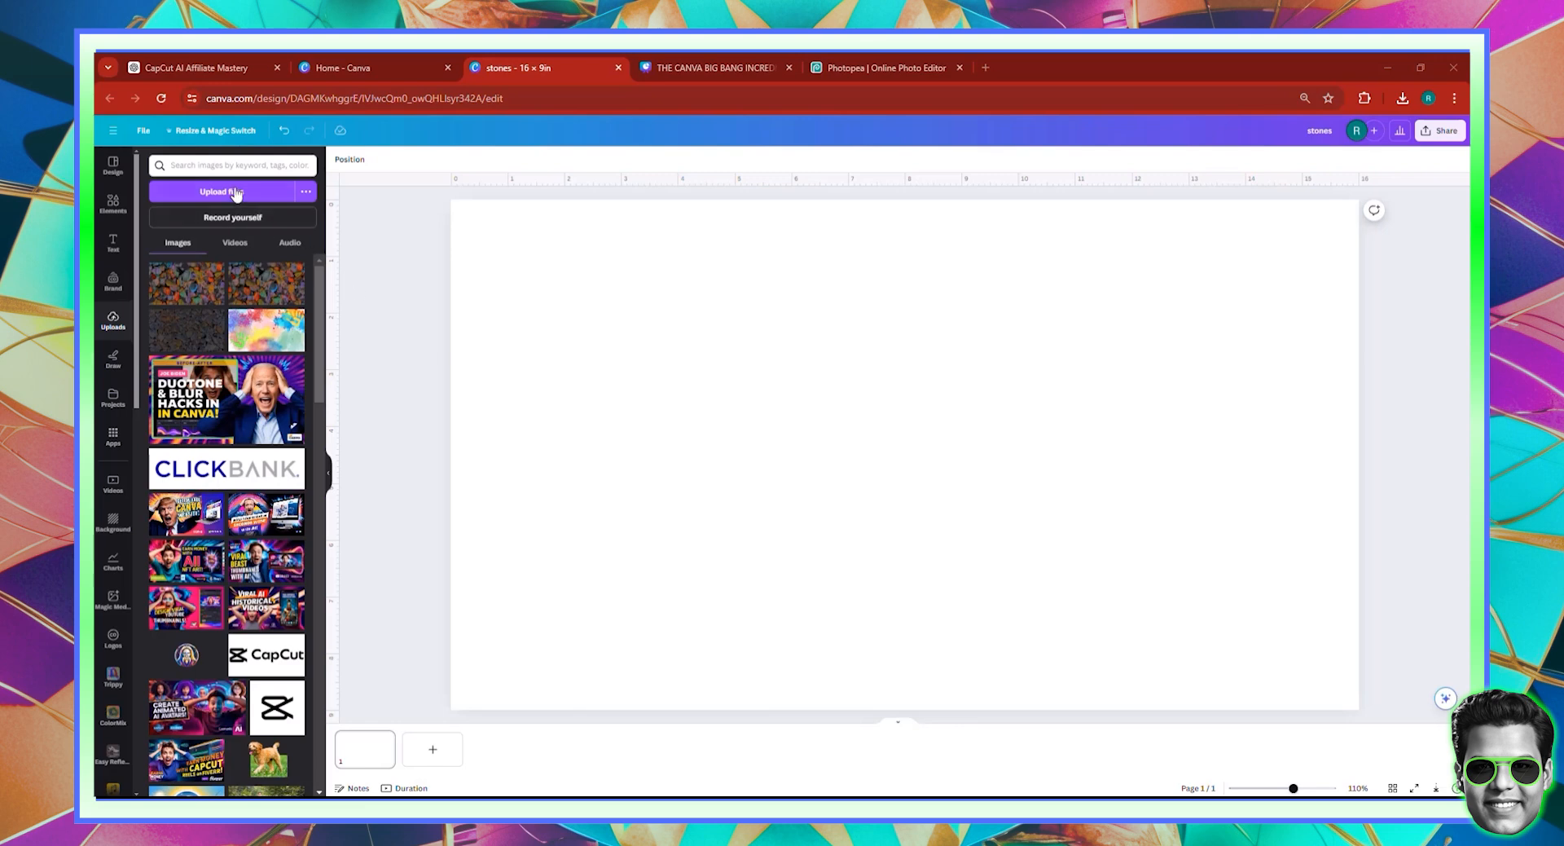
Step: Search the Canva photo elements for "pirate"
click(109, 204)
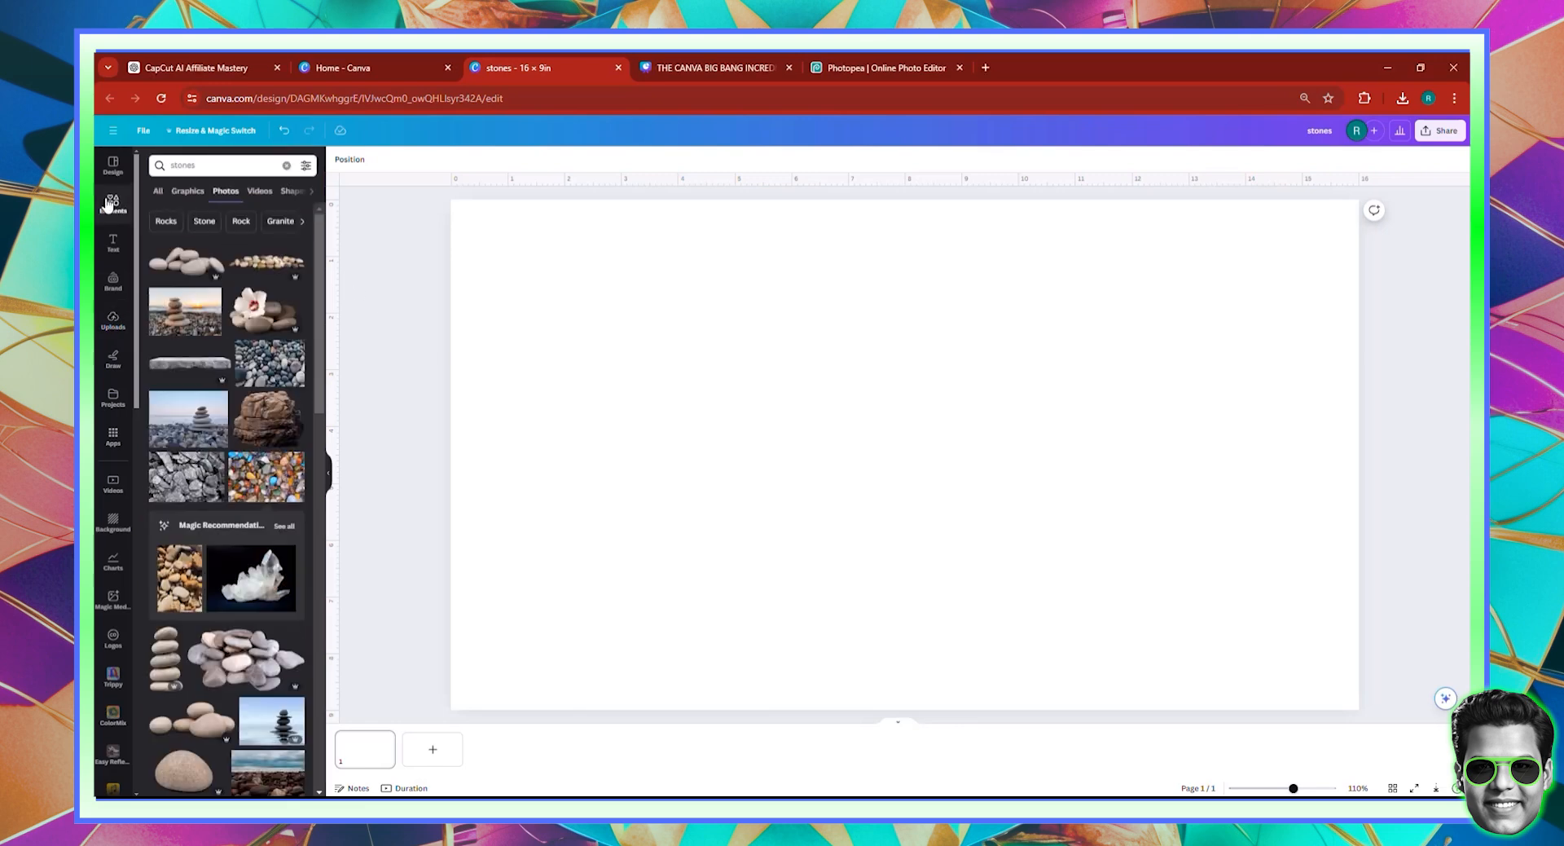
double_click(225, 171)
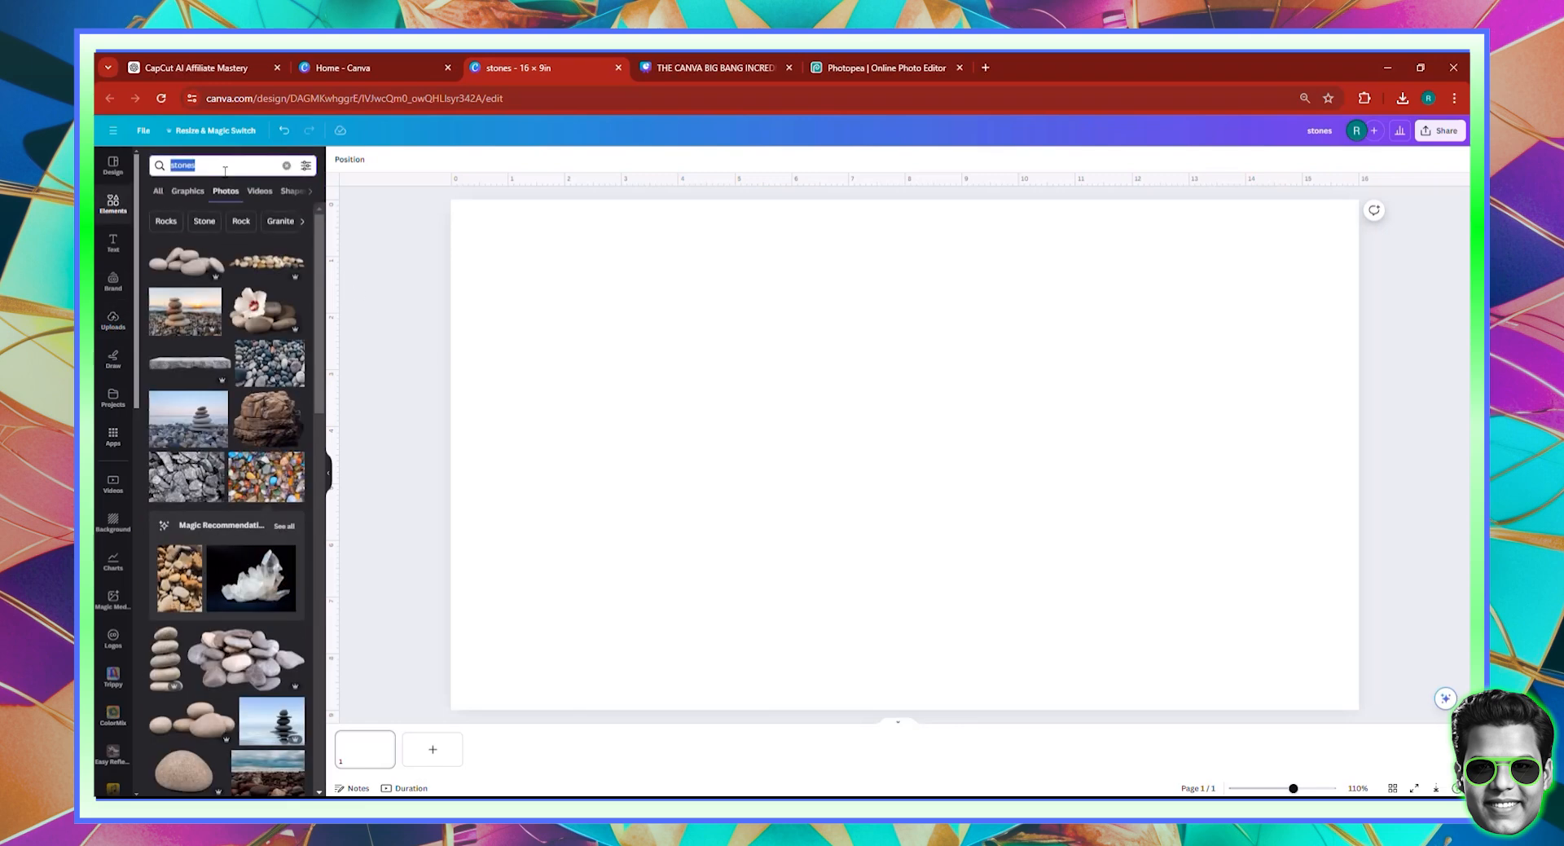
text(pirate)
key(Return)
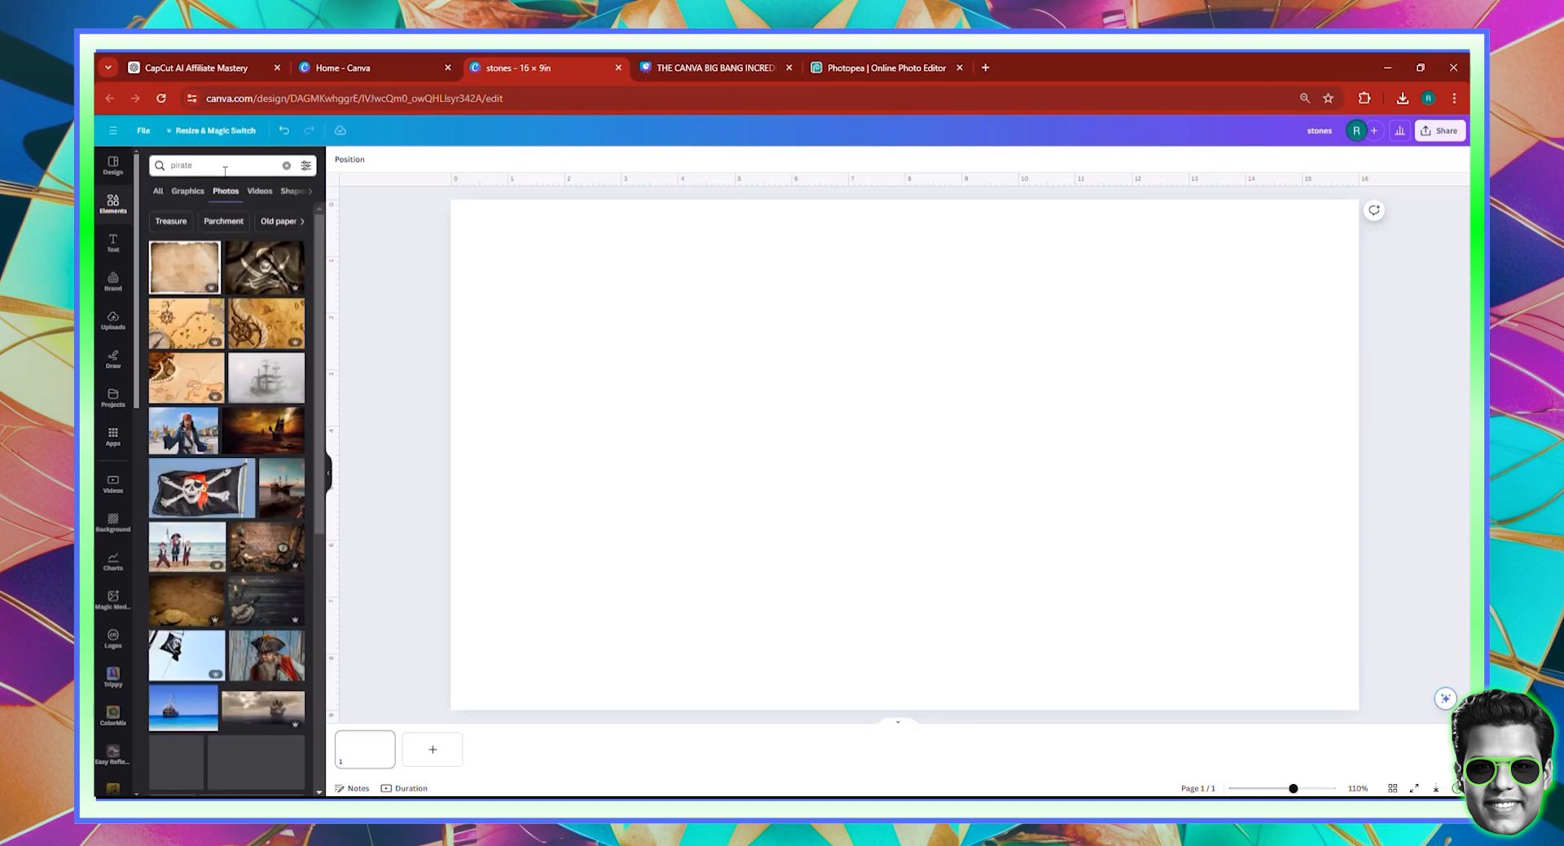
Step: Try the beach pirate photo, replace it with the bearded pirate holding a sword, and shift that photo slightly up and right on the page
click(185, 441)
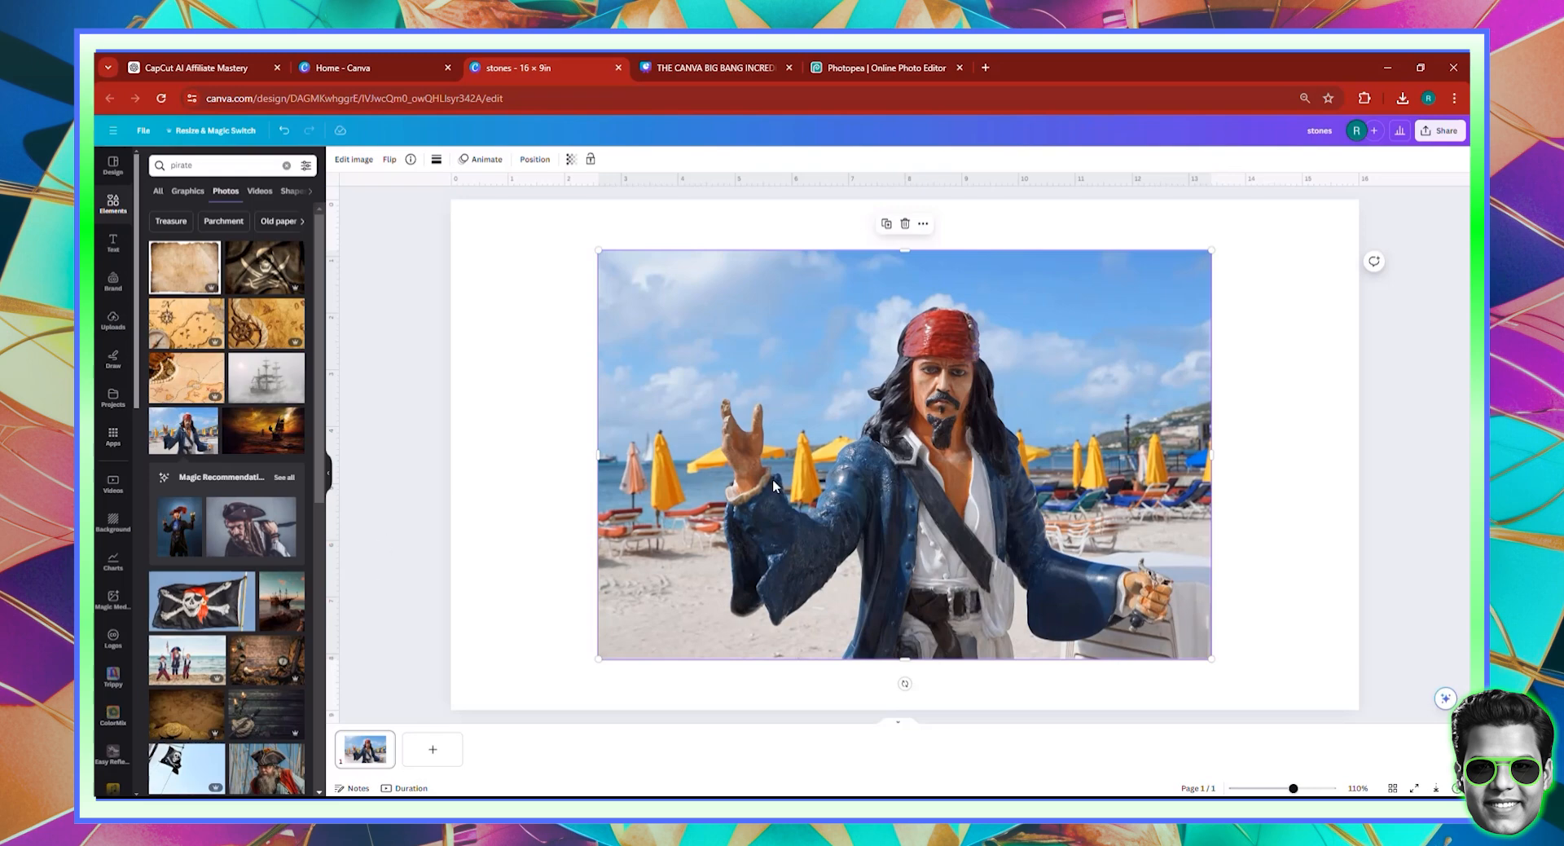
key(Delete)
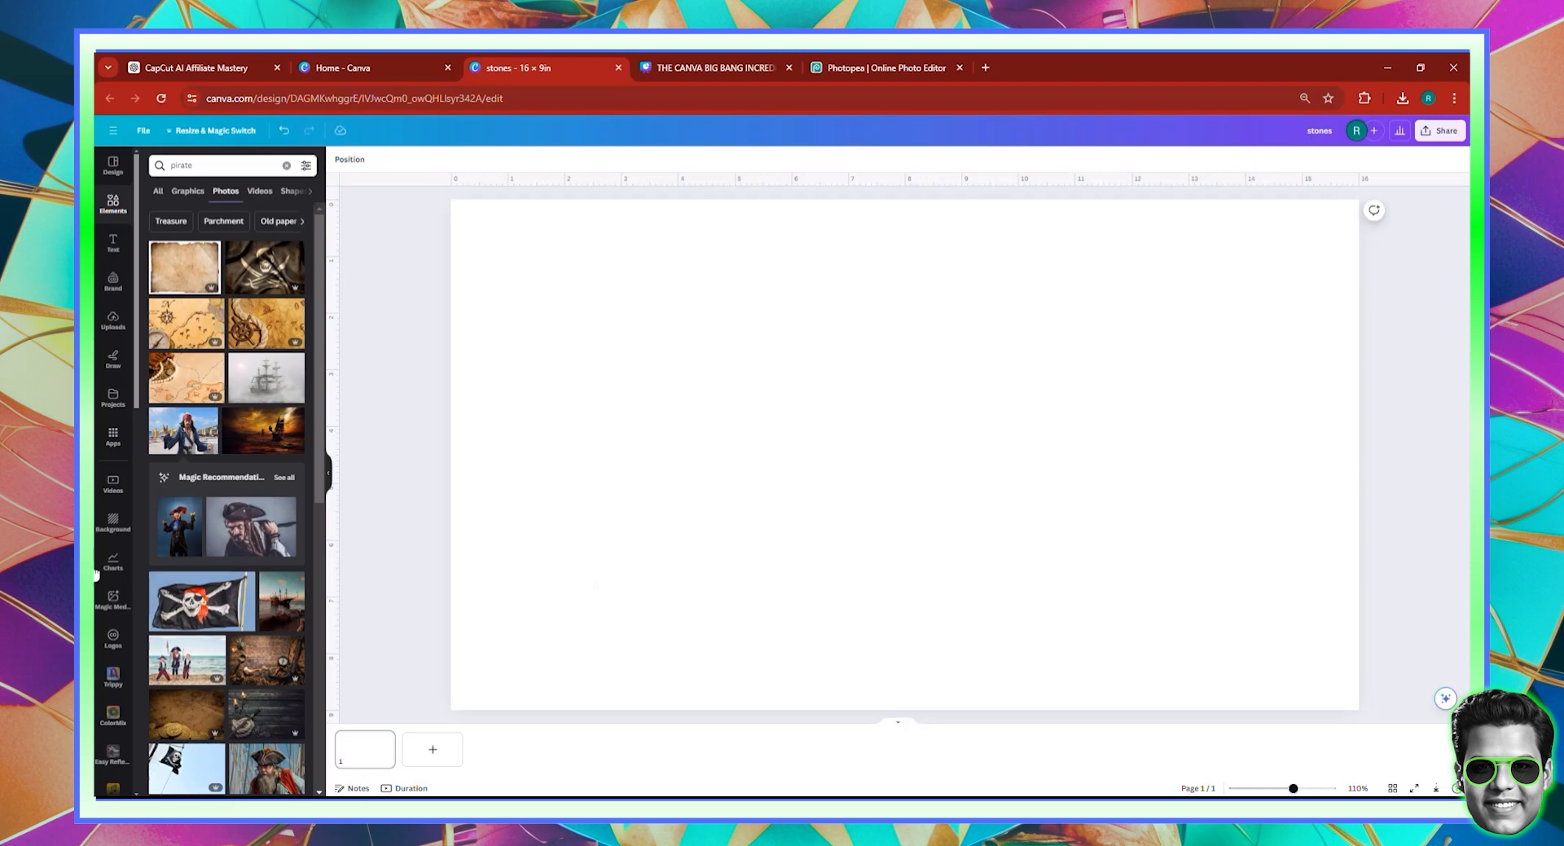
click(235, 532)
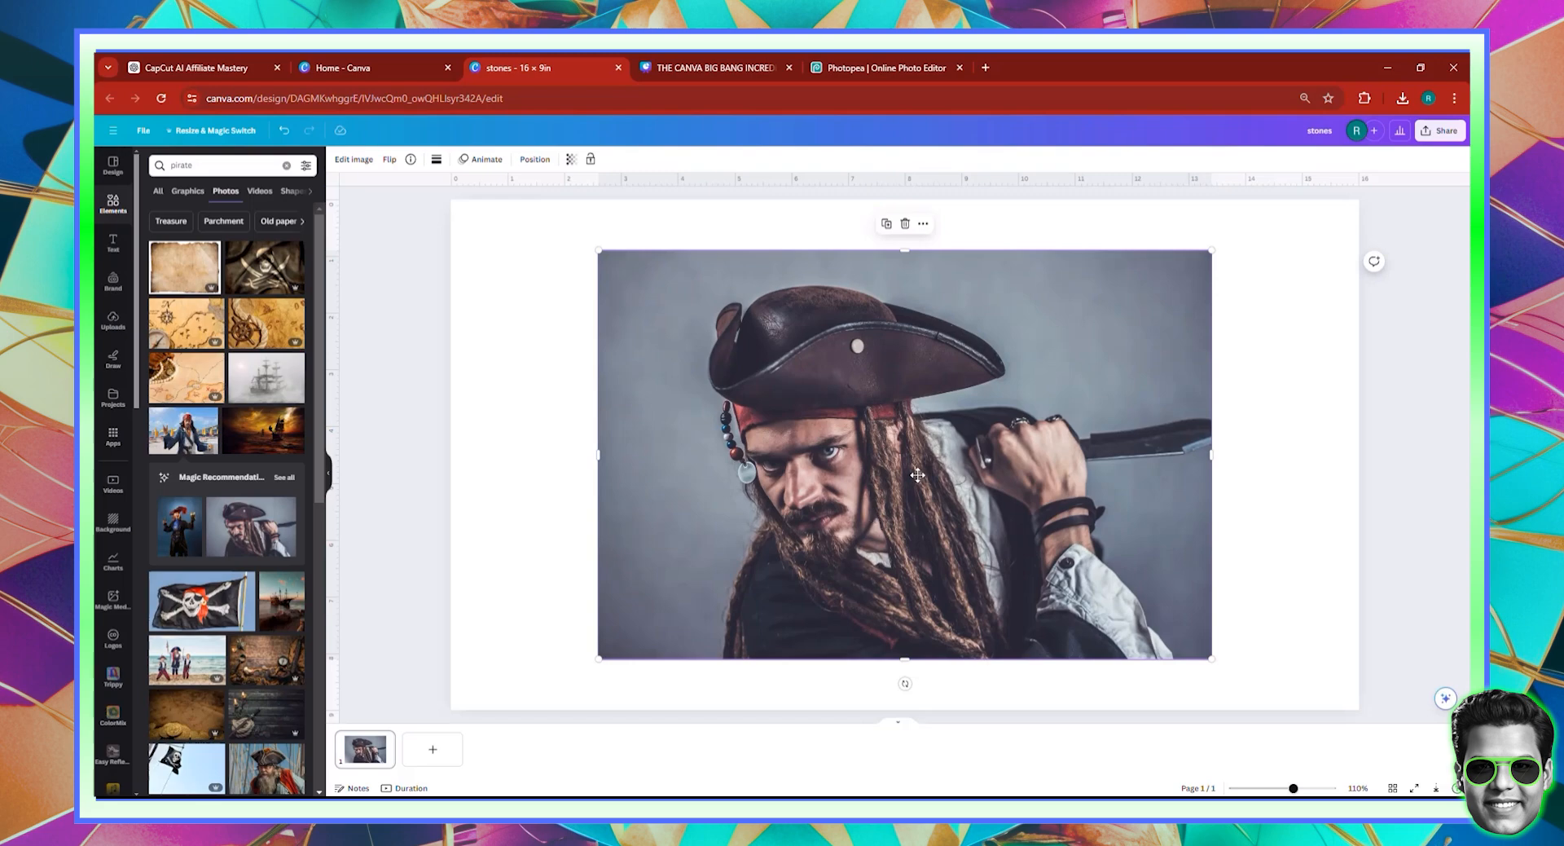
drag(911, 469, 954, 439)
drag(775, 394, 753, 412)
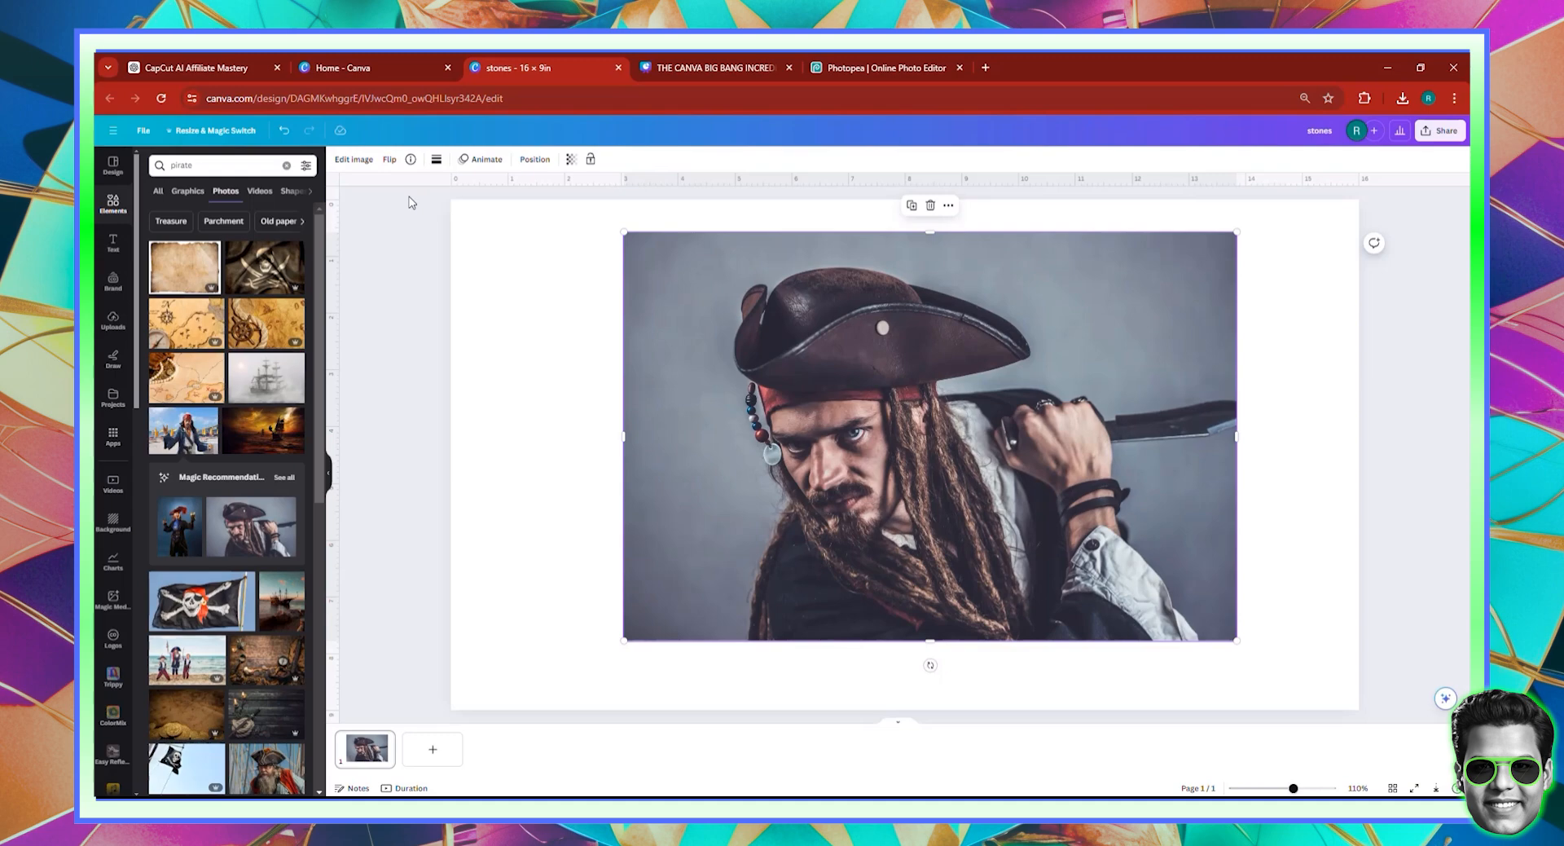
Step: Open the image editing options of the pirate photo to examine the BG Remover effect
click(349, 163)
click(349, 163)
click(353, 163)
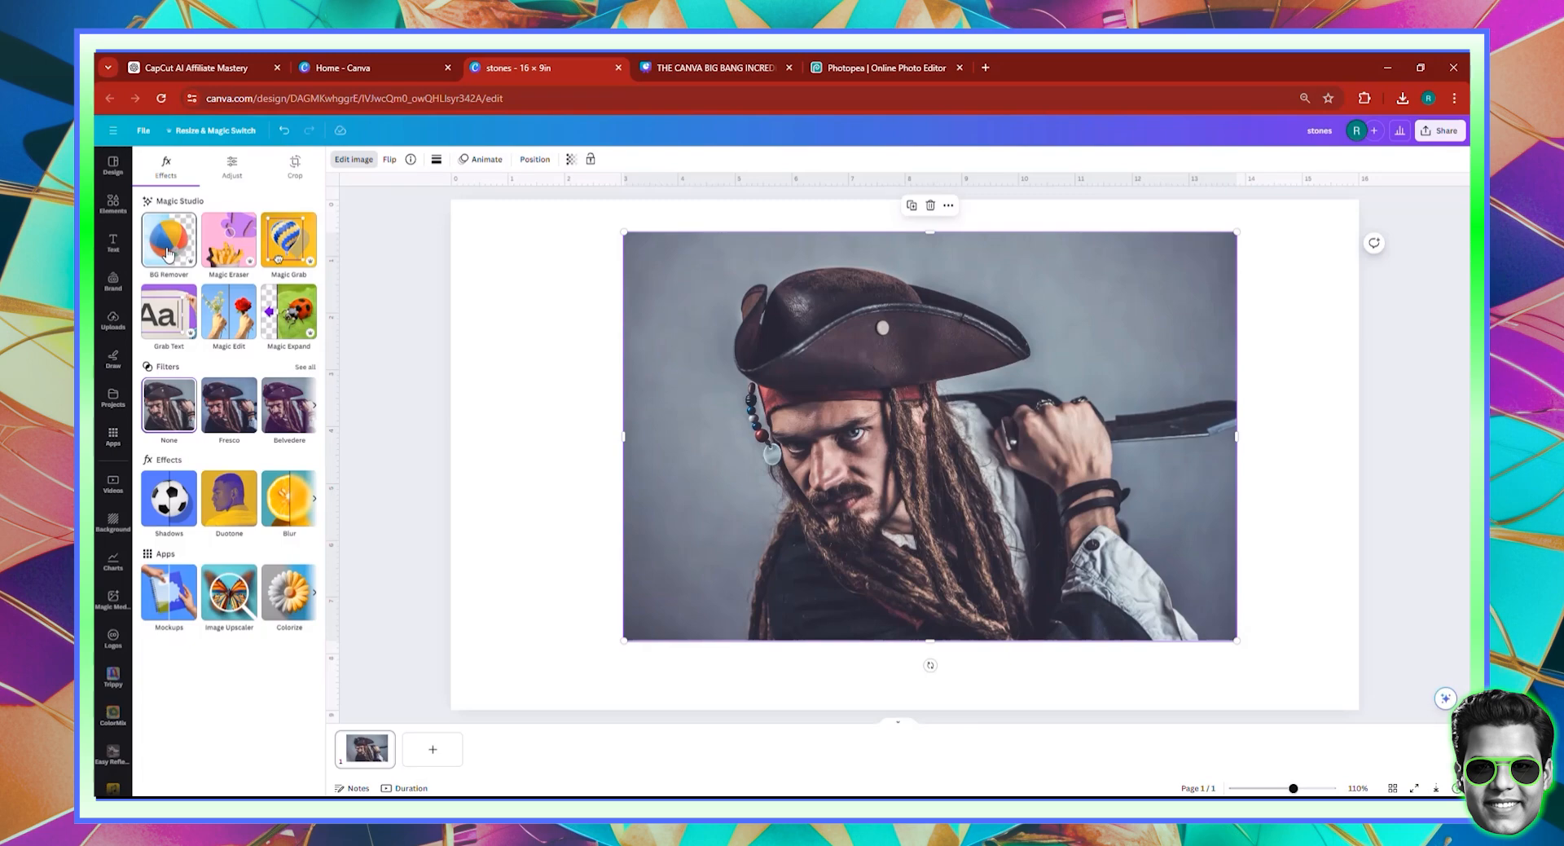
Step: Search the Canva apps for "background" and open the Background Eraser app
click(113, 440)
click(199, 167)
text(back)
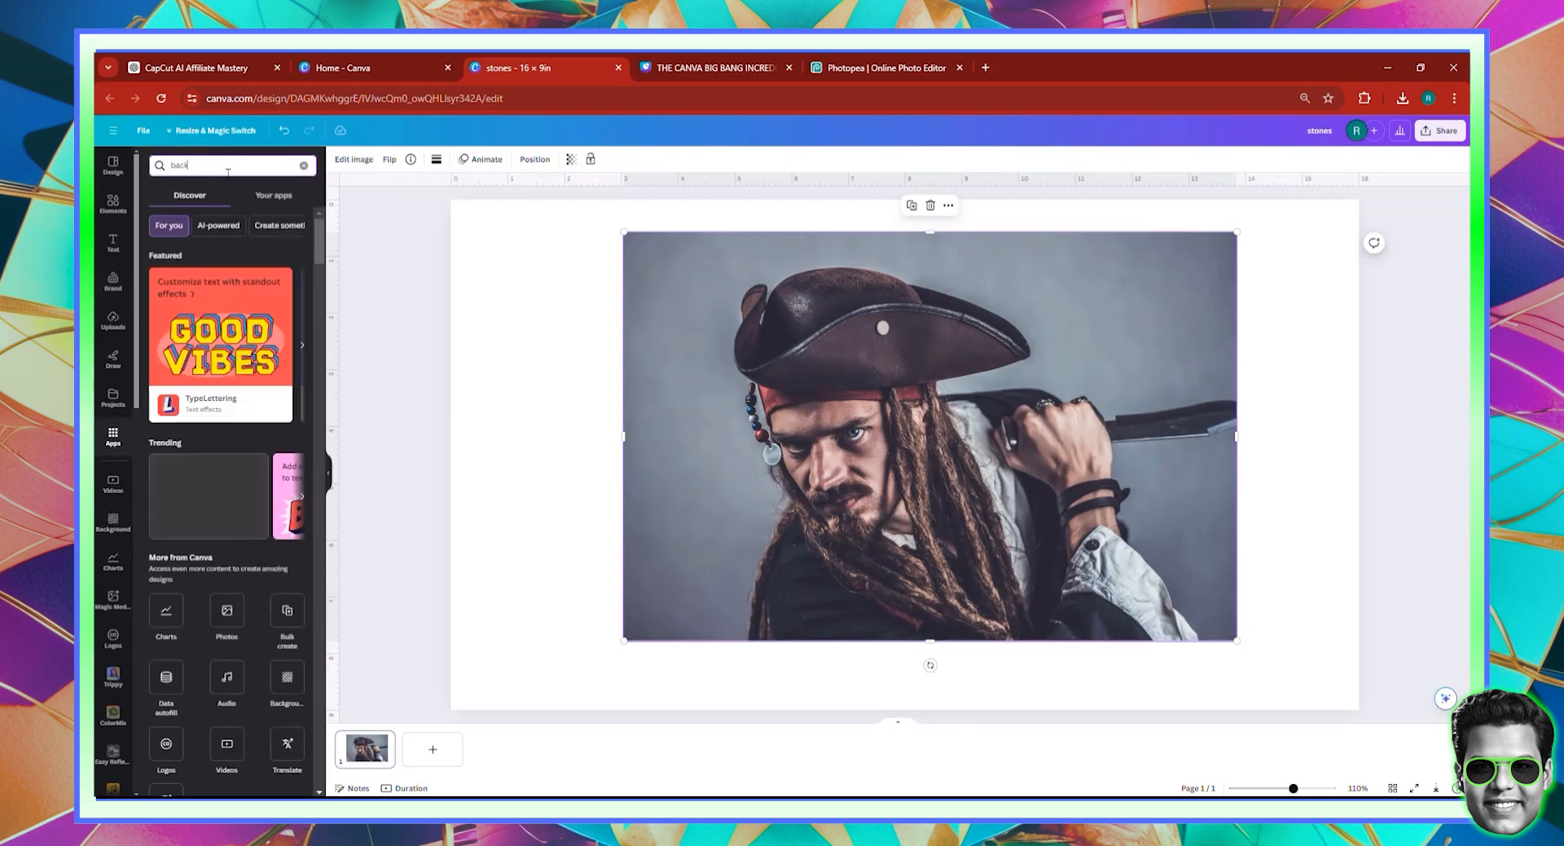
text(ground)
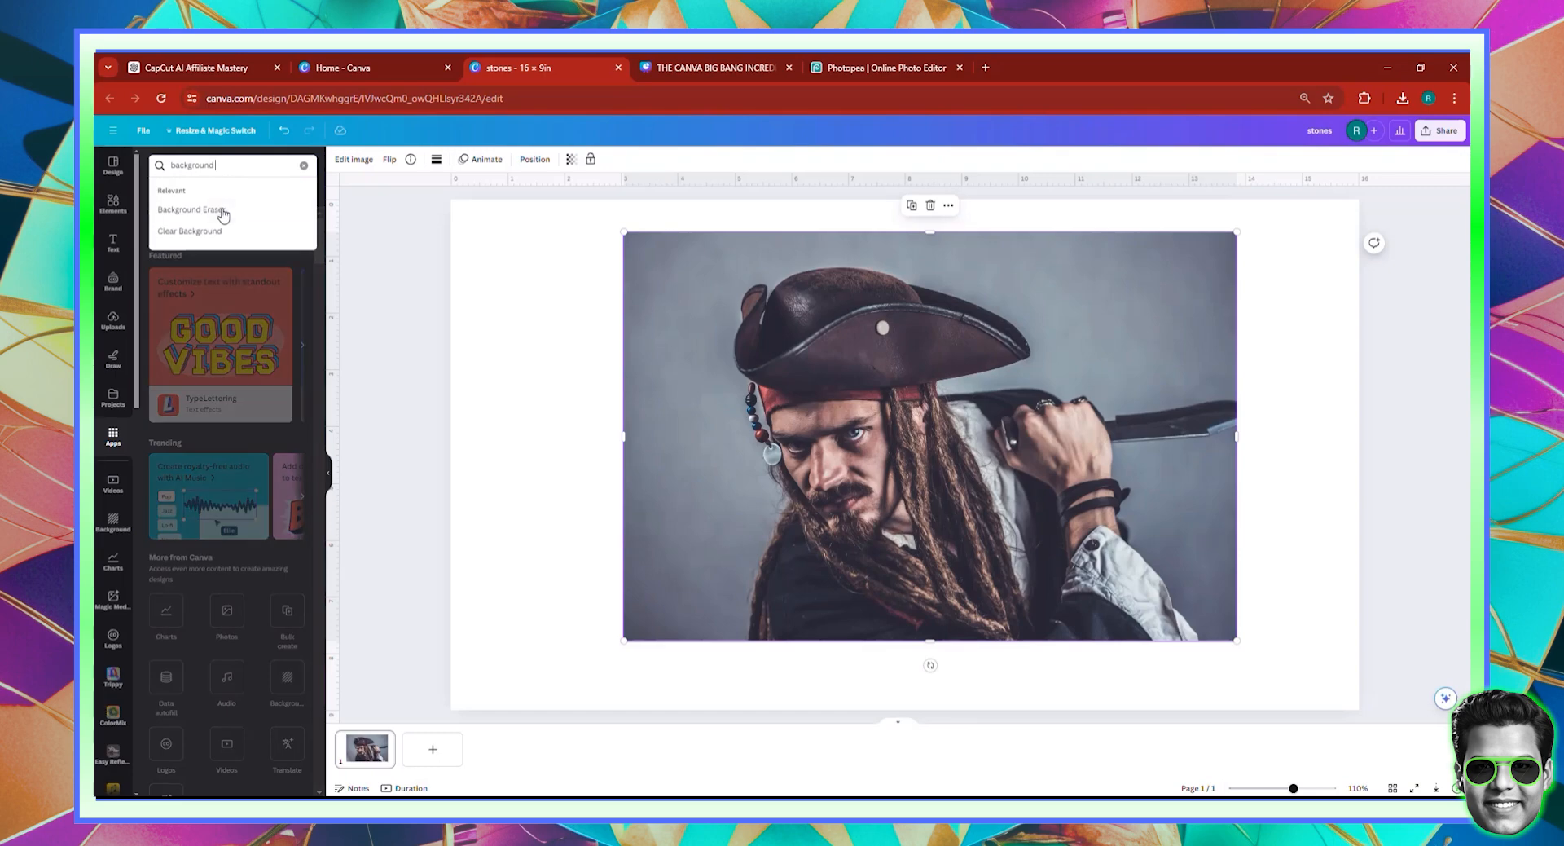
click(217, 213)
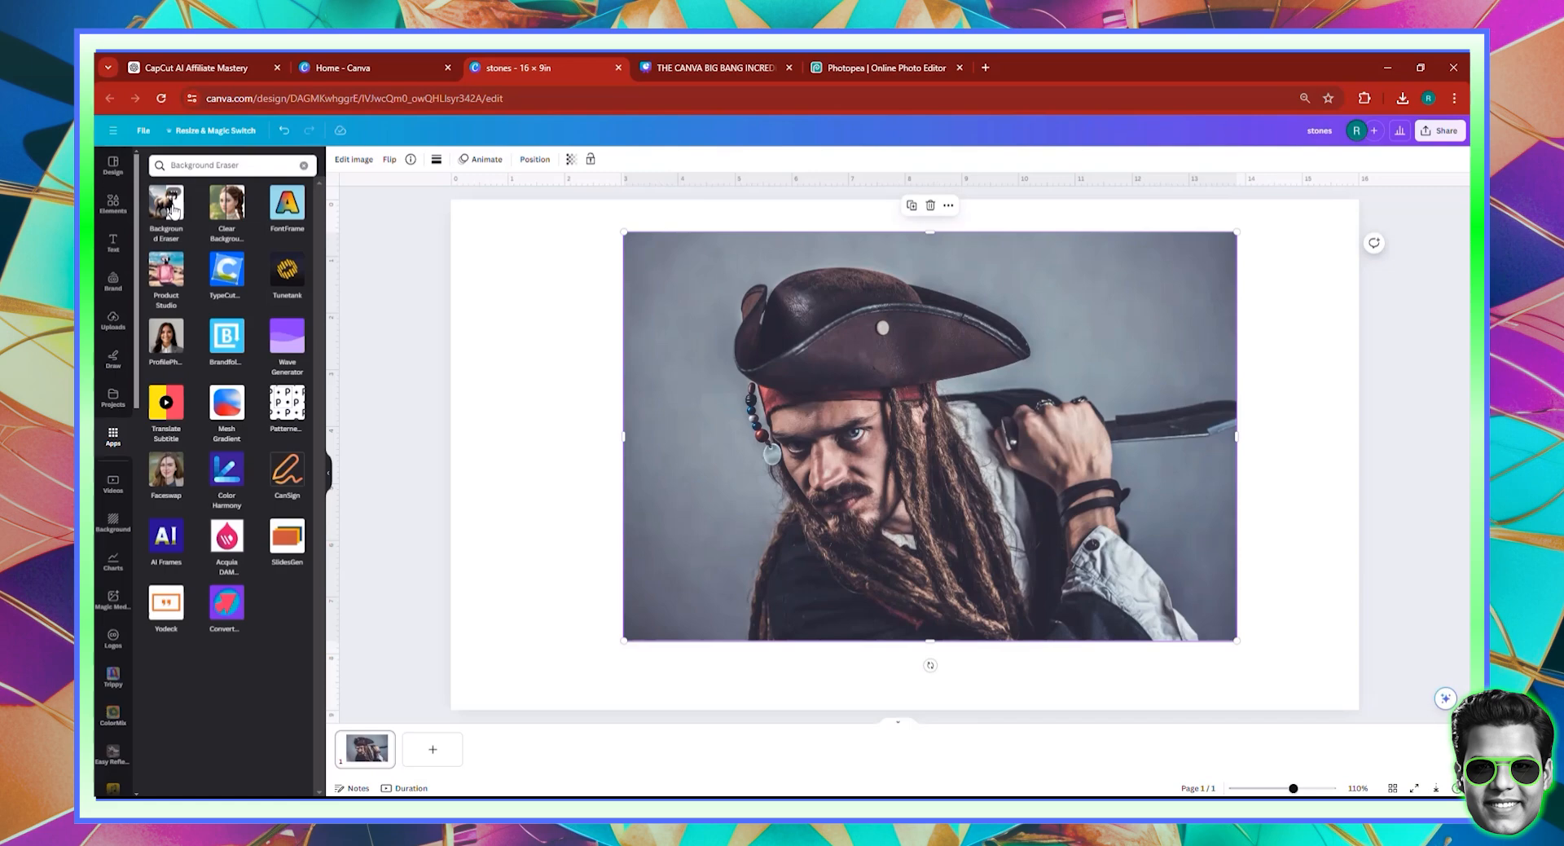
click(167, 204)
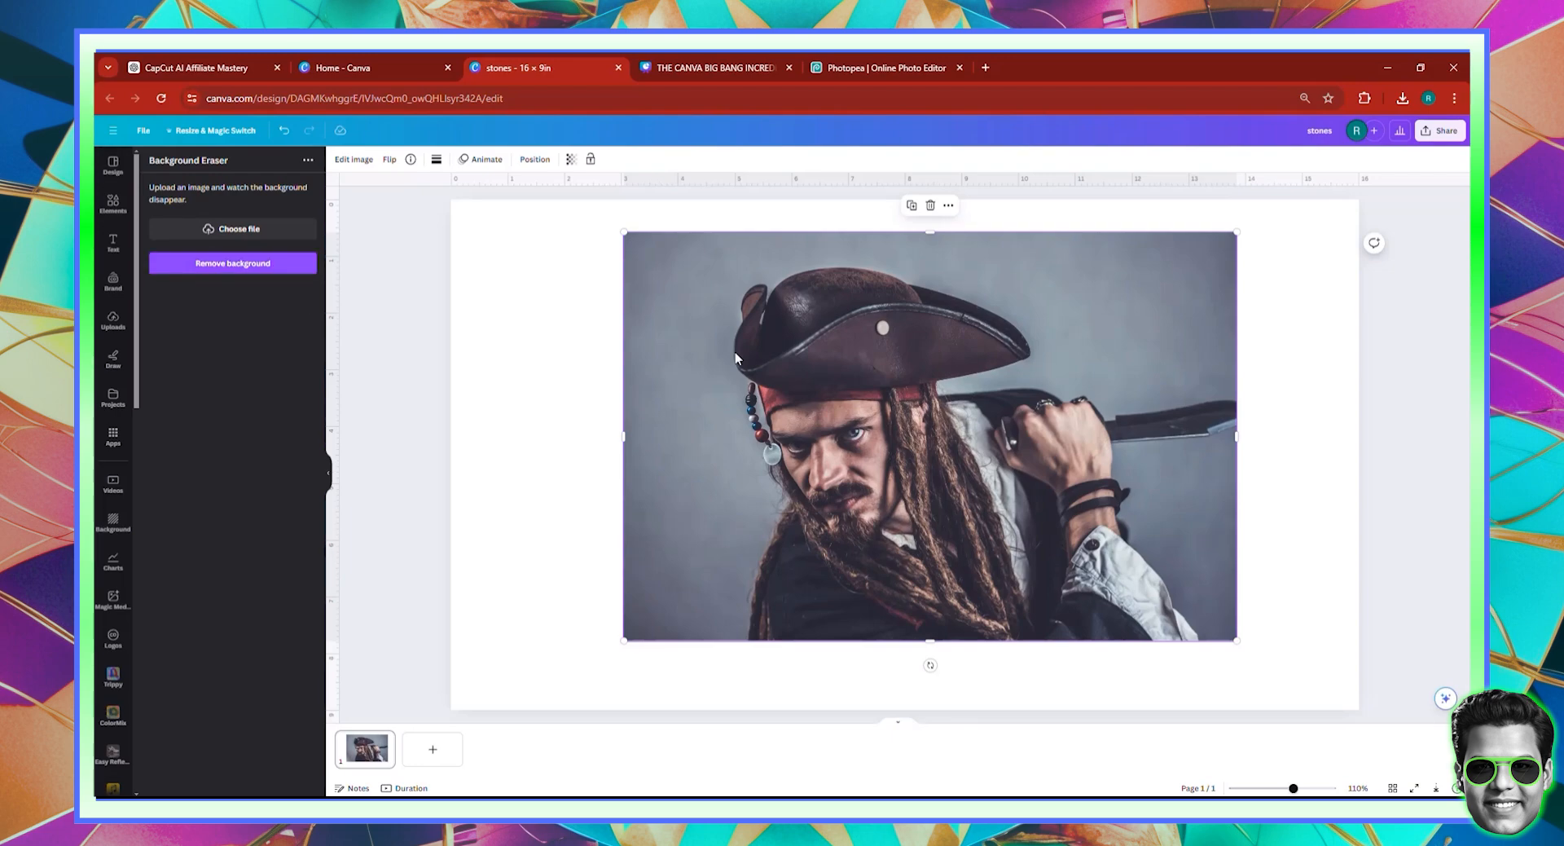
Step: View the remove.bg website in a new browser tab as a background removal alternative, and close it
click(983, 67)
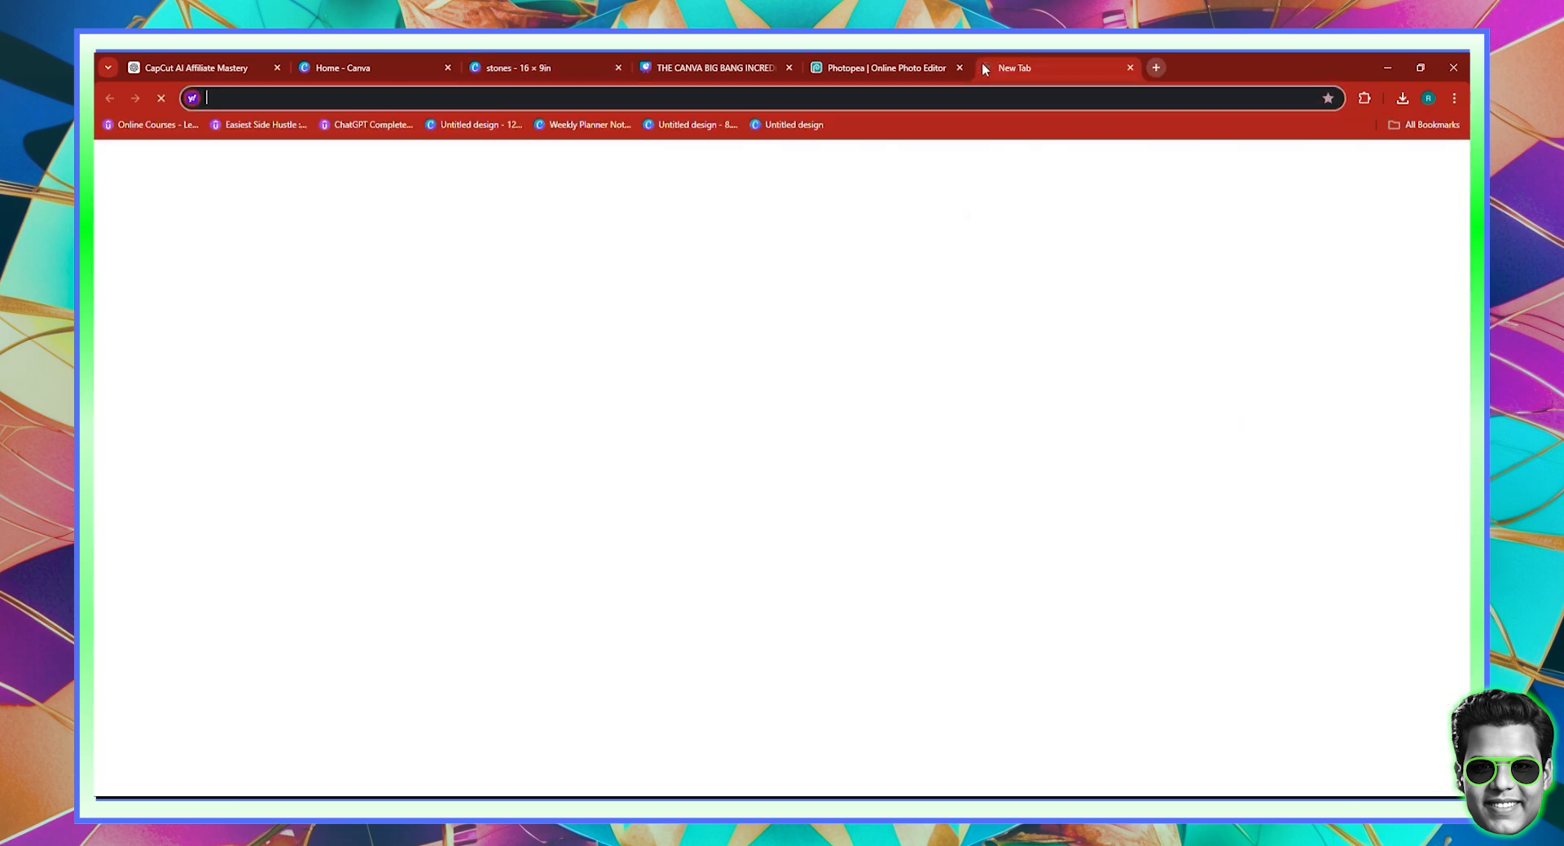
text(remove.bg)
key(Return)
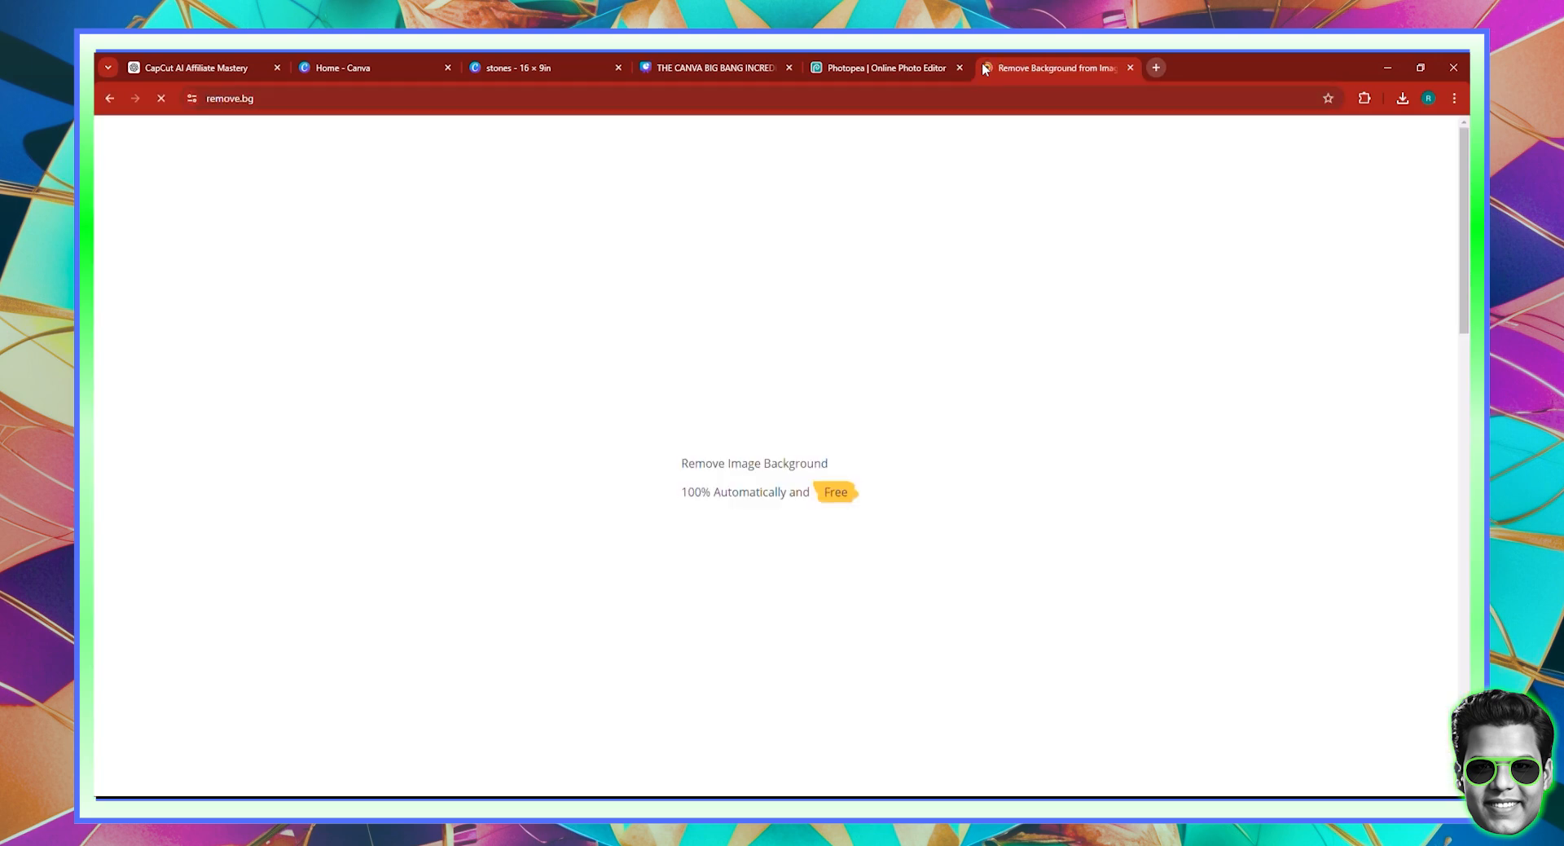
click(1131, 68)
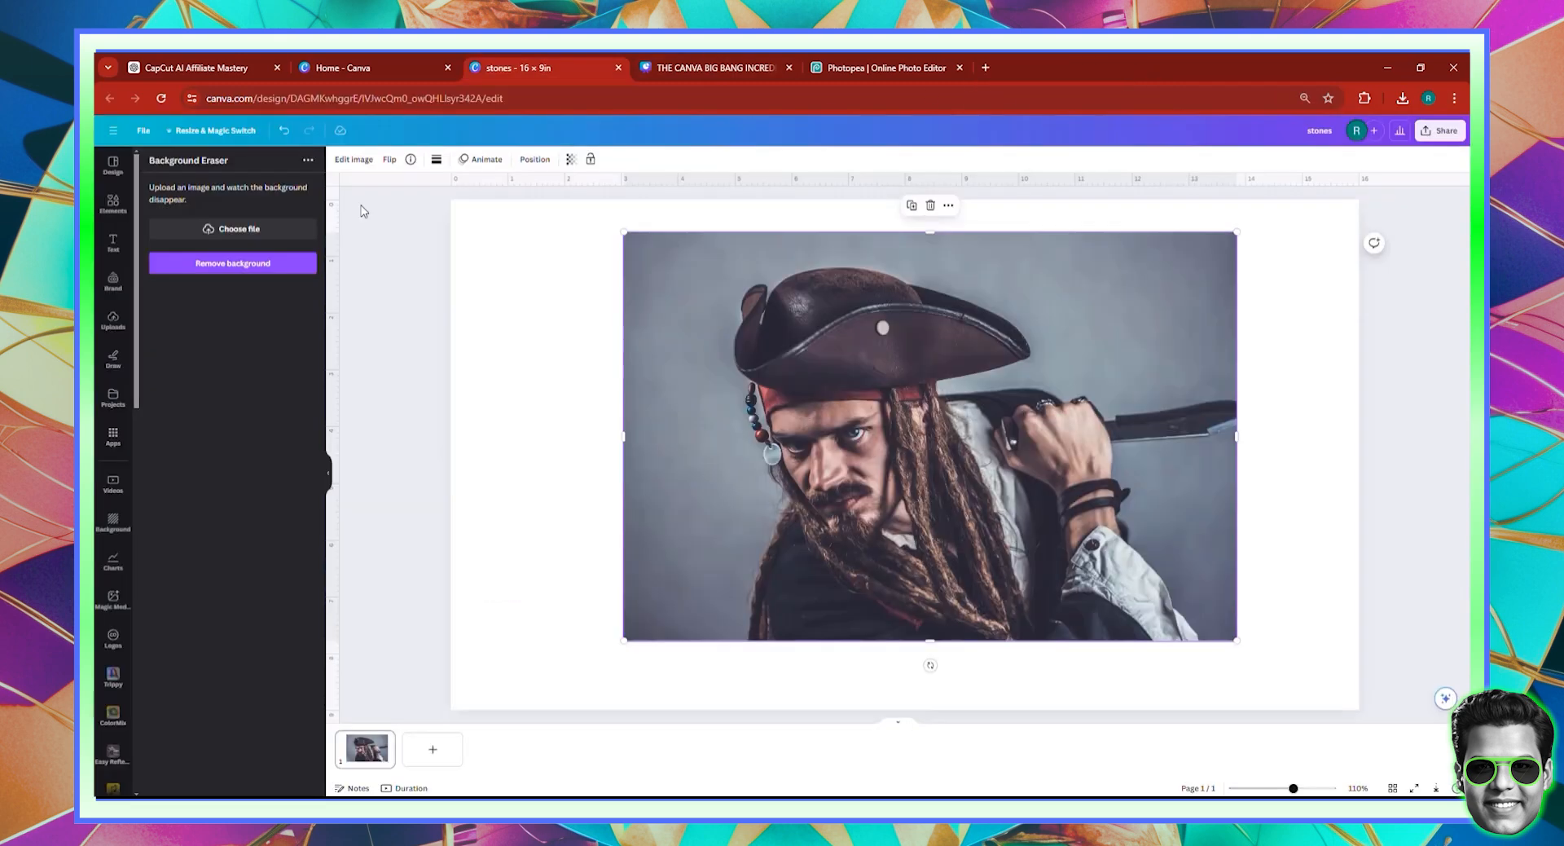
Step: Remove the pirate photo's background, then enlarge the cutout to the full page height and centre it horizontally on the page
click(354, 159)
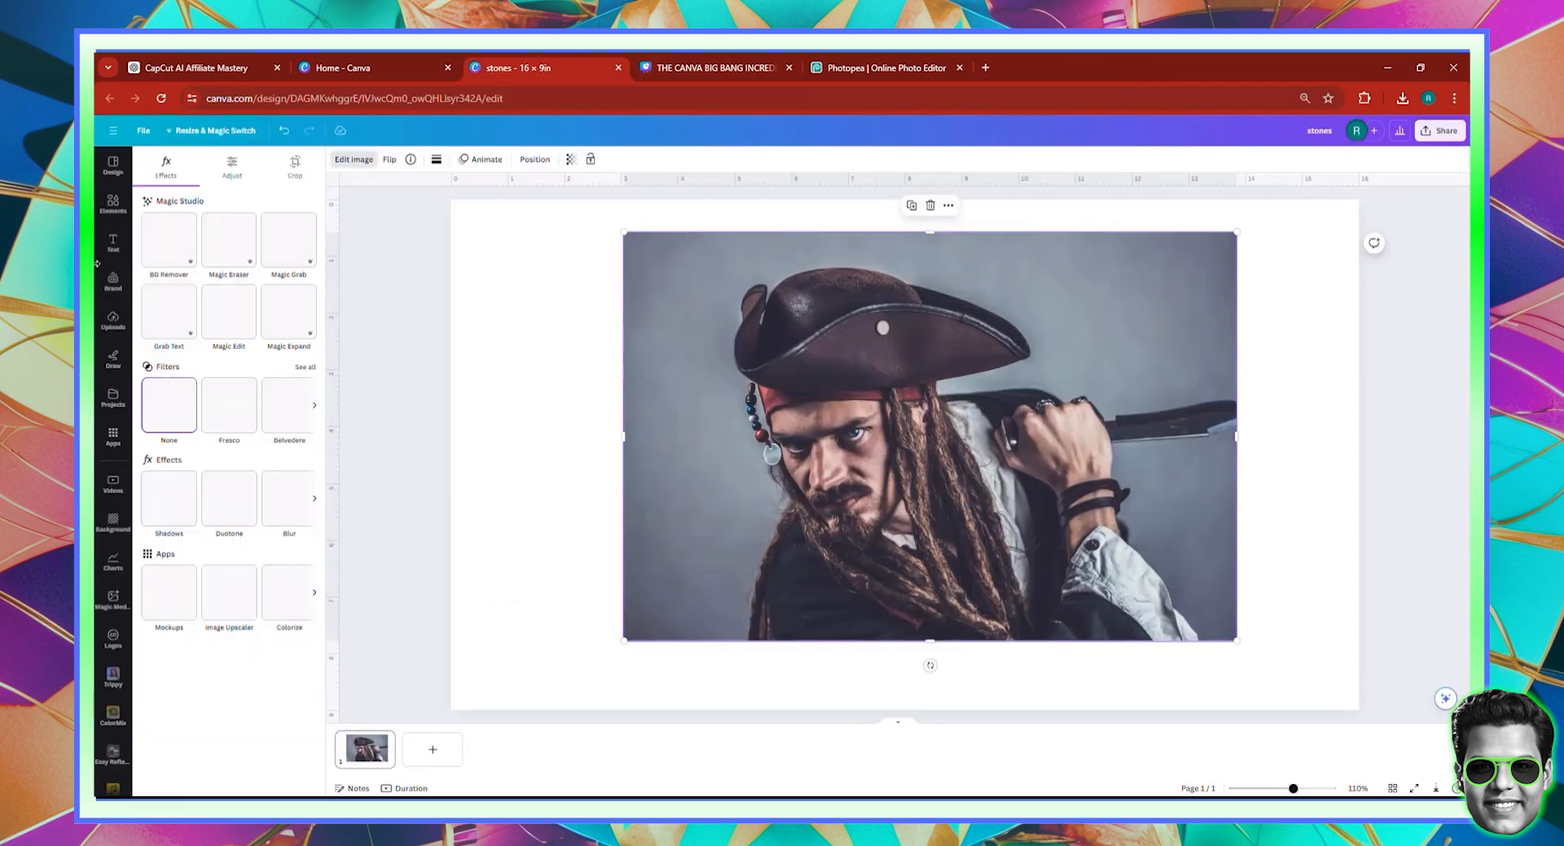
click(173, 241)
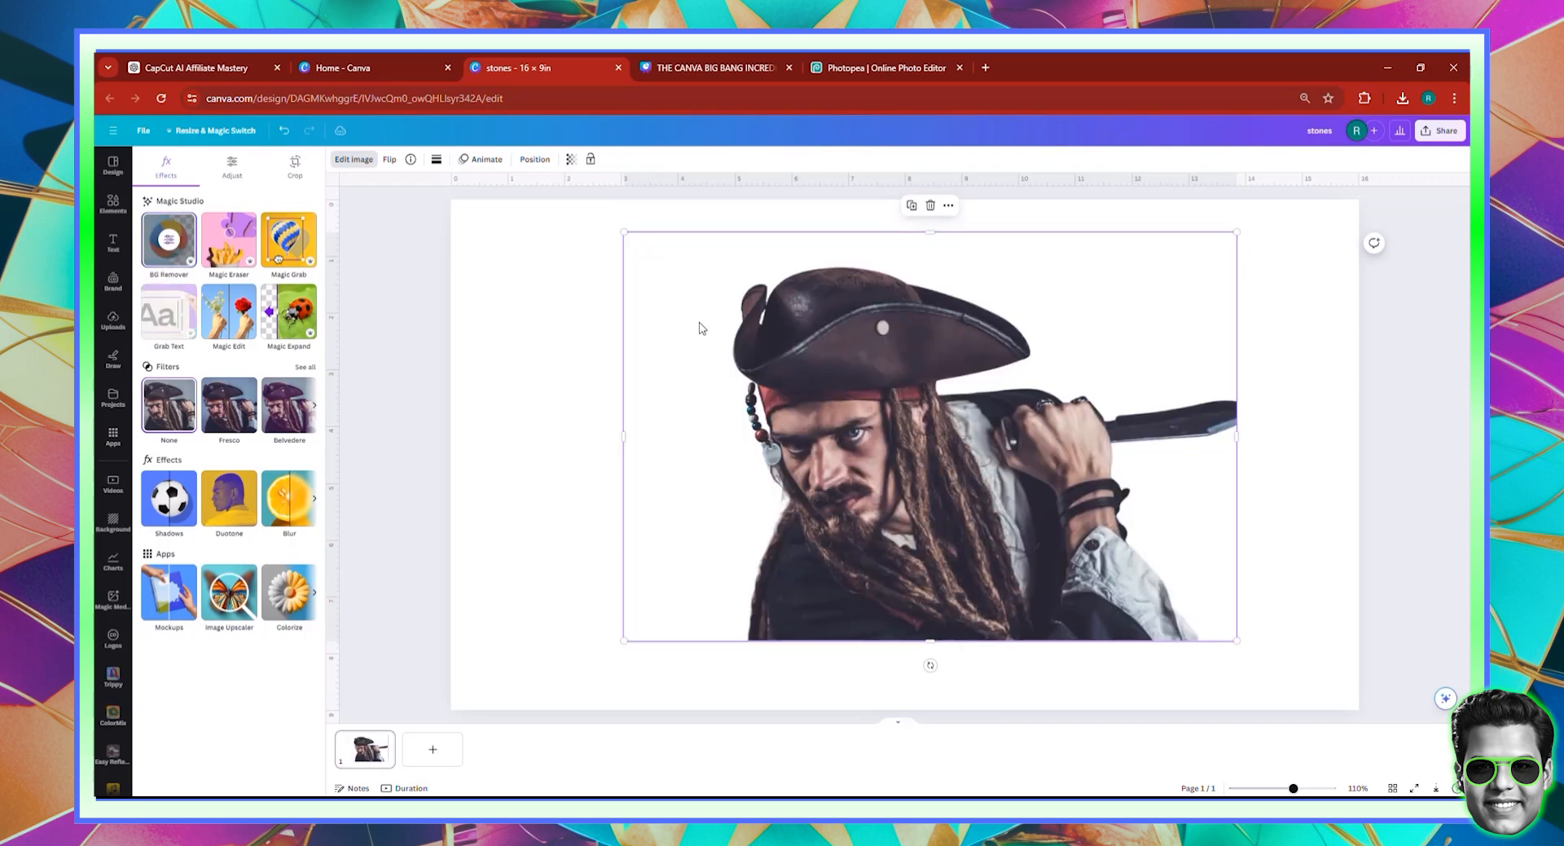
drag(728, 377, 555, 340)
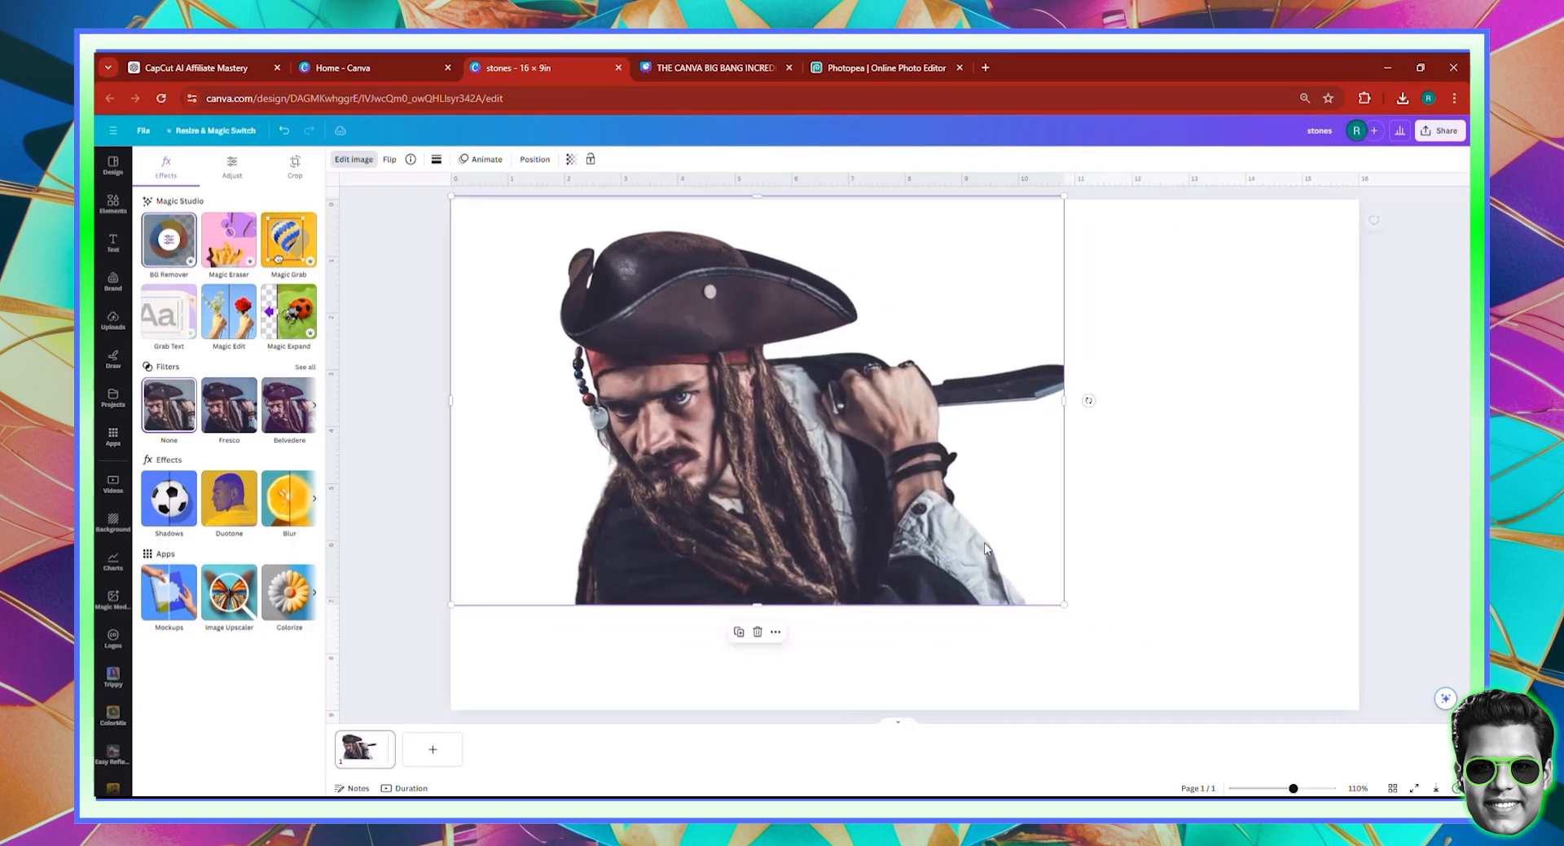
drag(1060, 601, 1220, 738)
drag(919, 617, 933, 621)
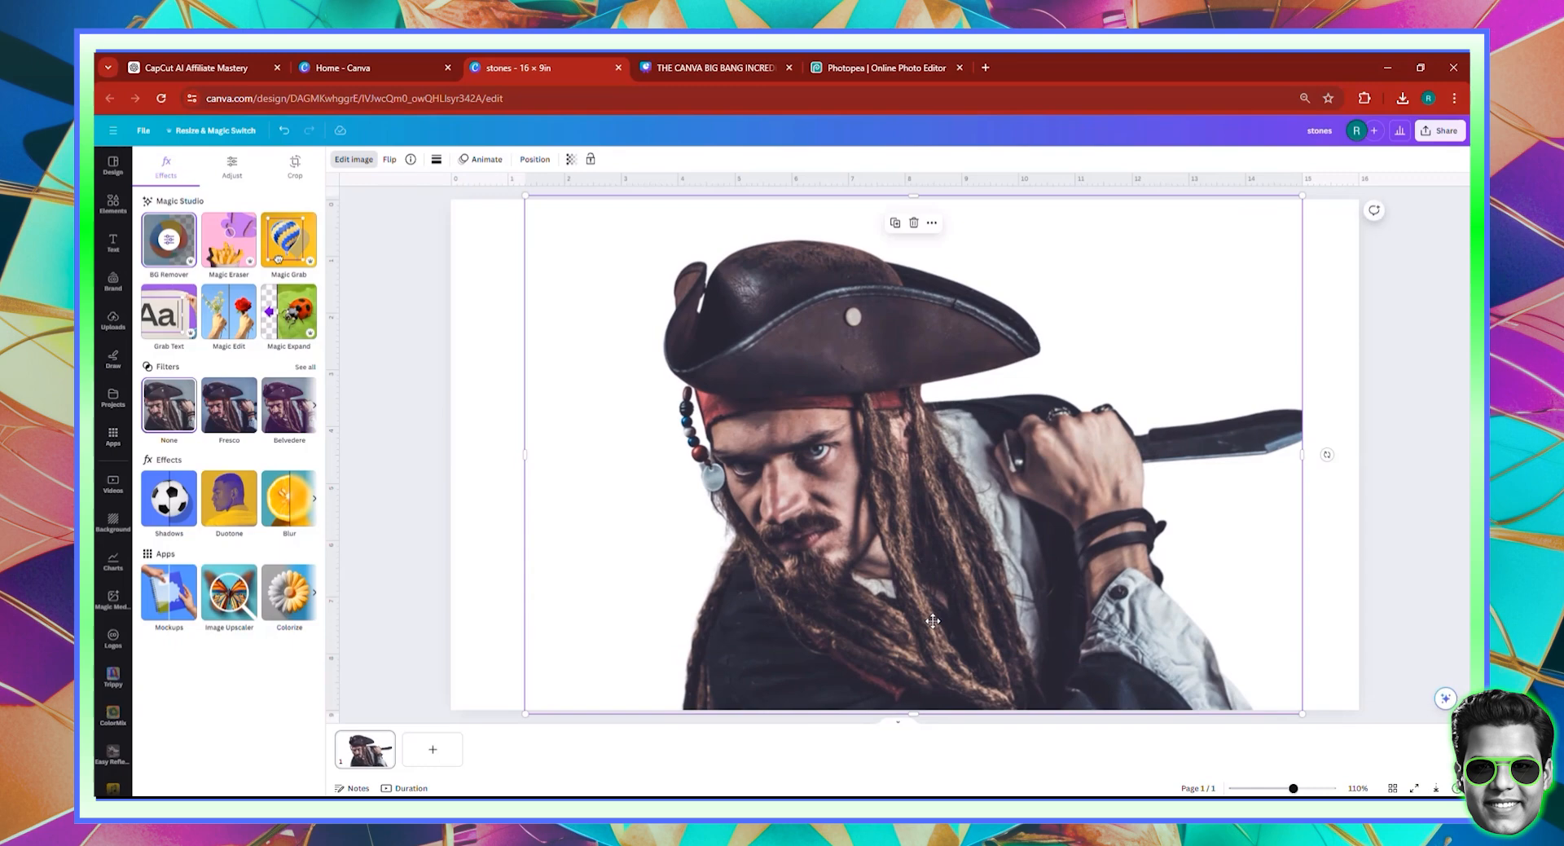
Step: Auto-adjust the pirate photo, then set sharpness to 24, clarity 15, saturation 37, blacks 29, contrast 30 and highlights 28
click(232, 166)
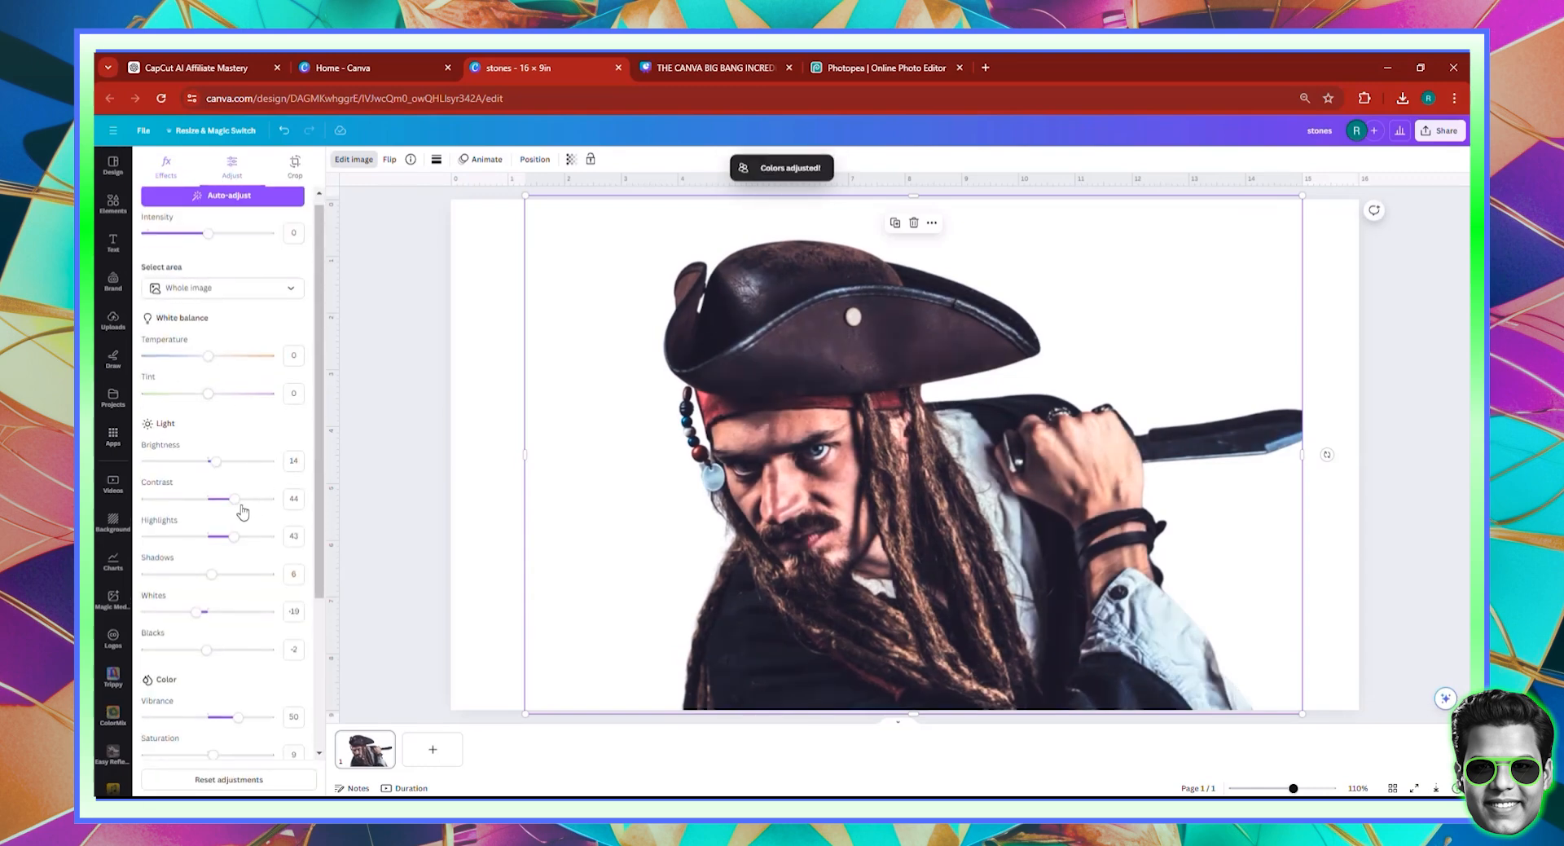
scroll(232, 530, down, 3)
click(223, 666)
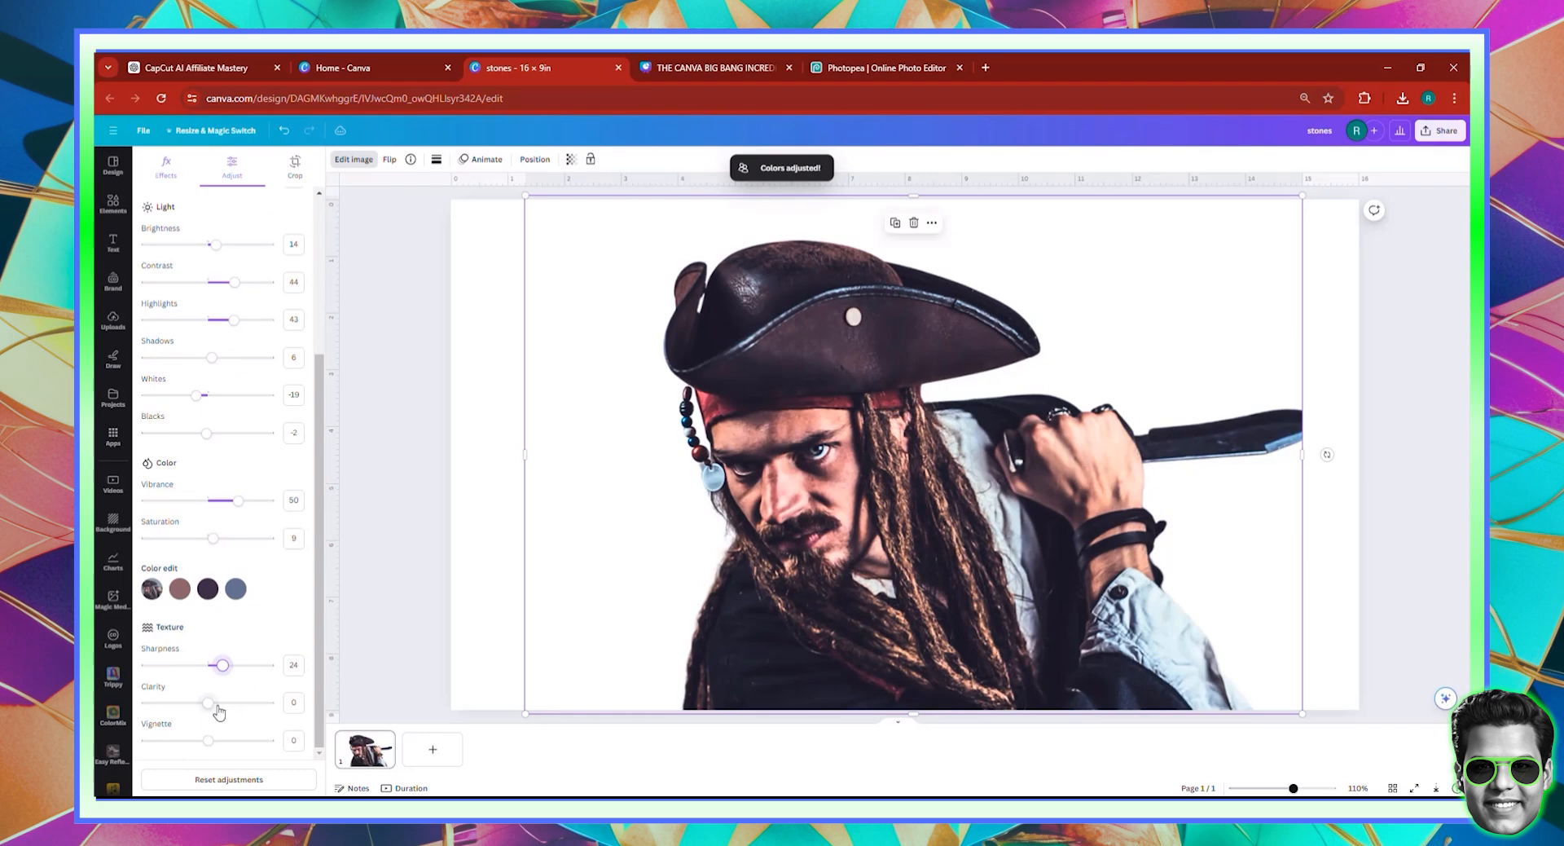
click(218, 702)
click(230, 537)
click(225, 432)
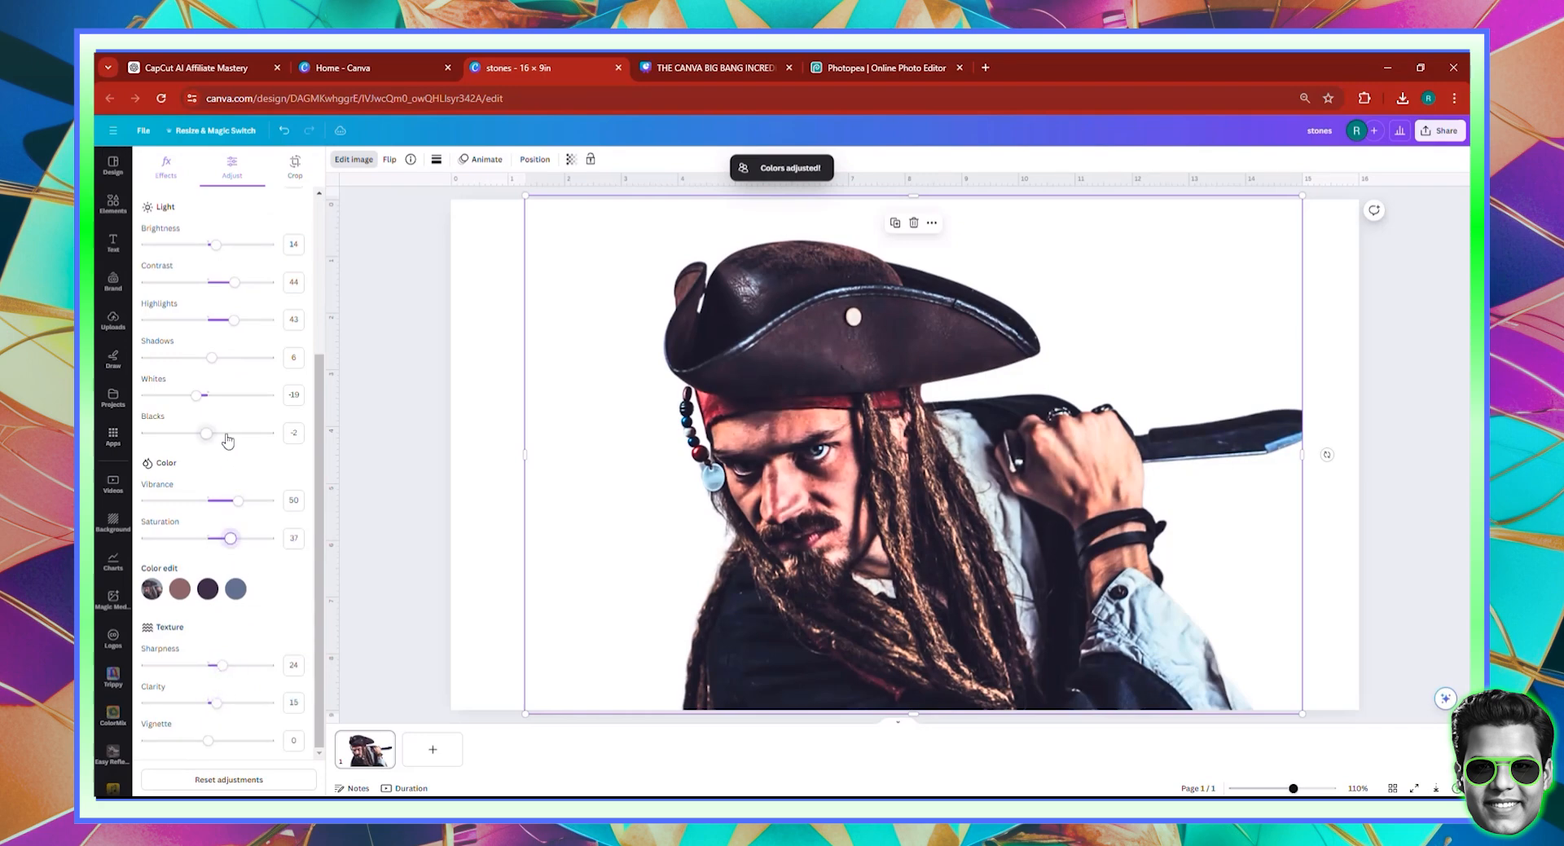
click(225, 282)
click(226, 320)
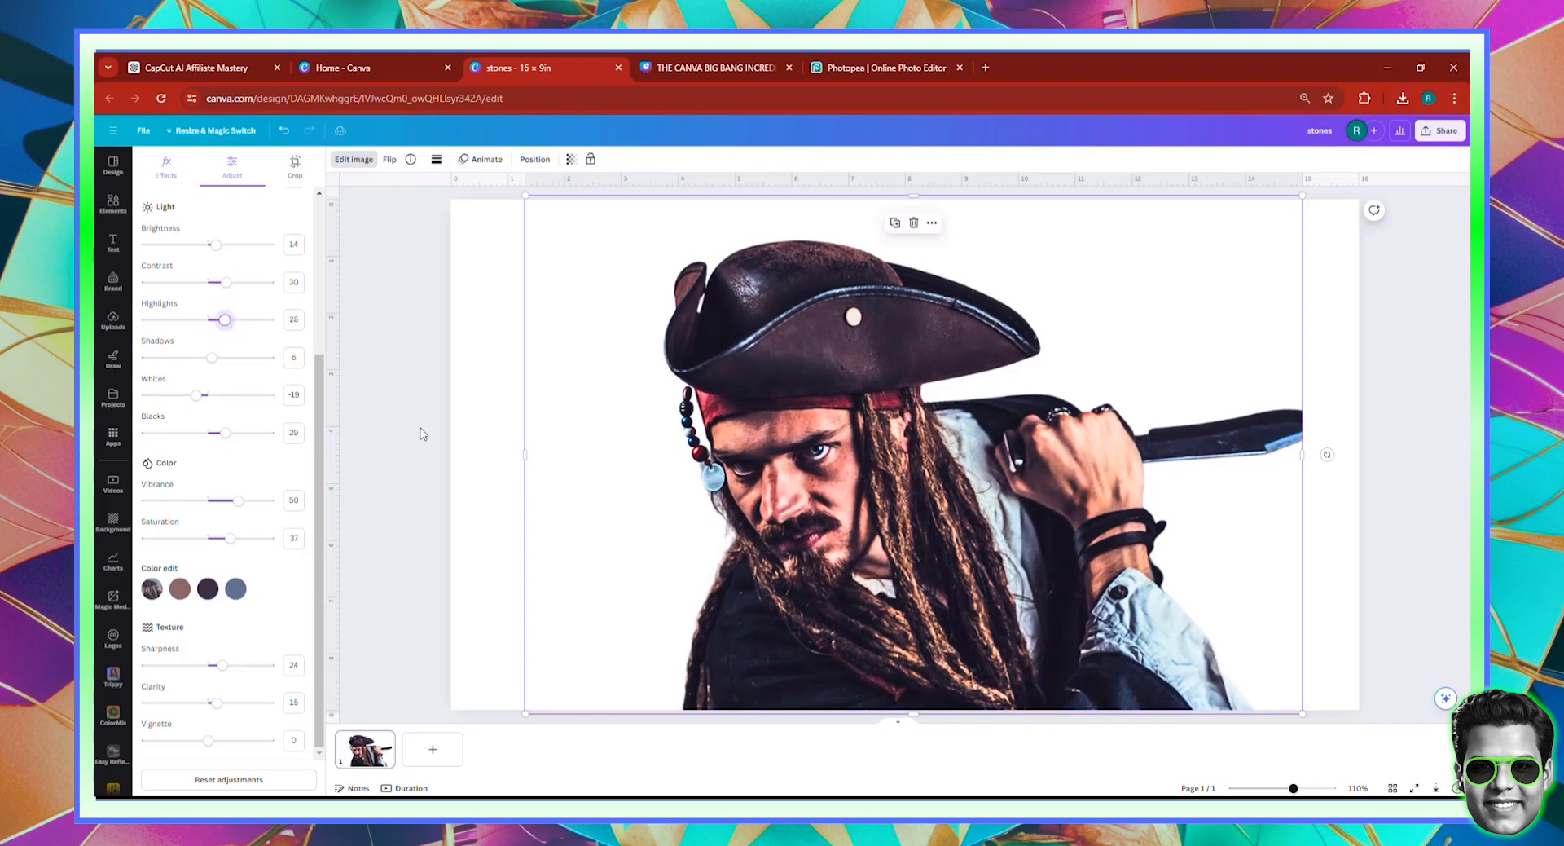
Step: Search the elements for "frame" across all categories and add the square frame to the page
click(115, 219)
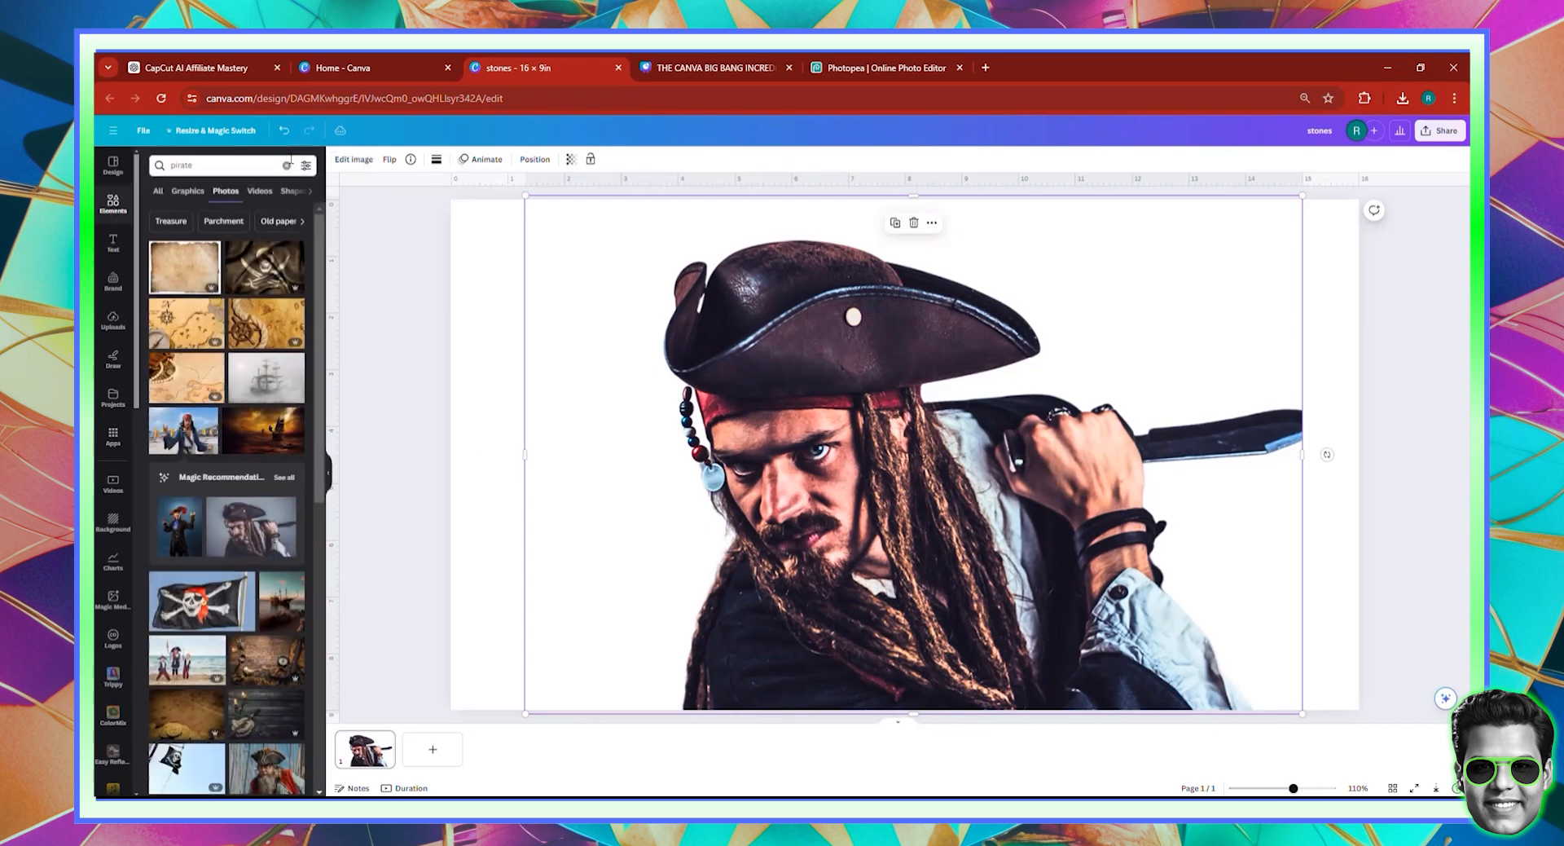
double_click(231, 162)
text(frame)
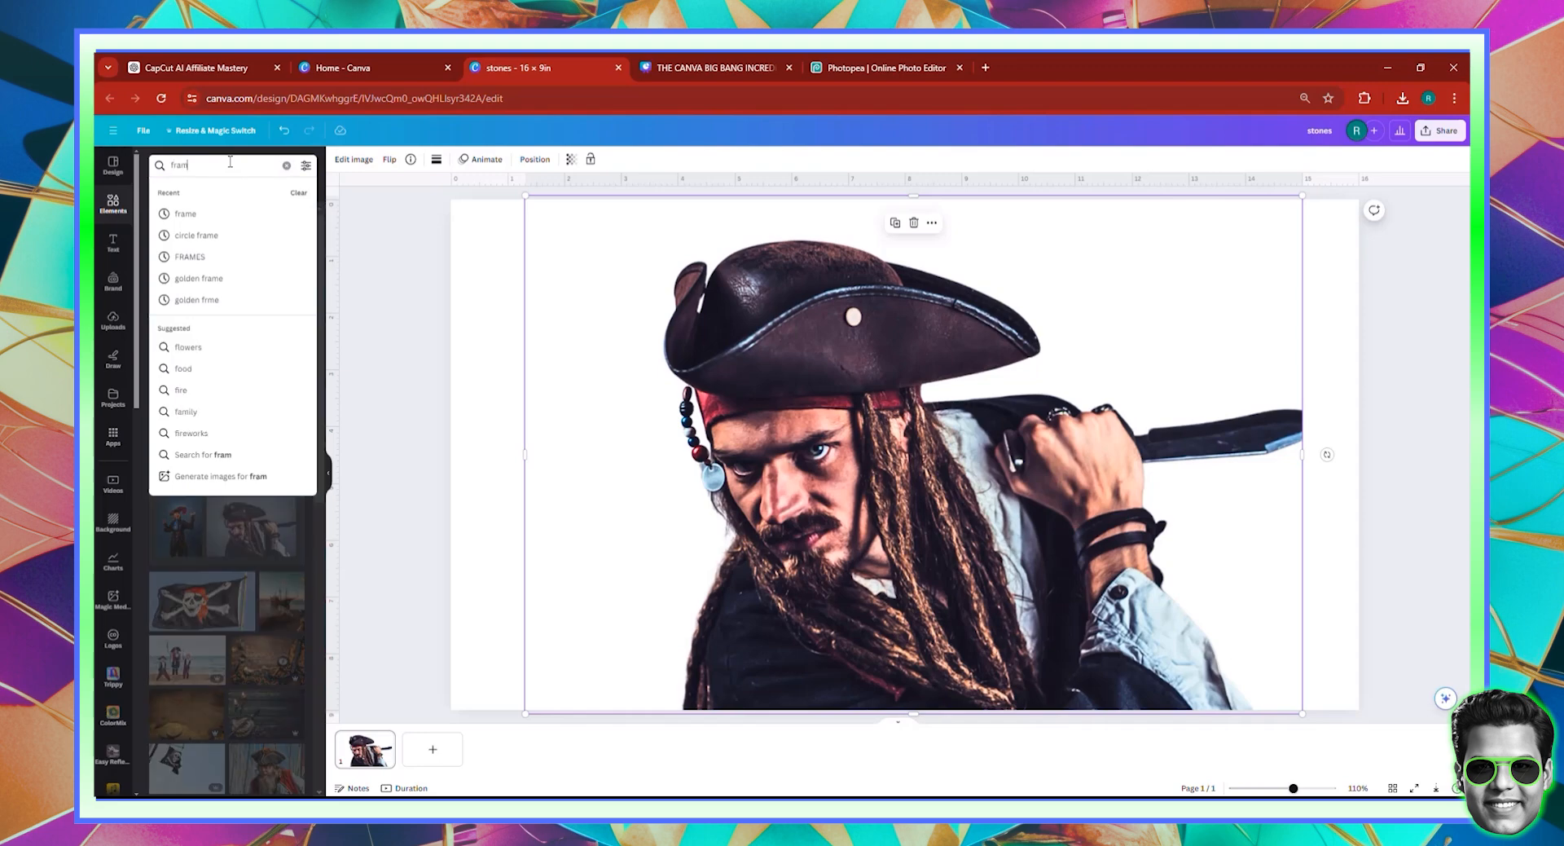
key(Return)
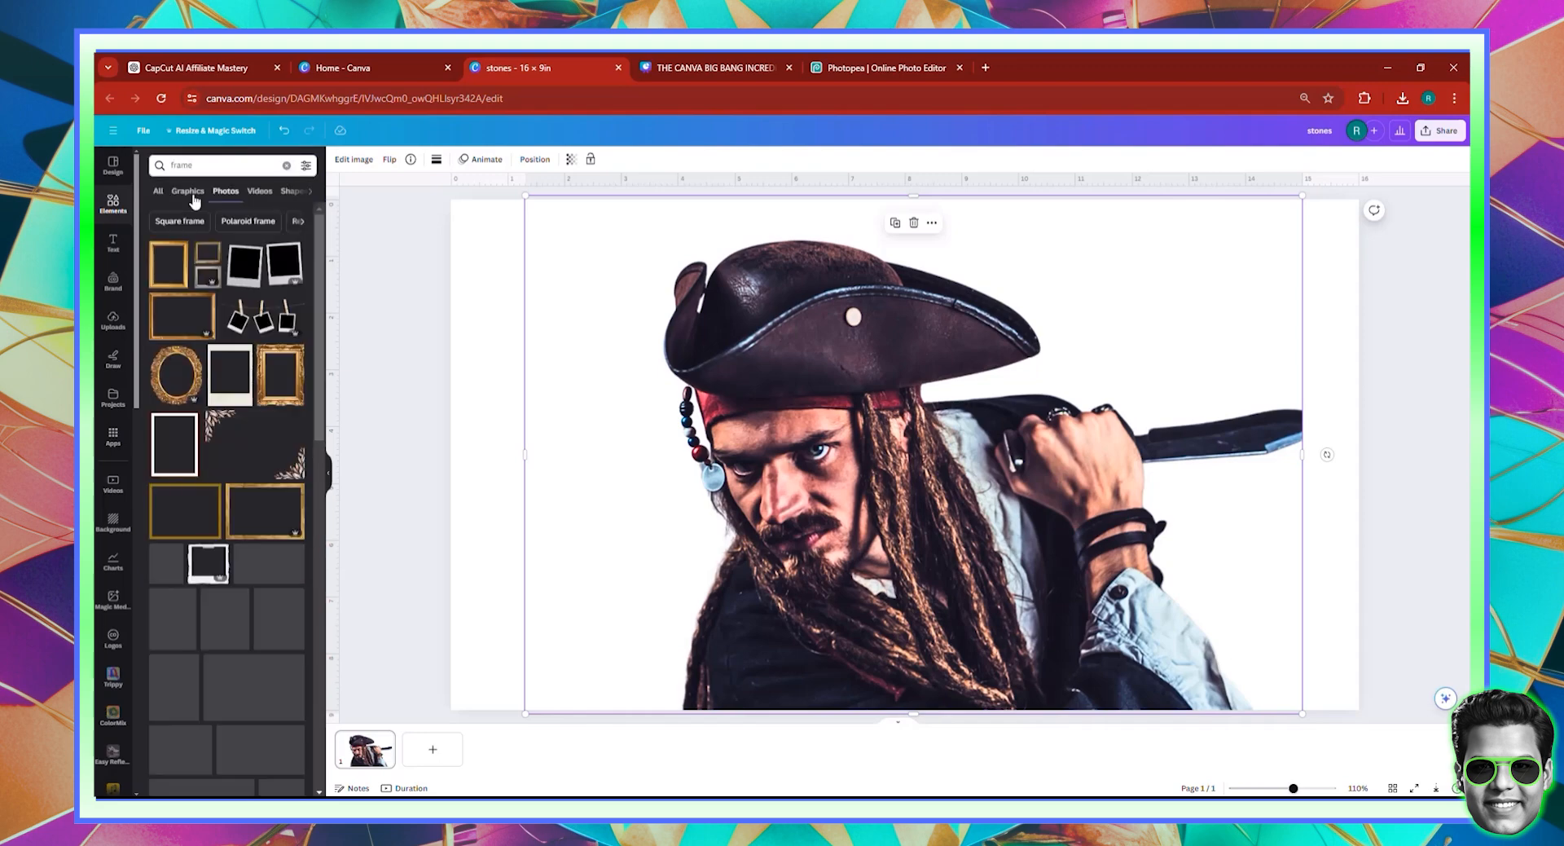
click(158, 192)
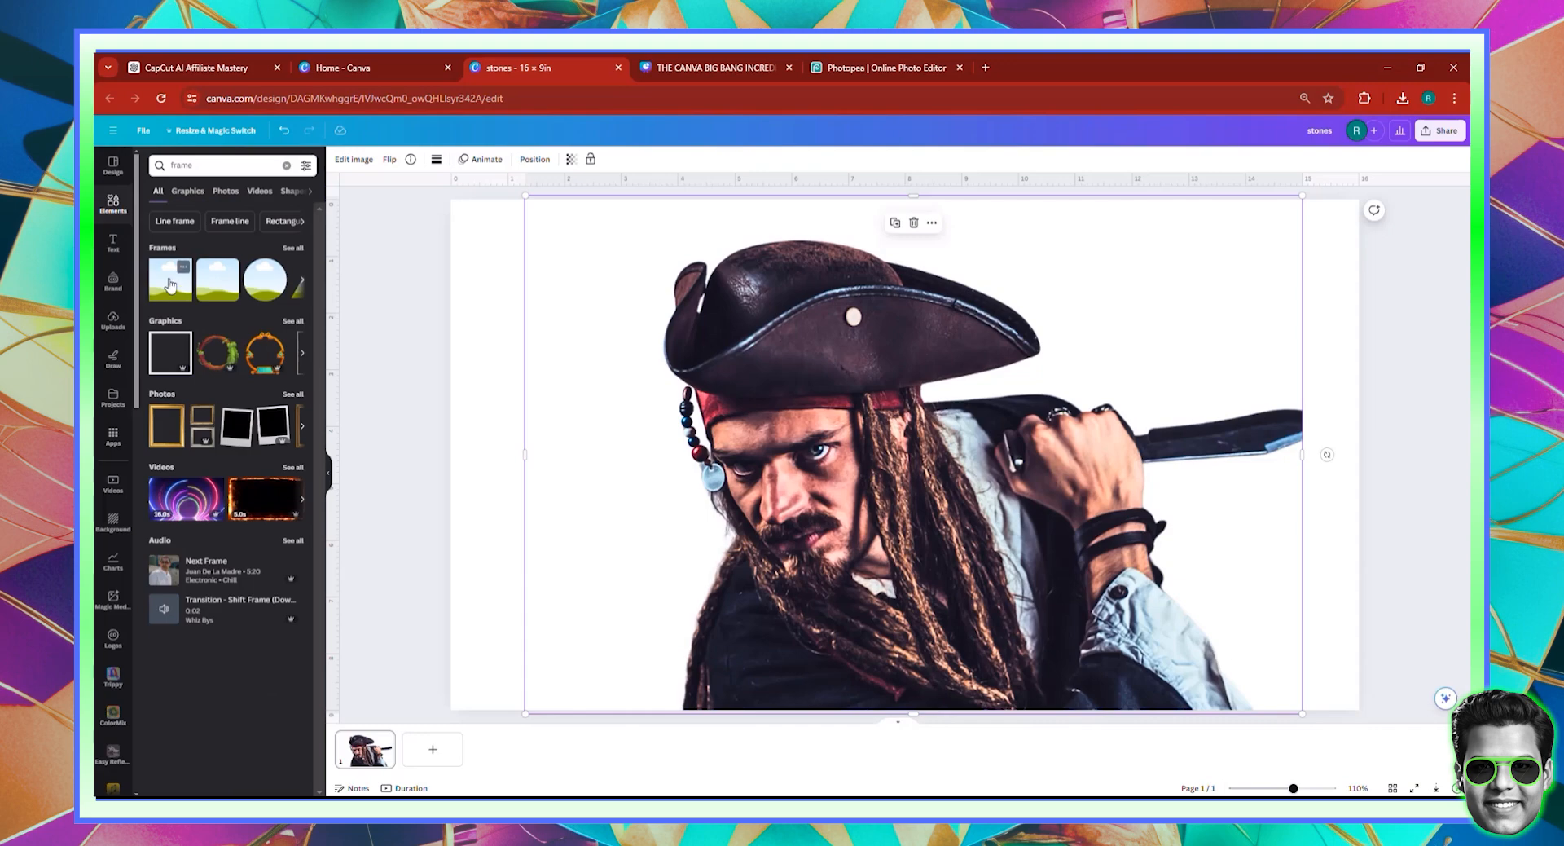
click(170, 281)
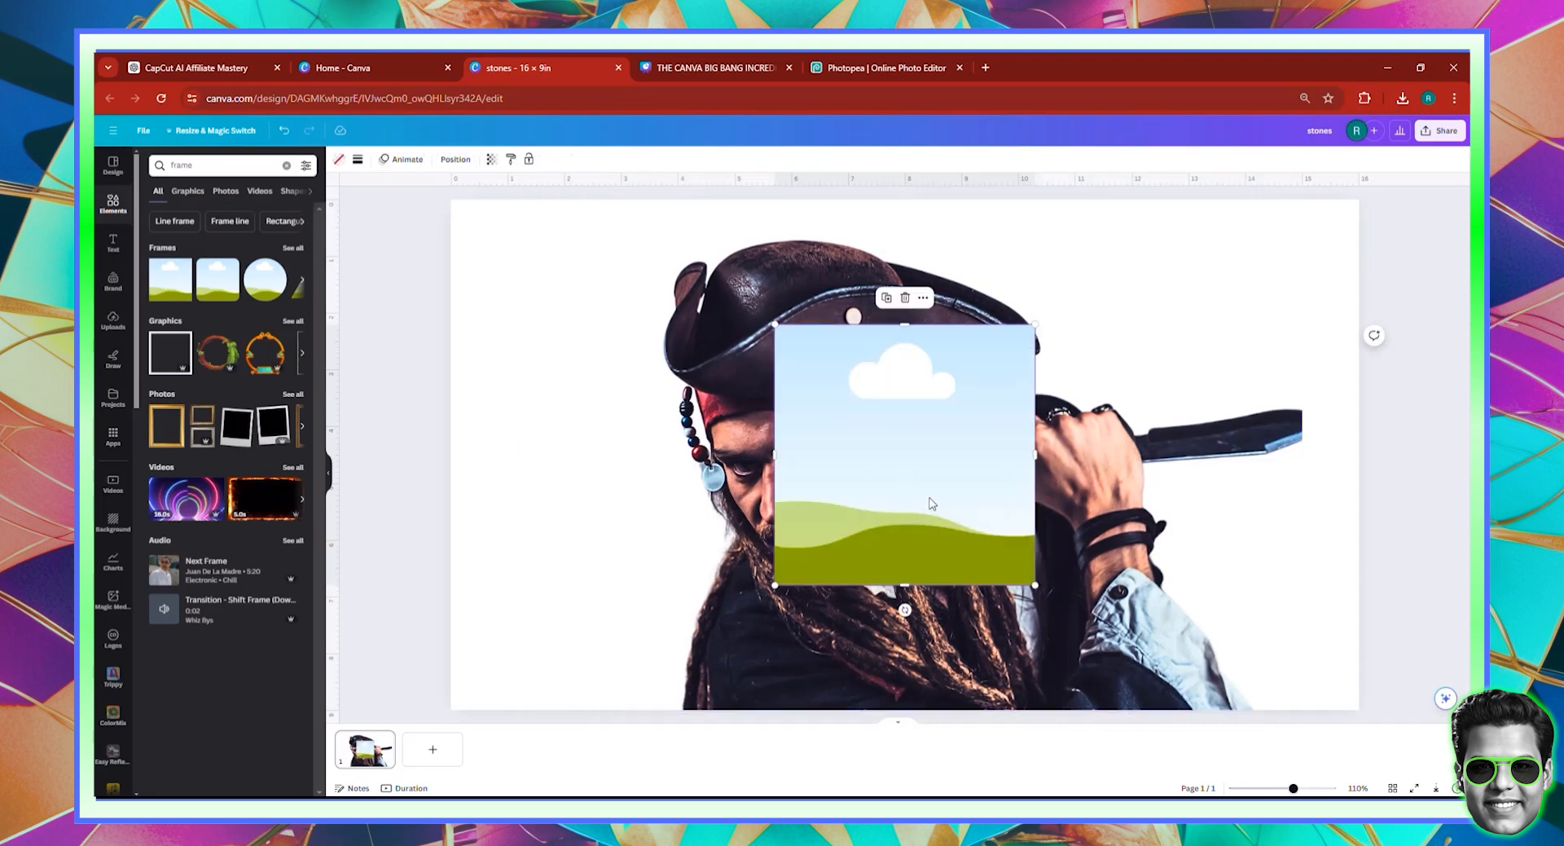
Step: Move the frame to the page's upper-left corner and stretch it to cover the entire page
drag(931, 503, 606, 367)
drag(711, 463, 1197, 669)
drag(1050, 601, 1059, 609)
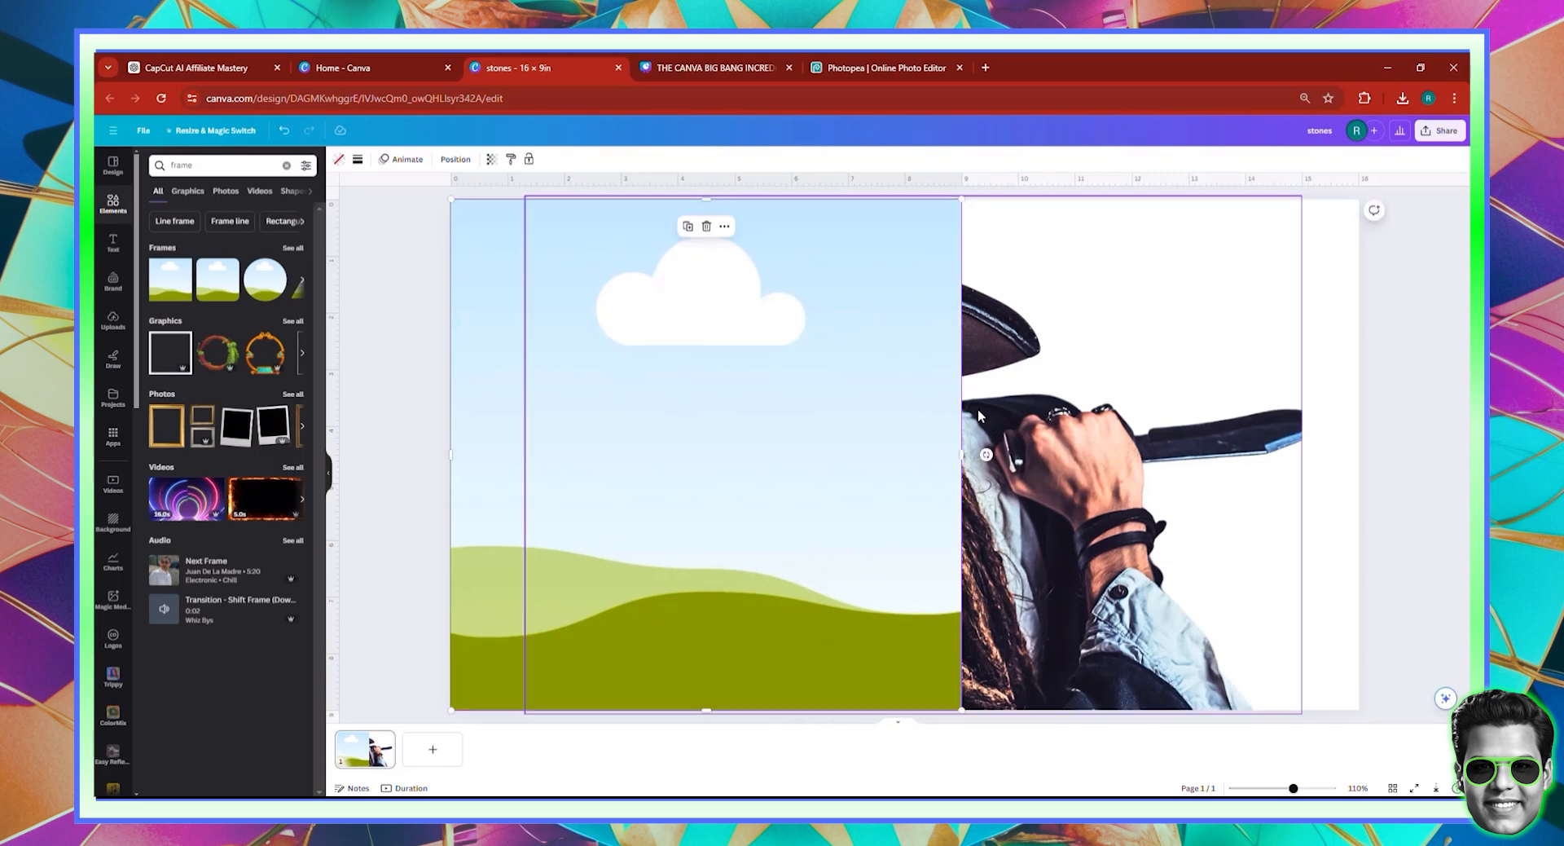
drag(965, 412, 1358, 437)
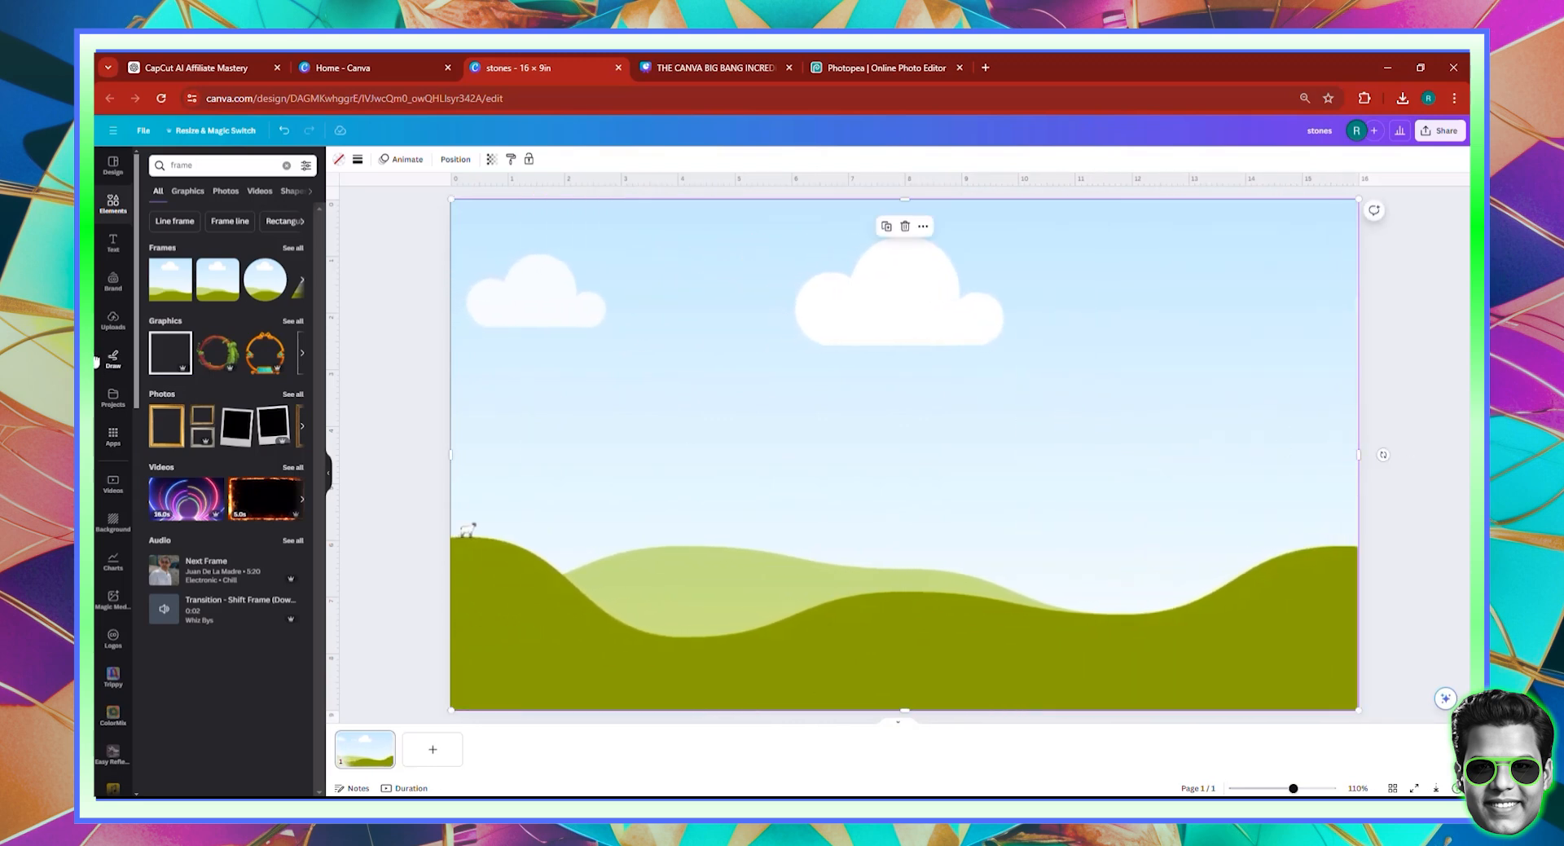
Step: Fill the full-page frame with the uploaded stones image, try shifting it over the pirate, and undo the shift
click(114, 322)
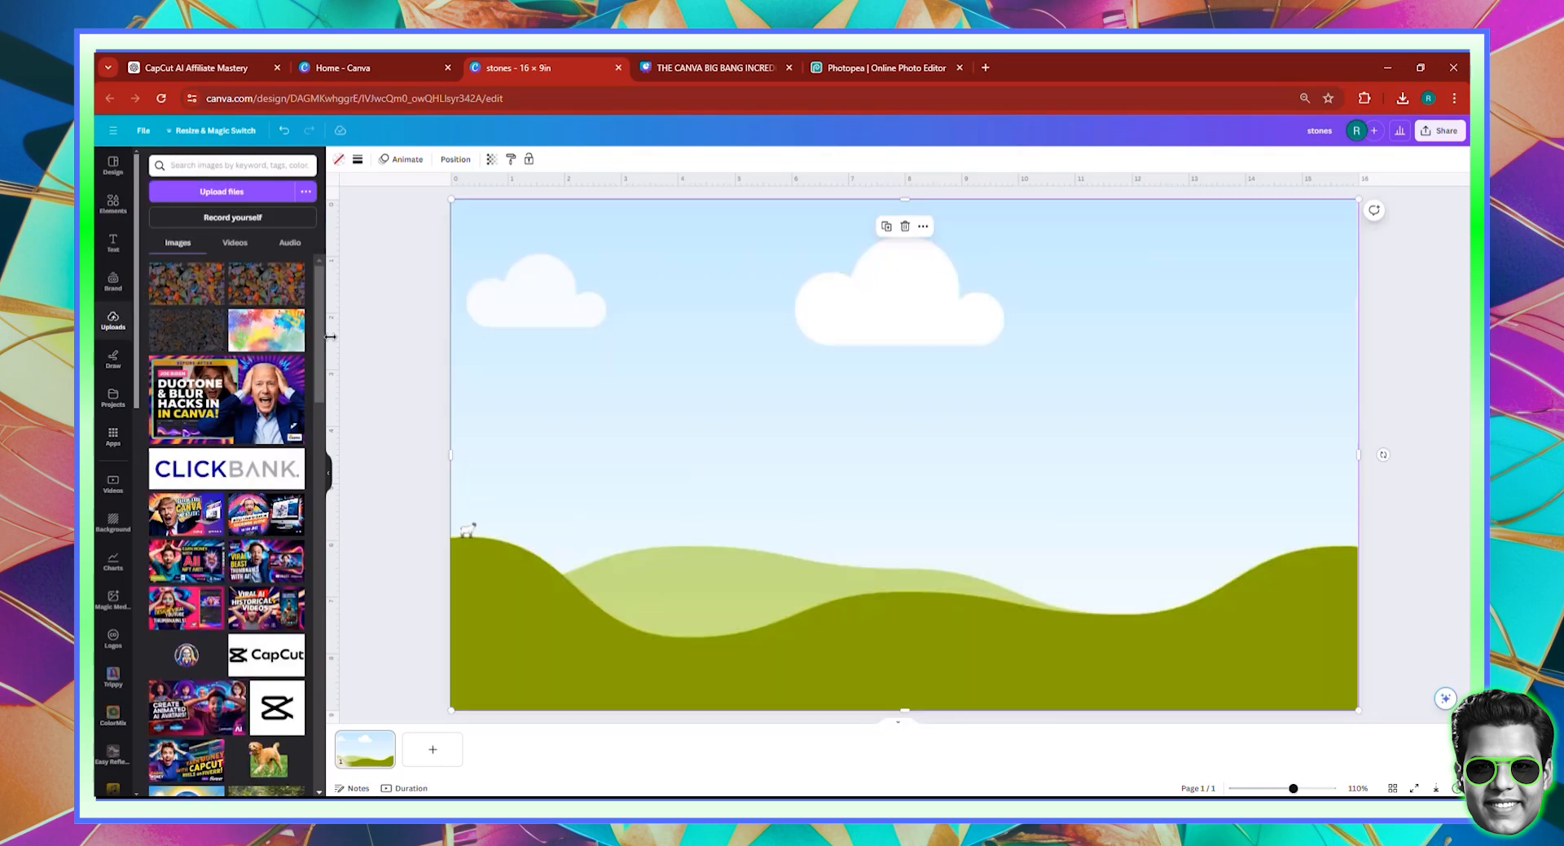
drag(170, 289, 521, 383)
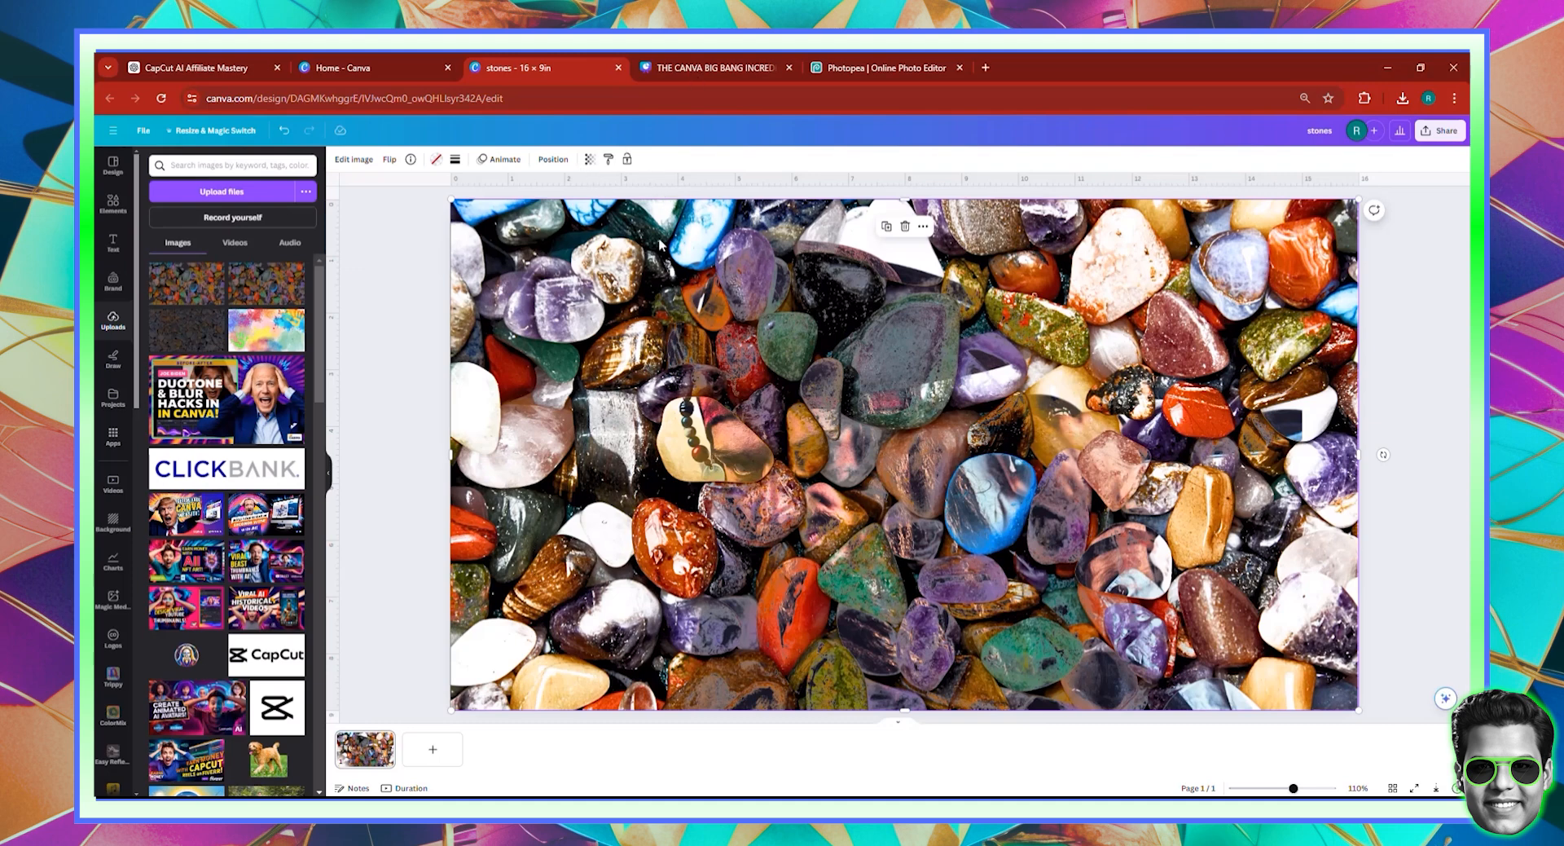
click(589, 160)
drag(555, 203, 714, 216)
drag(519, 320, 599, 332)
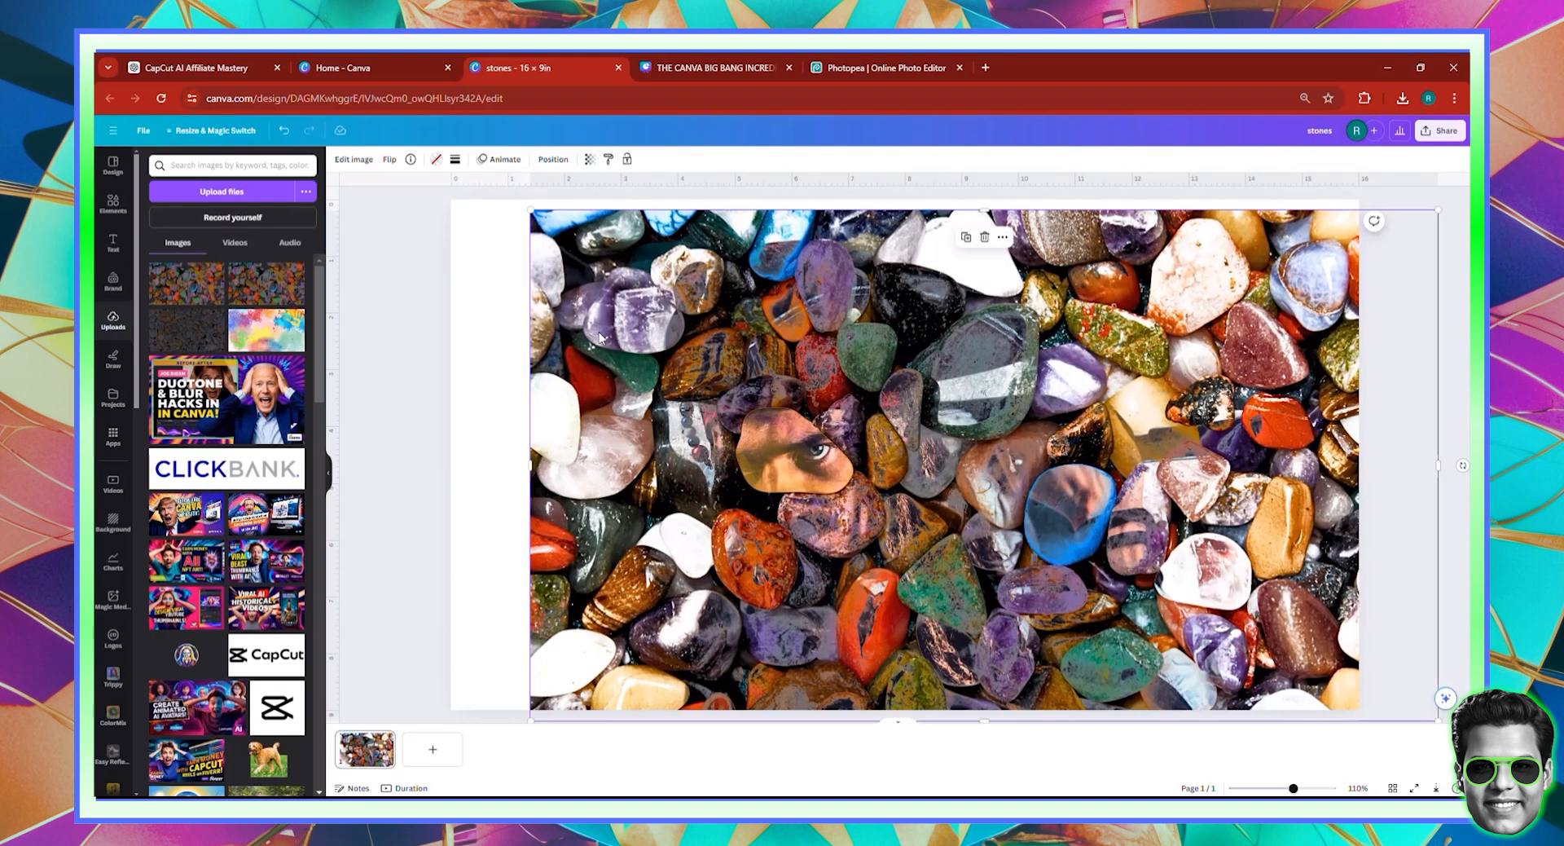
click(284, 131)
Step: Detach the stones image from the full-page frame and remove it, leaving the frame empty
right_click(522, 318)
click(585, 594)
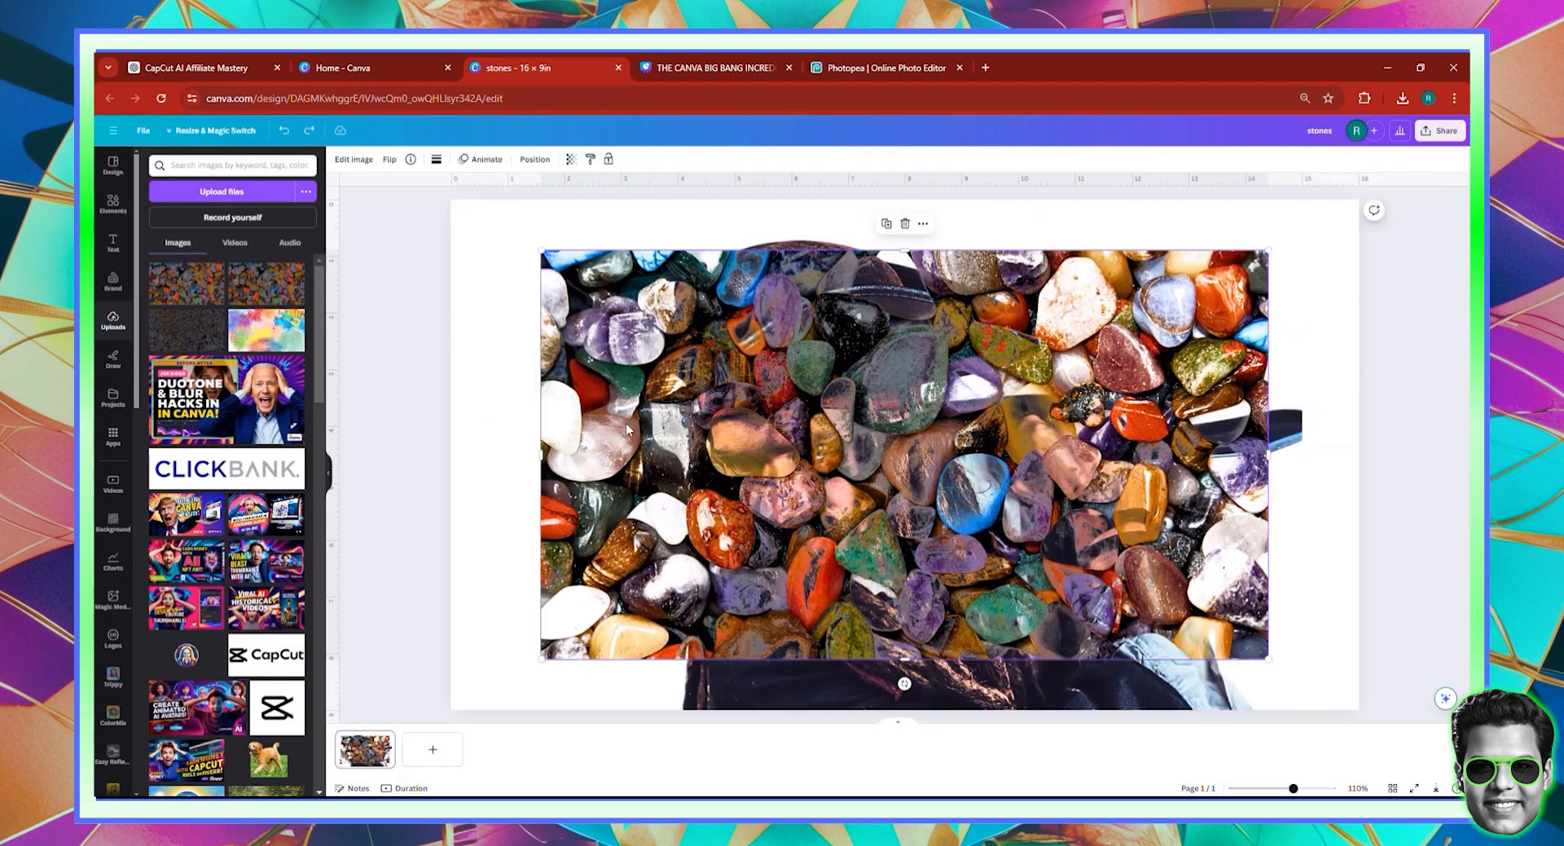
right_click(596, 364)
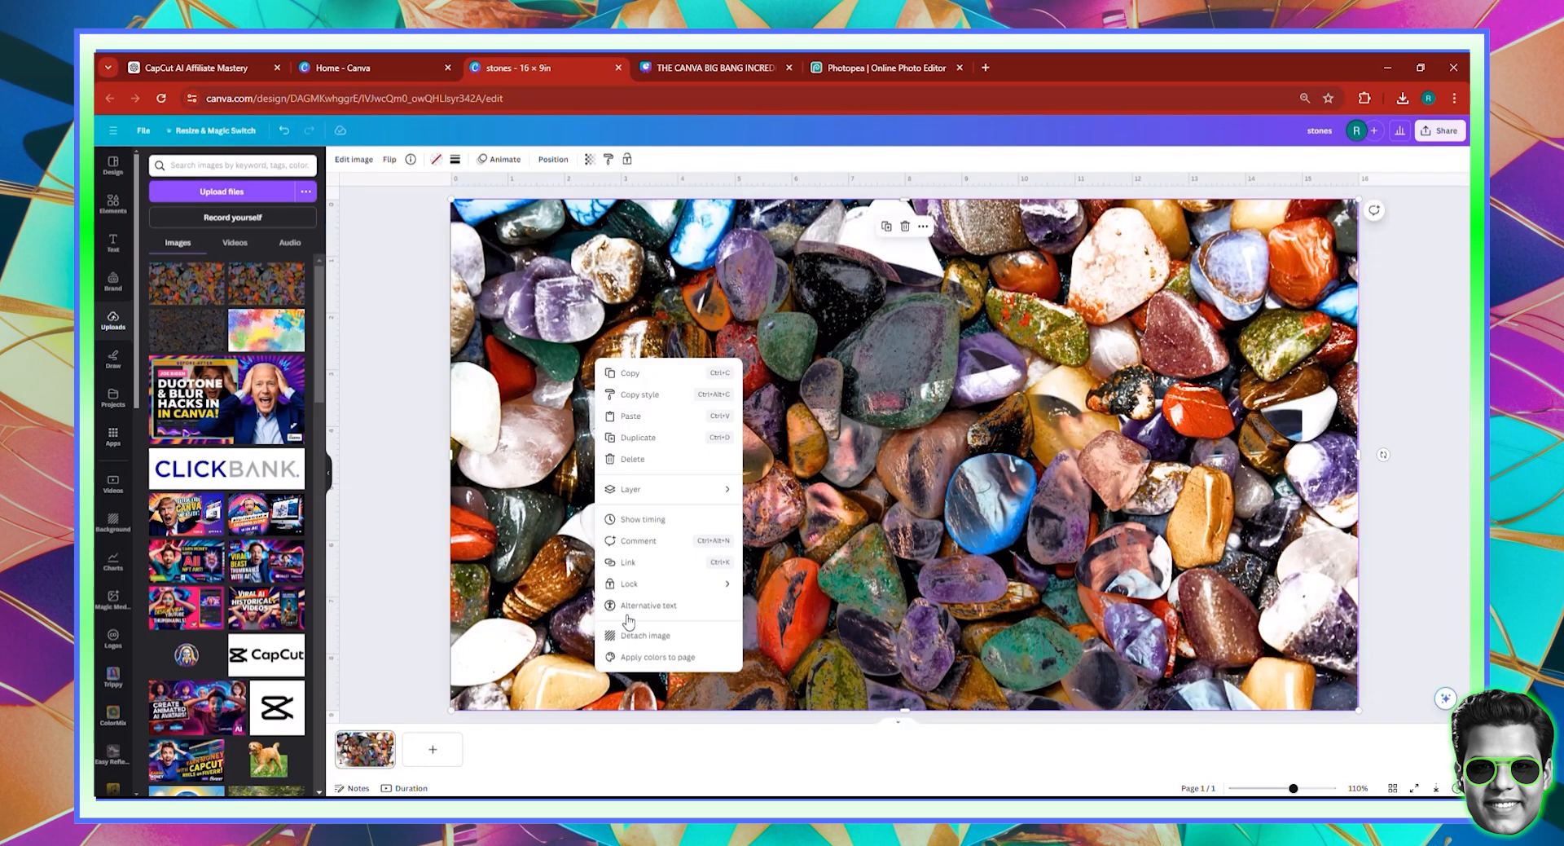
click(641, 633)
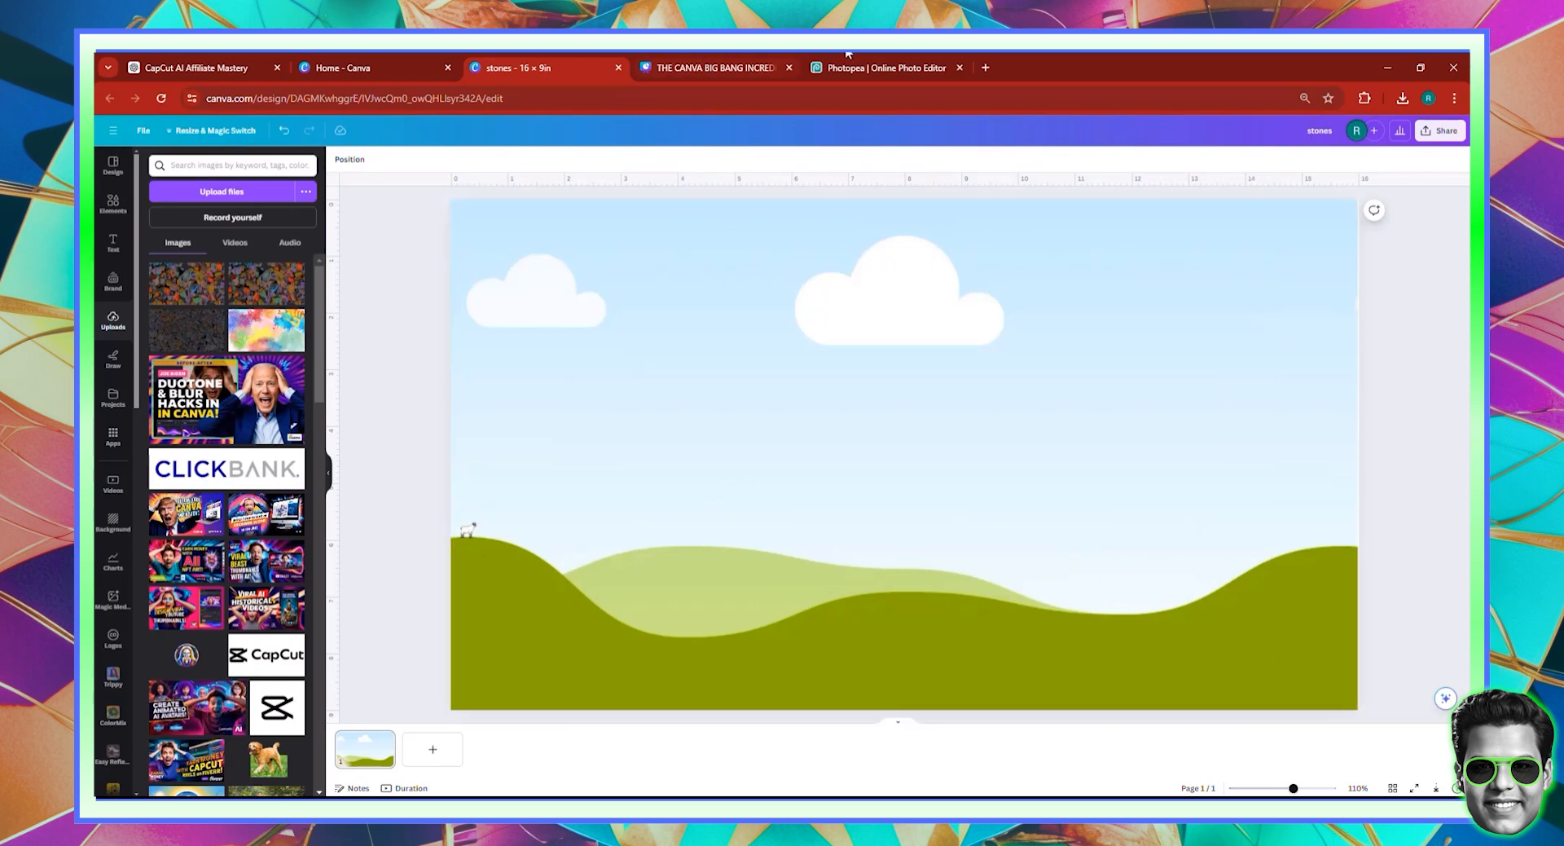
Step: Switch to Photopea and set the stones layer's Blend If white sliders for Current Layer to 0 and 129
click(879, 68)
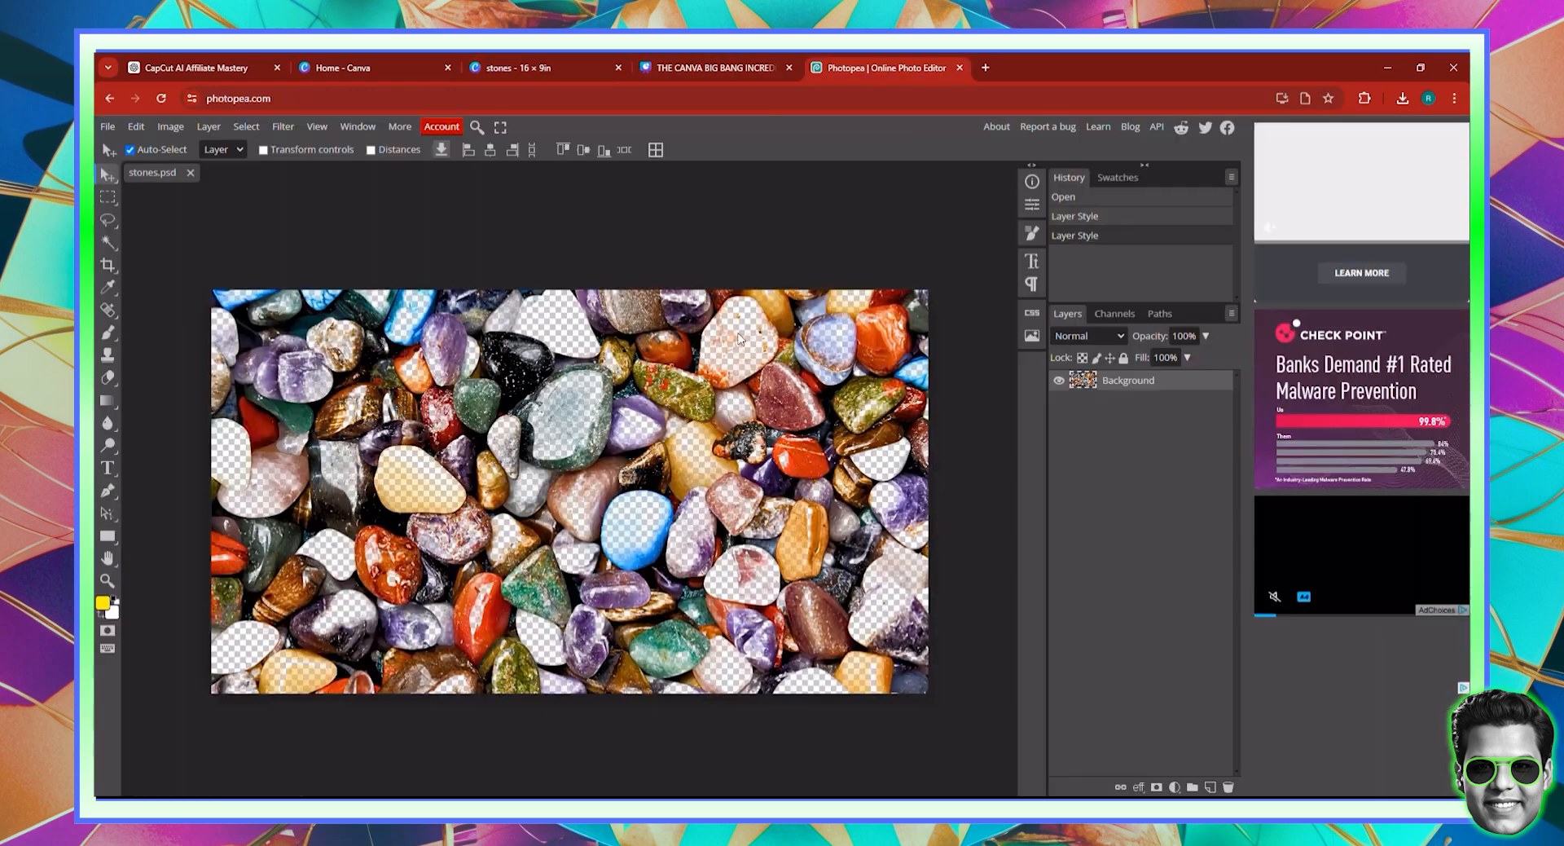
double_click(1079, 384)
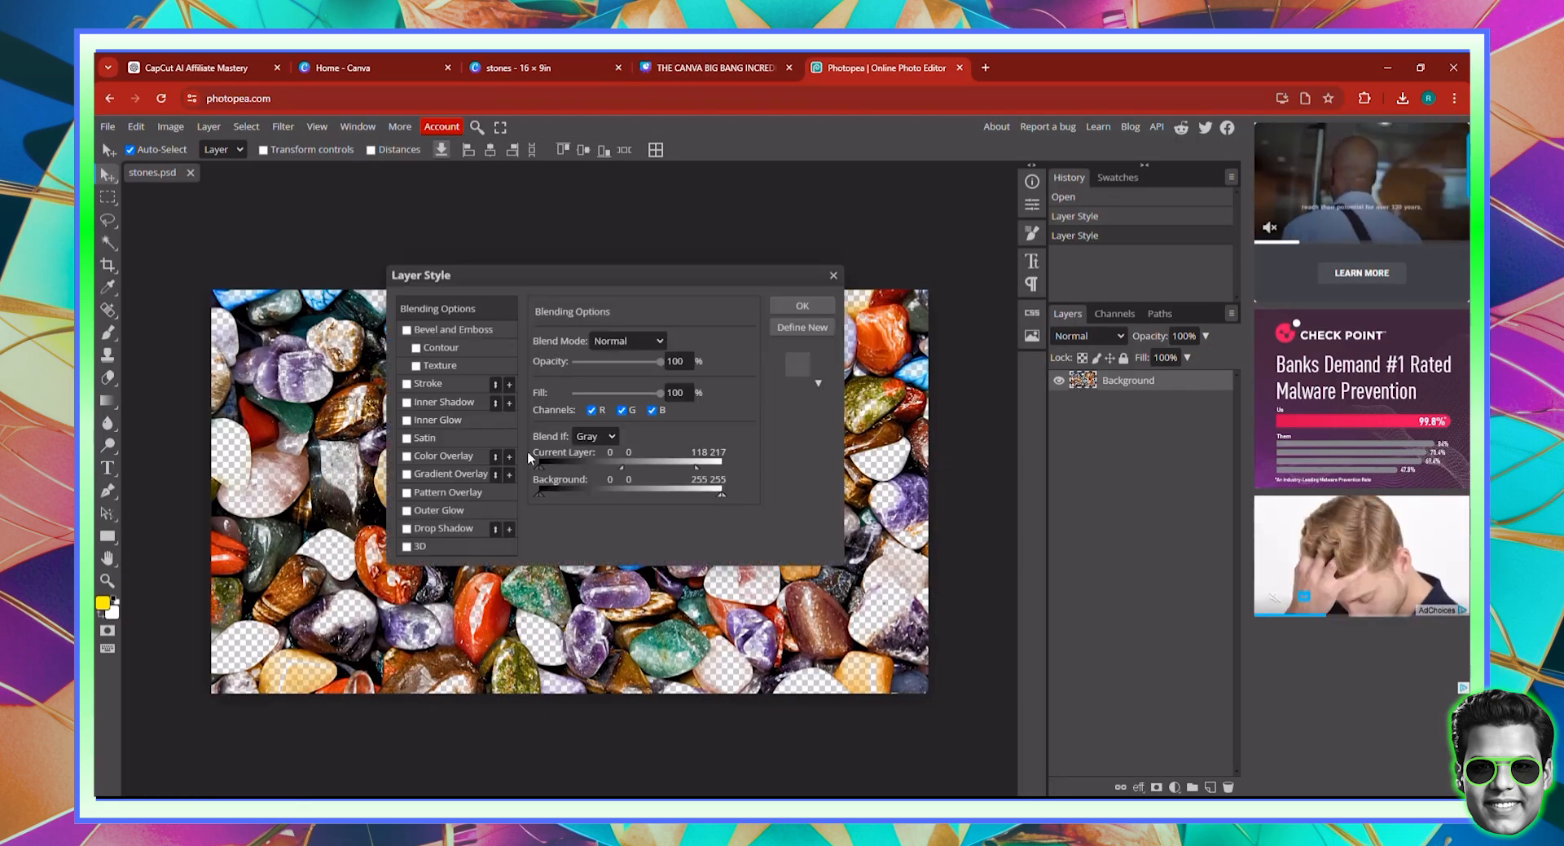
drag(620, 468, 515, 456)
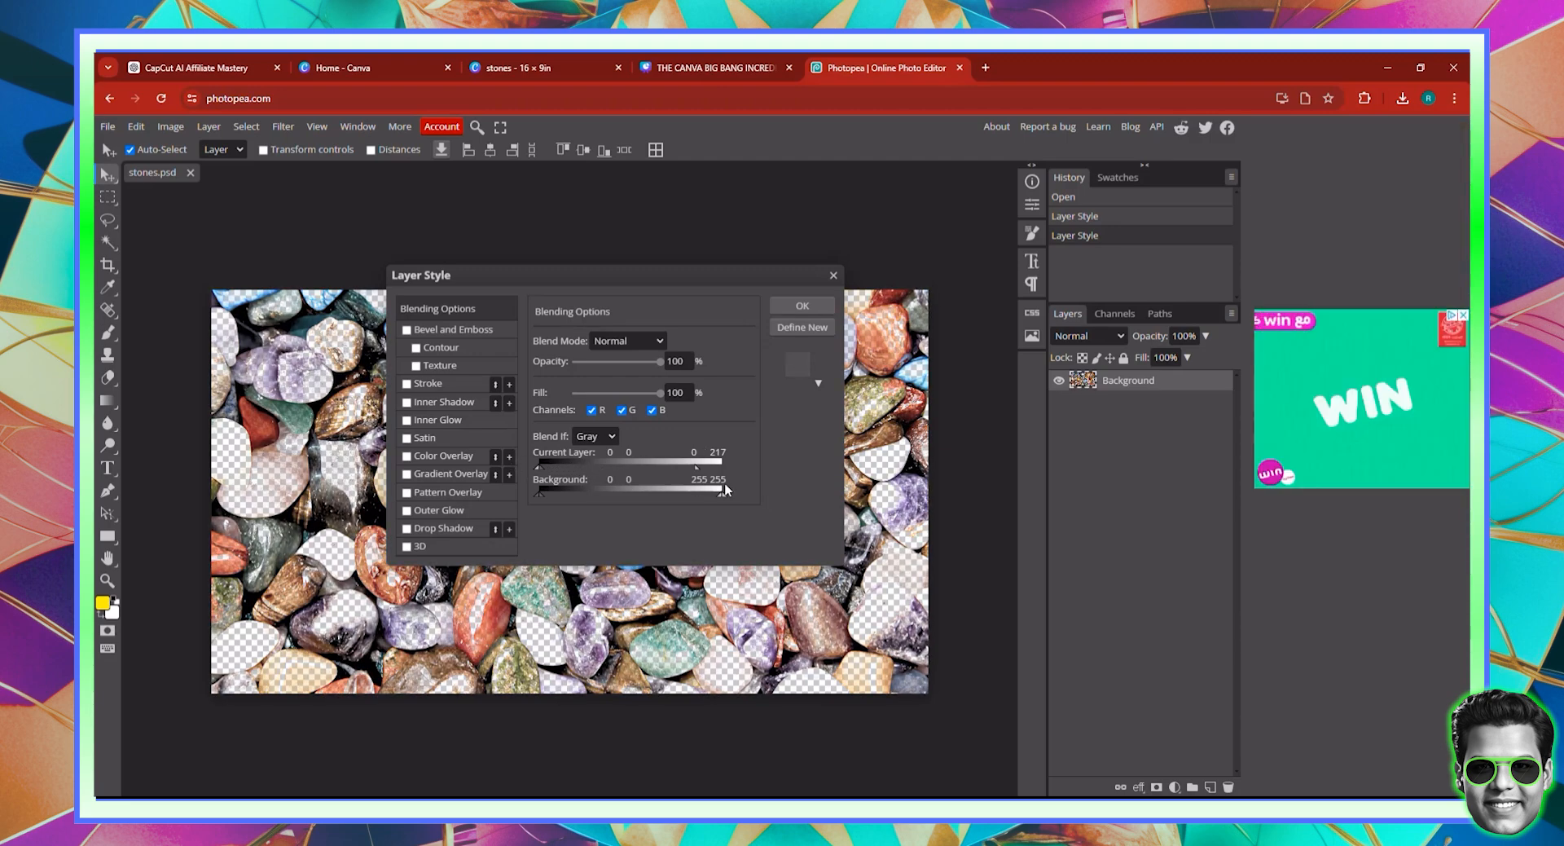
drag(697, 467, 638, 463)
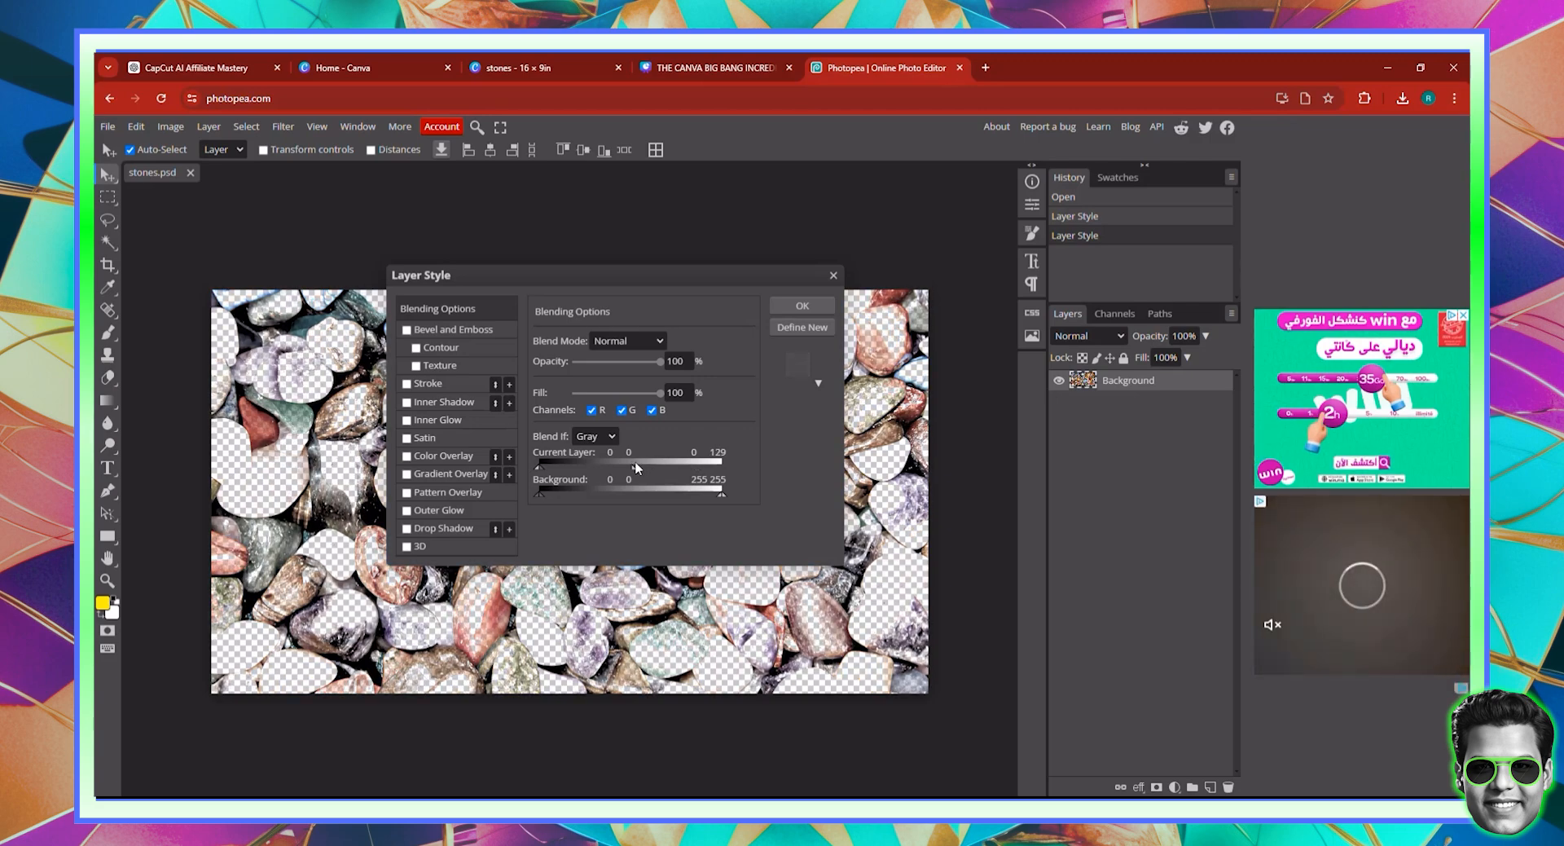
click(802, 306)
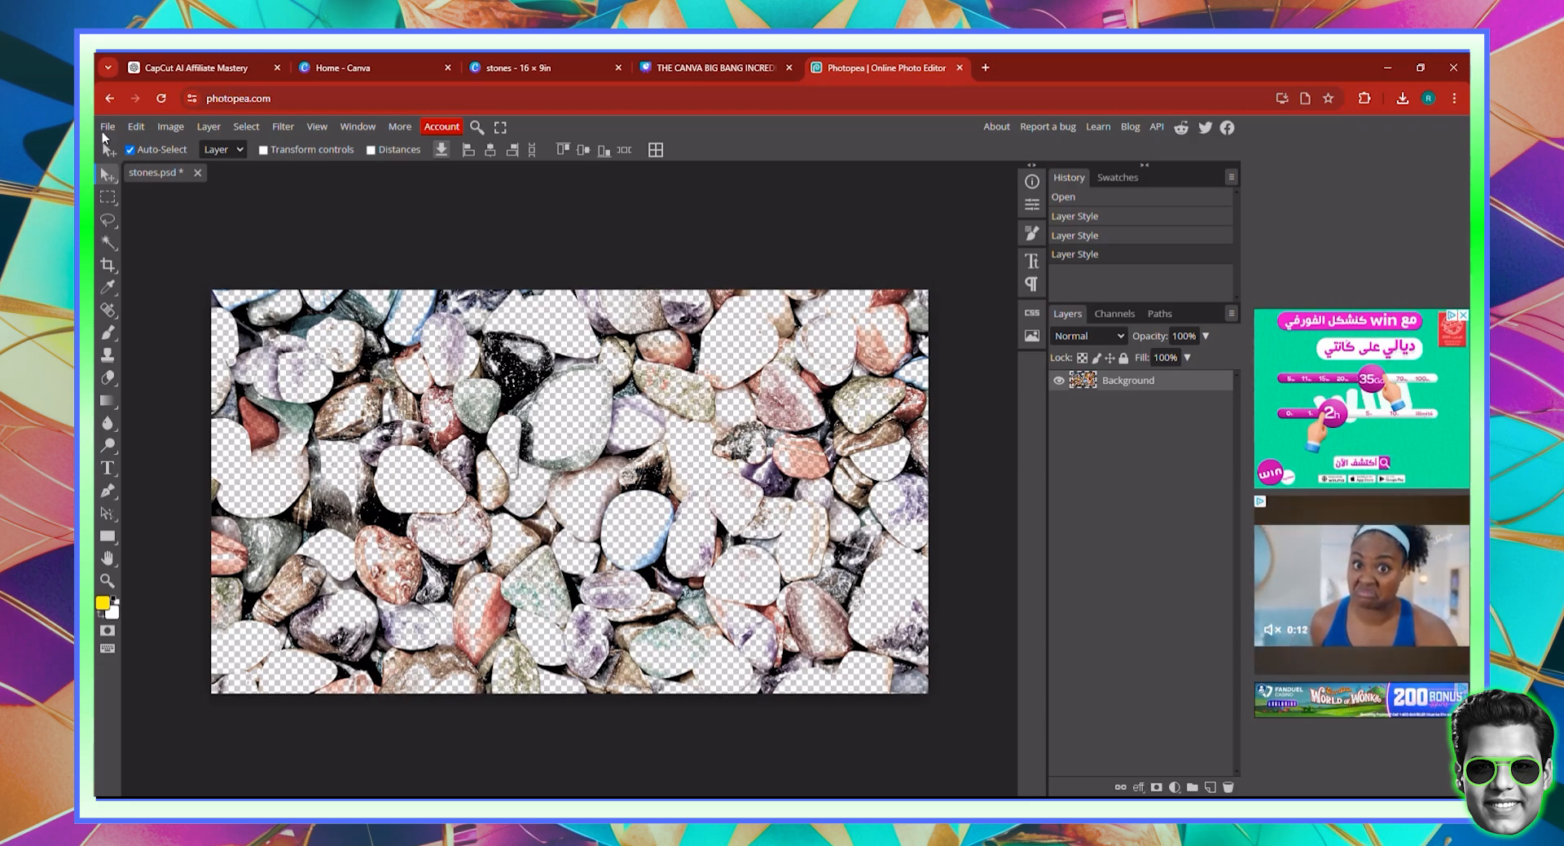
Step: Export the partly transparent stones image as a PNG named stones
click(105, 128)
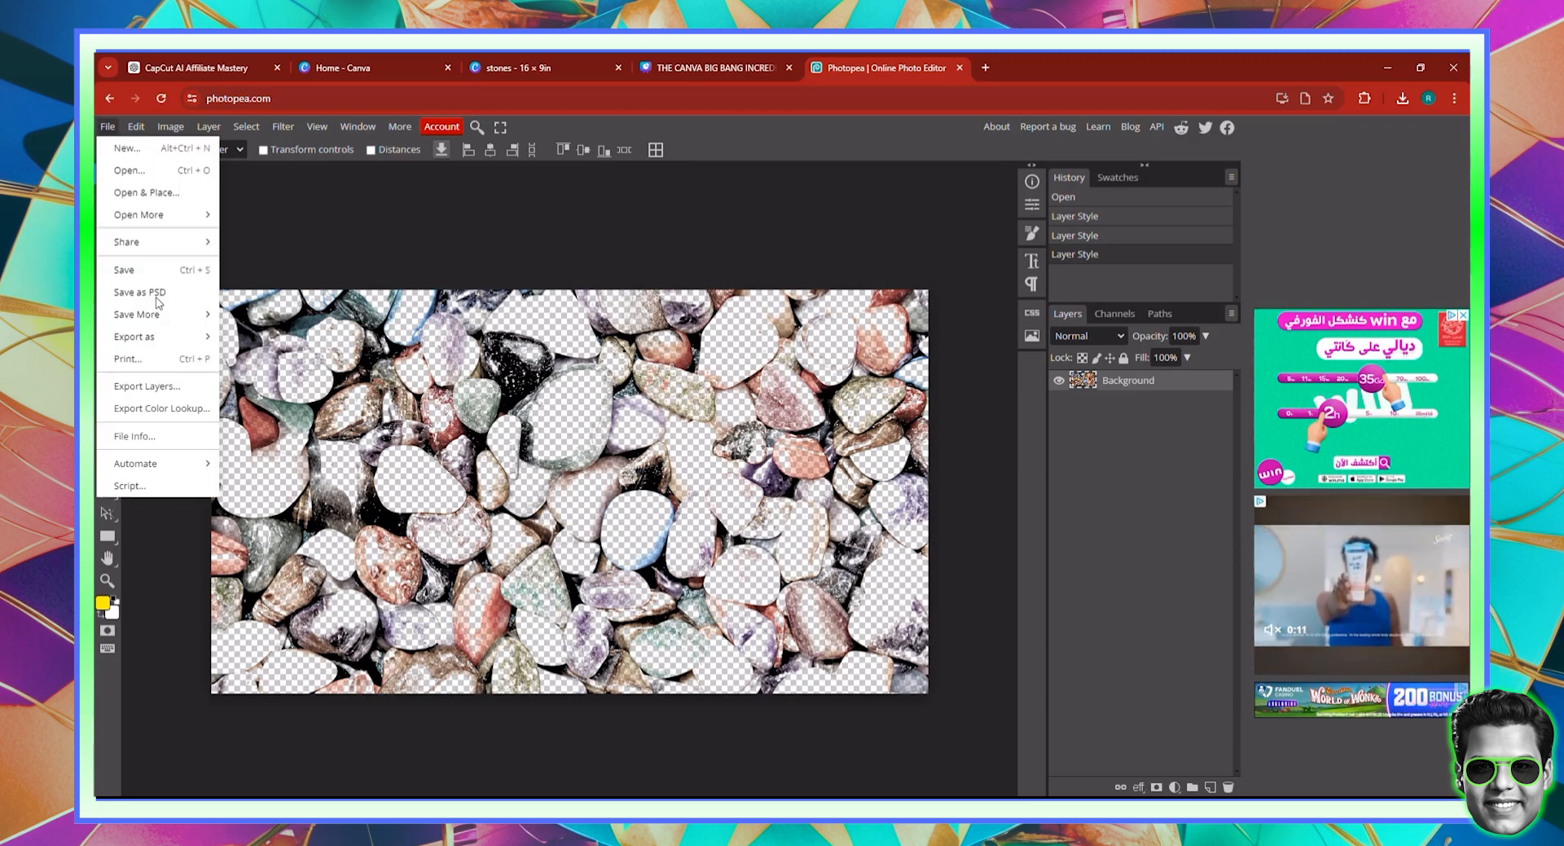
click(151, 270)
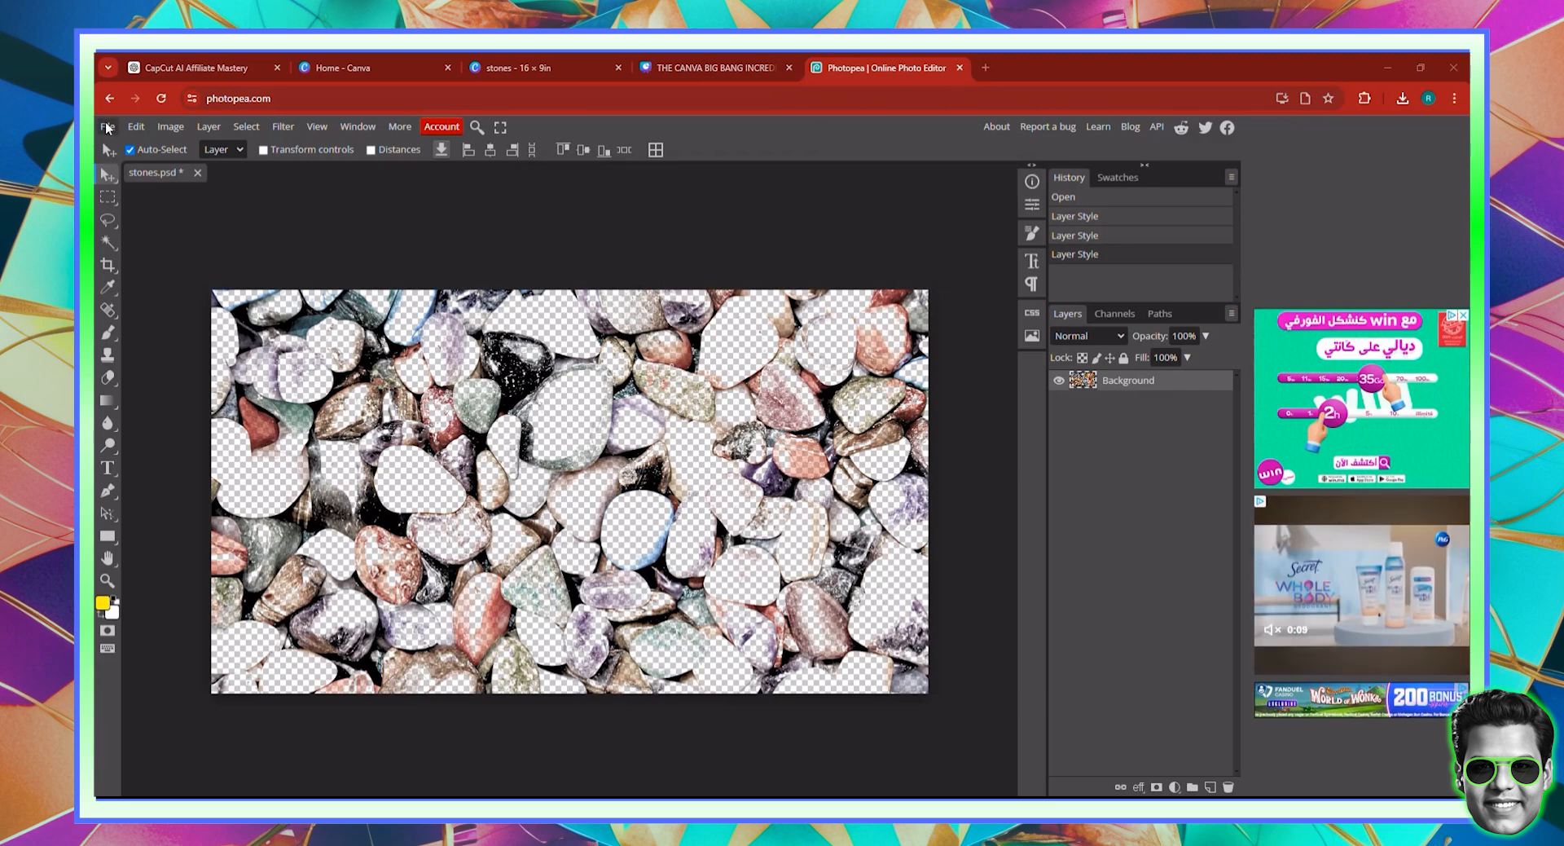
click(107, 126)
mouse_move(137, 341)
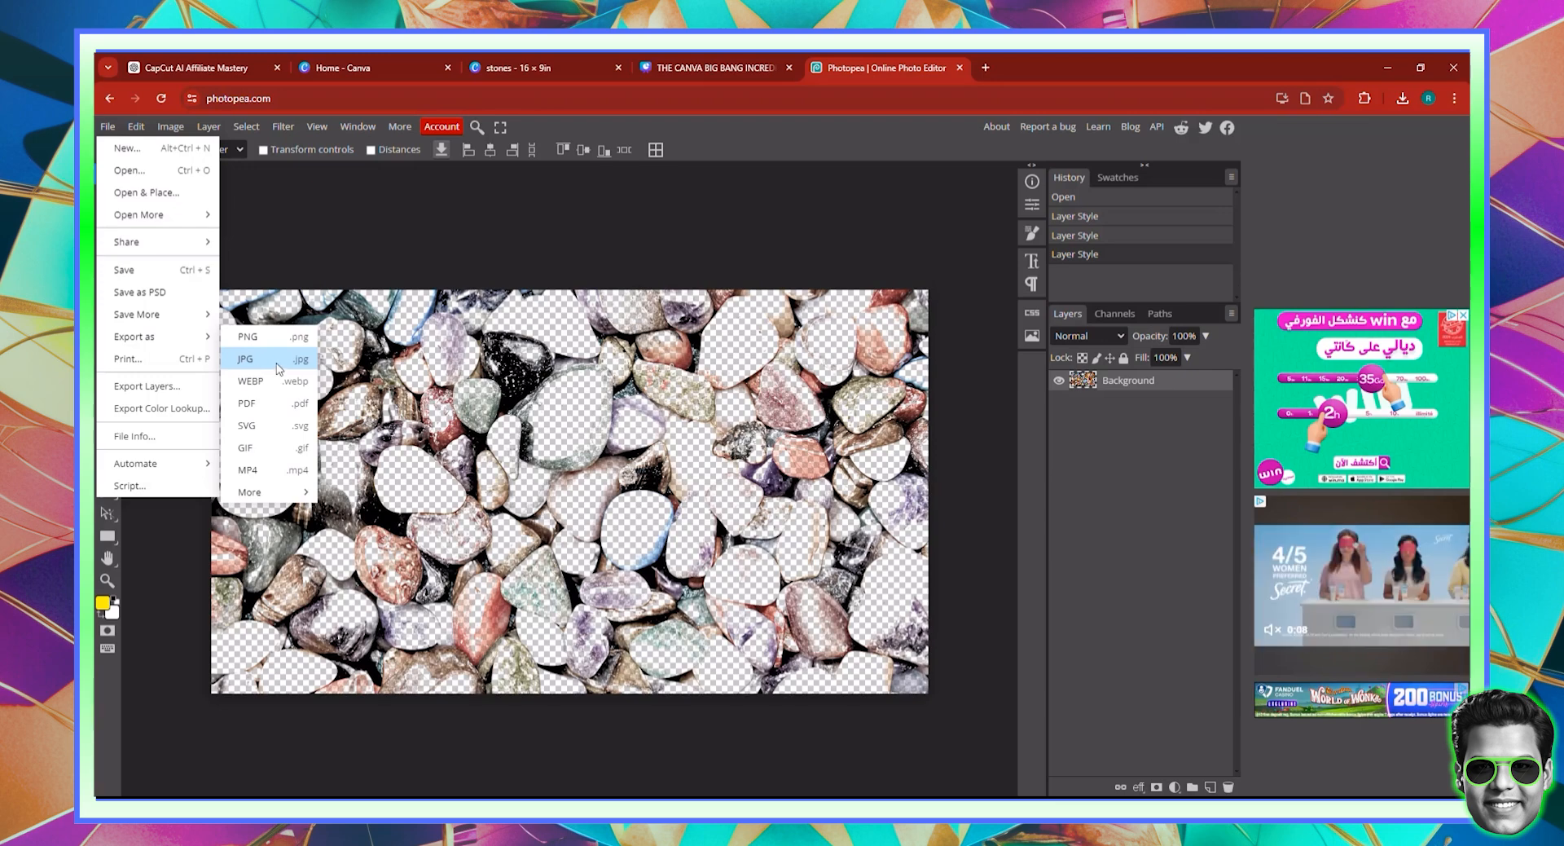
click(254, 342)
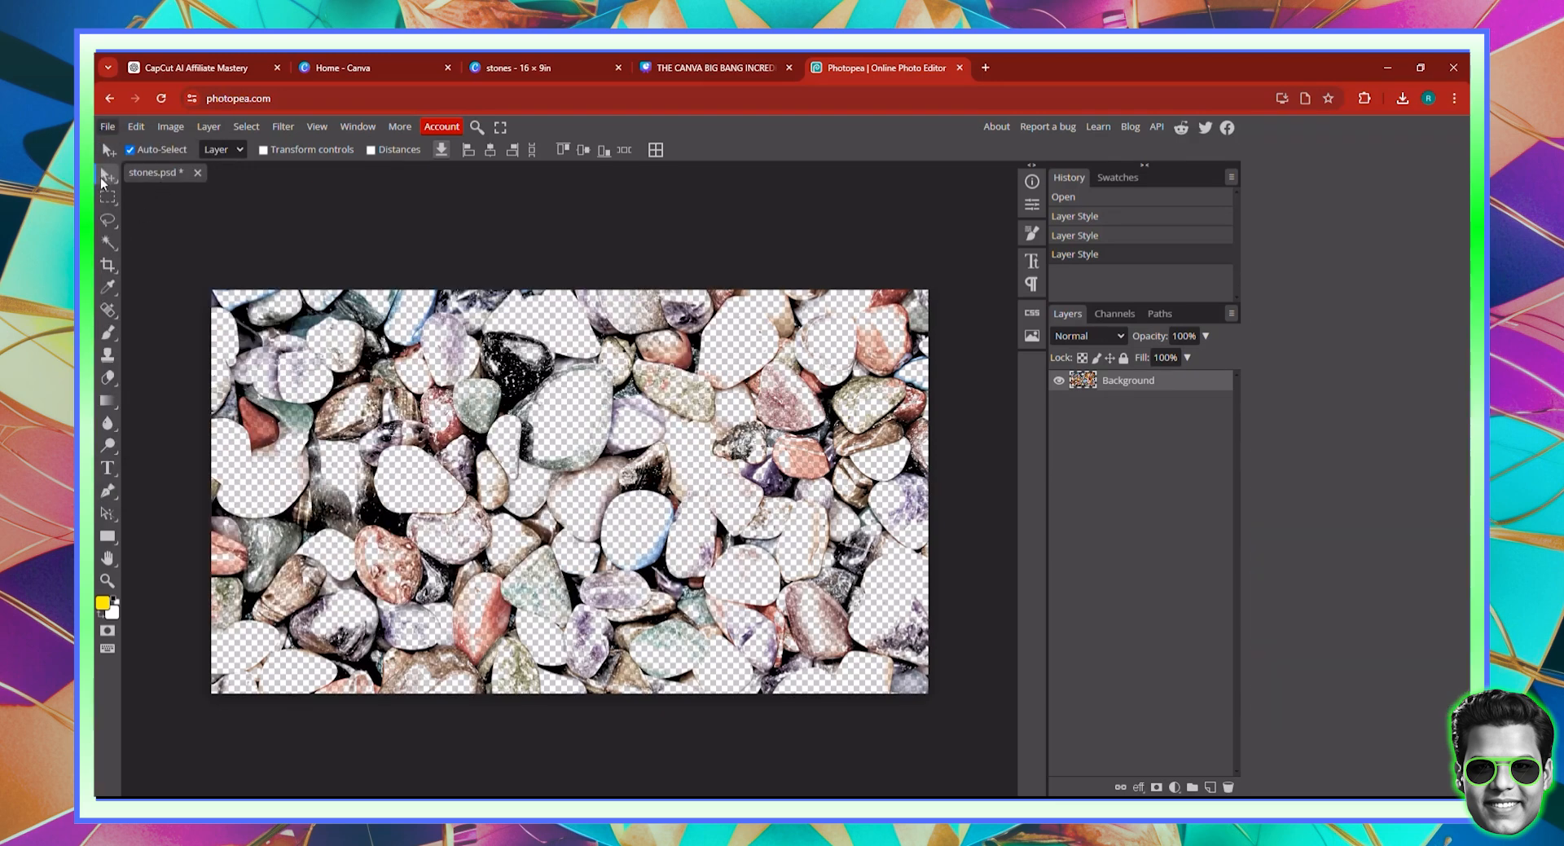
click(107, 127)
mouse_move(188, 337)
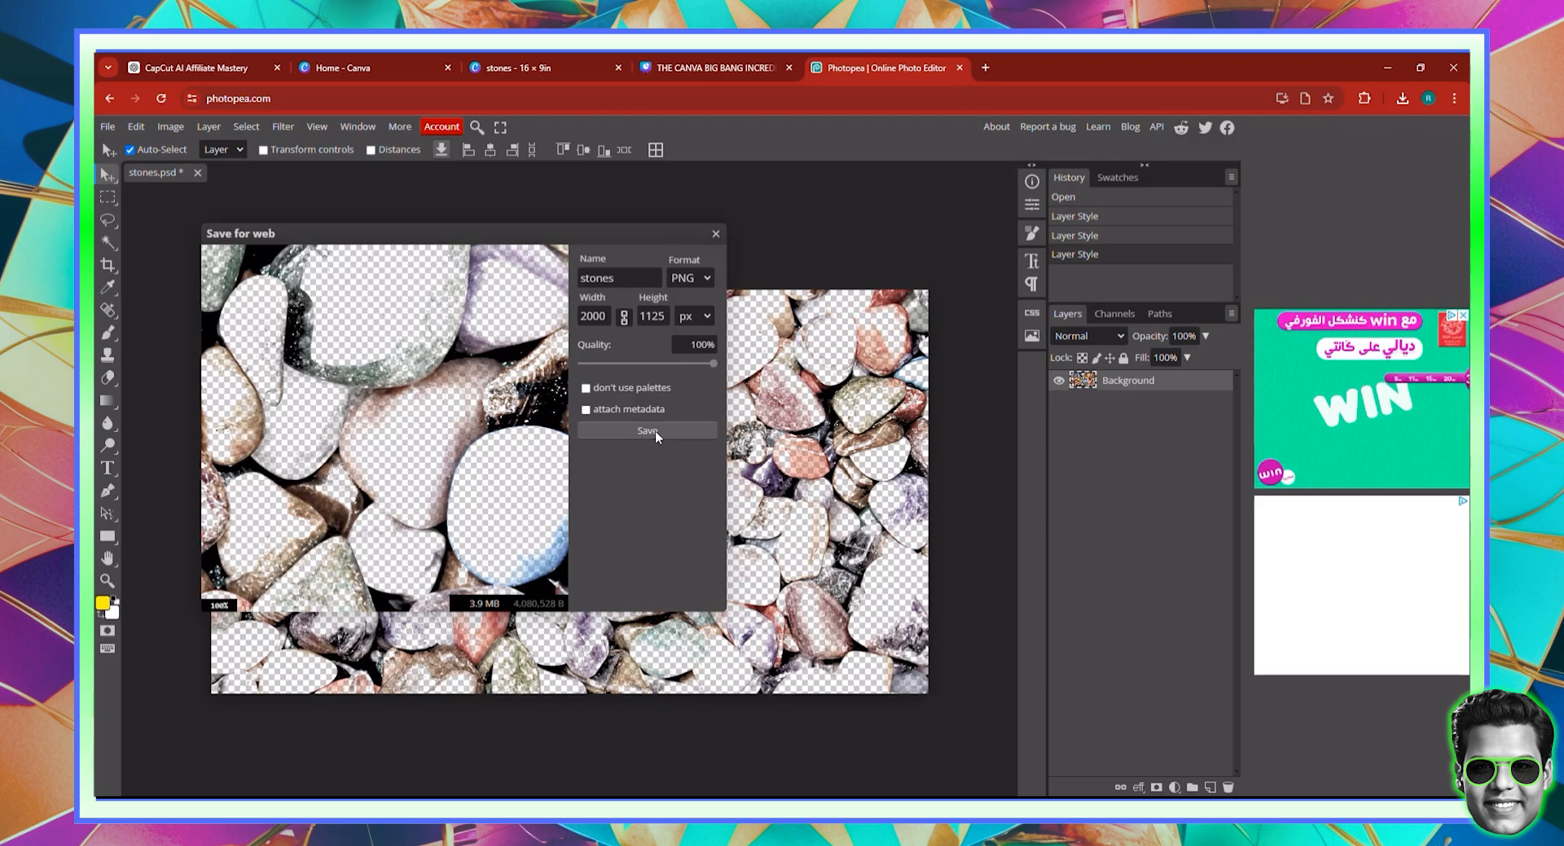
click(655, 430)
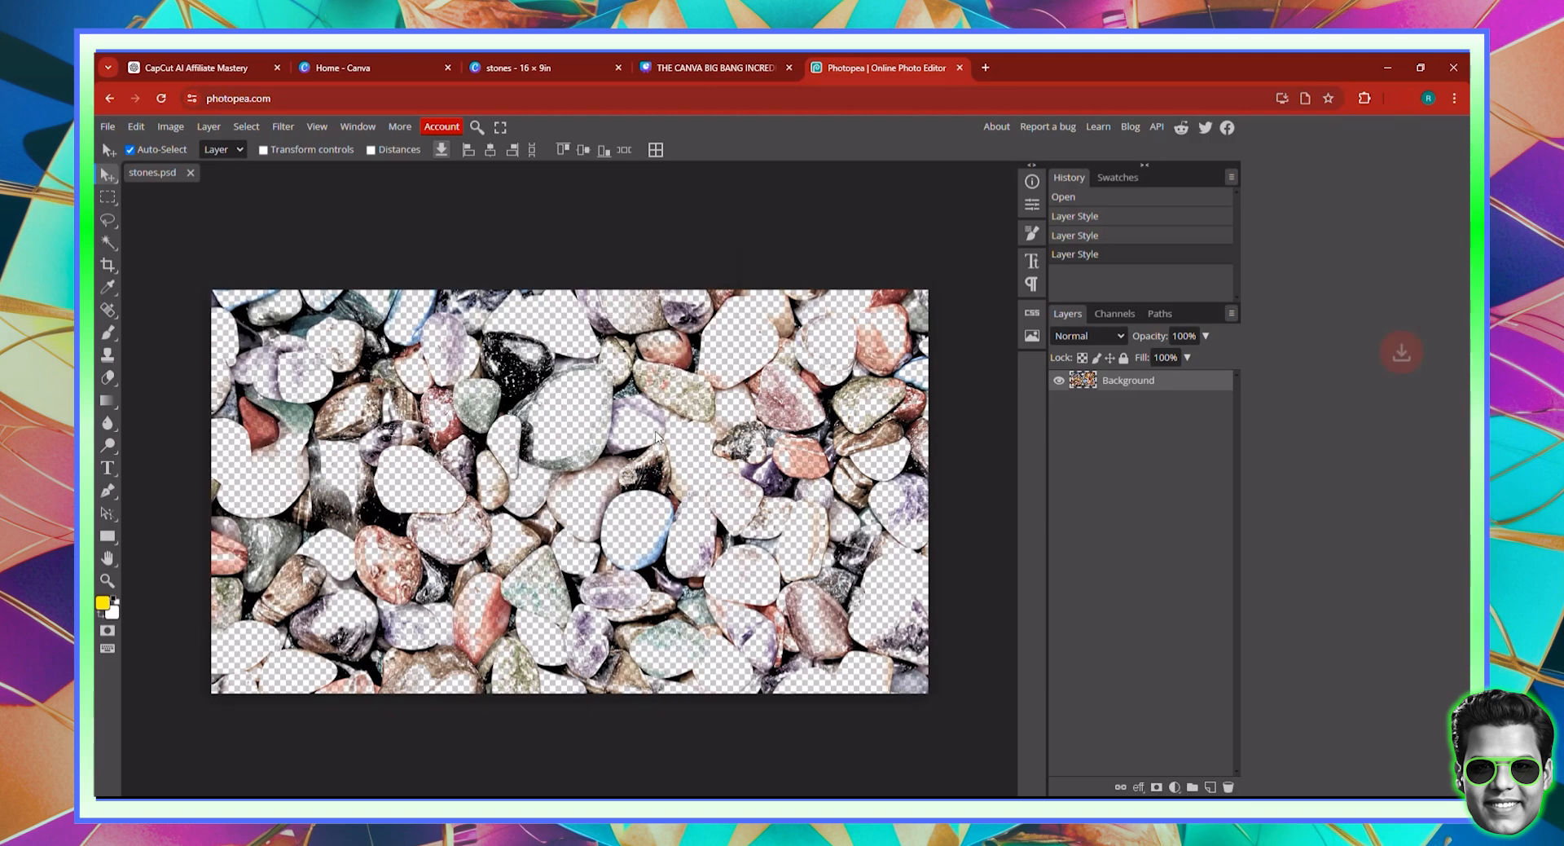
Step: Switch back to the Canva stones design, upload the downloaded stones (2).png and place it in the full-page frame
click(591, 66)
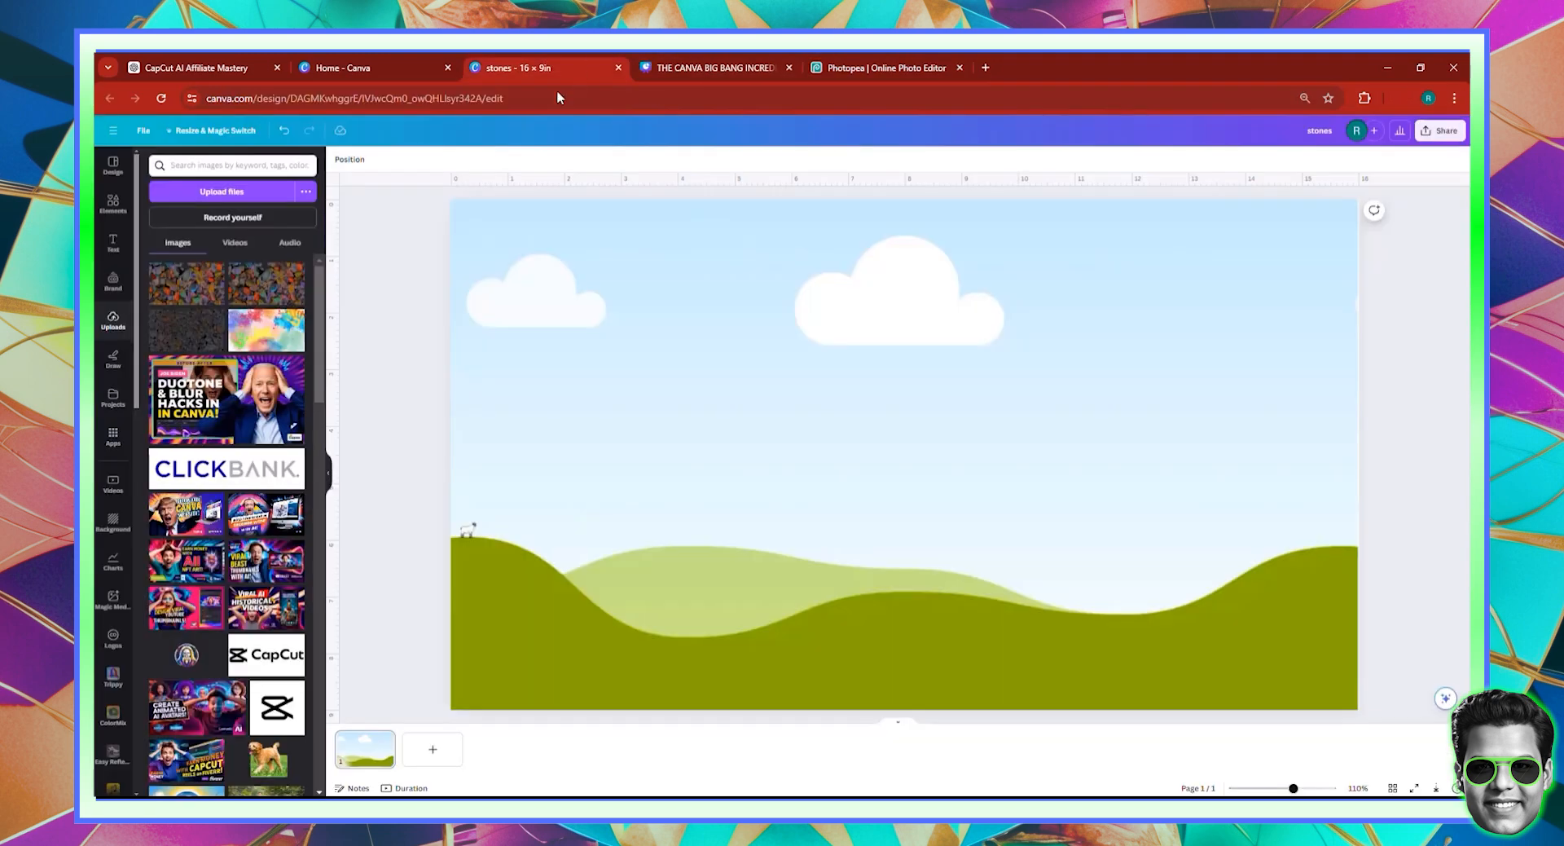
click(1404, 99)
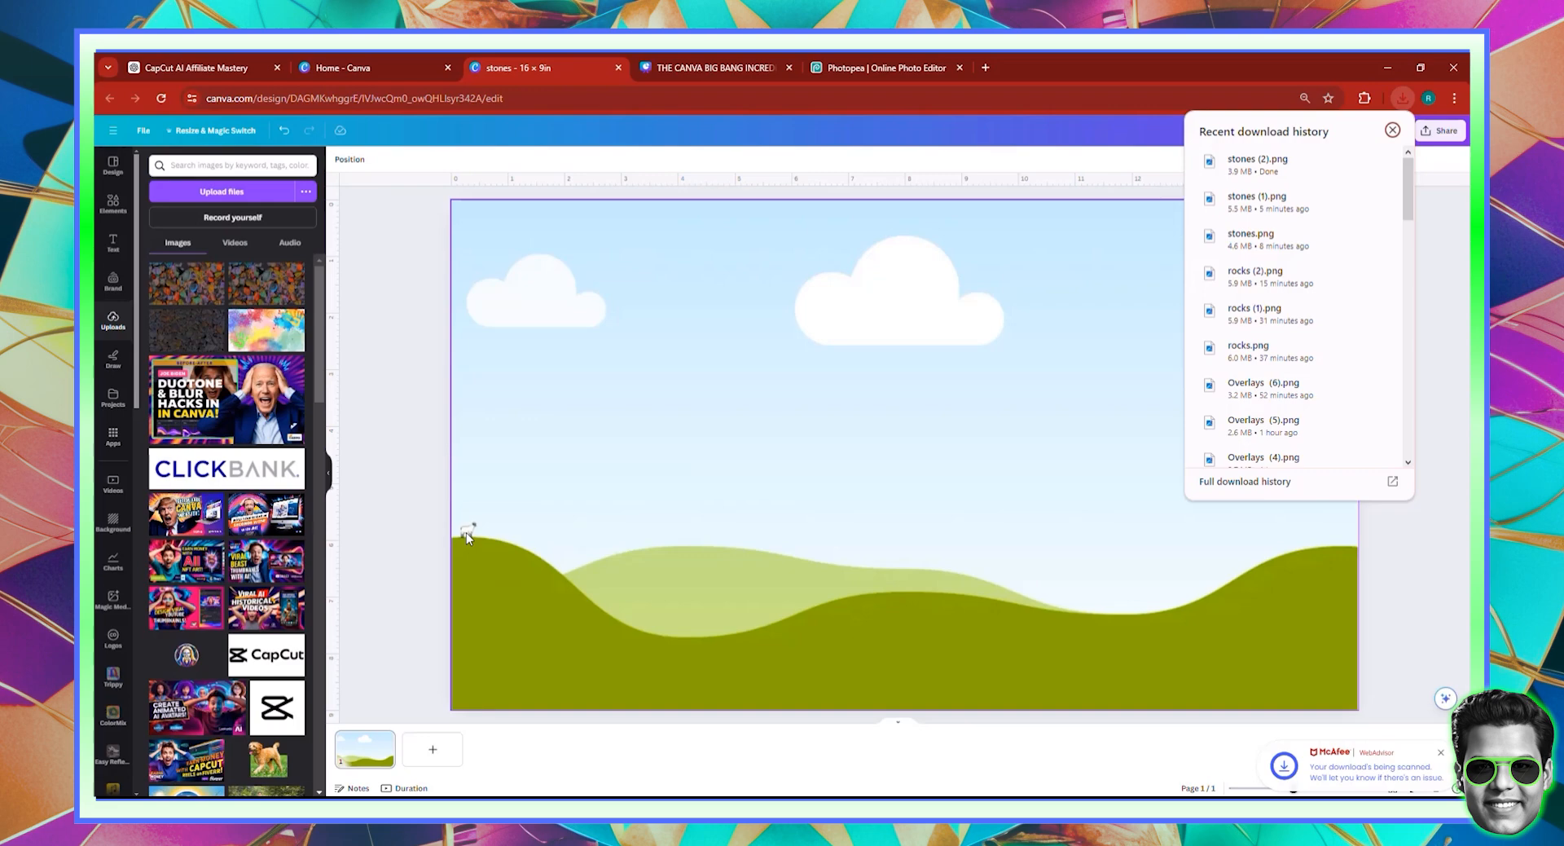
drag(1304, 165, 982, 423)
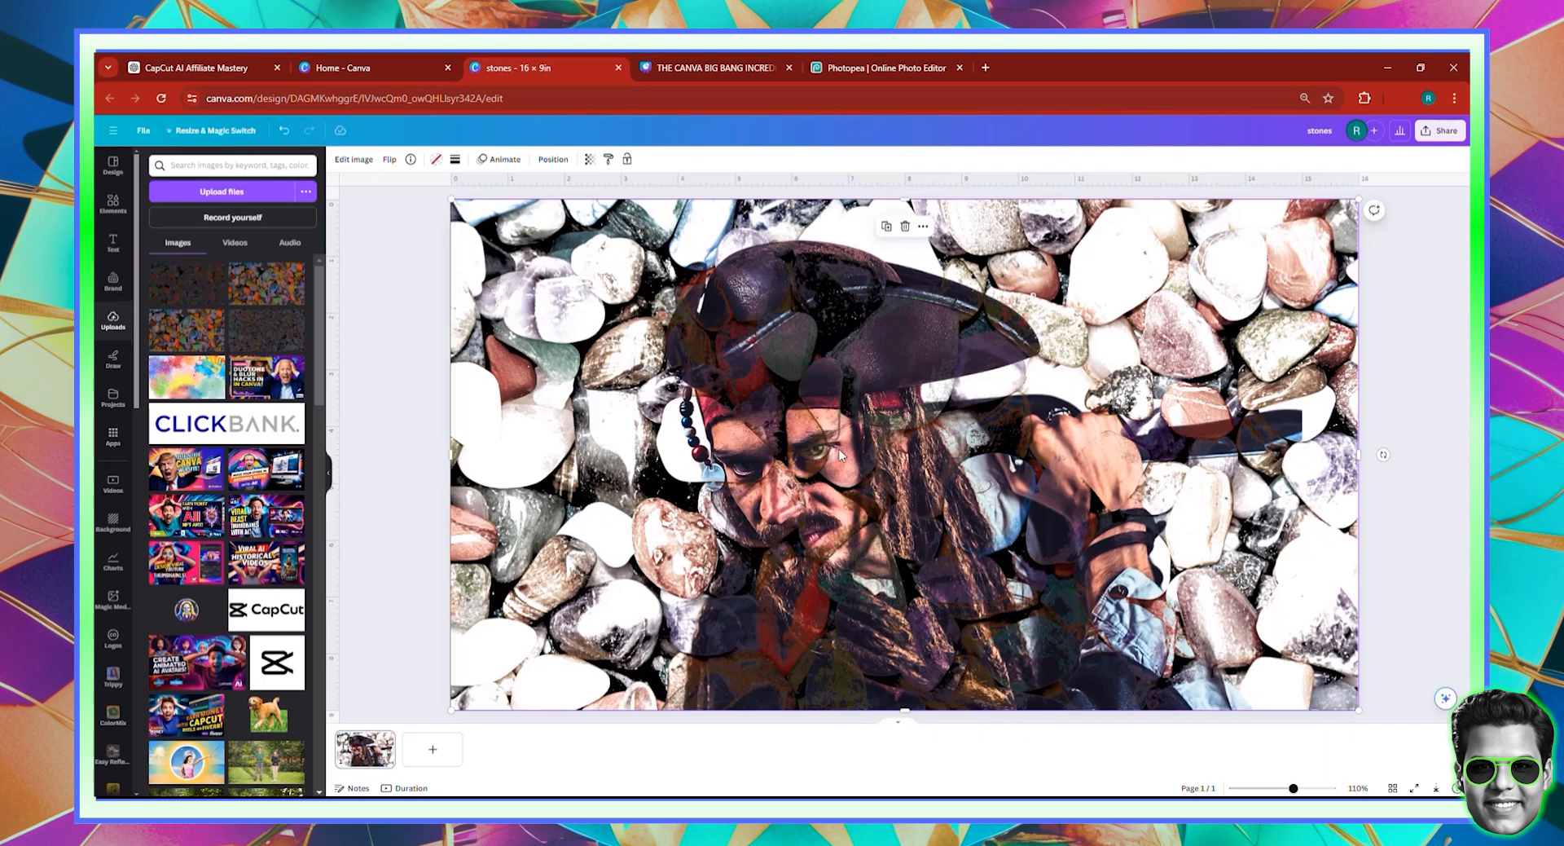
Step: Clear the page by deleting the stones image, its full-page frame and the pirate photo
key(Delete)
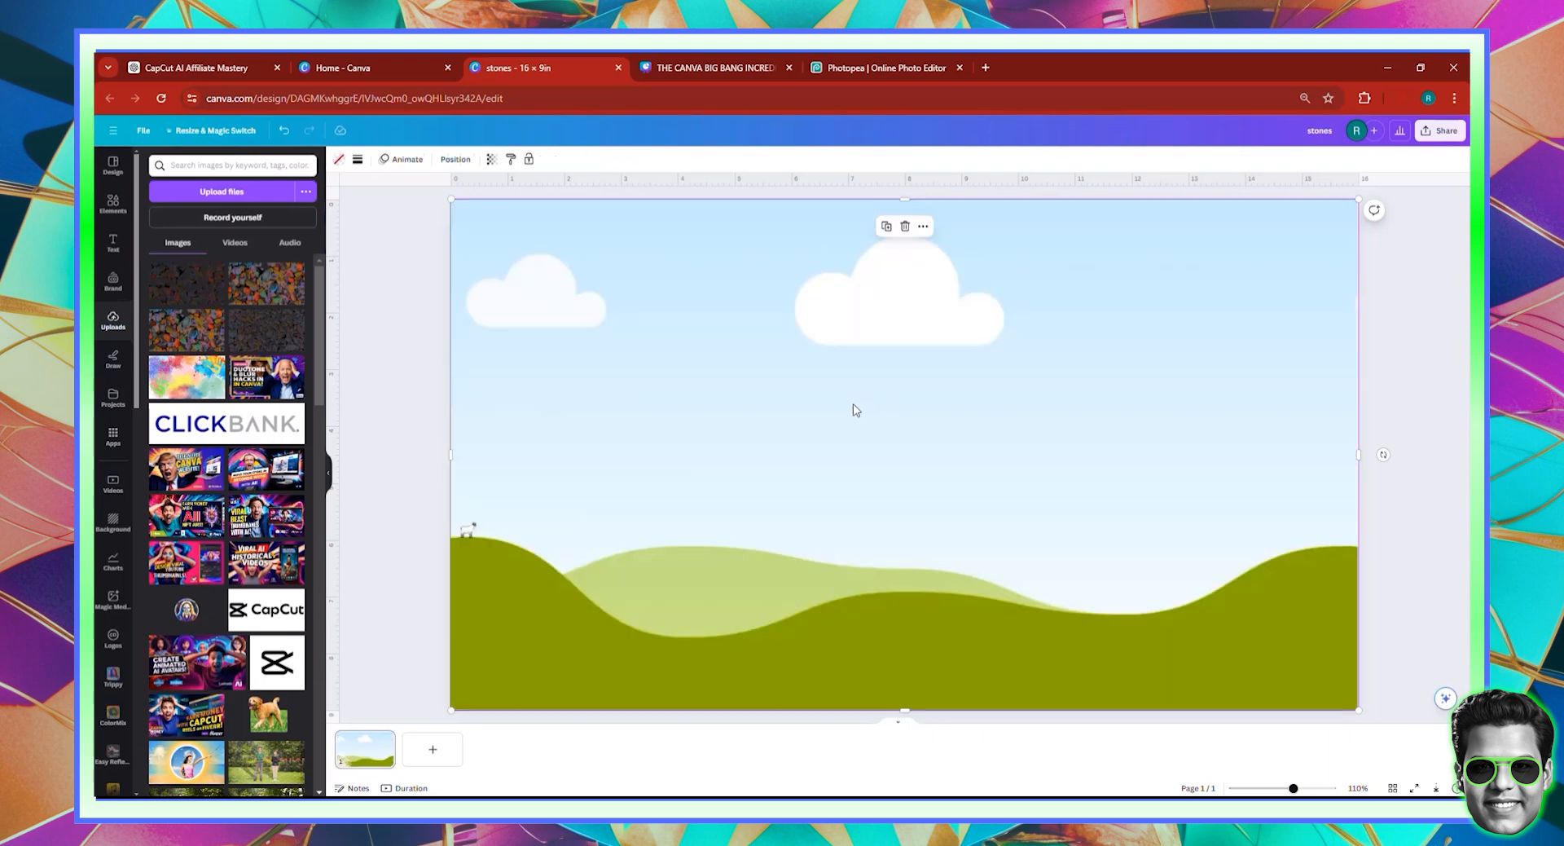
key(Delete)
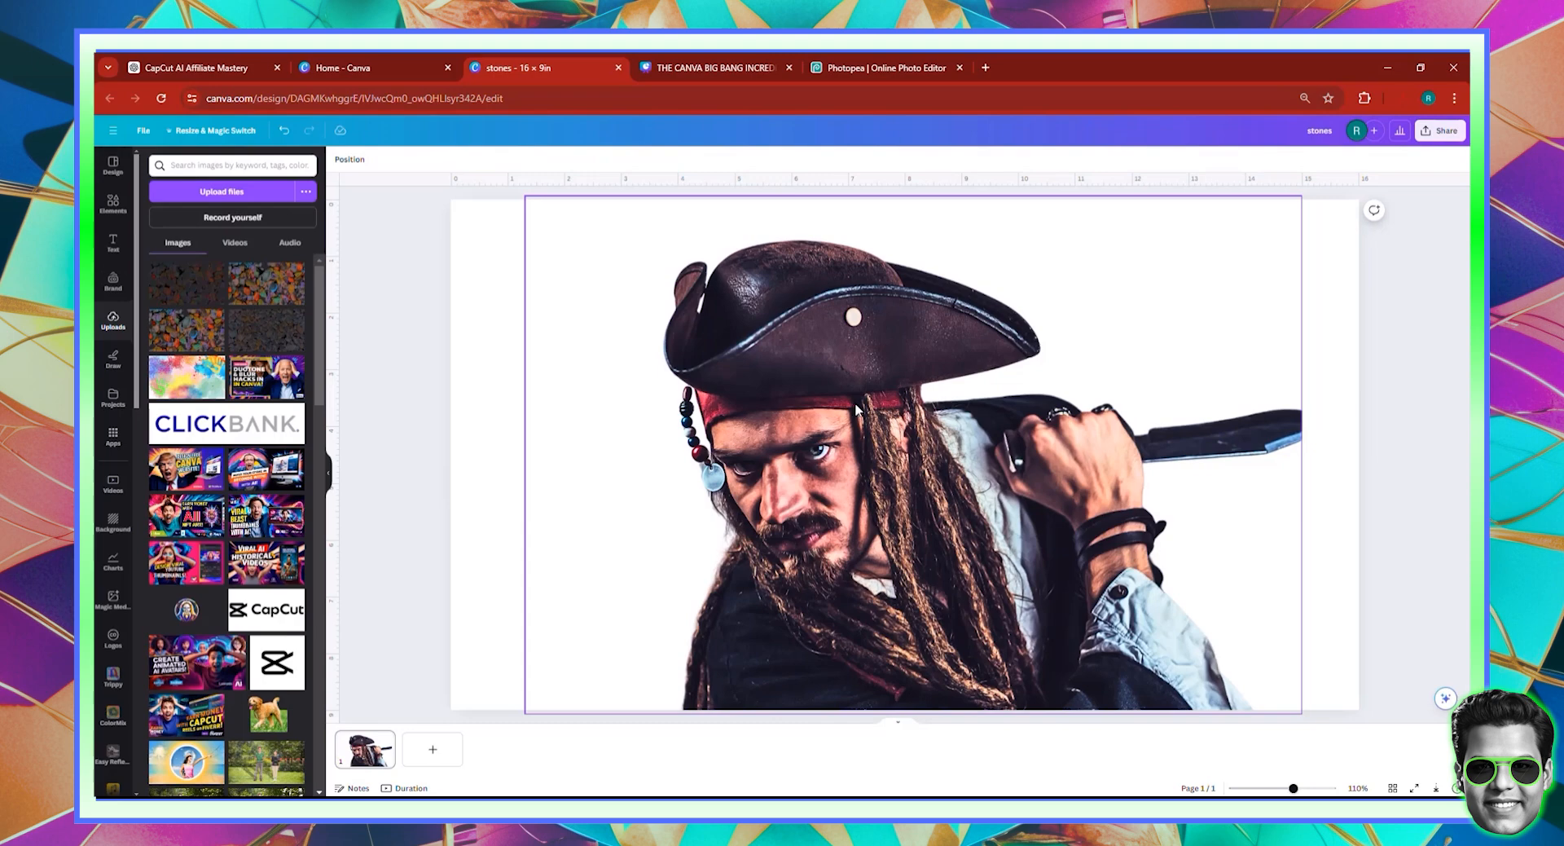
key(Delete)
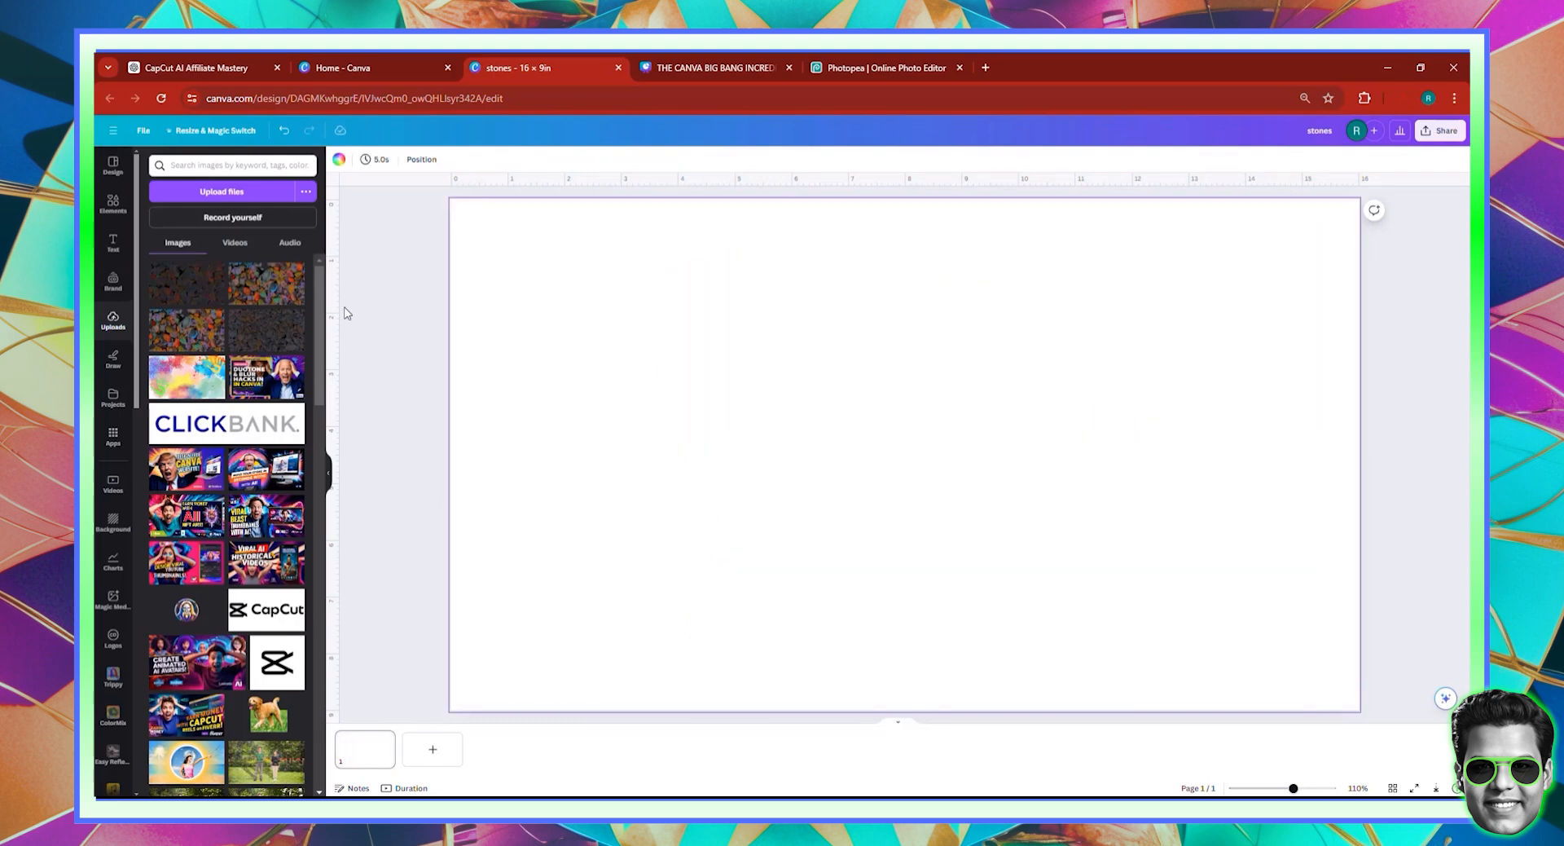
Step: Search the elements library for sand and restrict the results to photos
click(115, 205)
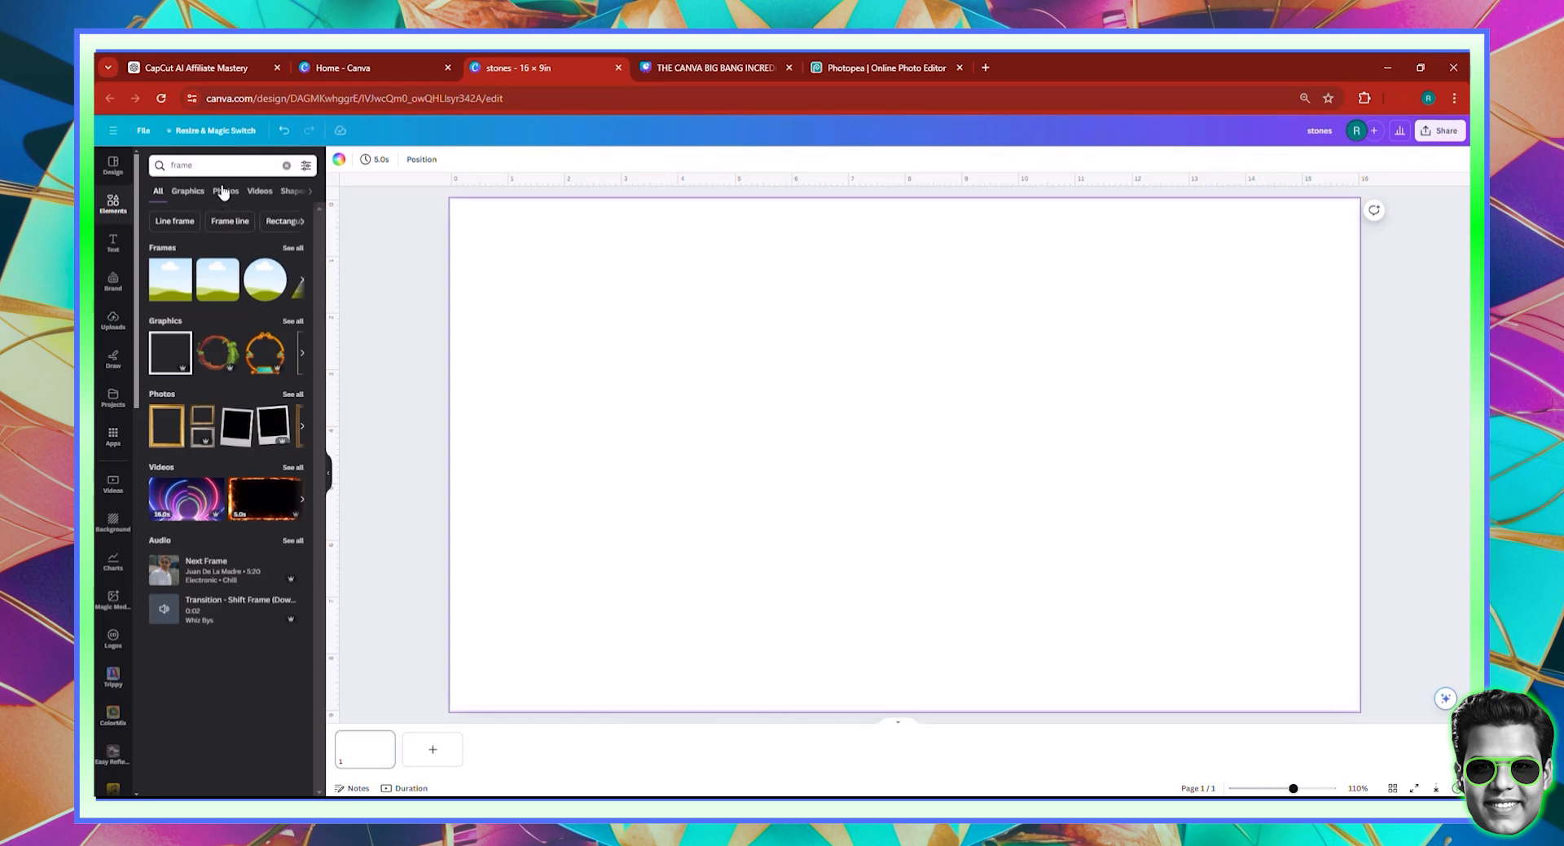
click(204, 166)
double_click(204, 166)
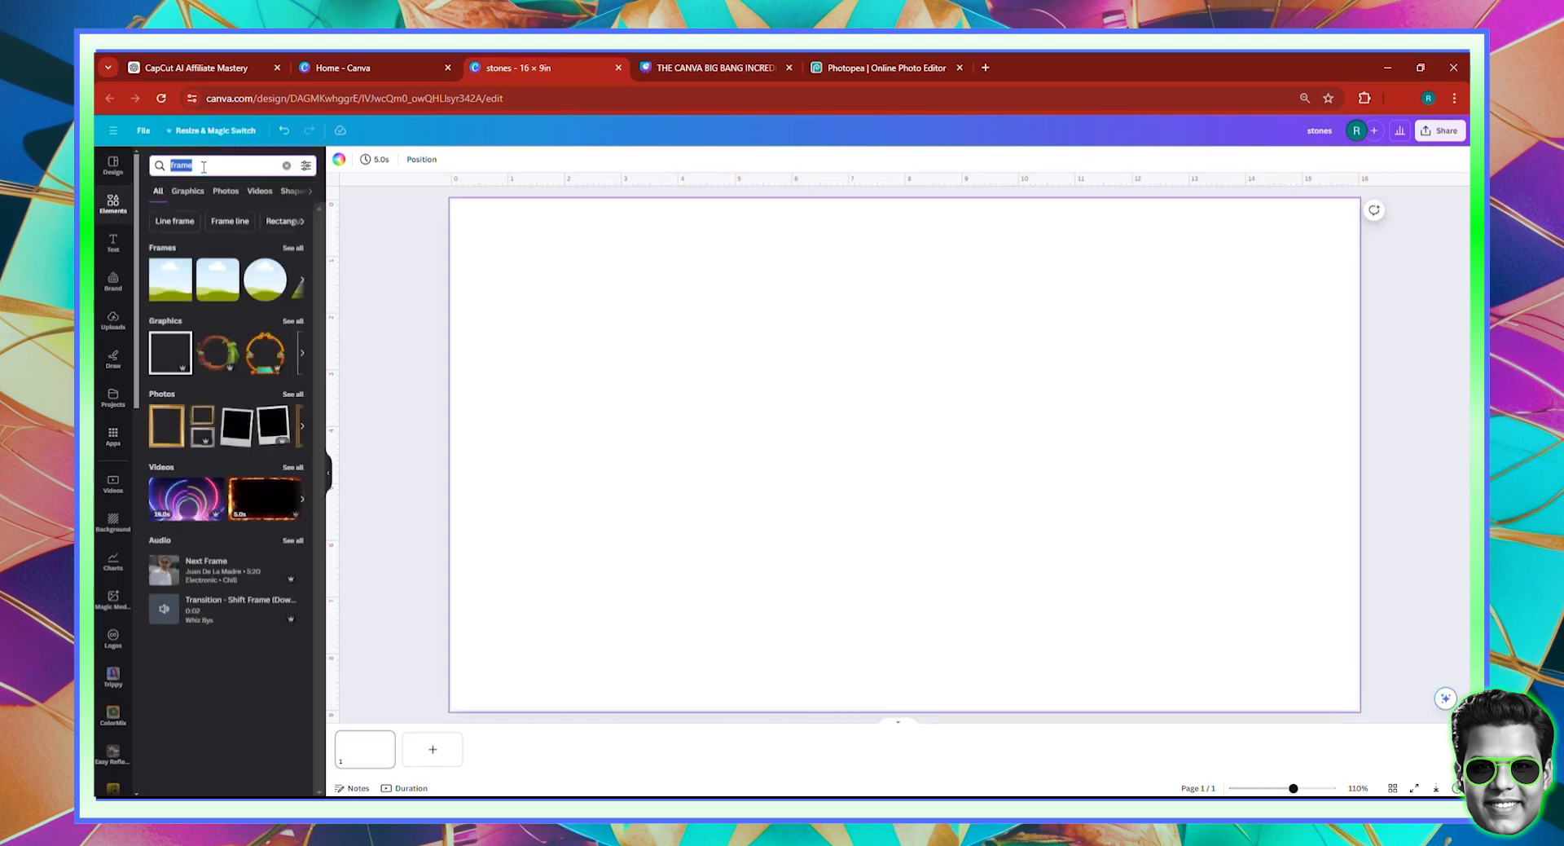
text(sand)
key(Return)
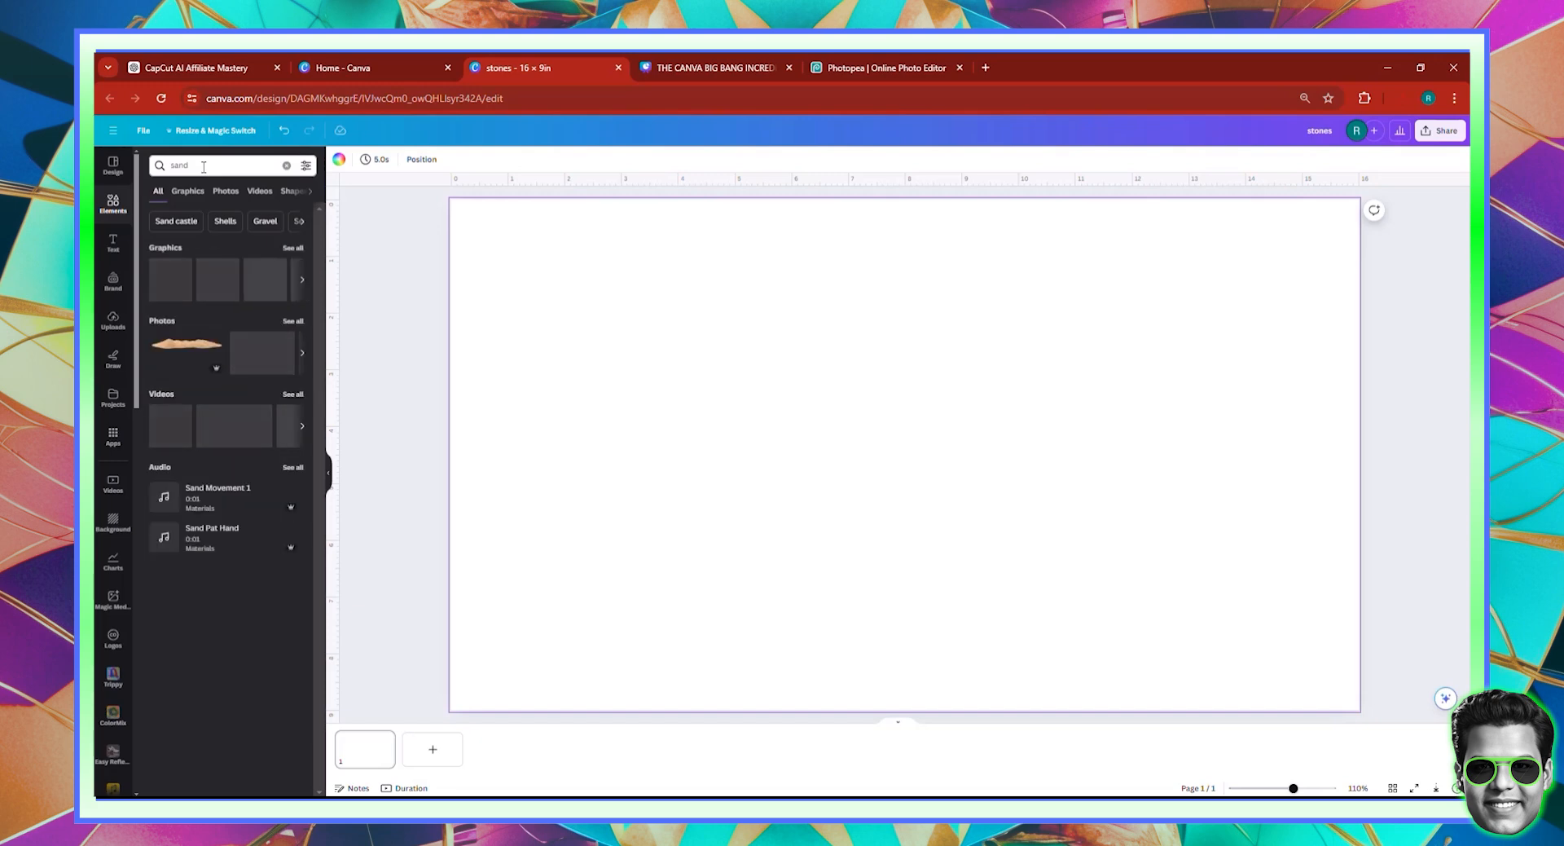
click(236, 195)
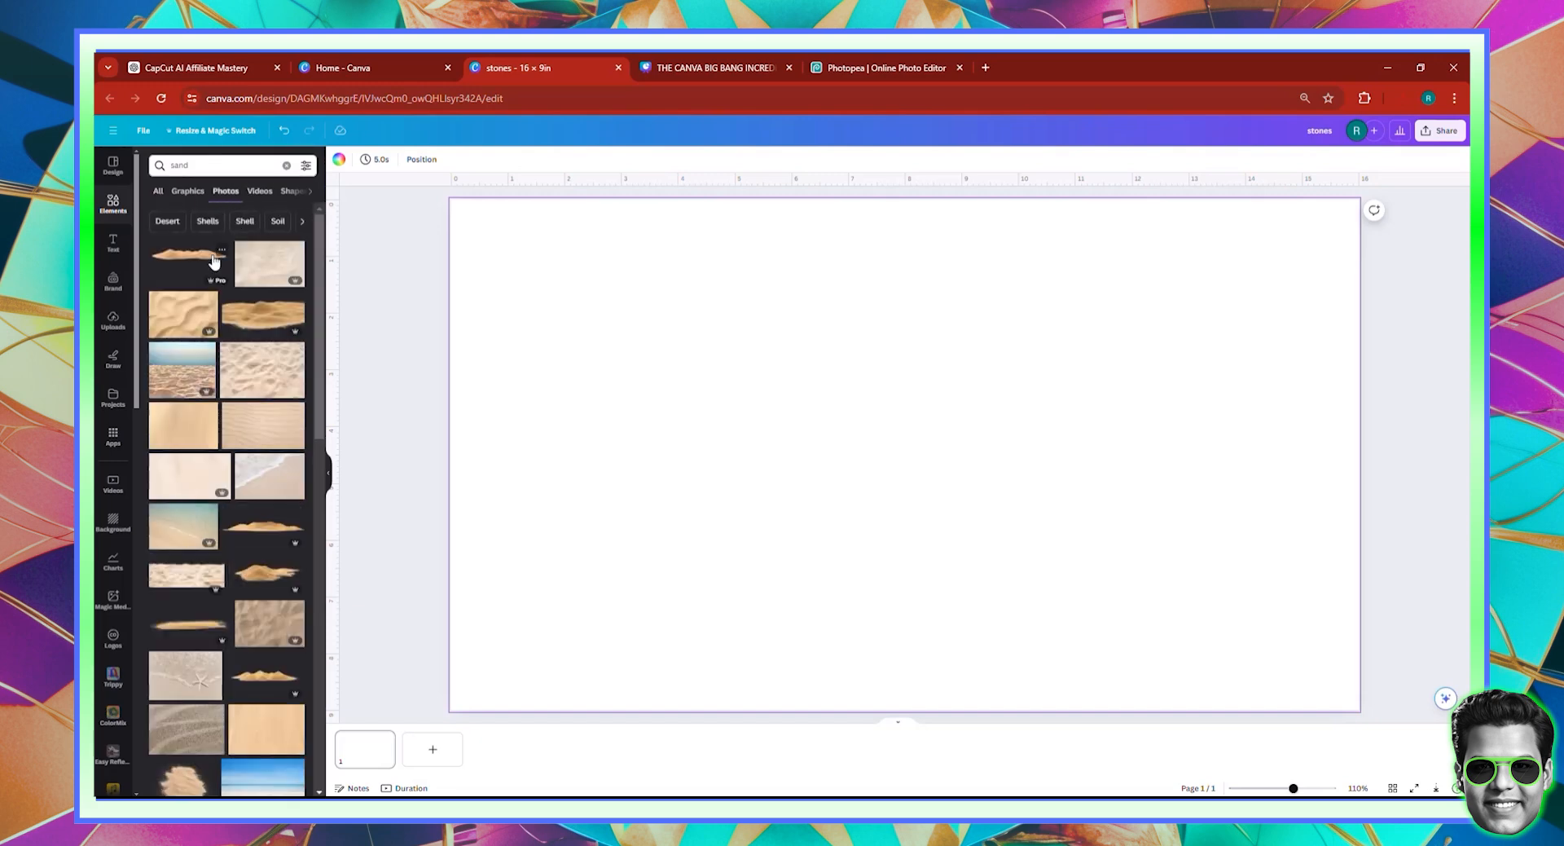
Step: Try the beach, rippled sand and textured sand photos on the blank page, deleting each one
click(183, 382)
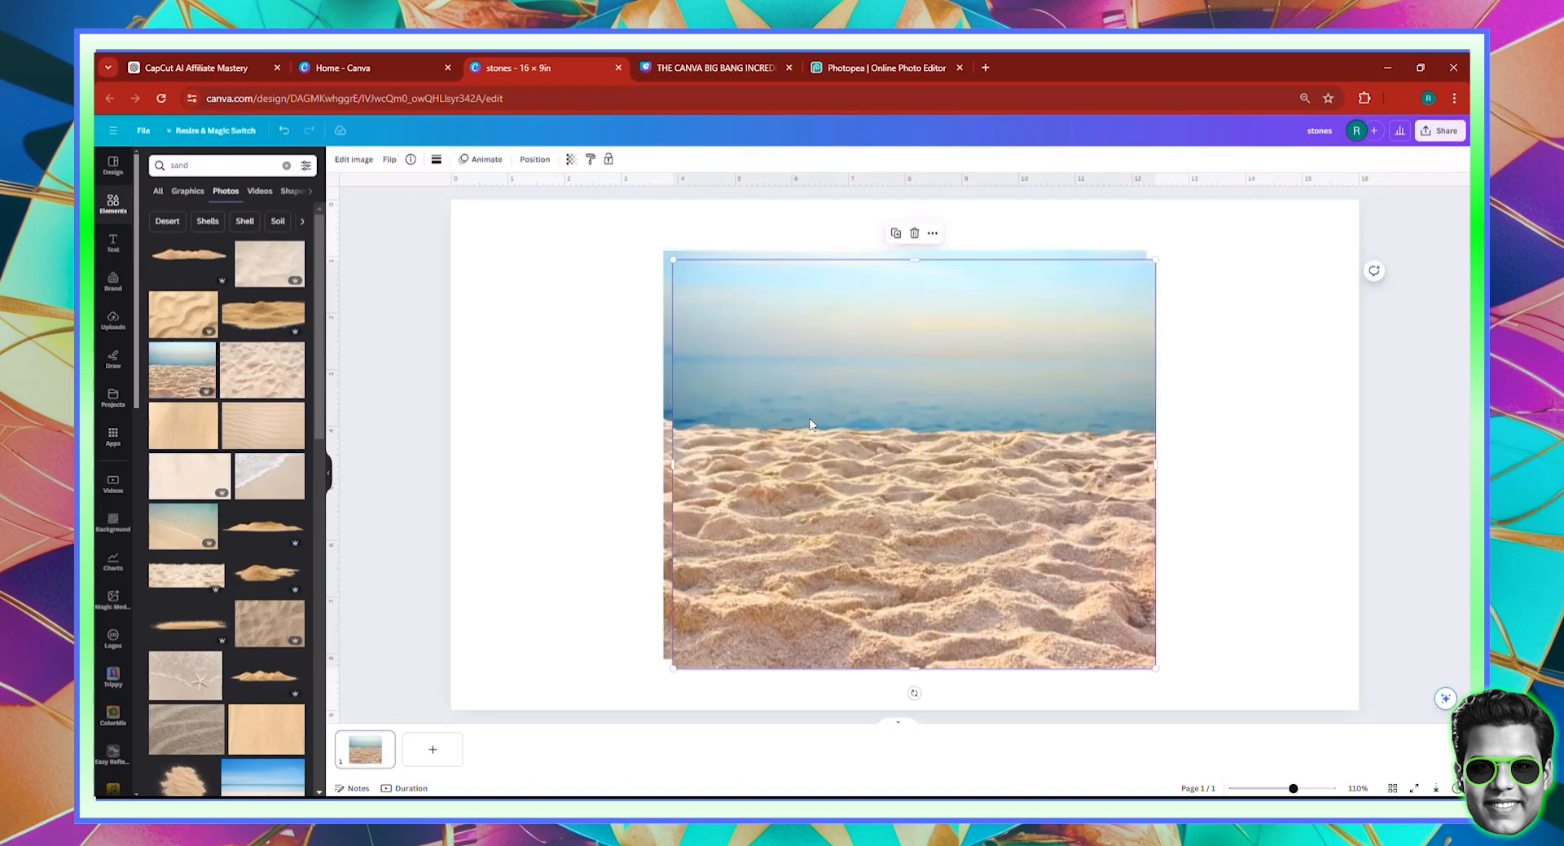
drag(828, 417, 960, 424)
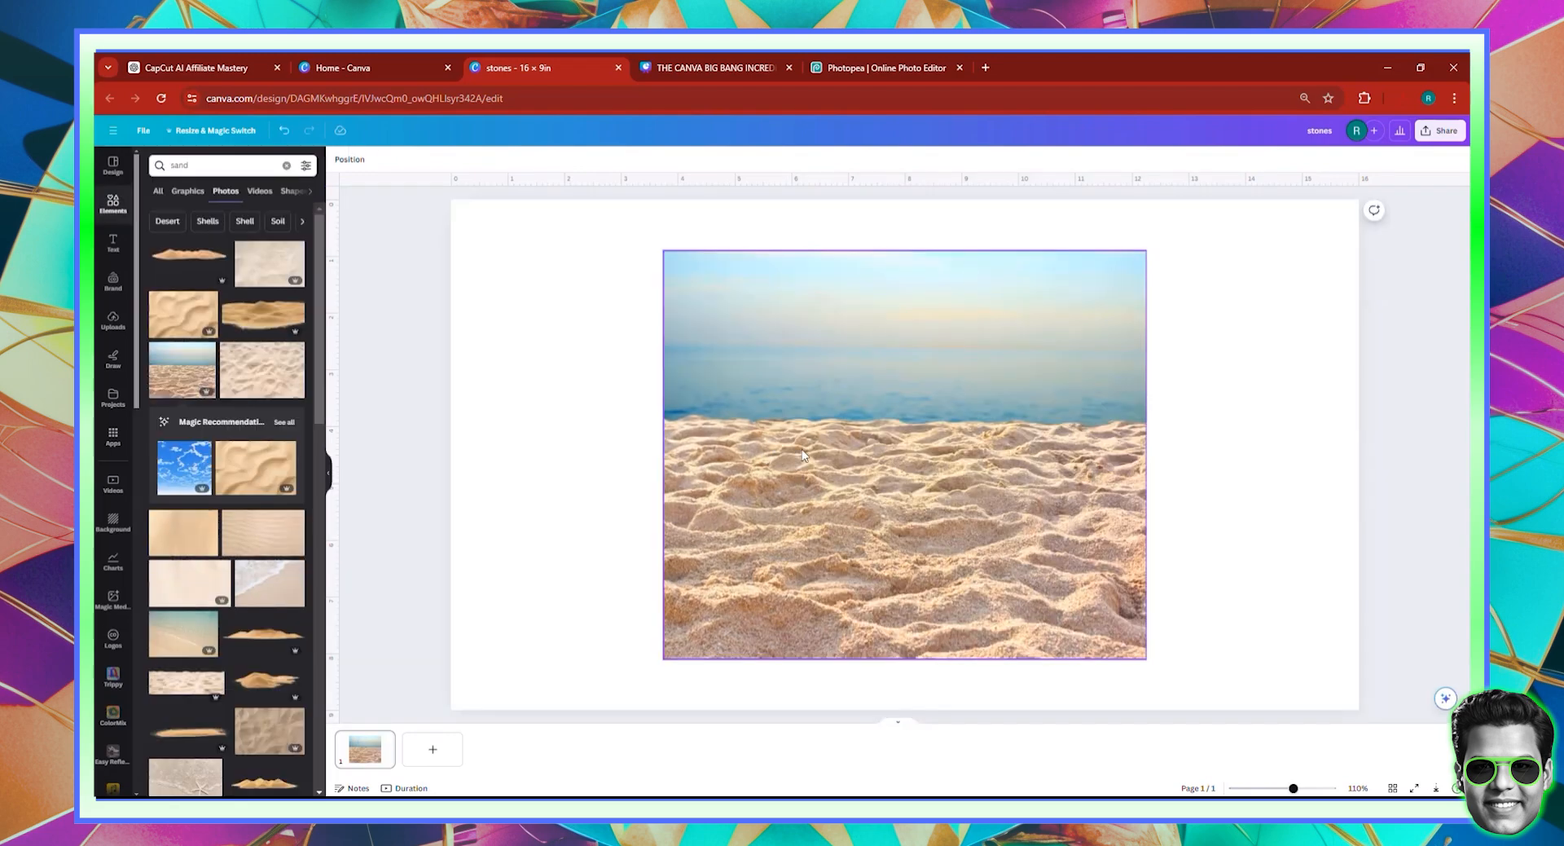
key(Delete)
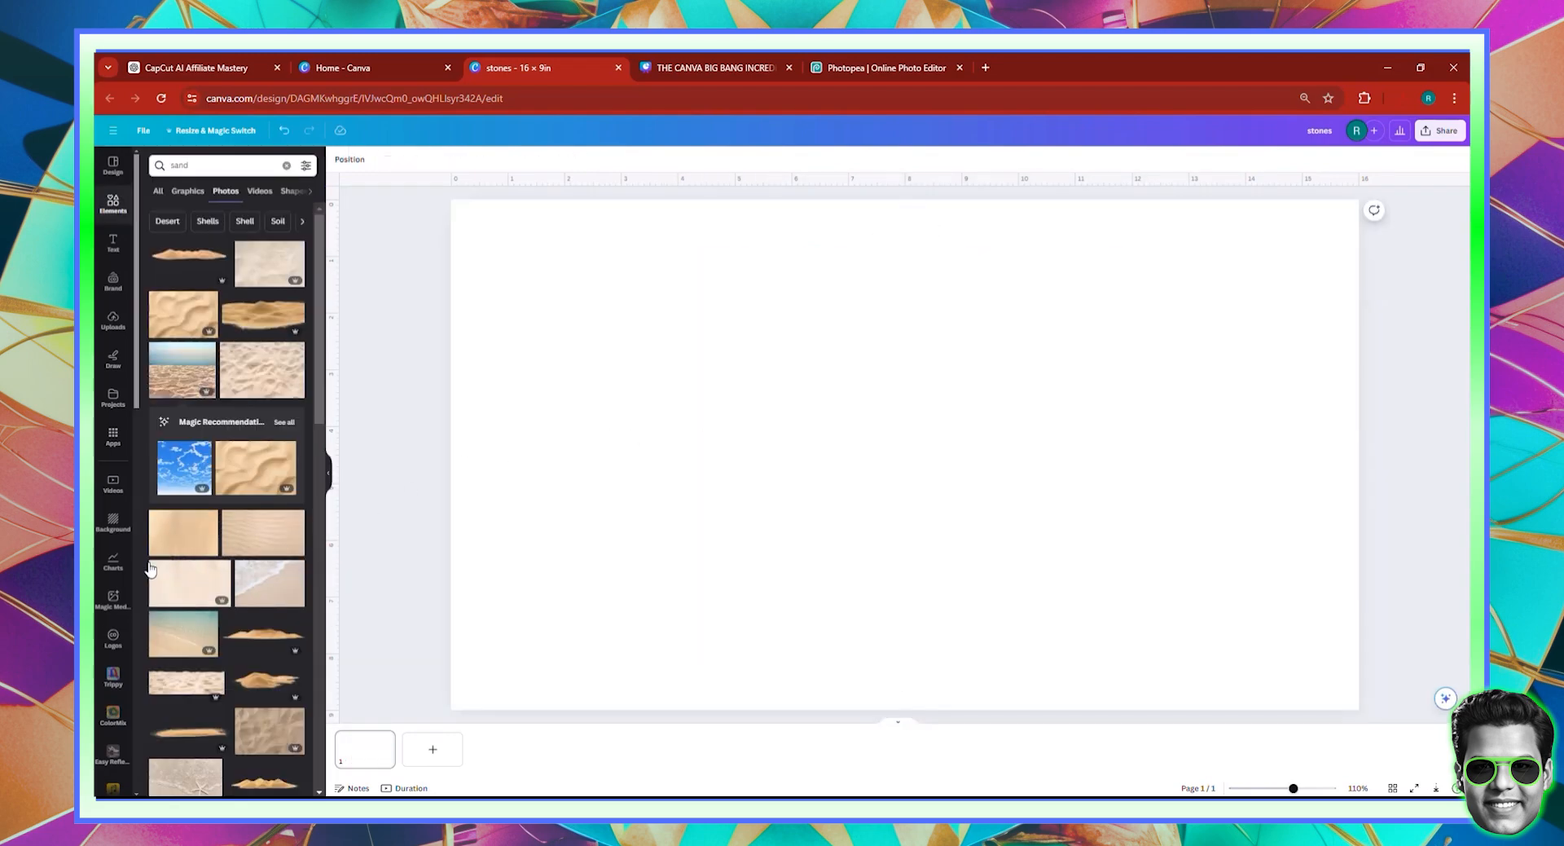
click(266, 534)
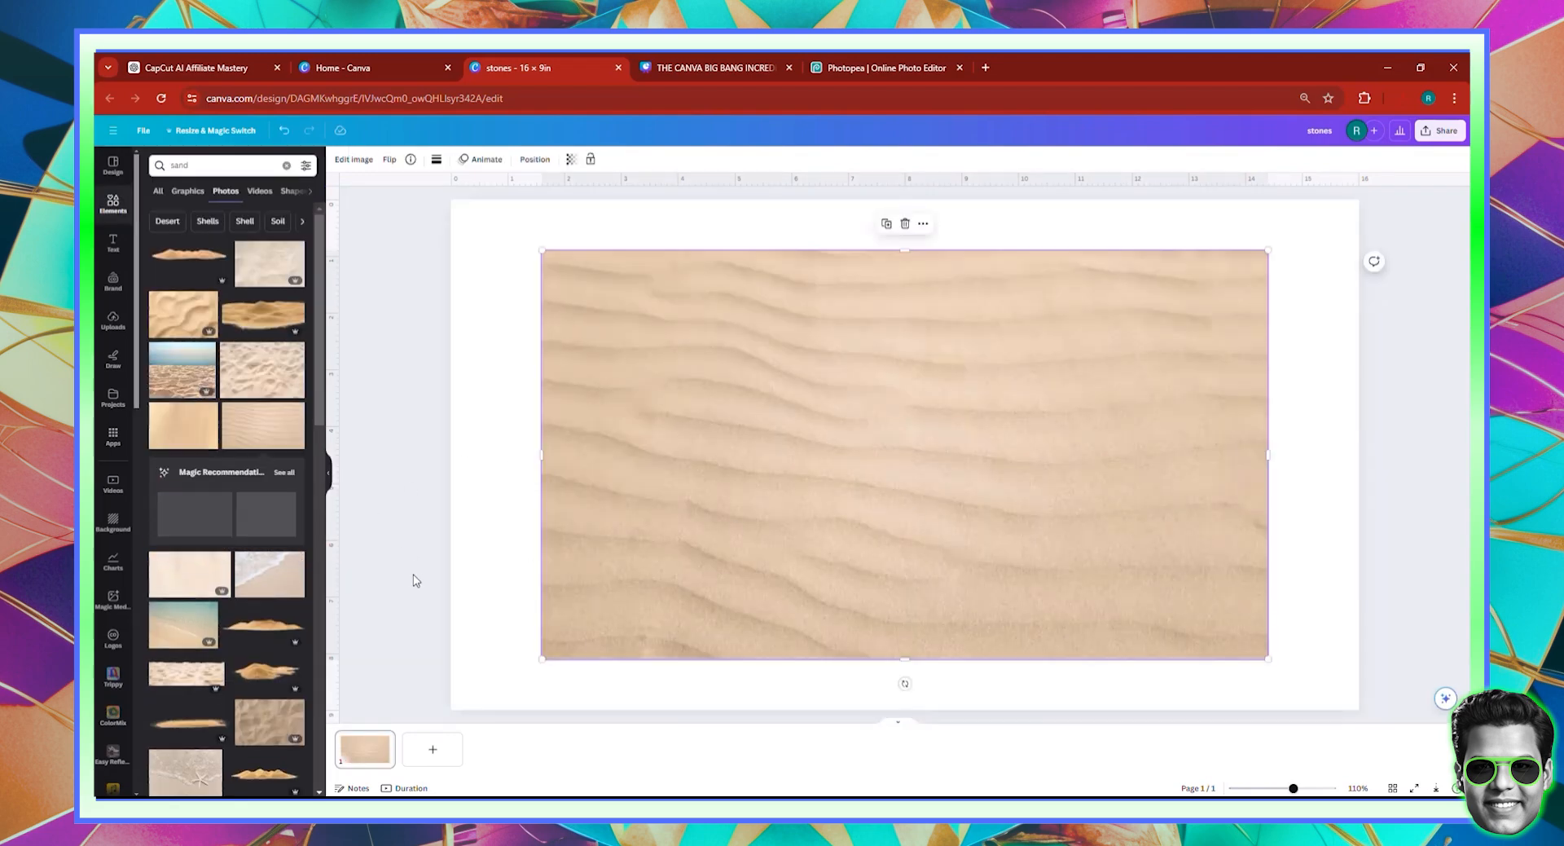
key(Delete)
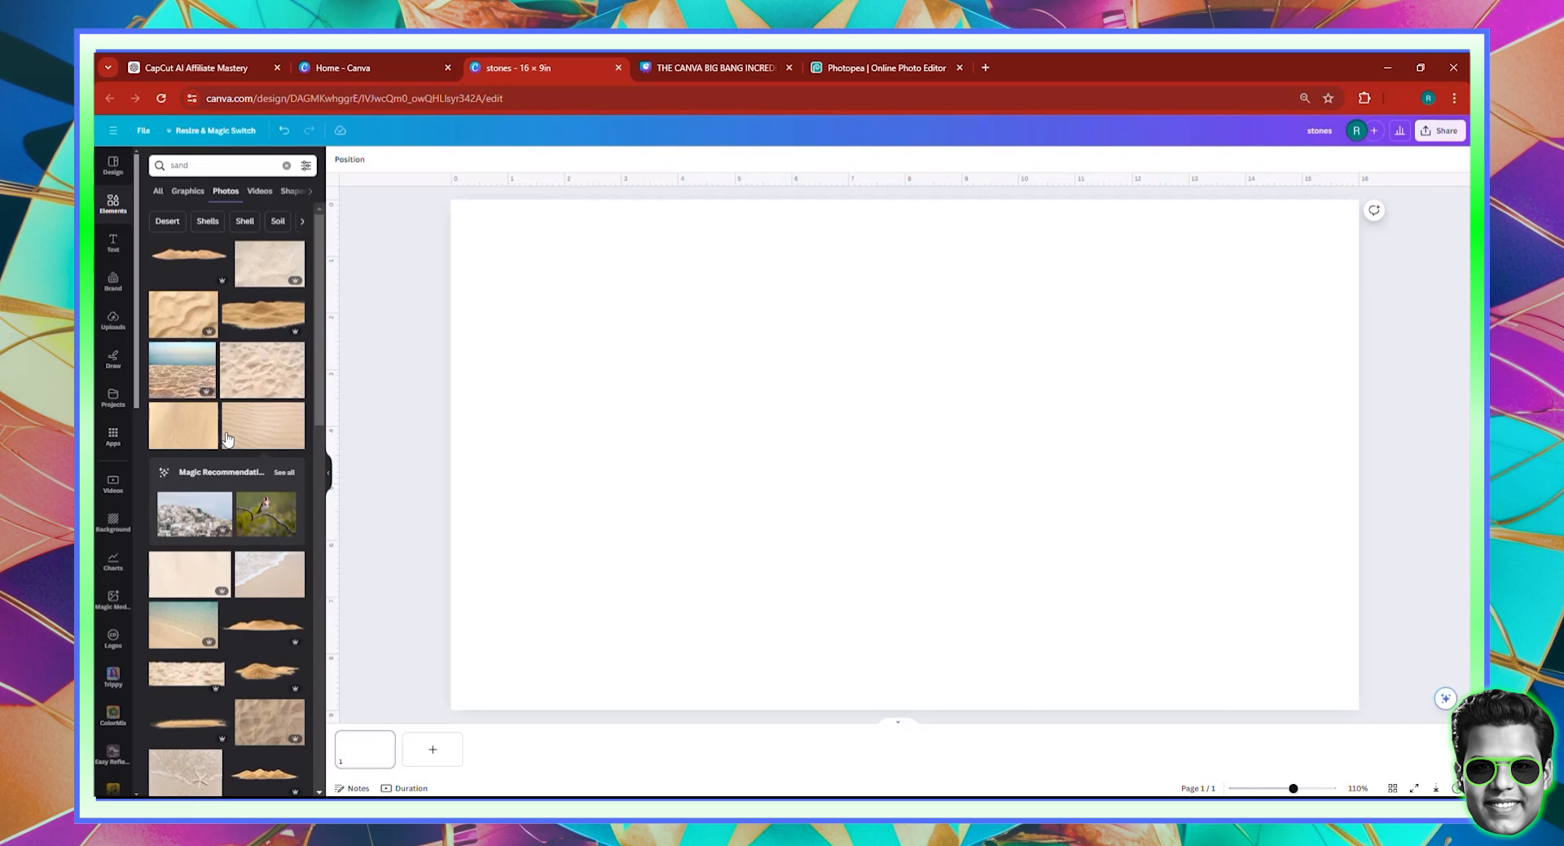
click(255, 378)
key(Delete)
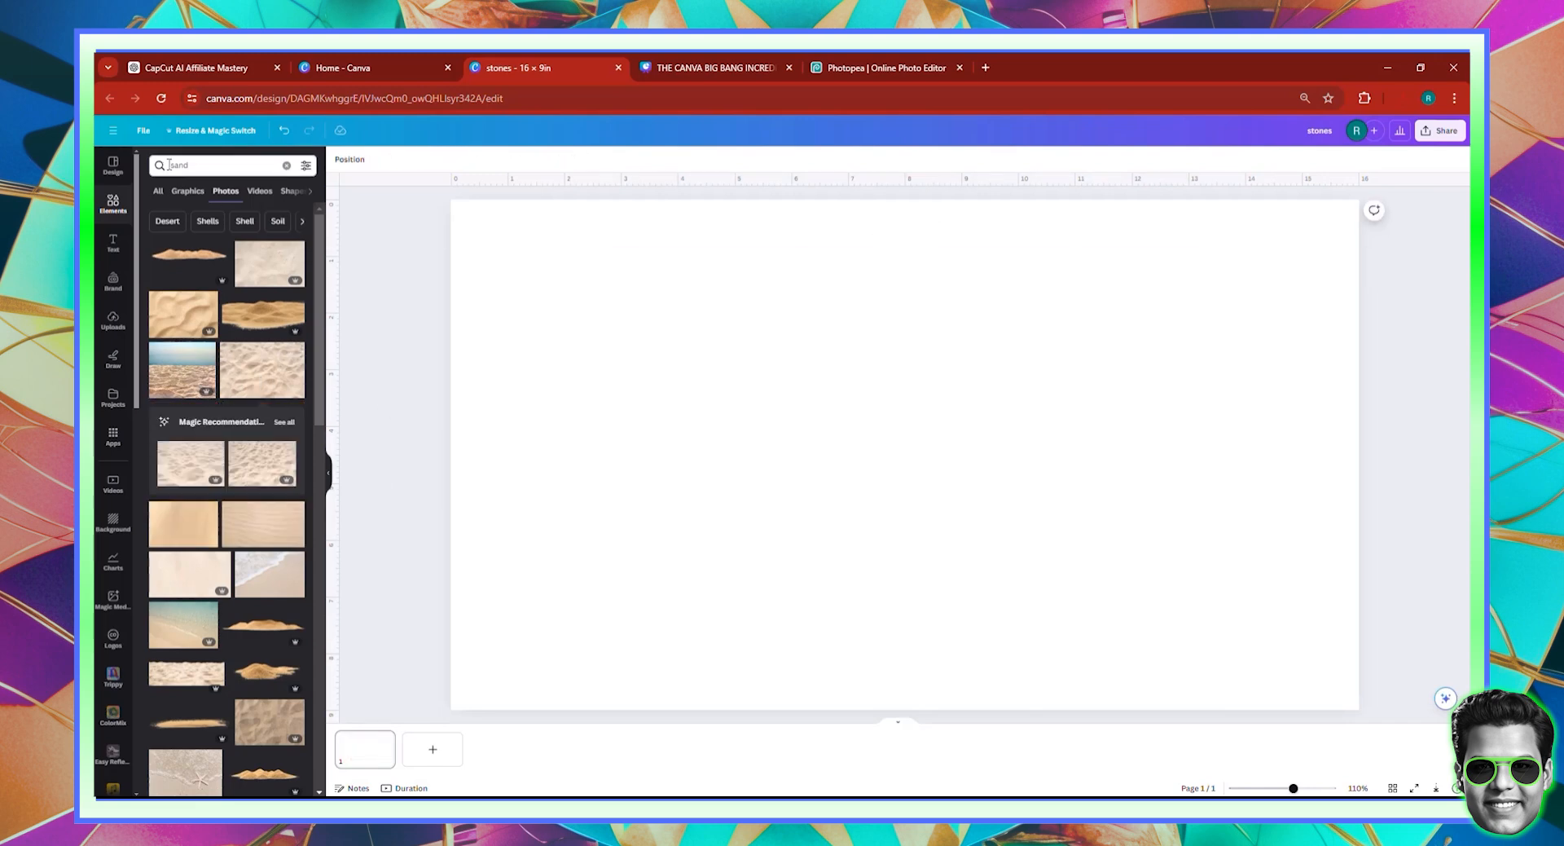
Step: Search the photos for desert sand and set the orange dunes photo with the footprint ridge as the page background
click(169, 166)
click(176, 167)
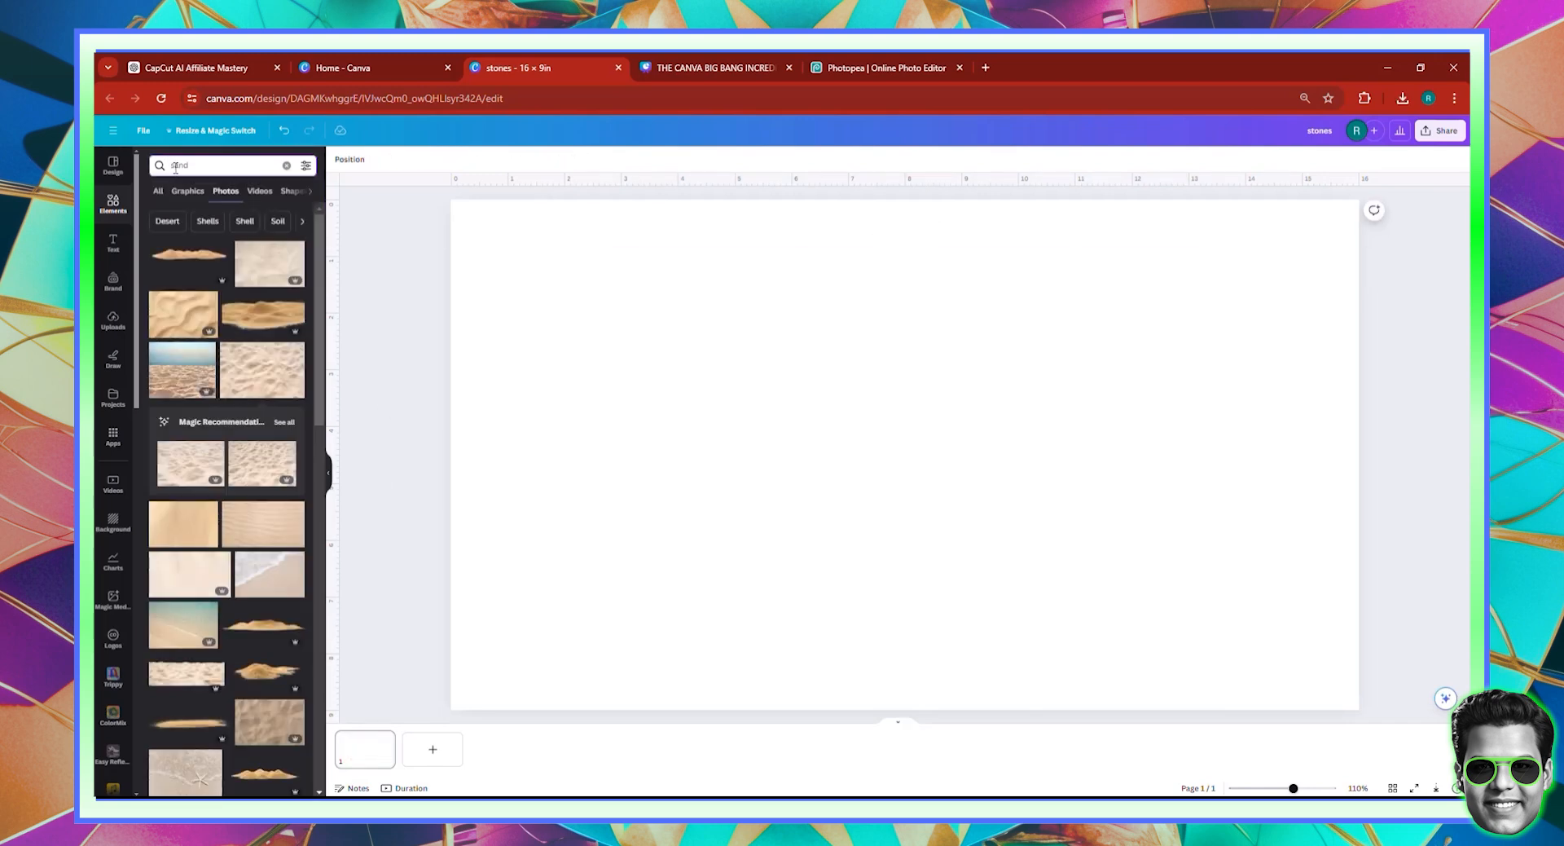
text(desert)
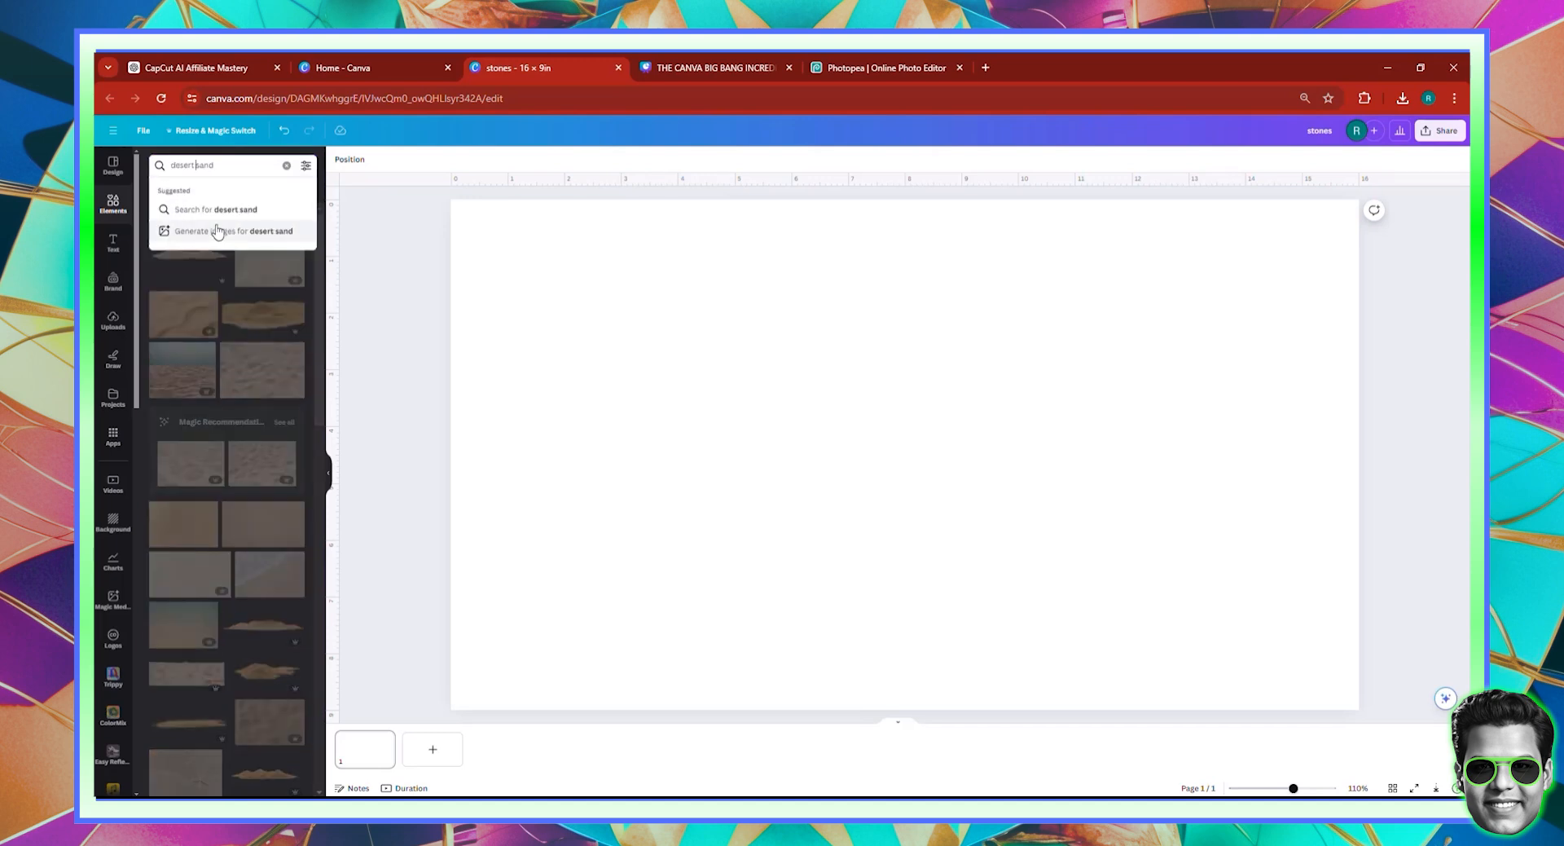
key(Return)
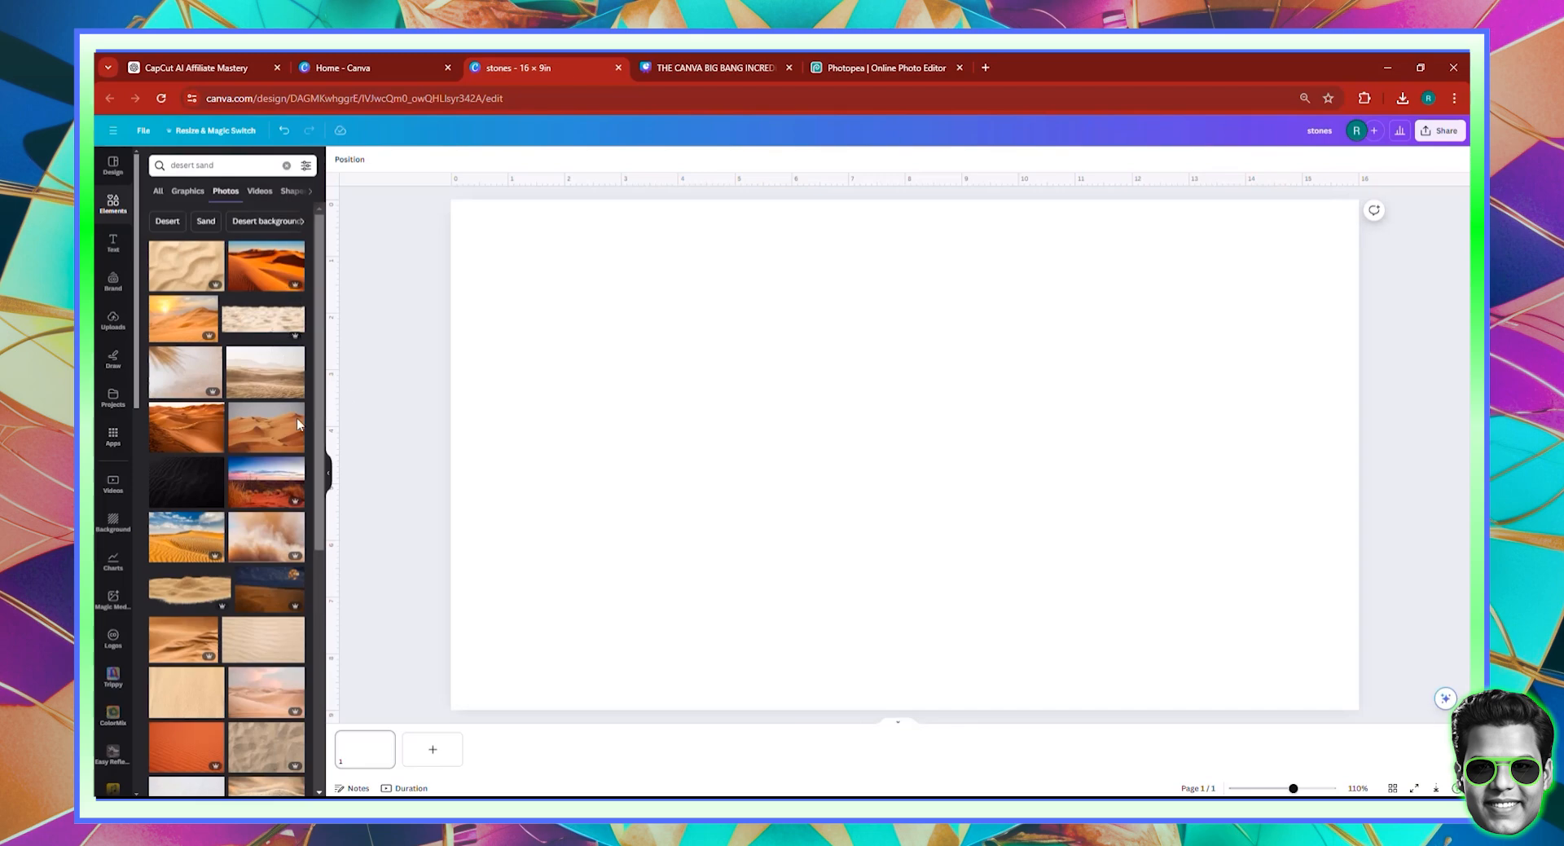
click(179, 429)
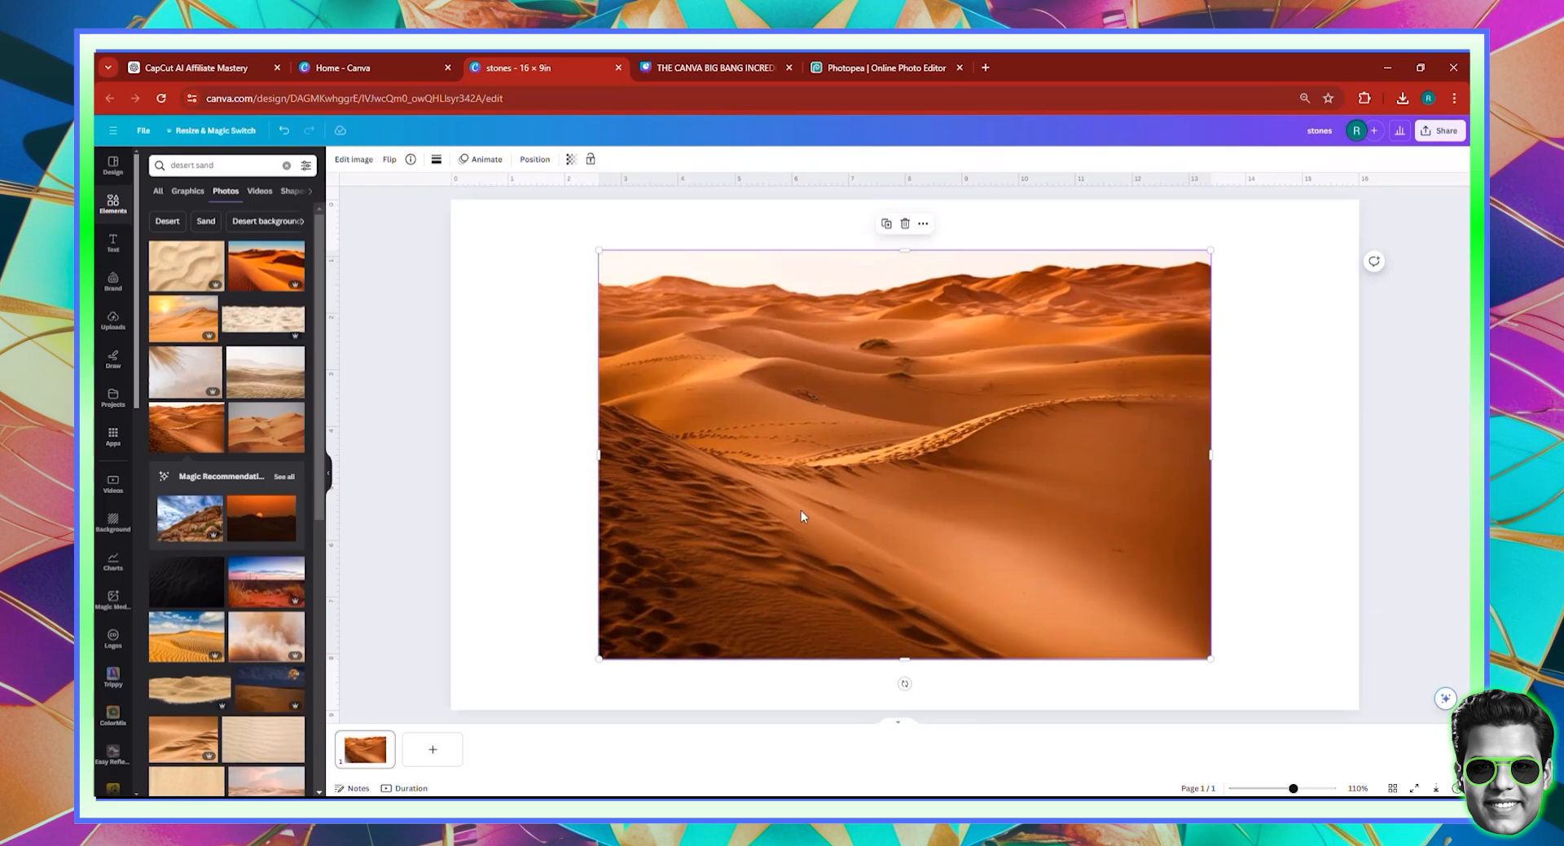
right_click(757, 422)
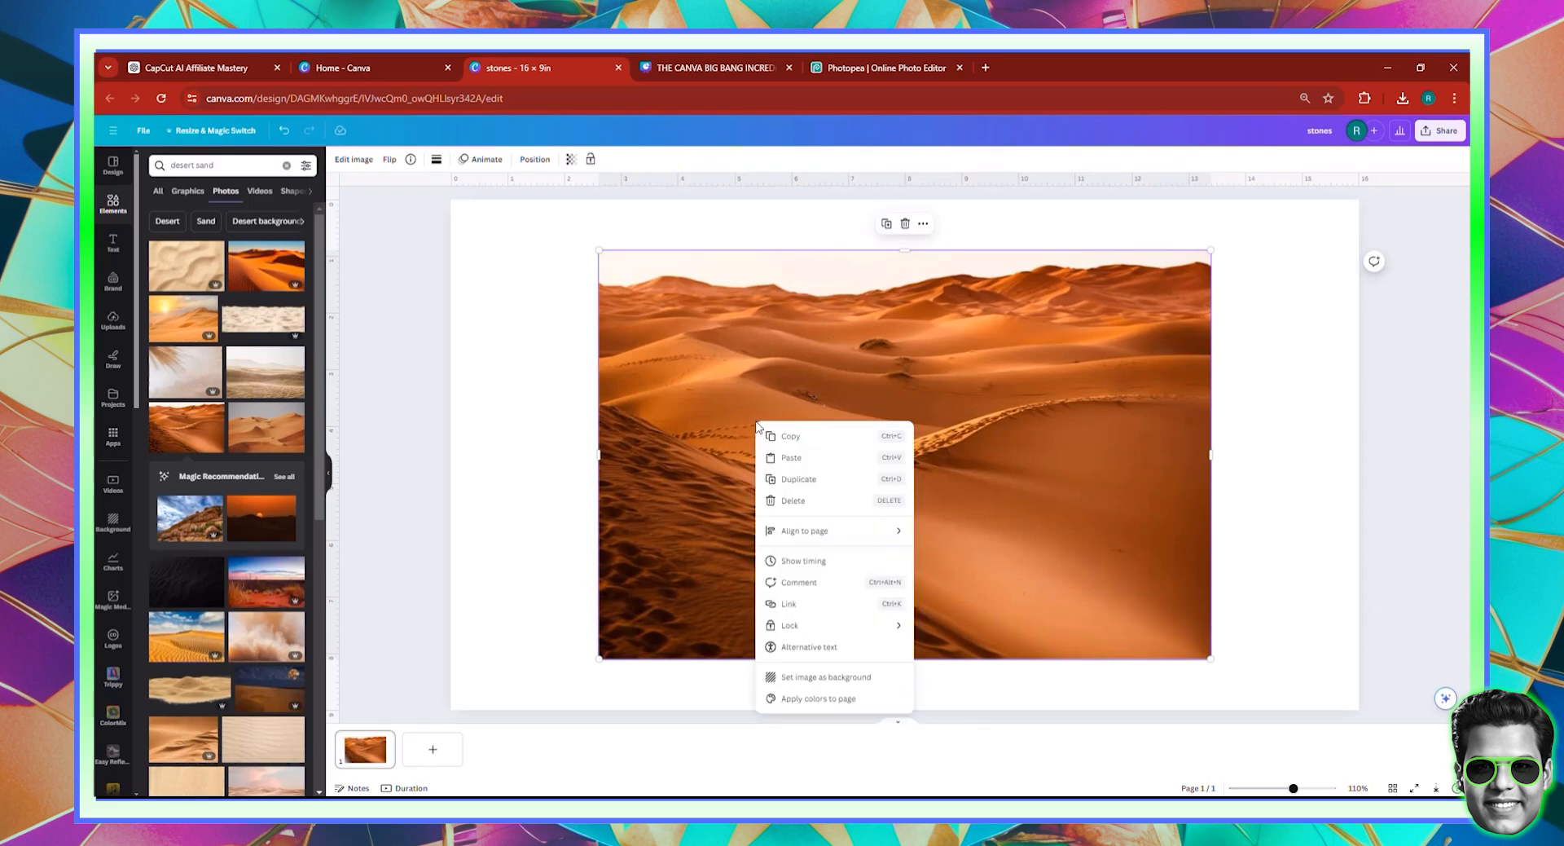
click(837, 679)
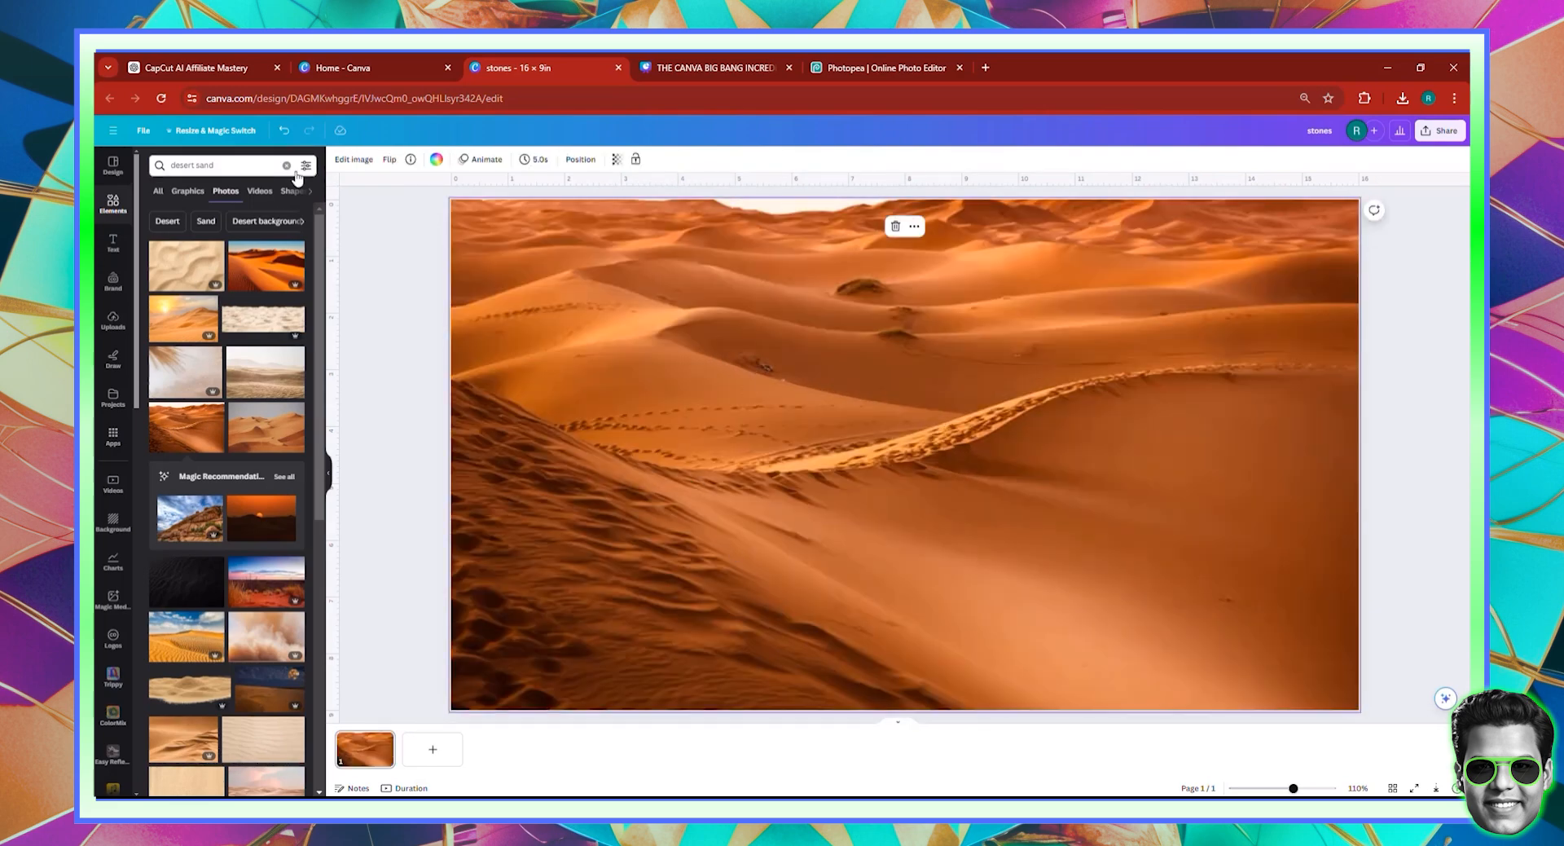
Step: Apply Auto-adjust to the whole desert dunes background image
click(371, 160)
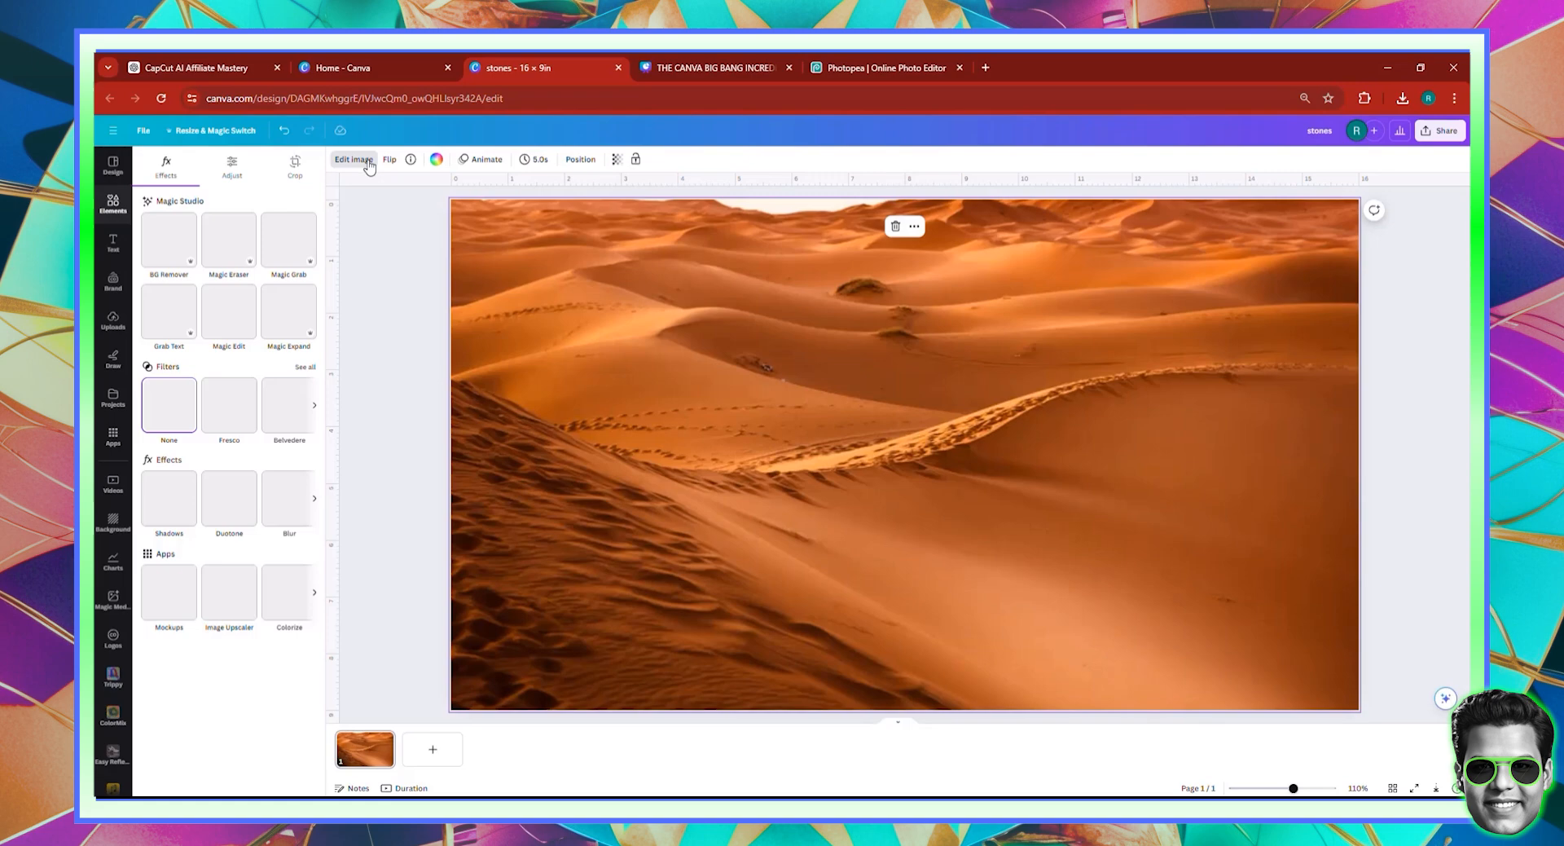
click(232, 167)
click(231, 213)
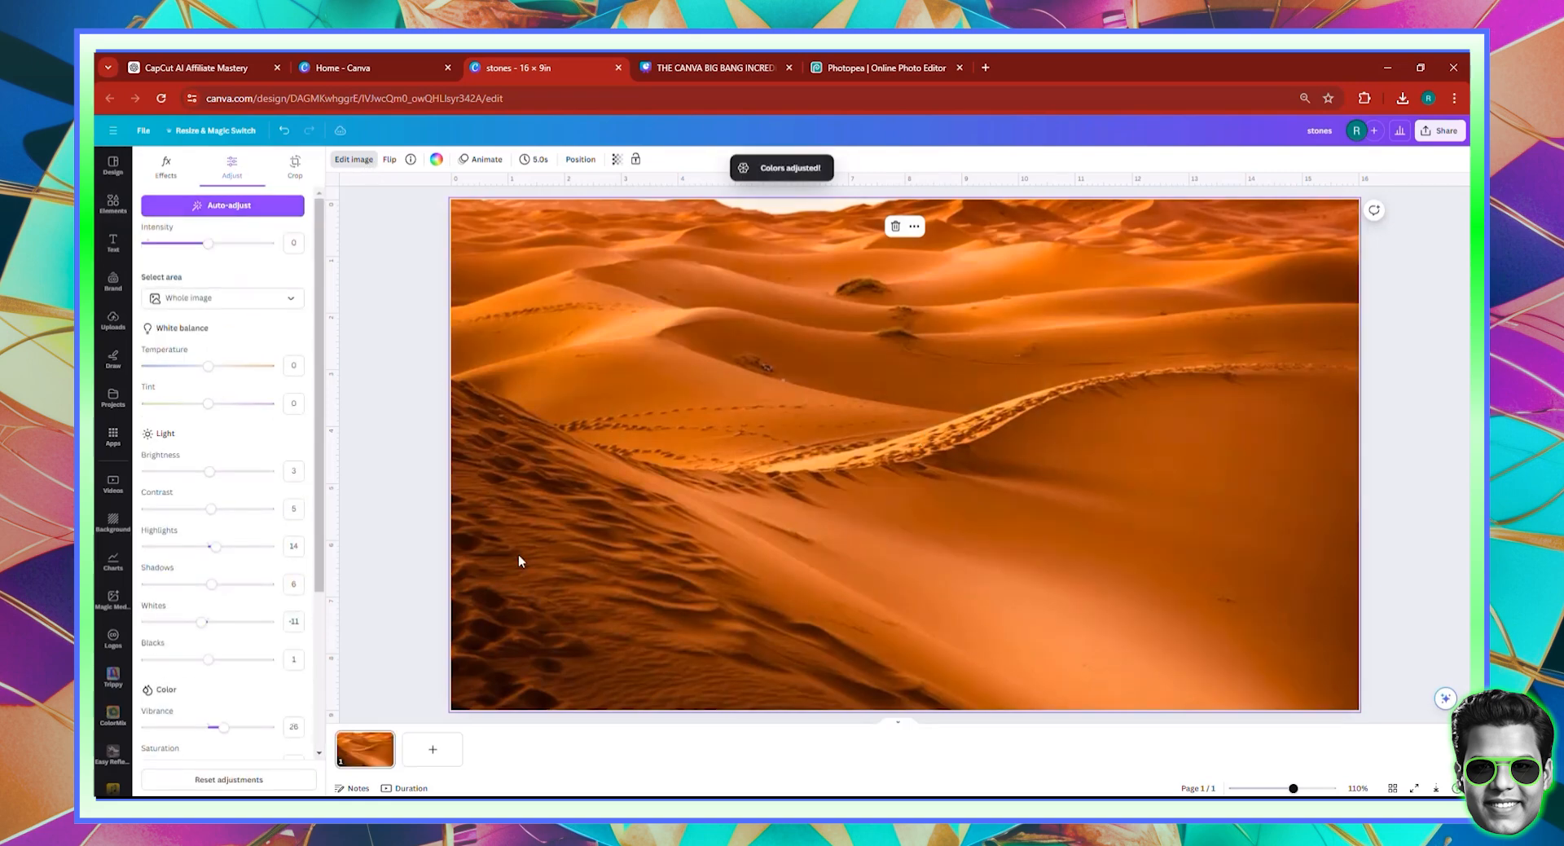
Step: Rename the design as sand and download it as a PNG at size 1
click(1439, 131)
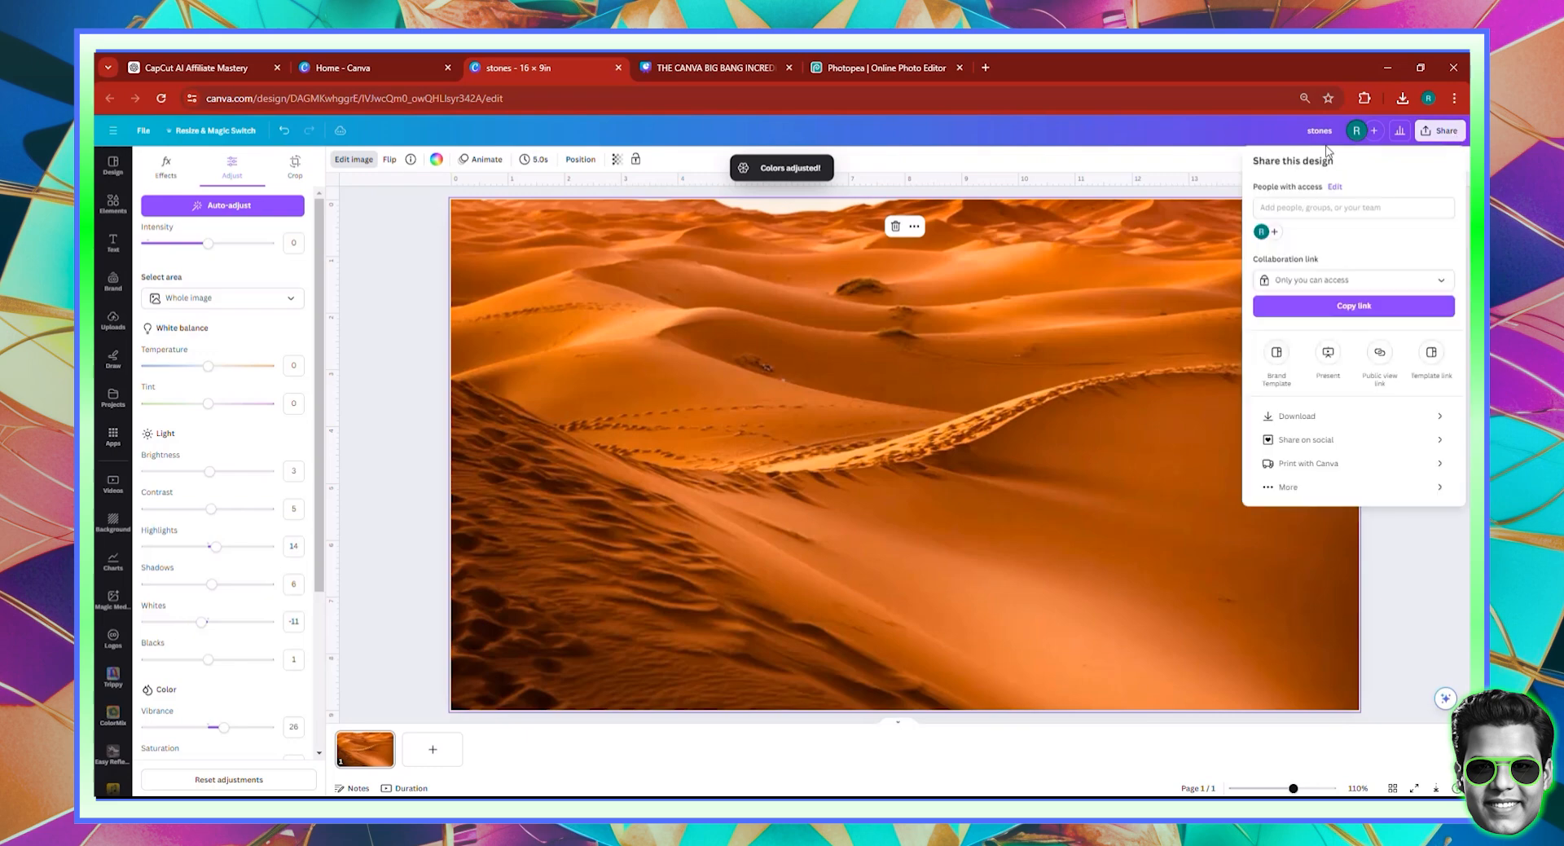
click(1327, 133)
click(1324, 131)
text(sand)
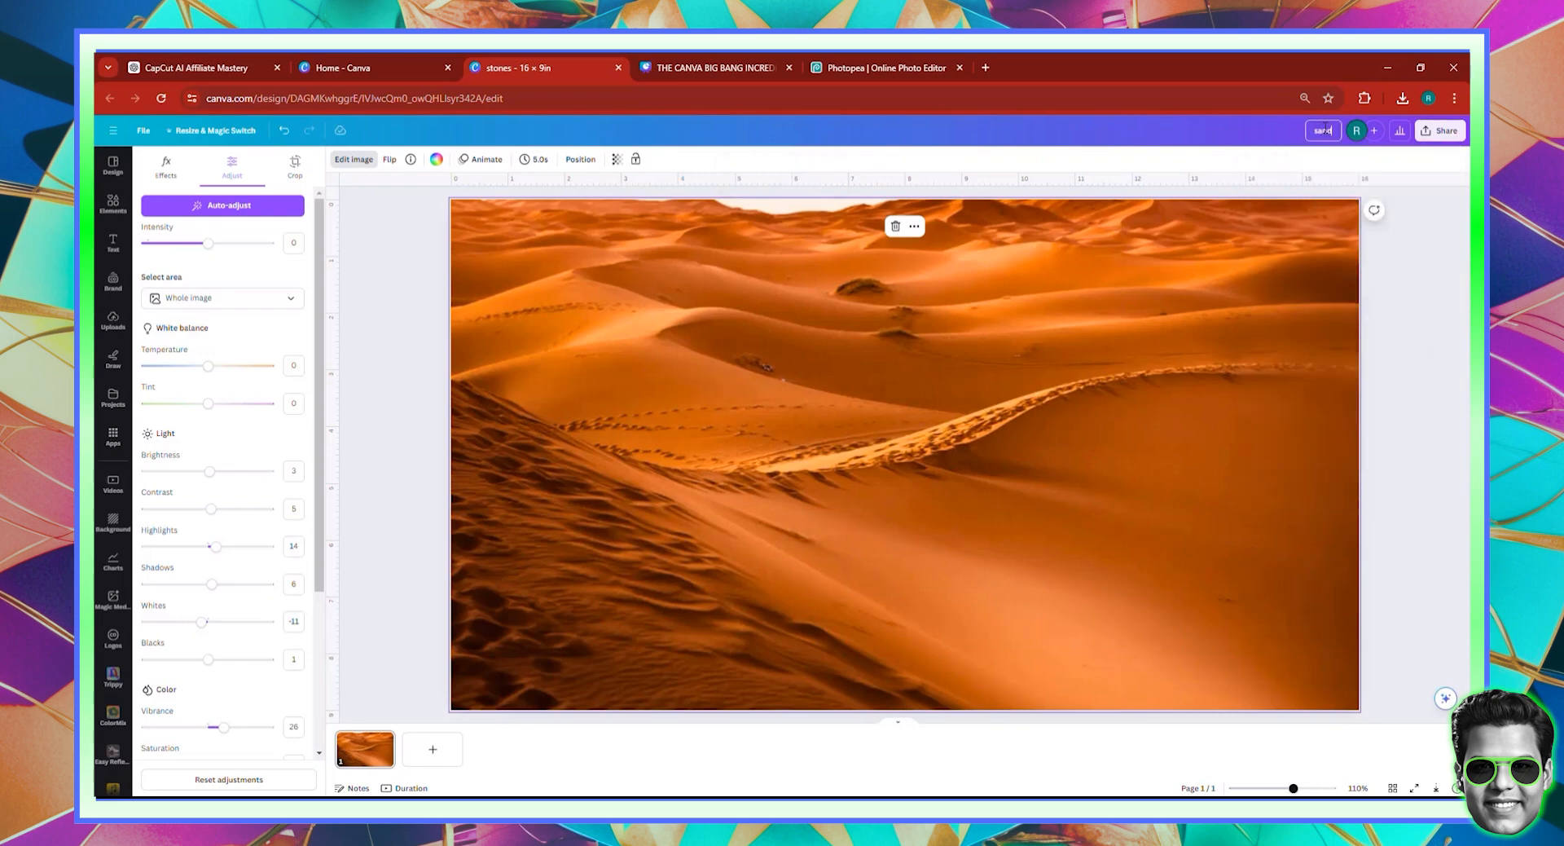
click(1442, 132)
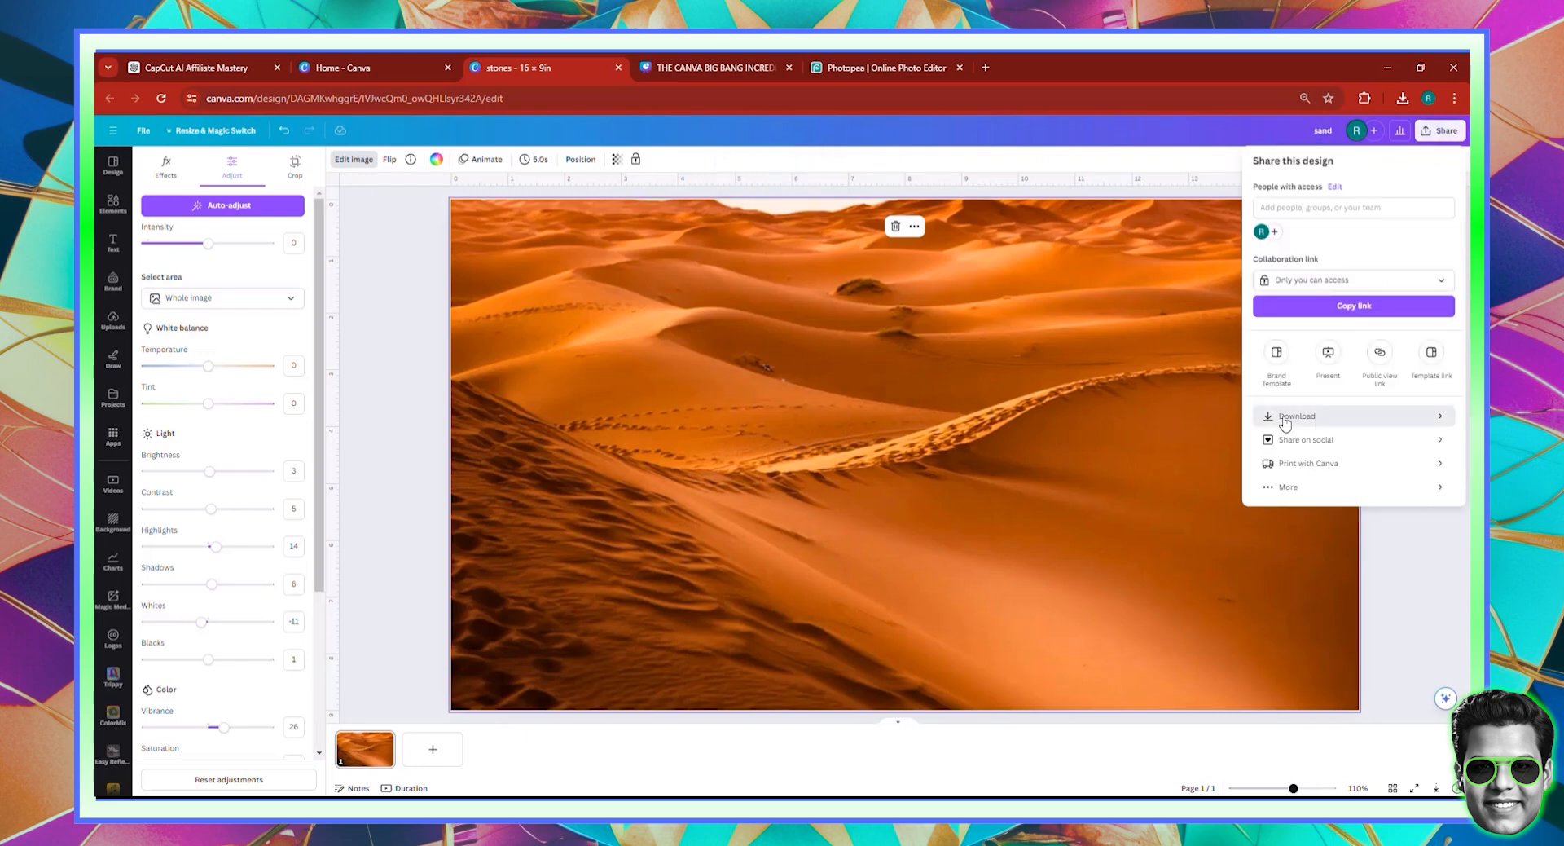
click(1308, 416)
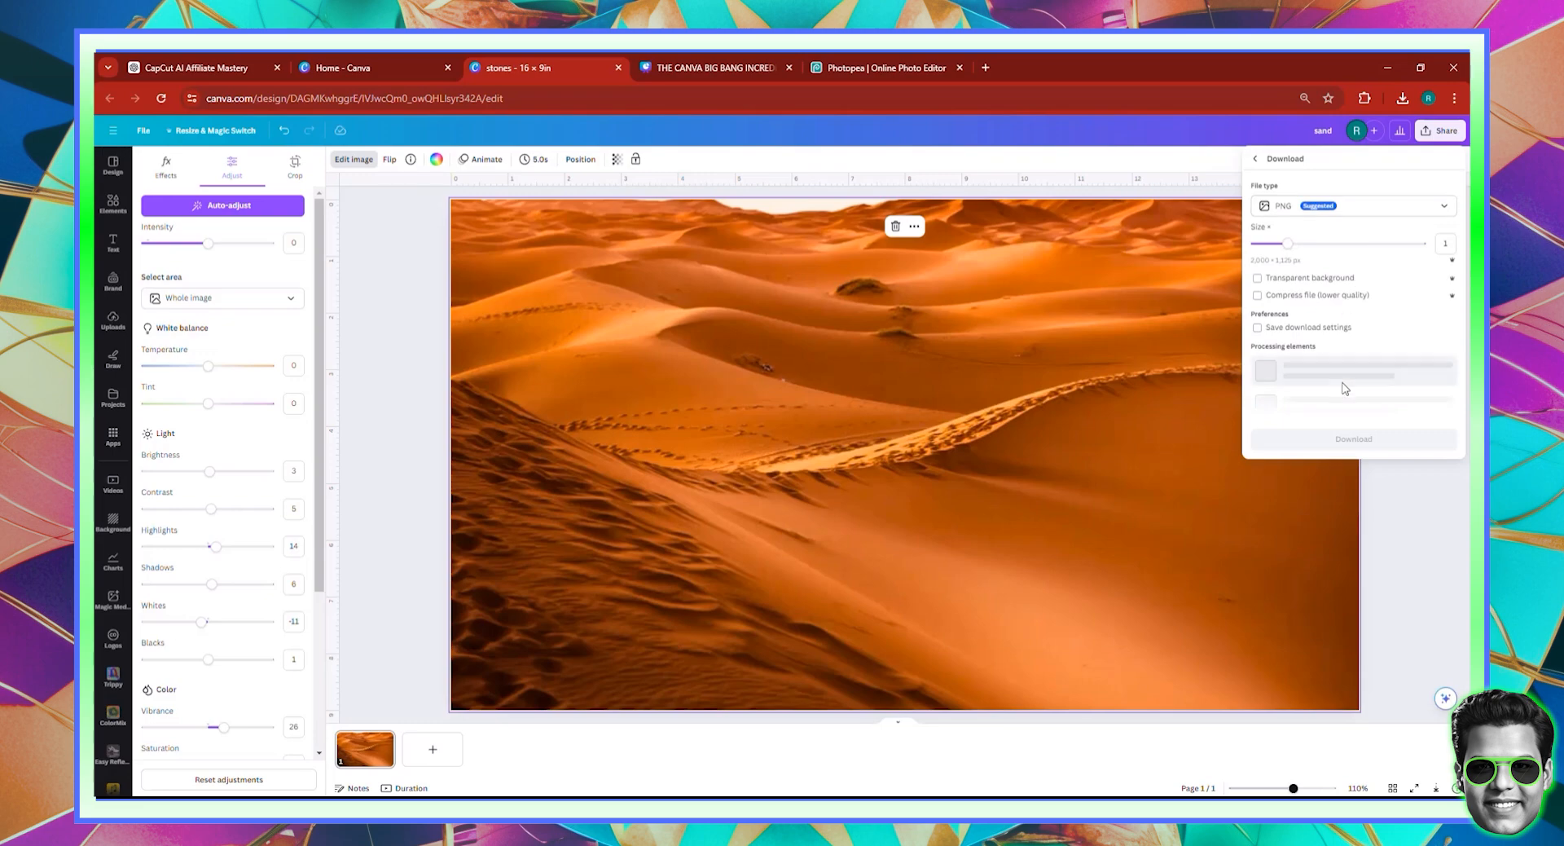
click(1354, 351)
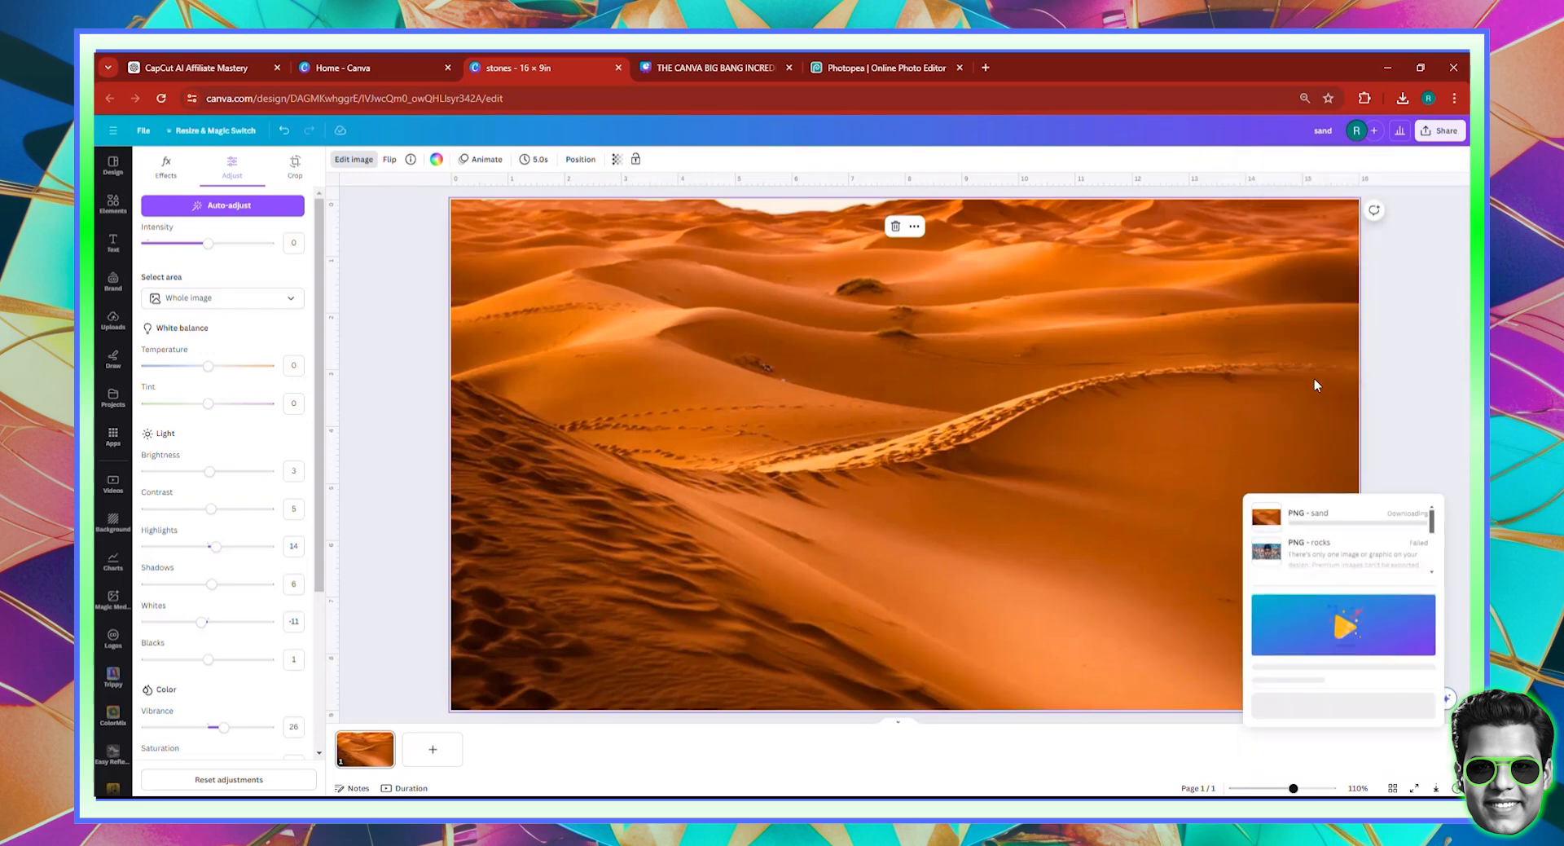
Step: Switch to Photopea, close the stones document and open the downloaded sand (1) image
click(879, 68)
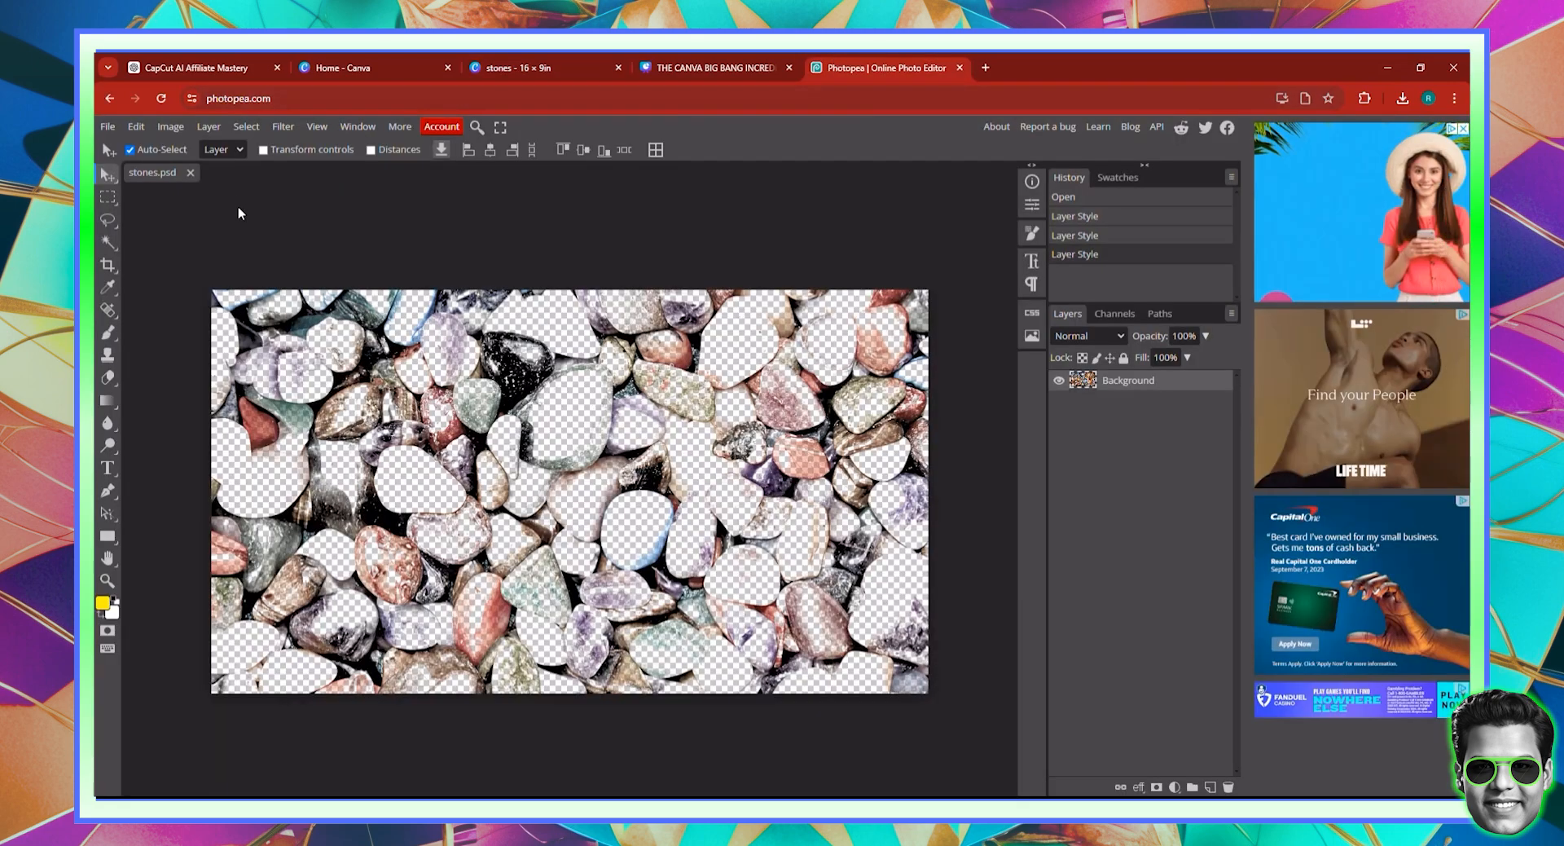
click(190, 174)
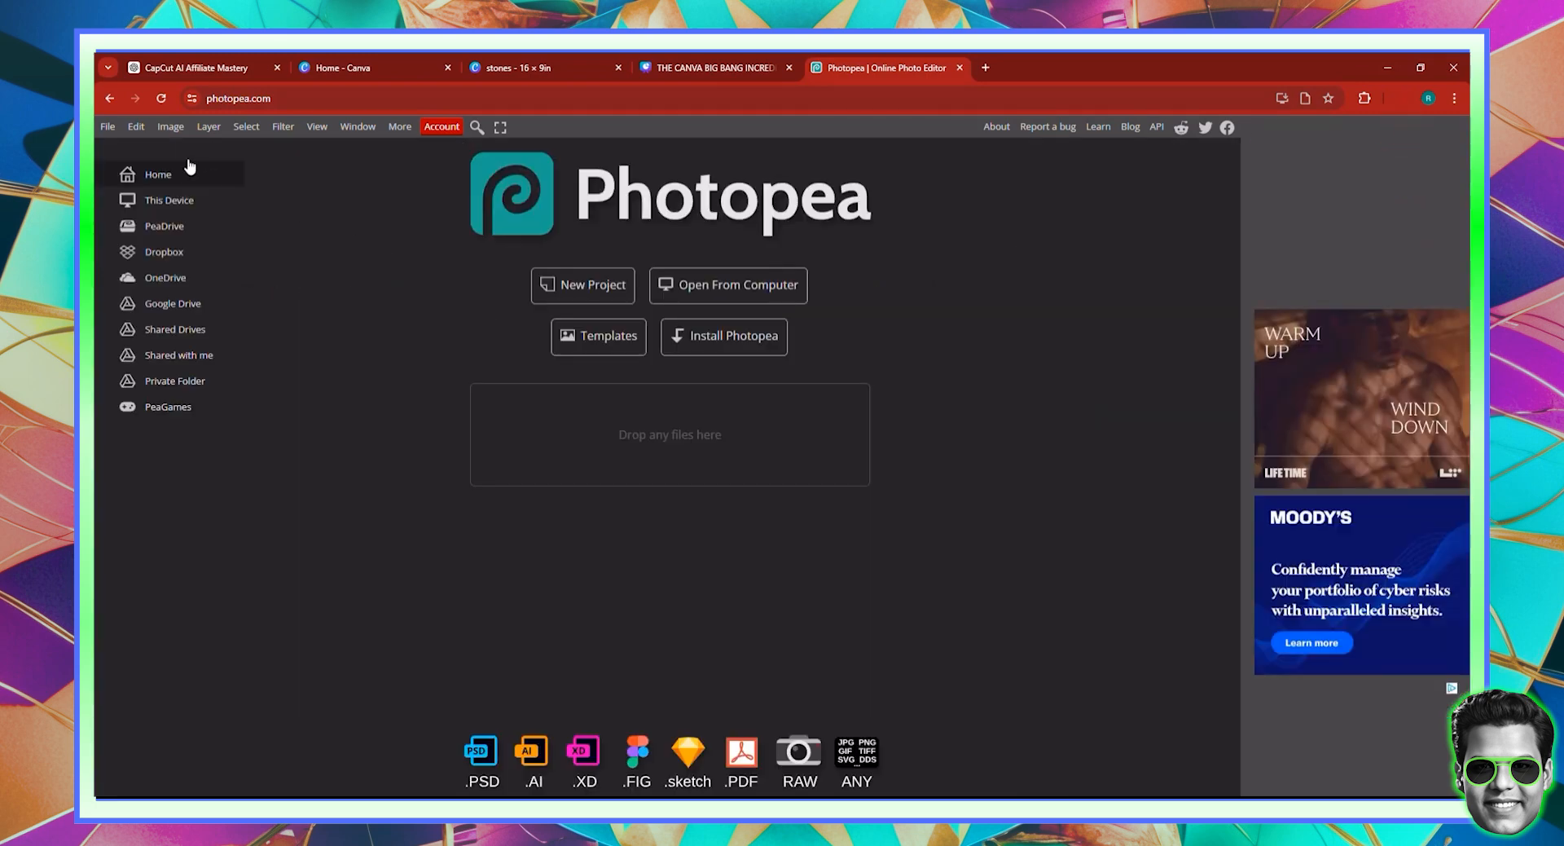
click(105, 128)
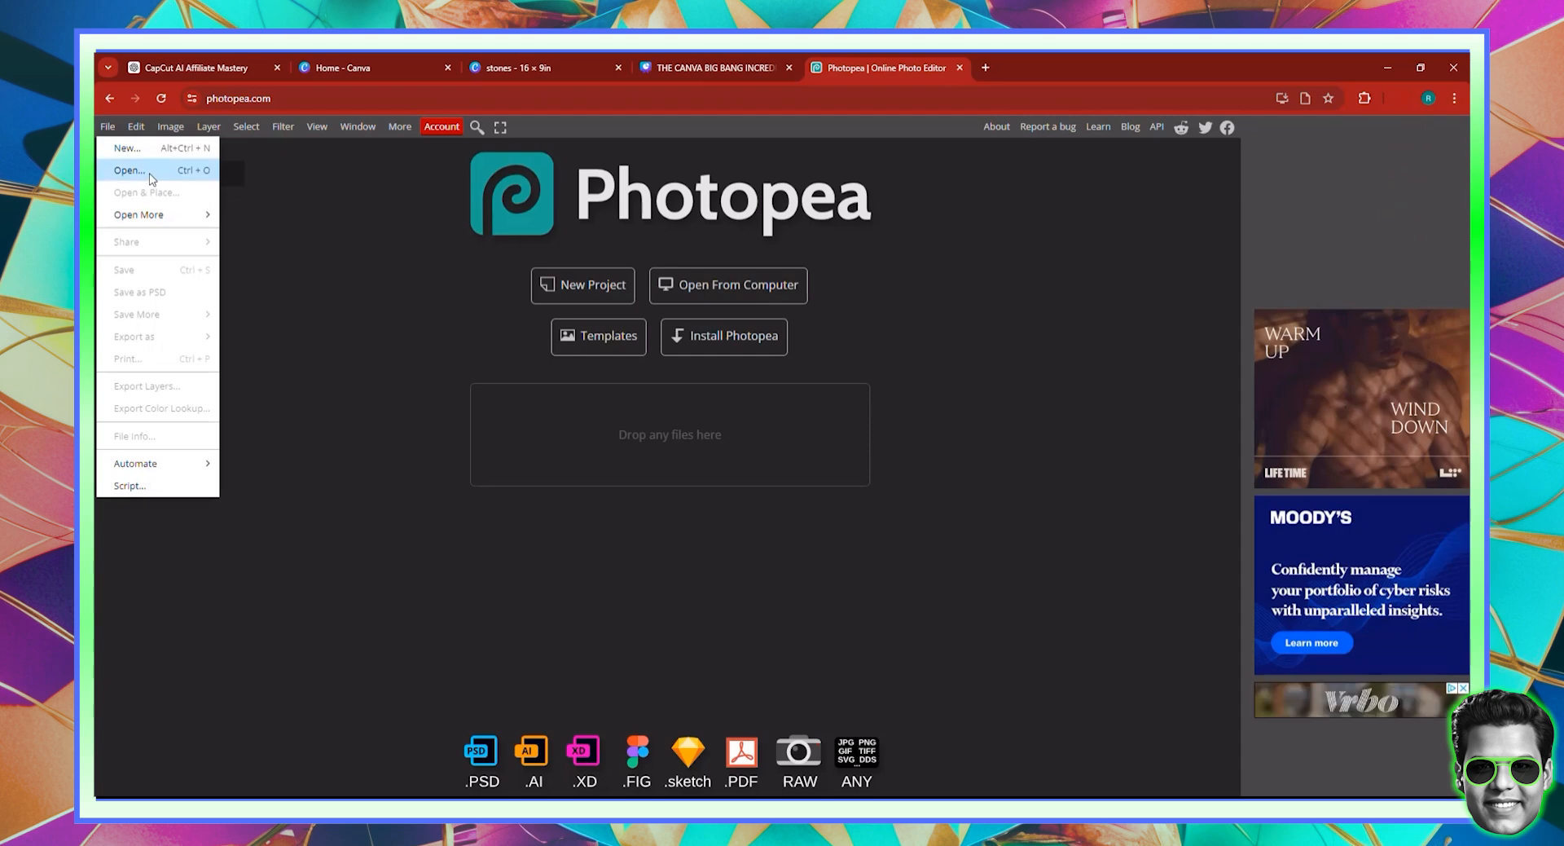
click(146, 173)
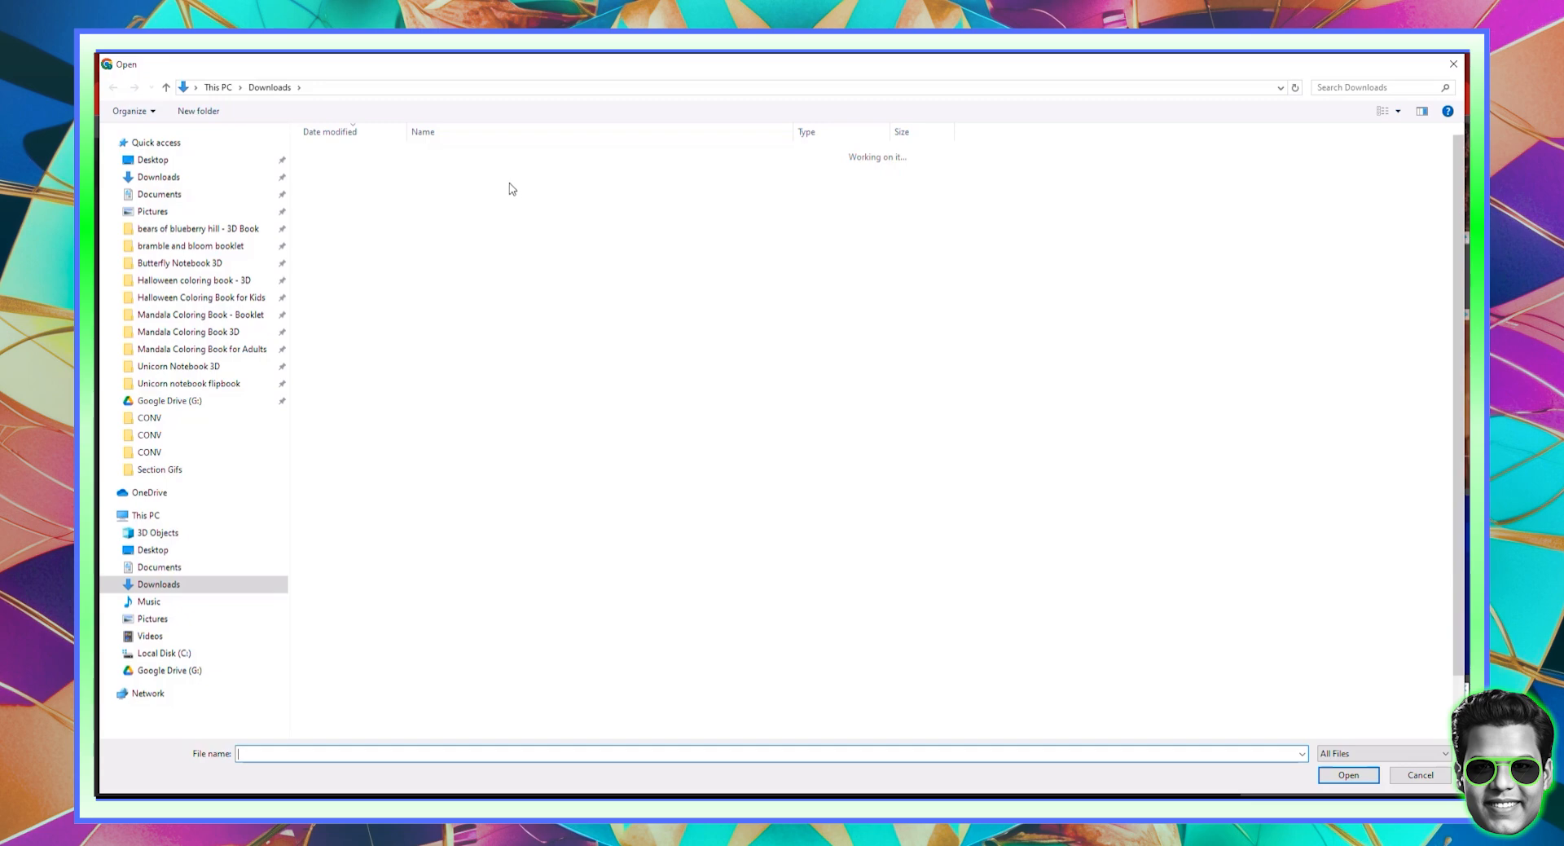
double_click(446, 176)
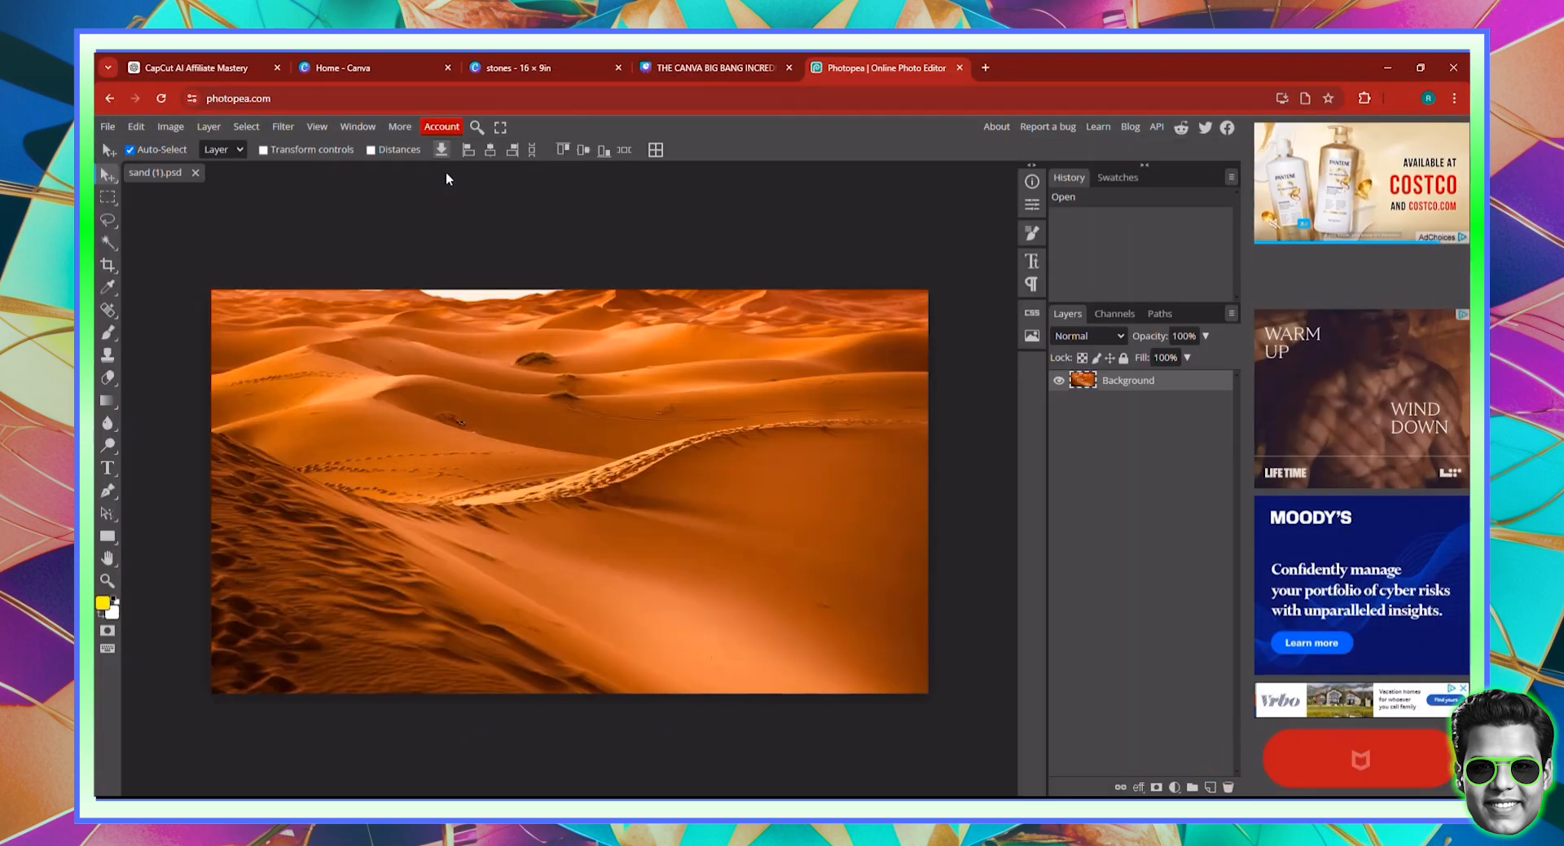
Step: Open the Background layer's blending options and split the Current Layer Blend If ranges to 0/96 for shadows and 128/255 for highlights
double_click(1084, 385)
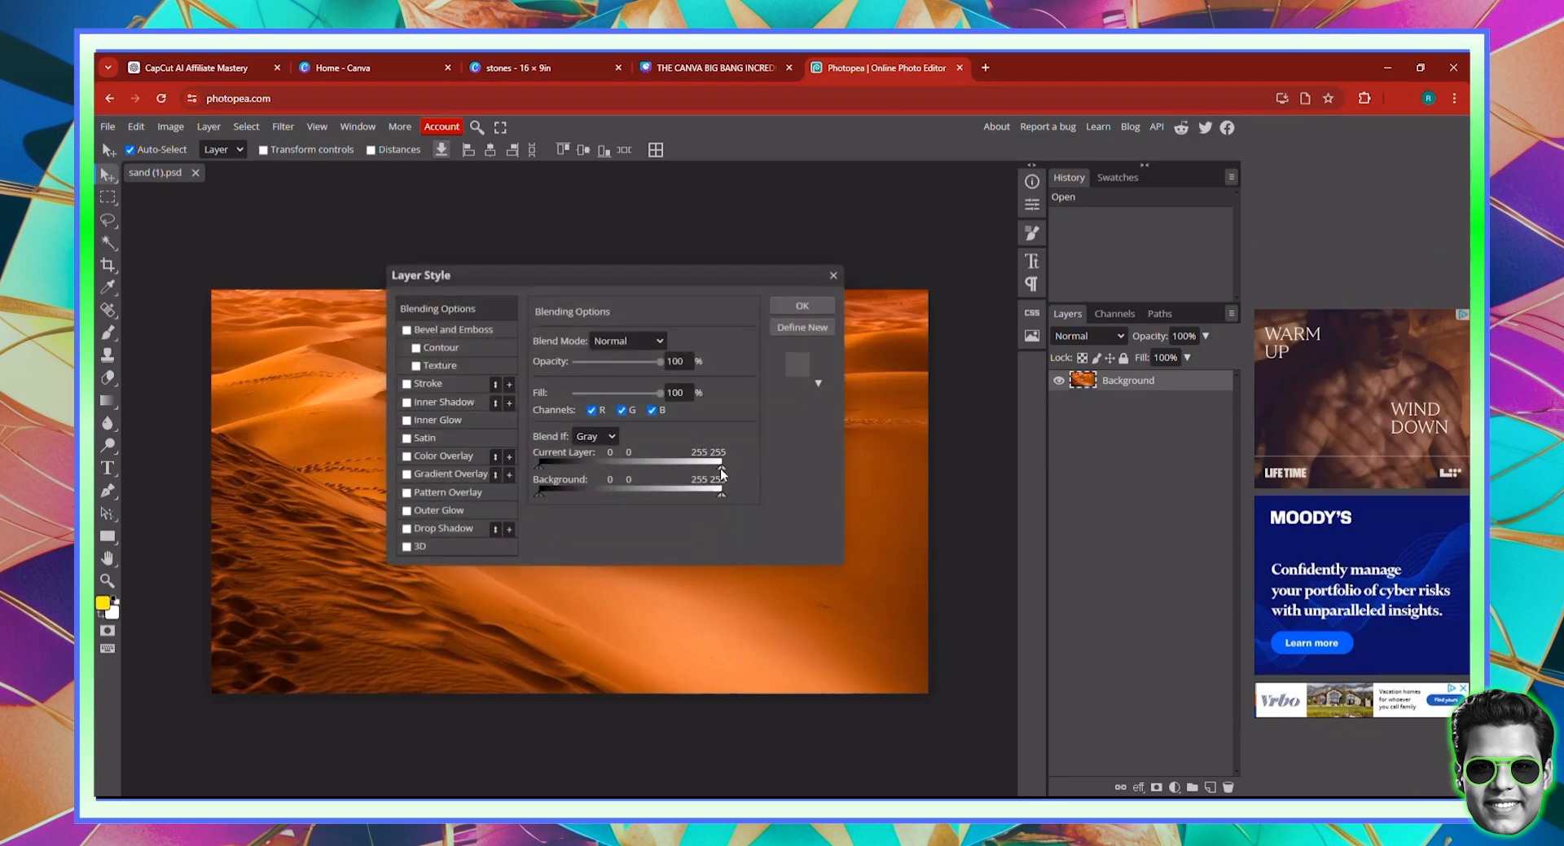
drag(722, 467, 691, 469)
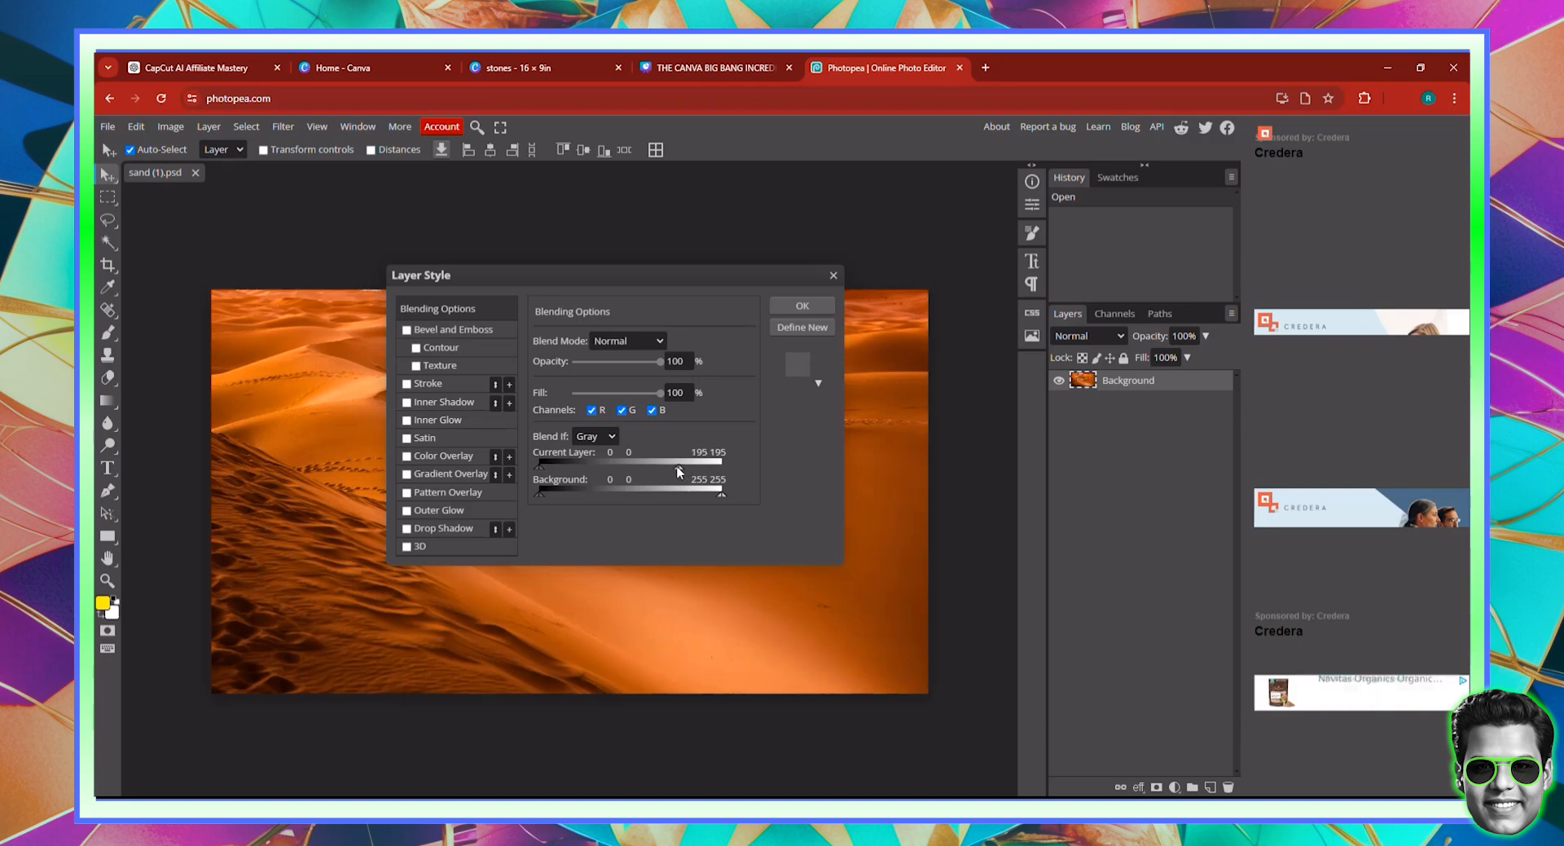
drag(691, 471, 783, 474)
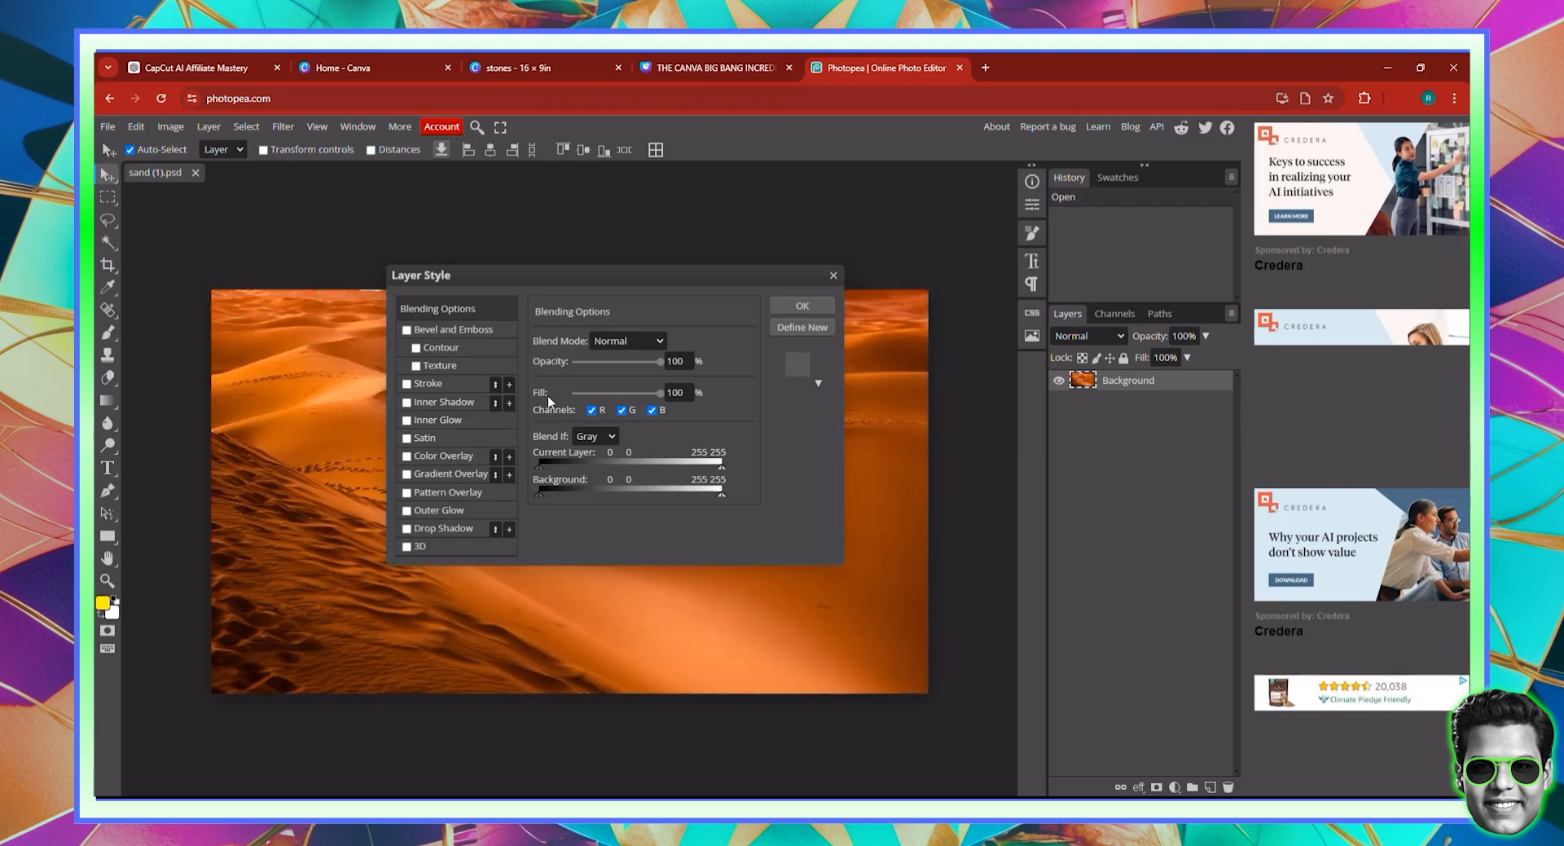
drag(570, 281, 628, 273)
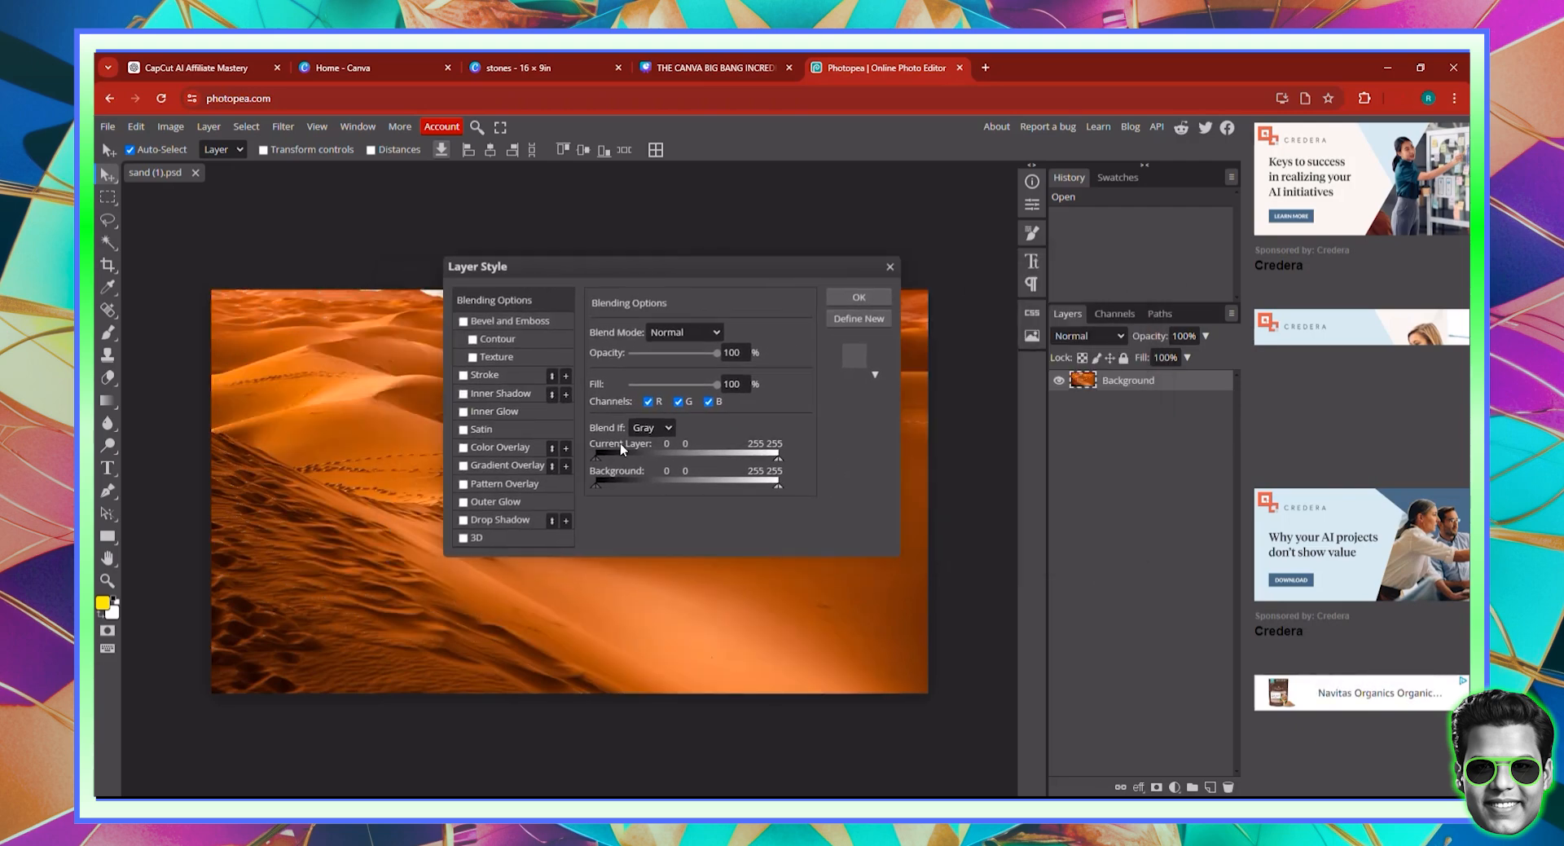
mouse_move(595, 457)
mouse_down()
mouse_move(673, 457)
mouse_move(584, 456)
mouse_up()
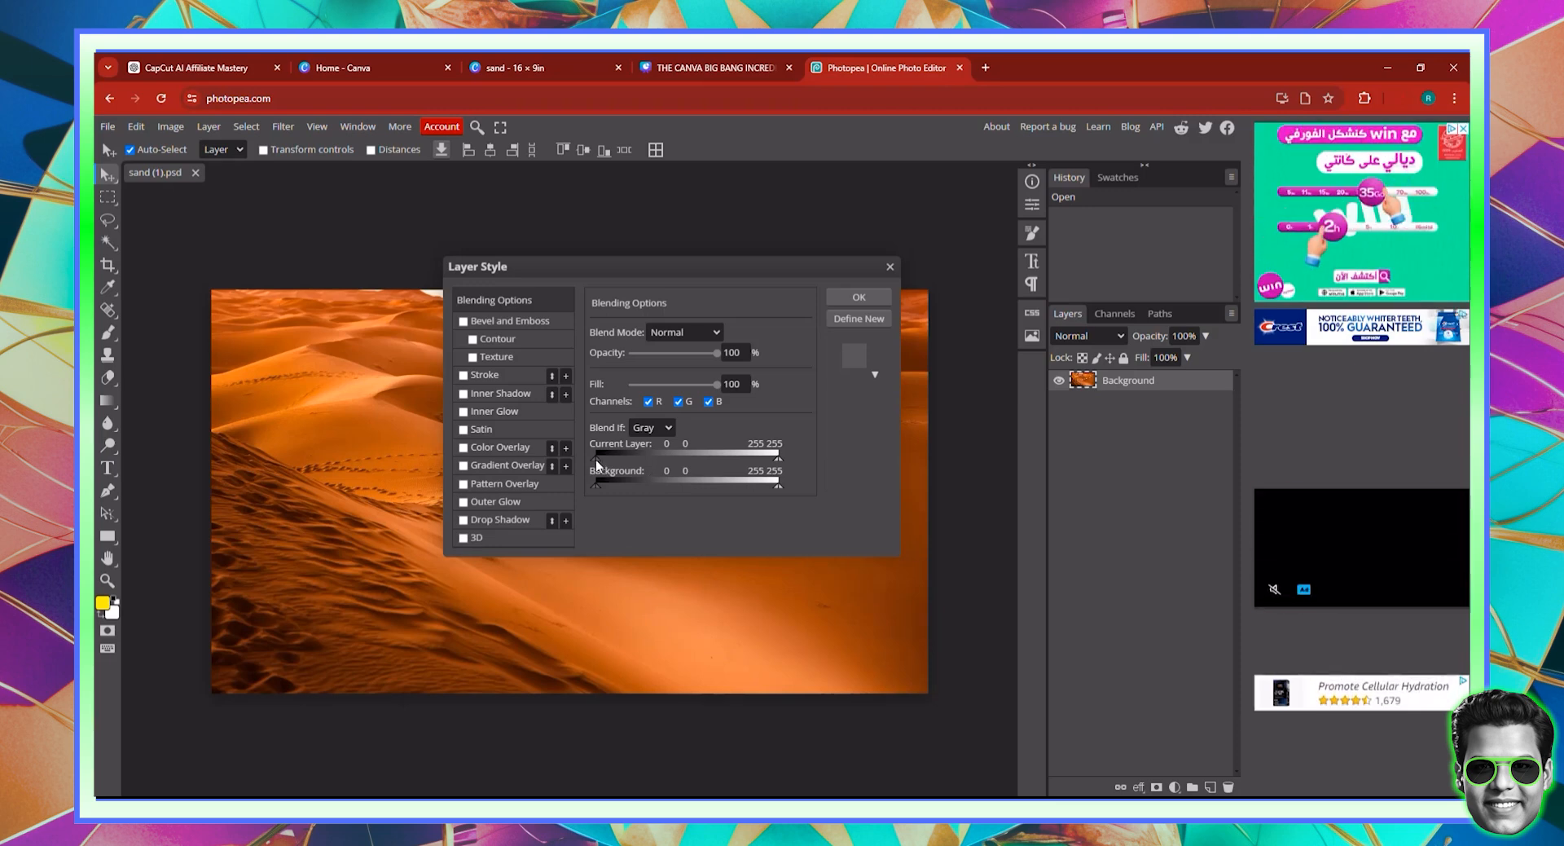
drag(594, 457, 665, 460)
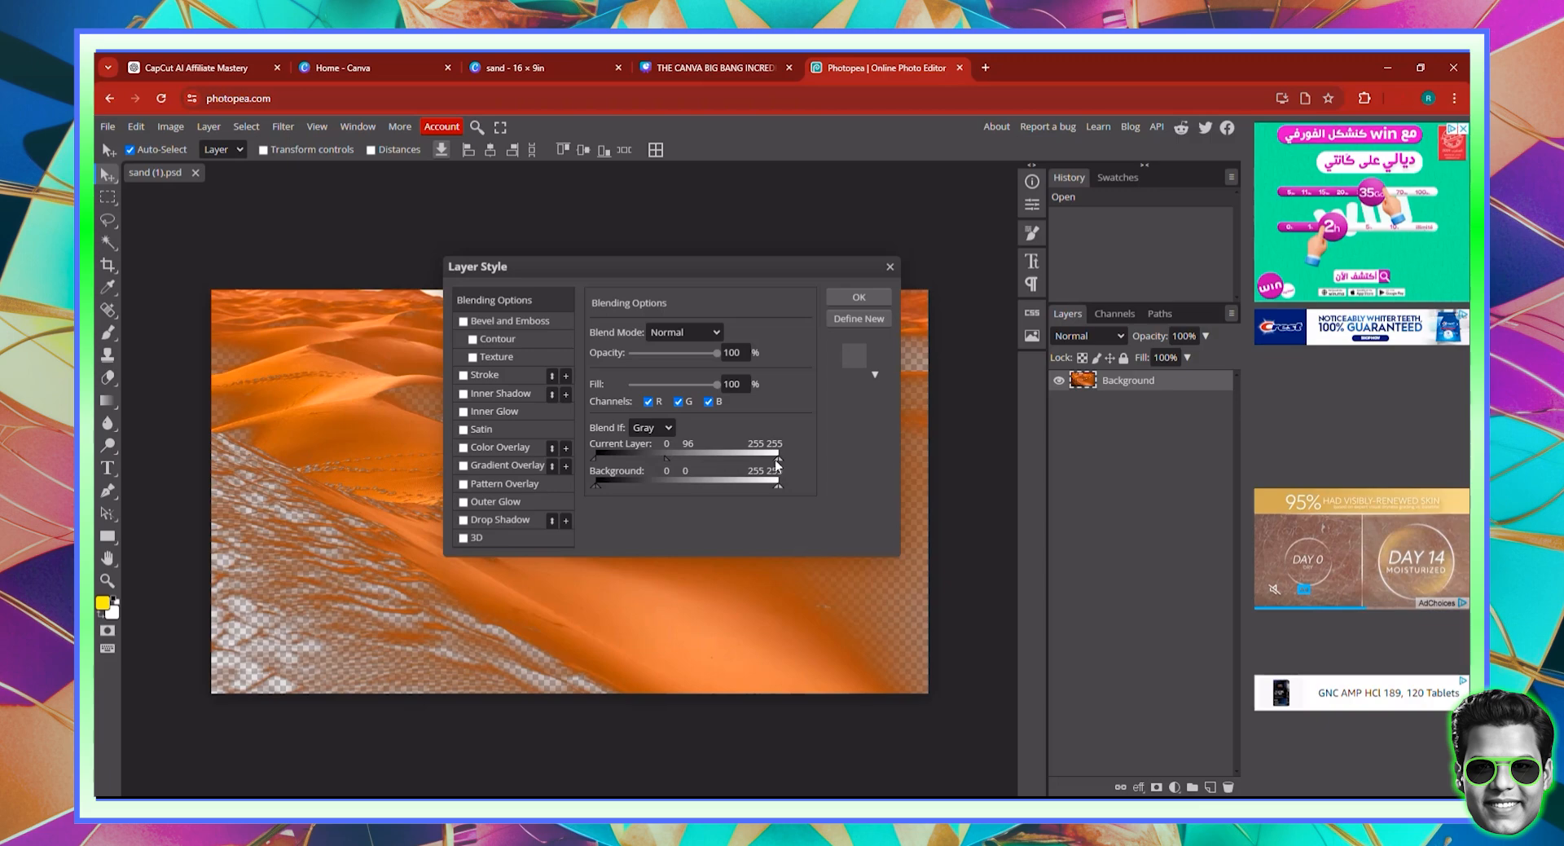
drag(766, 465, 687, 461)
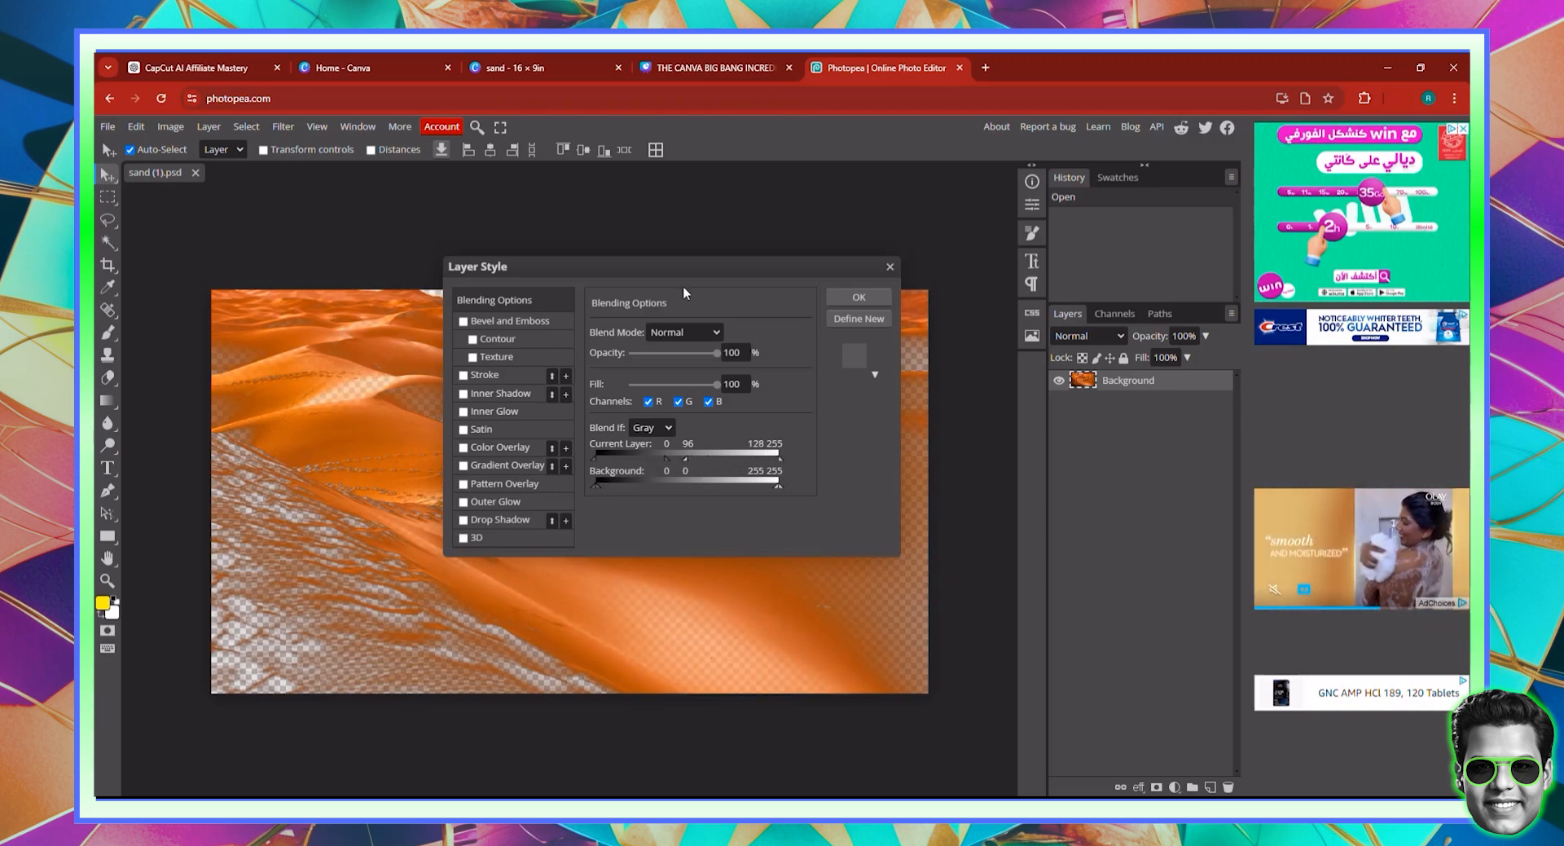
Step: Set the Current Layer Blend If shadow start to 36 and highlight end to 161, and apply the layer style
drag(611, 266, 830, 357)
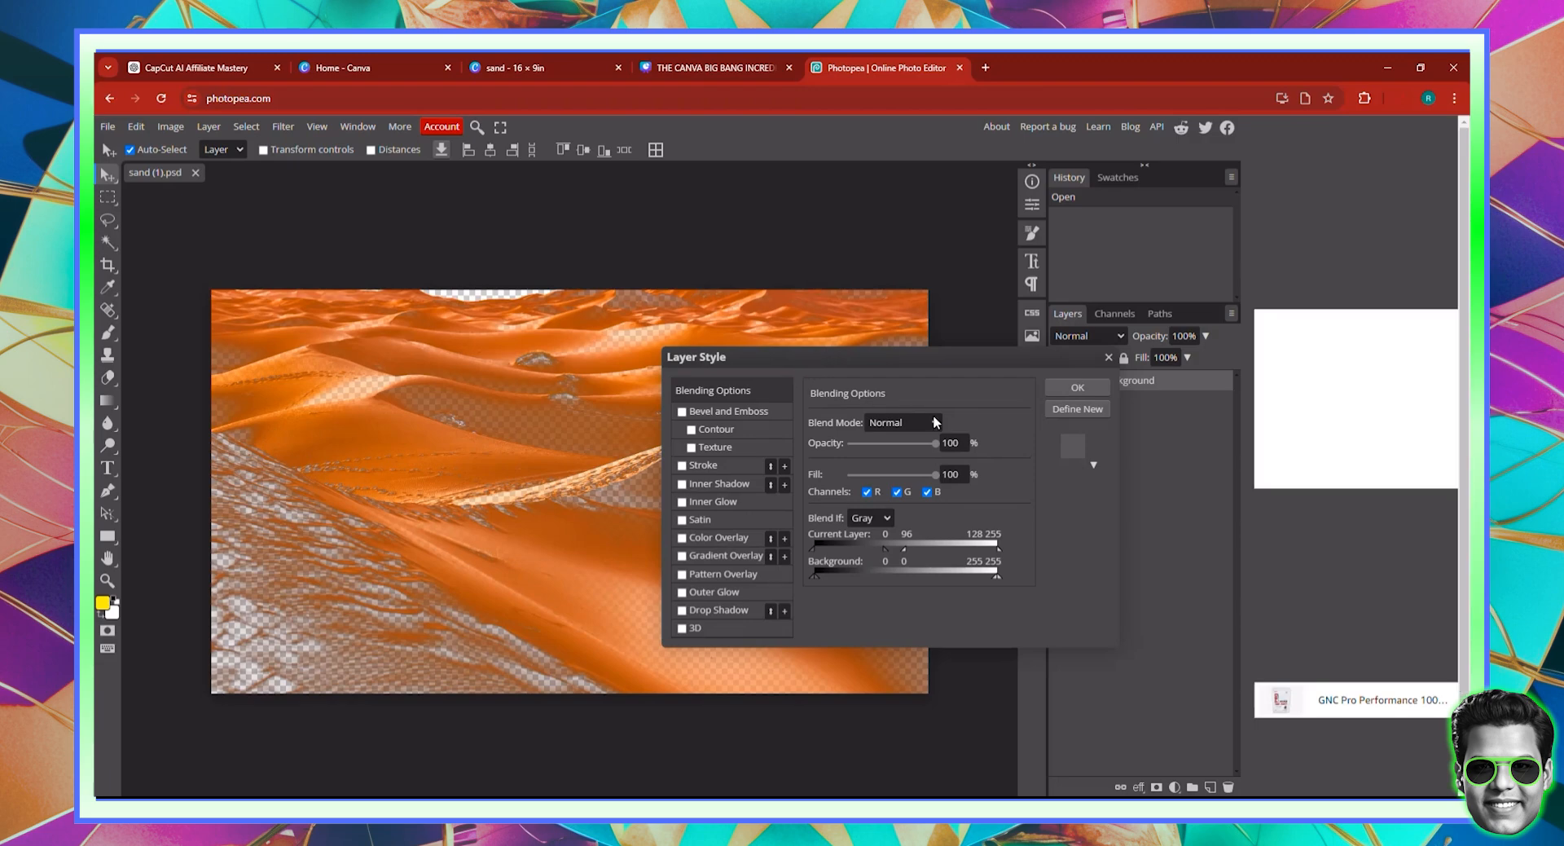
drag(794, 358, 699, 283)
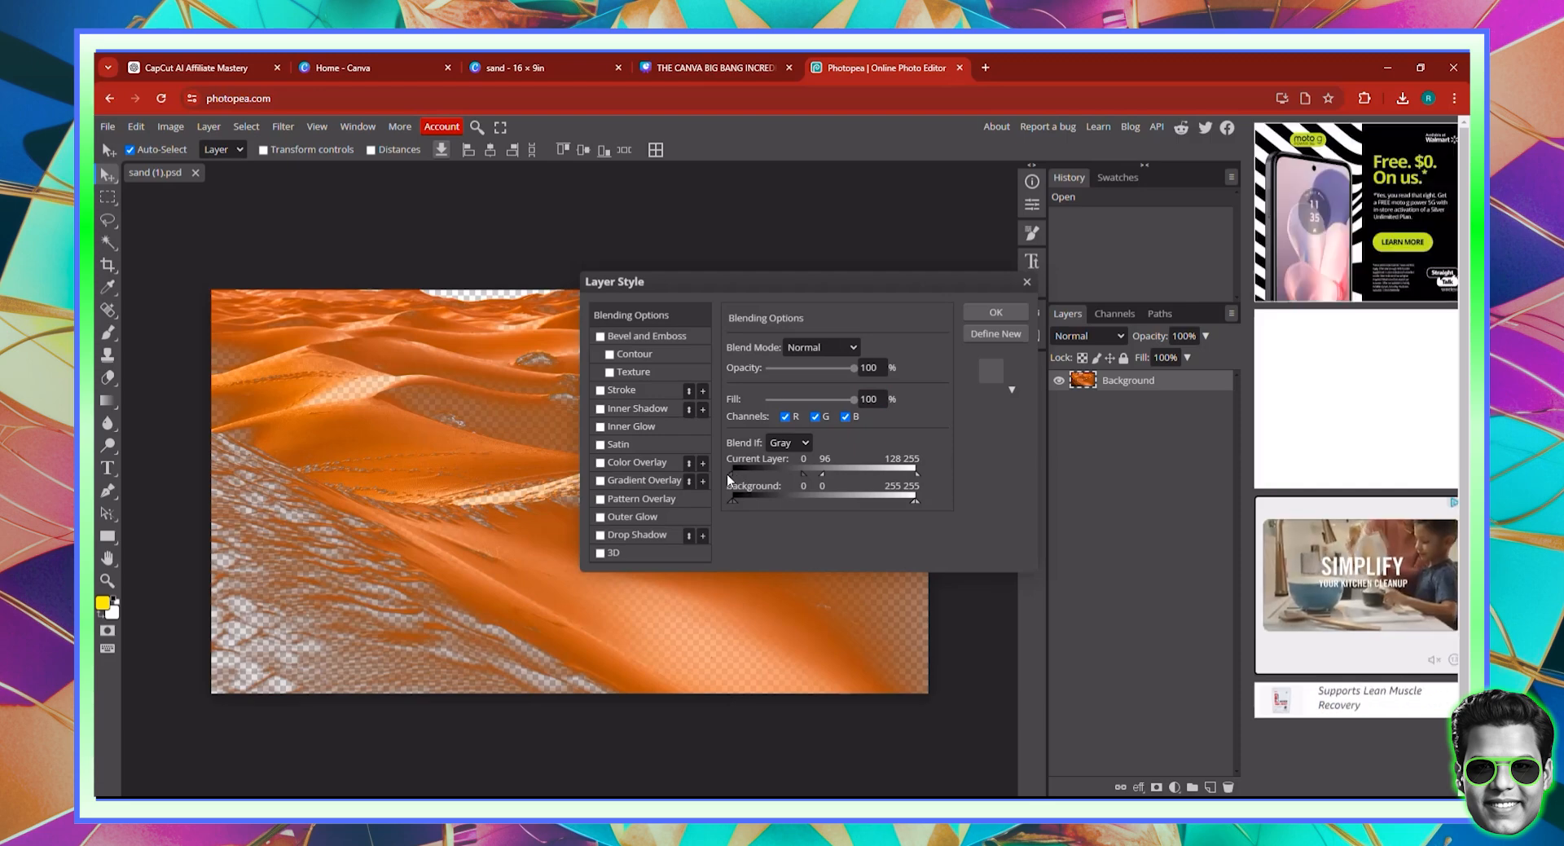
drag(727, 473, 758, 472)
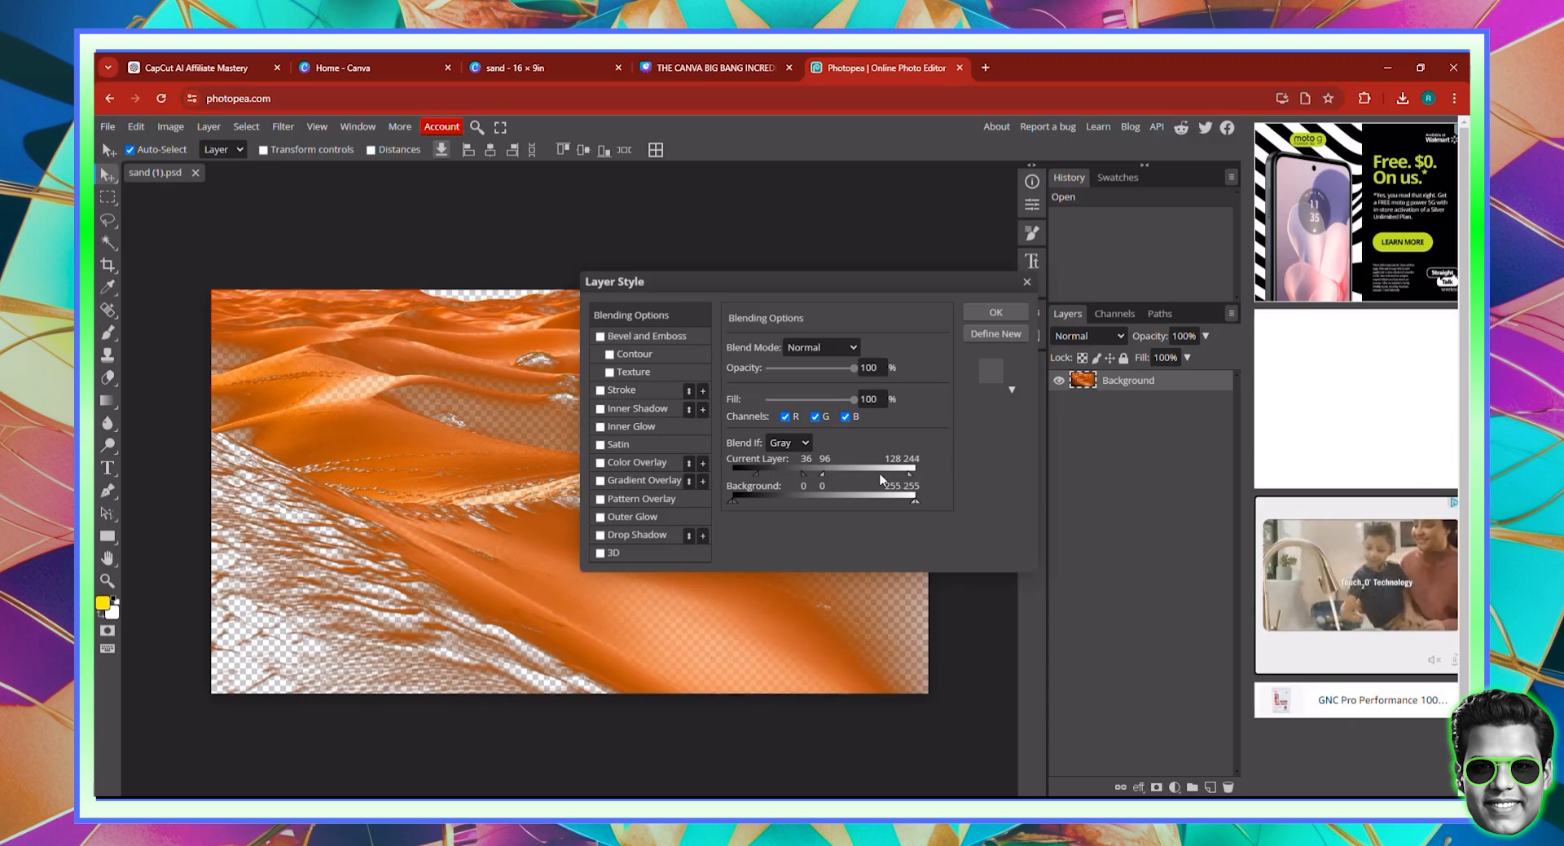
drag(913, 475, 869, 475)
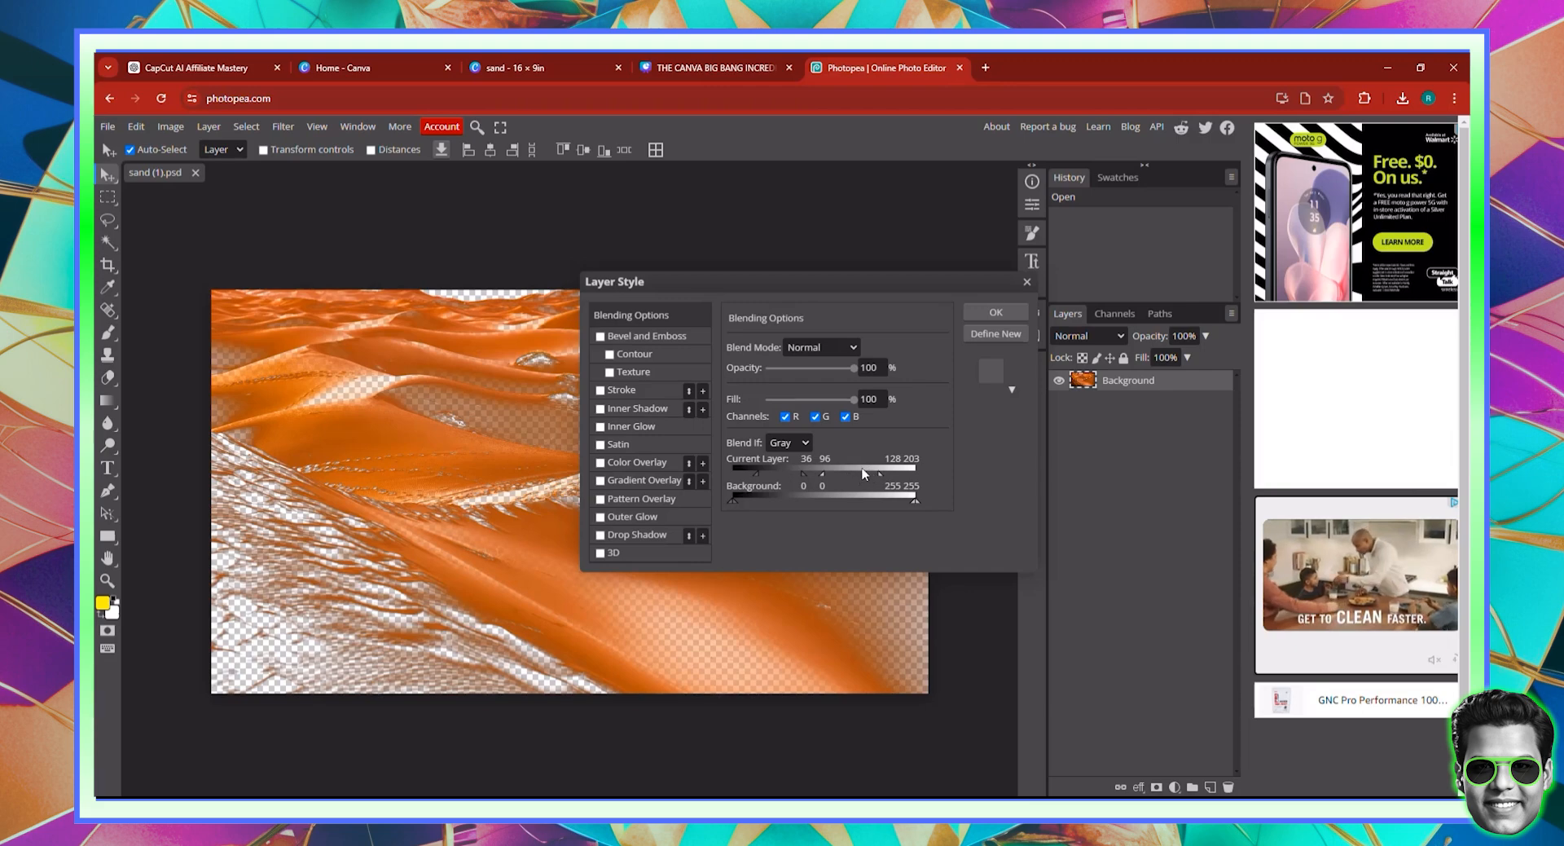
drag(863, 473, 863, 473)
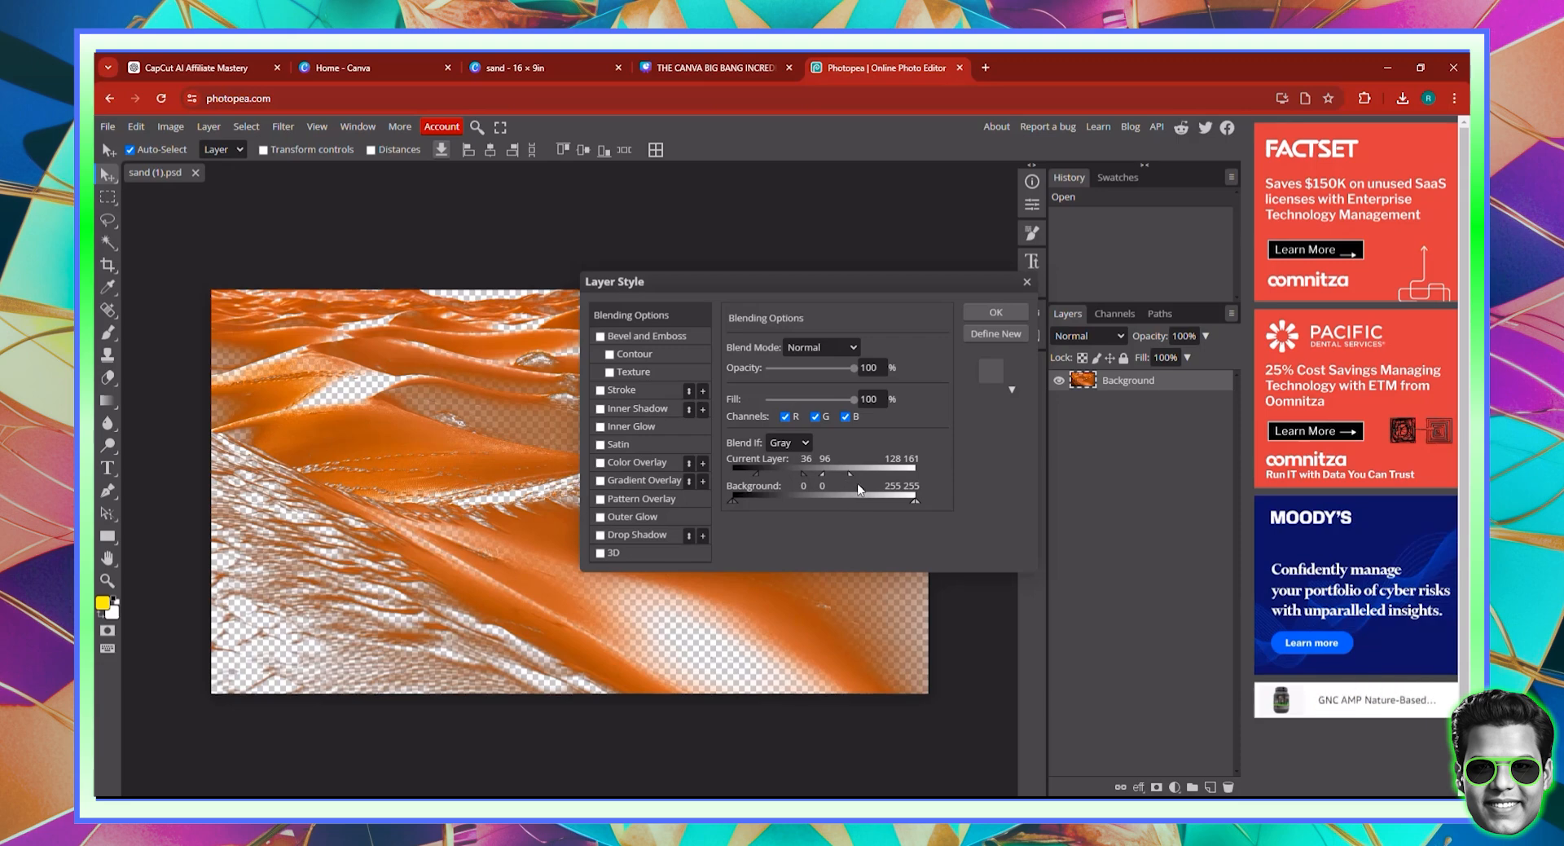
click(996, 312)
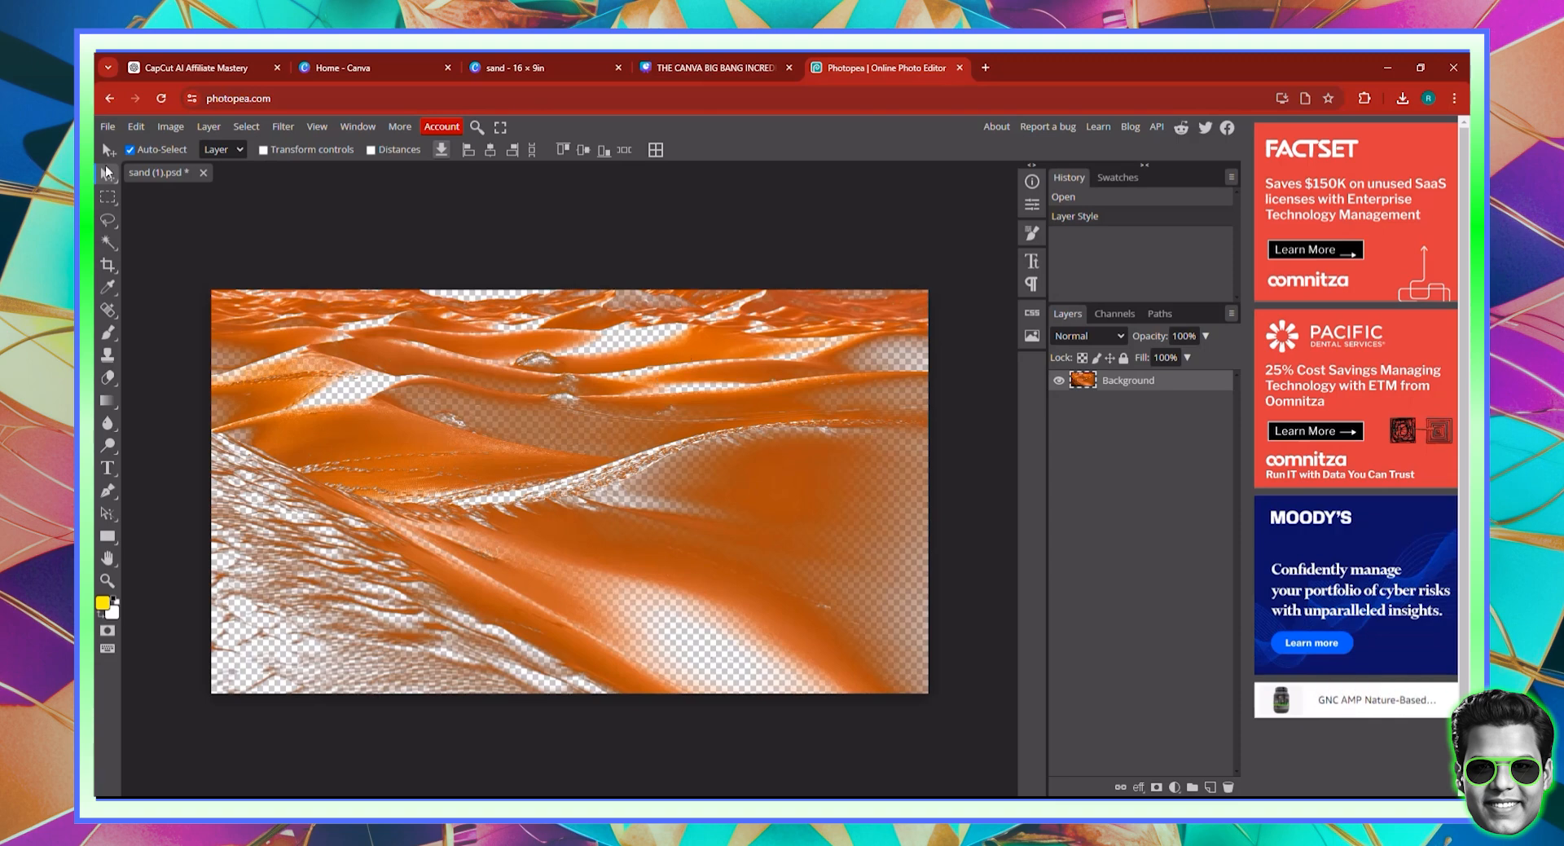
Step: Save the sand document and export it as a 2000 × 1125 px PNG
click(106, 127)
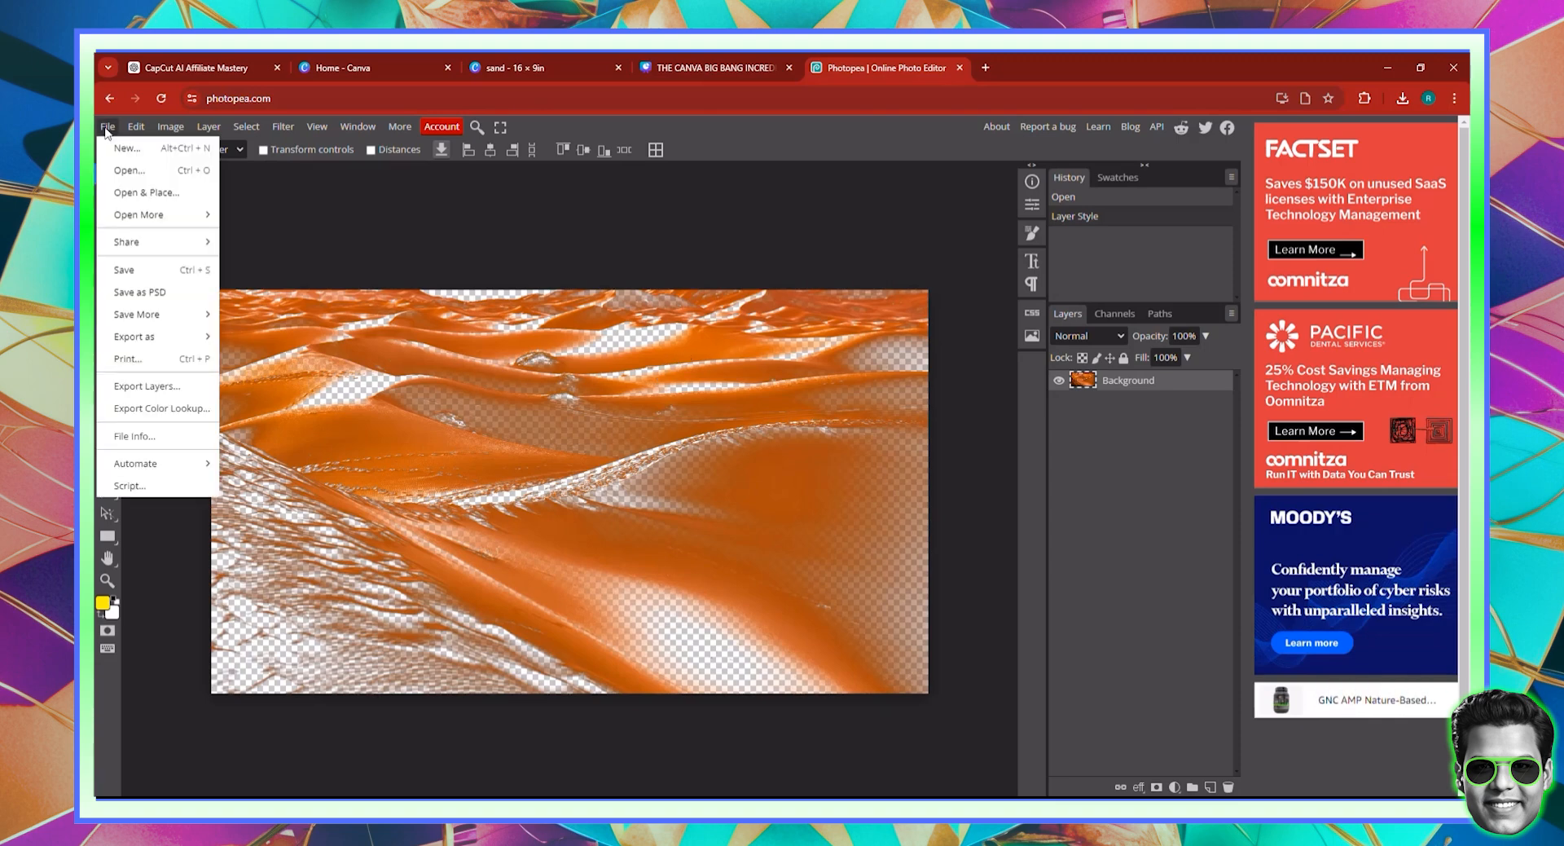
click(136, 267)
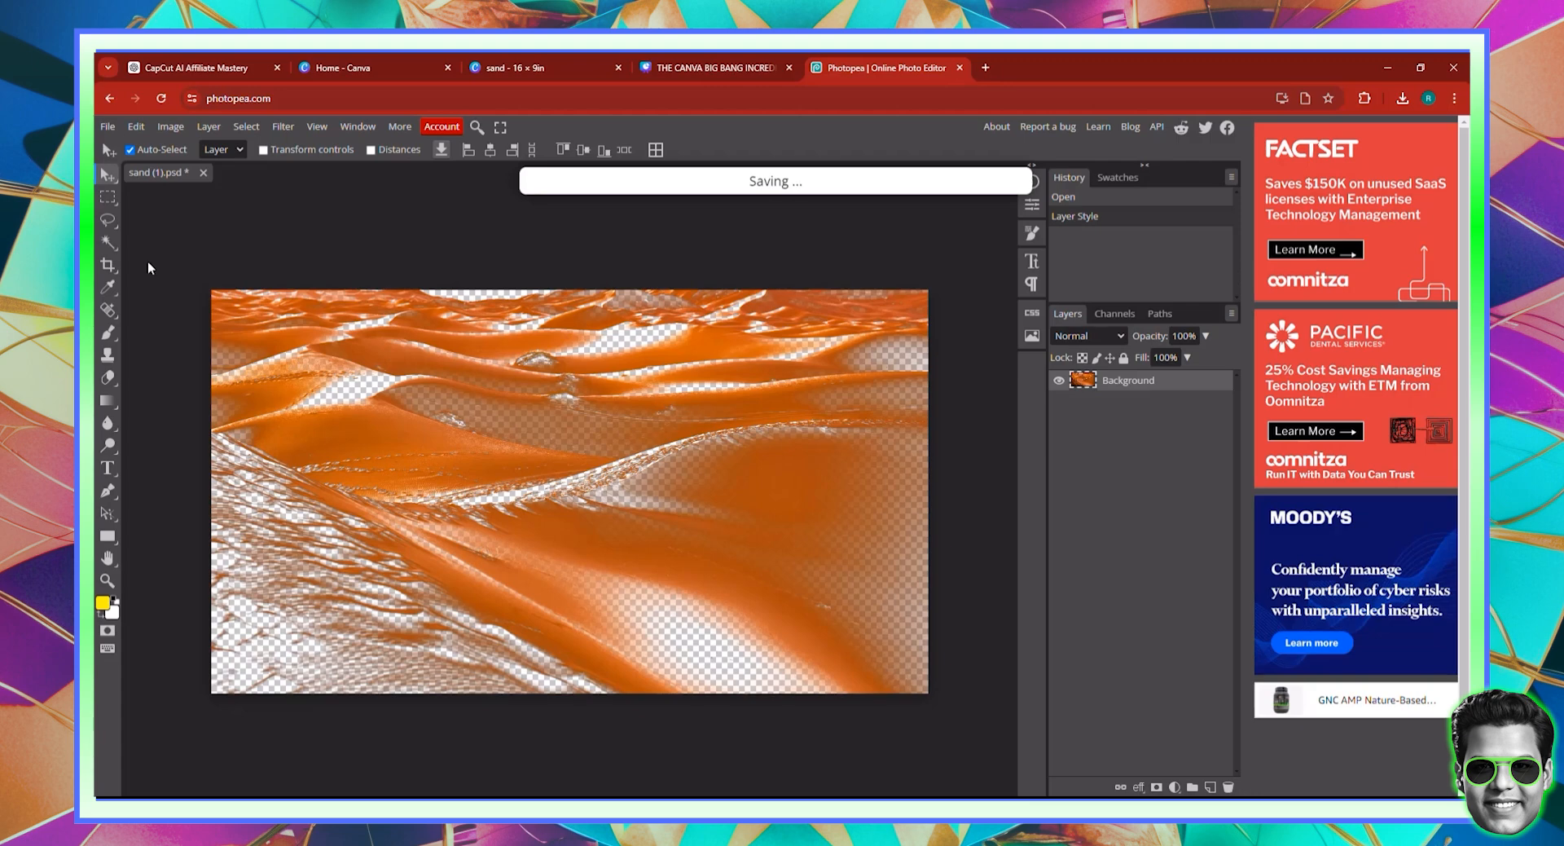
click(107, 127)
mouse_move(134, 337)
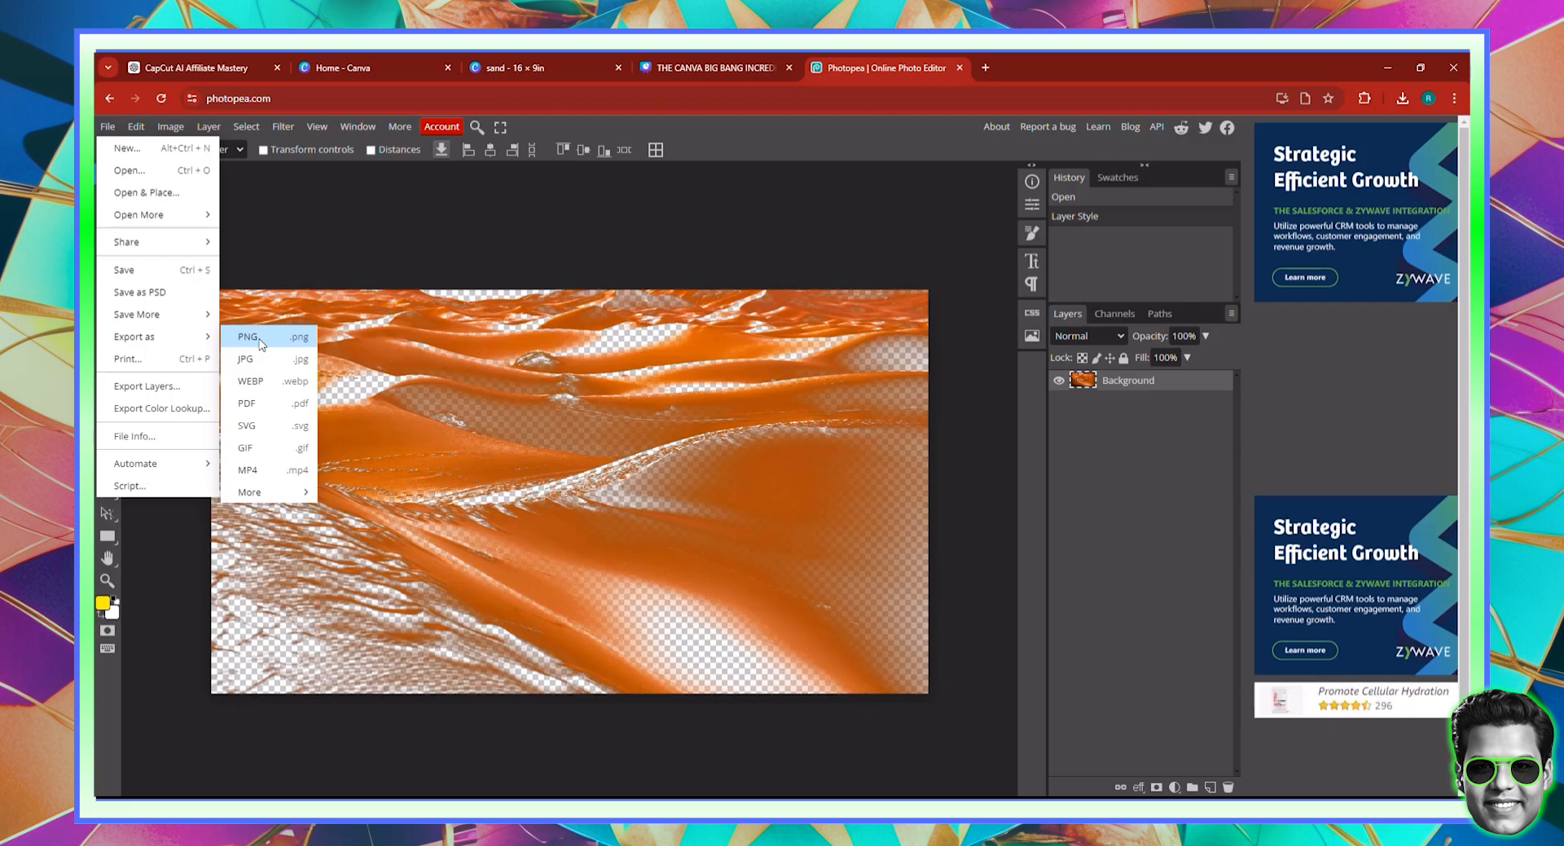
click(259, 340)
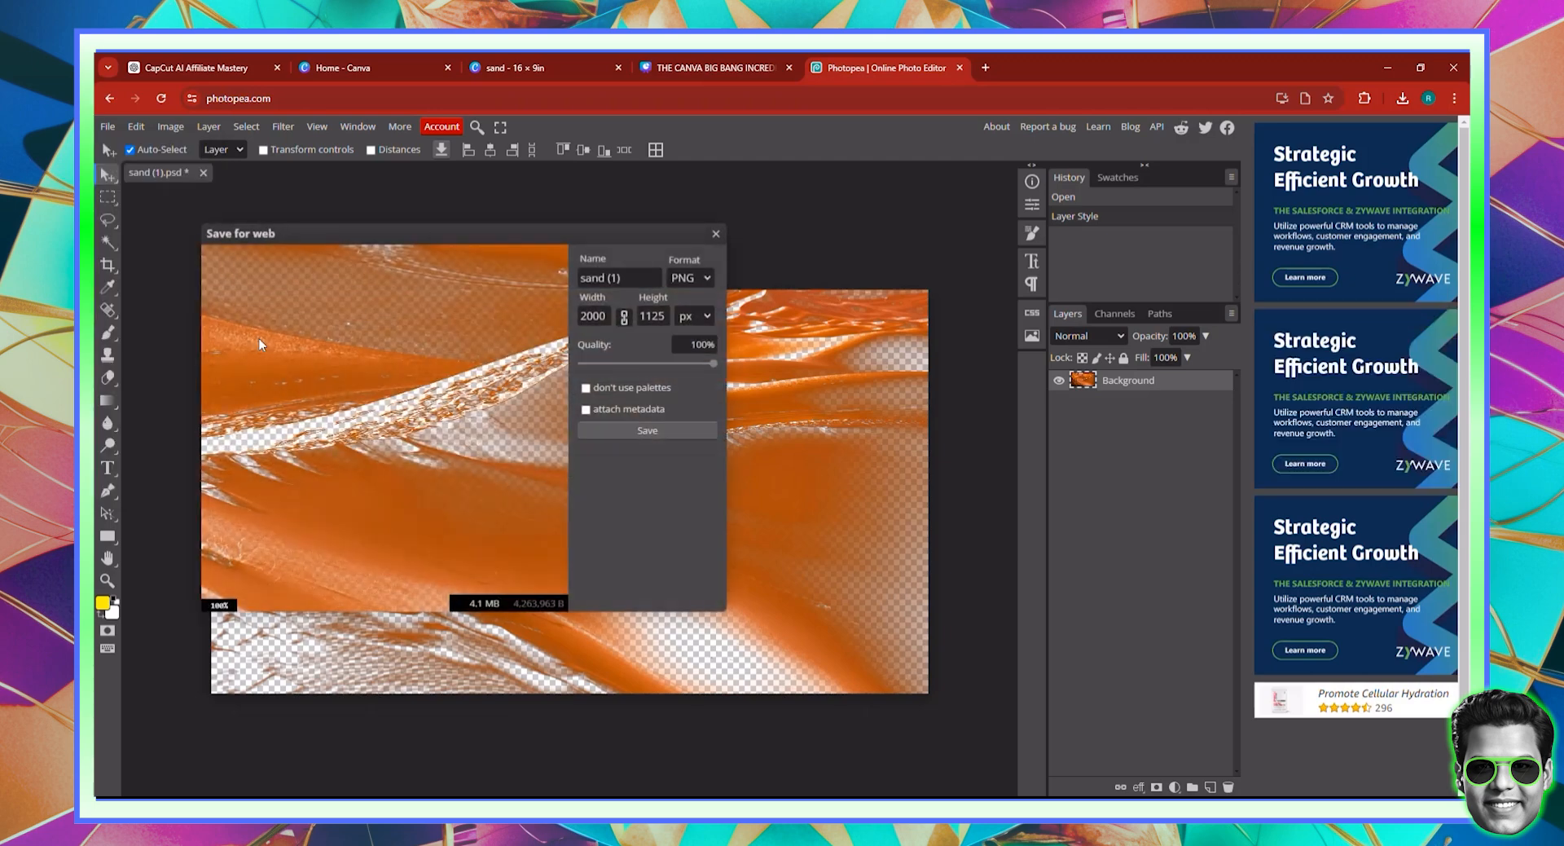
click(662, 431)
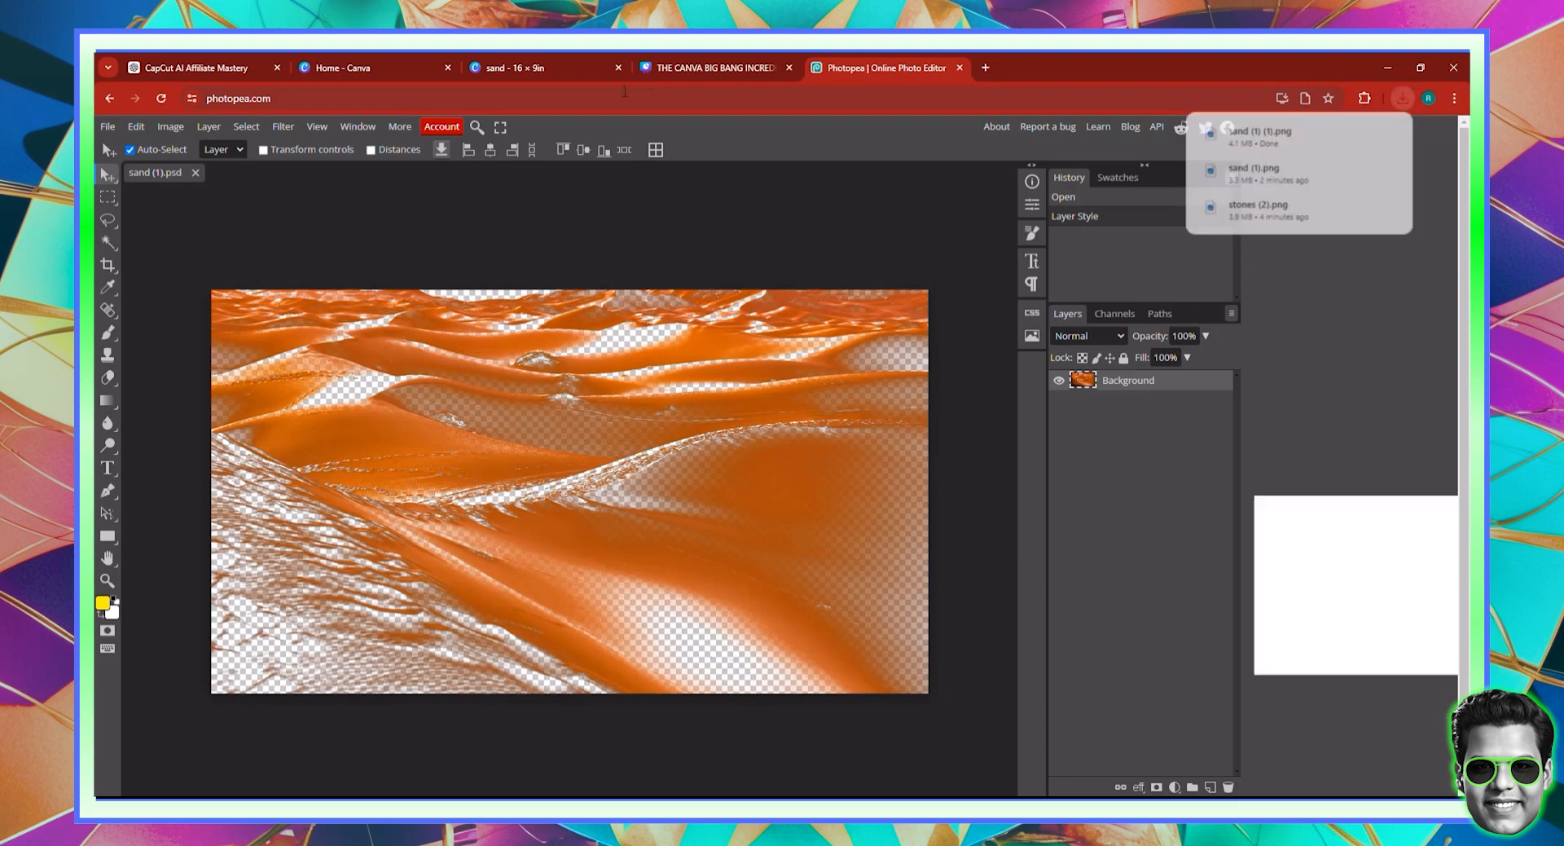
Step: Switch to the Canva sand design, delete the dunes background and upload the exported sand (1) (1).png
click(539, 66)
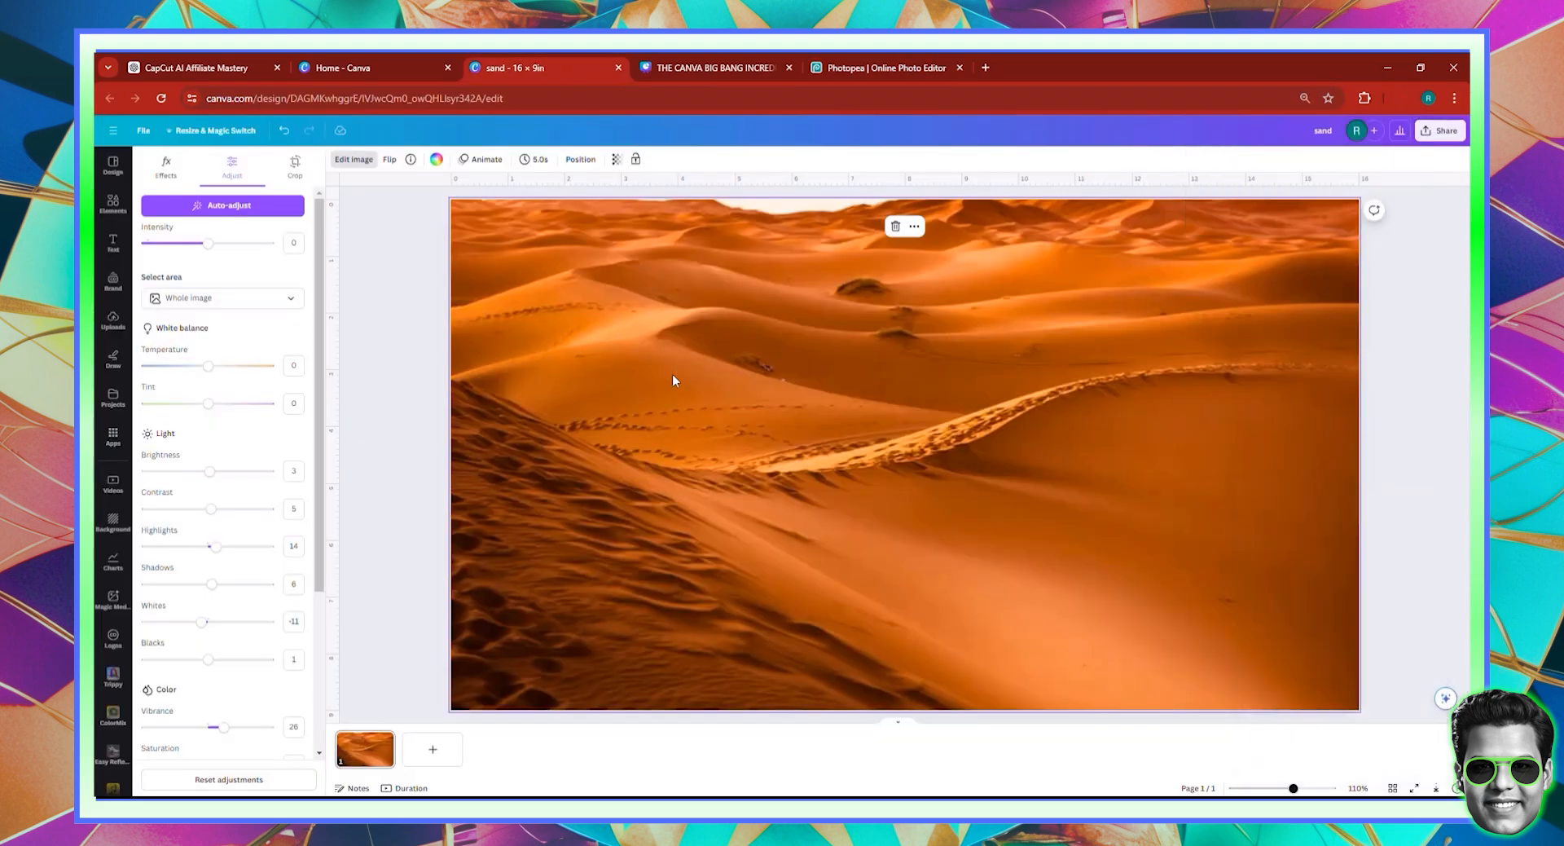
key(Delete)
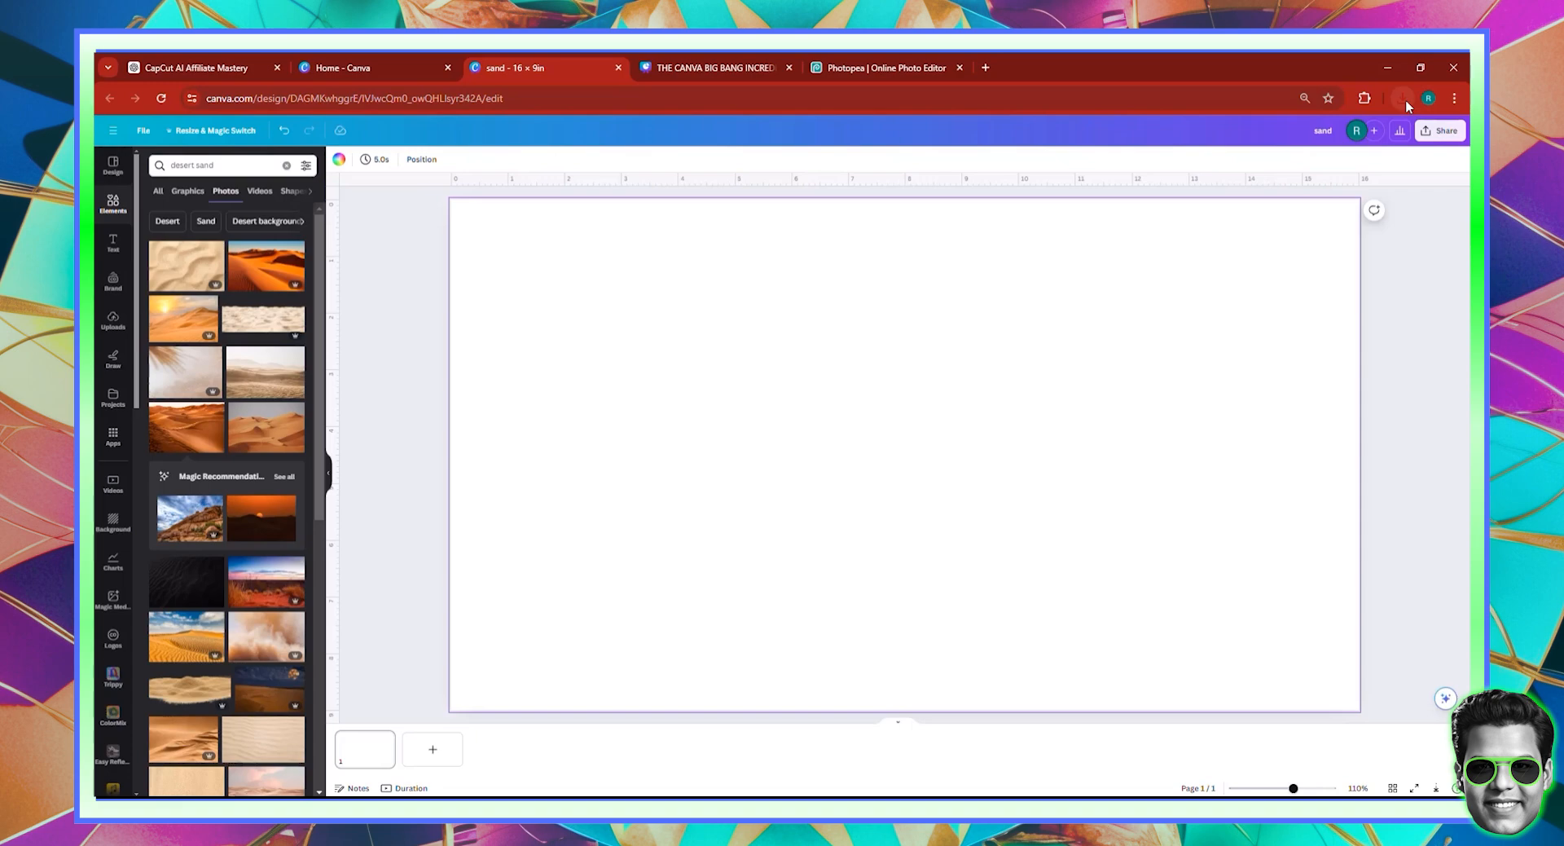
click(1403, 98)
drag(1261, 167, 179, 397)
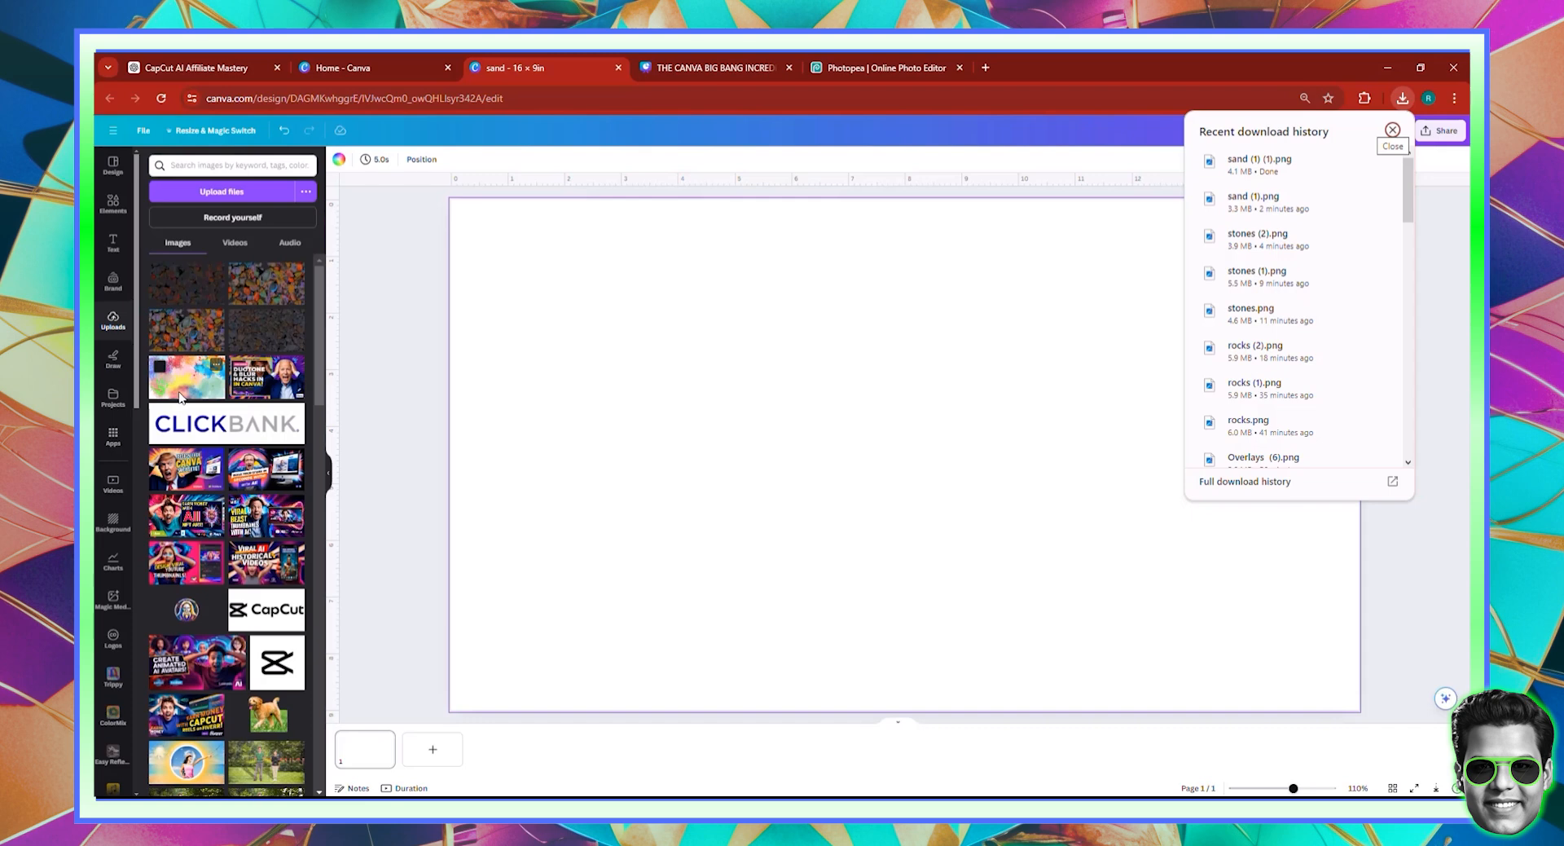
Step: Search the photos for swimmer and add the one of the man in black cap and goggles with outstretched arms
click(118, 221)
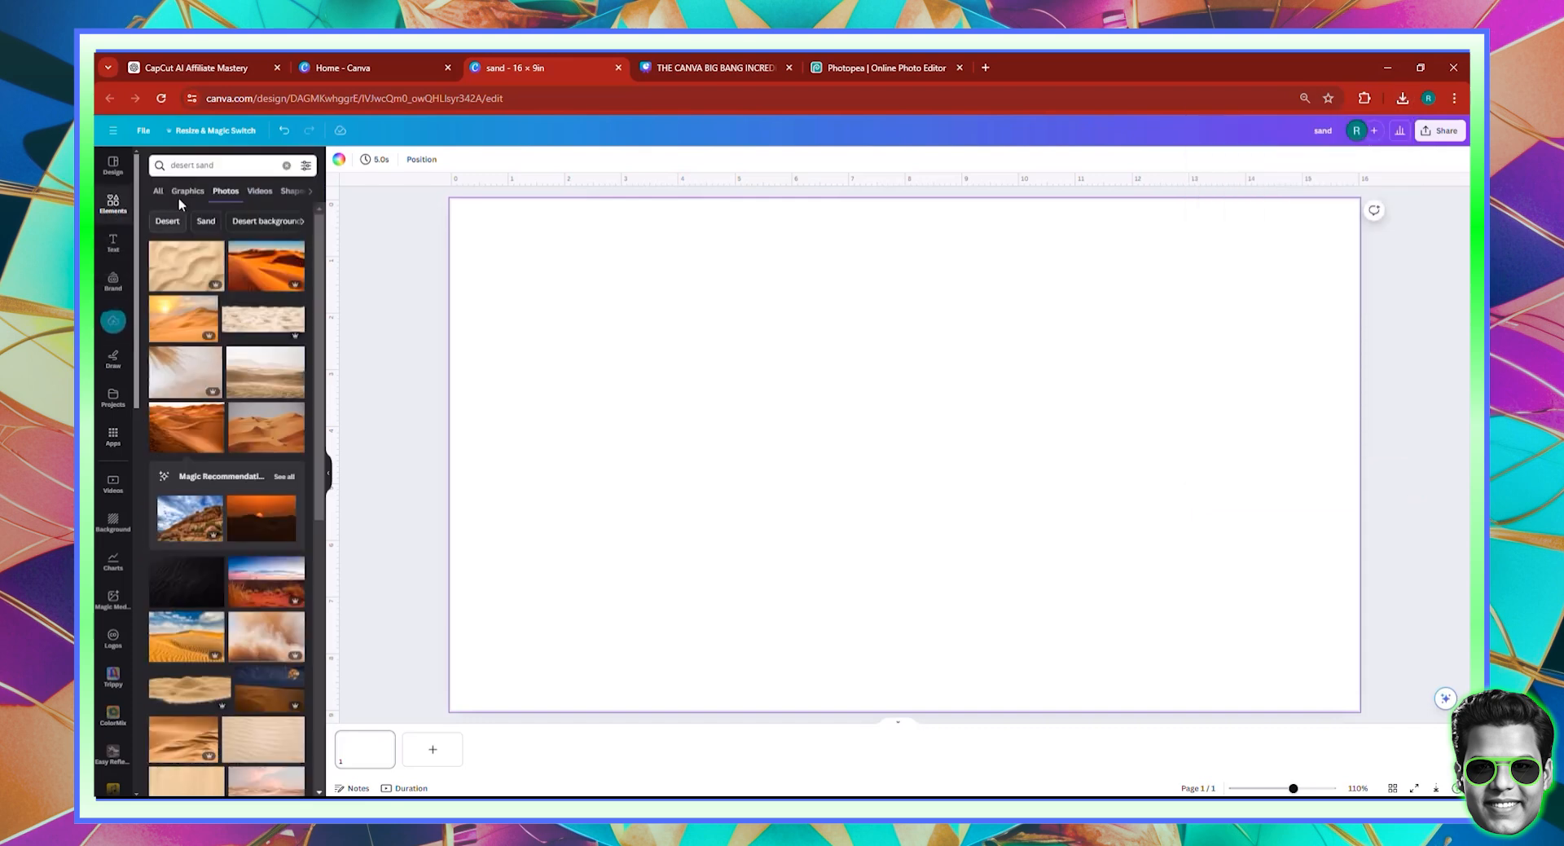
triple_click(202, 166)
text(swimmer)
key(Return)
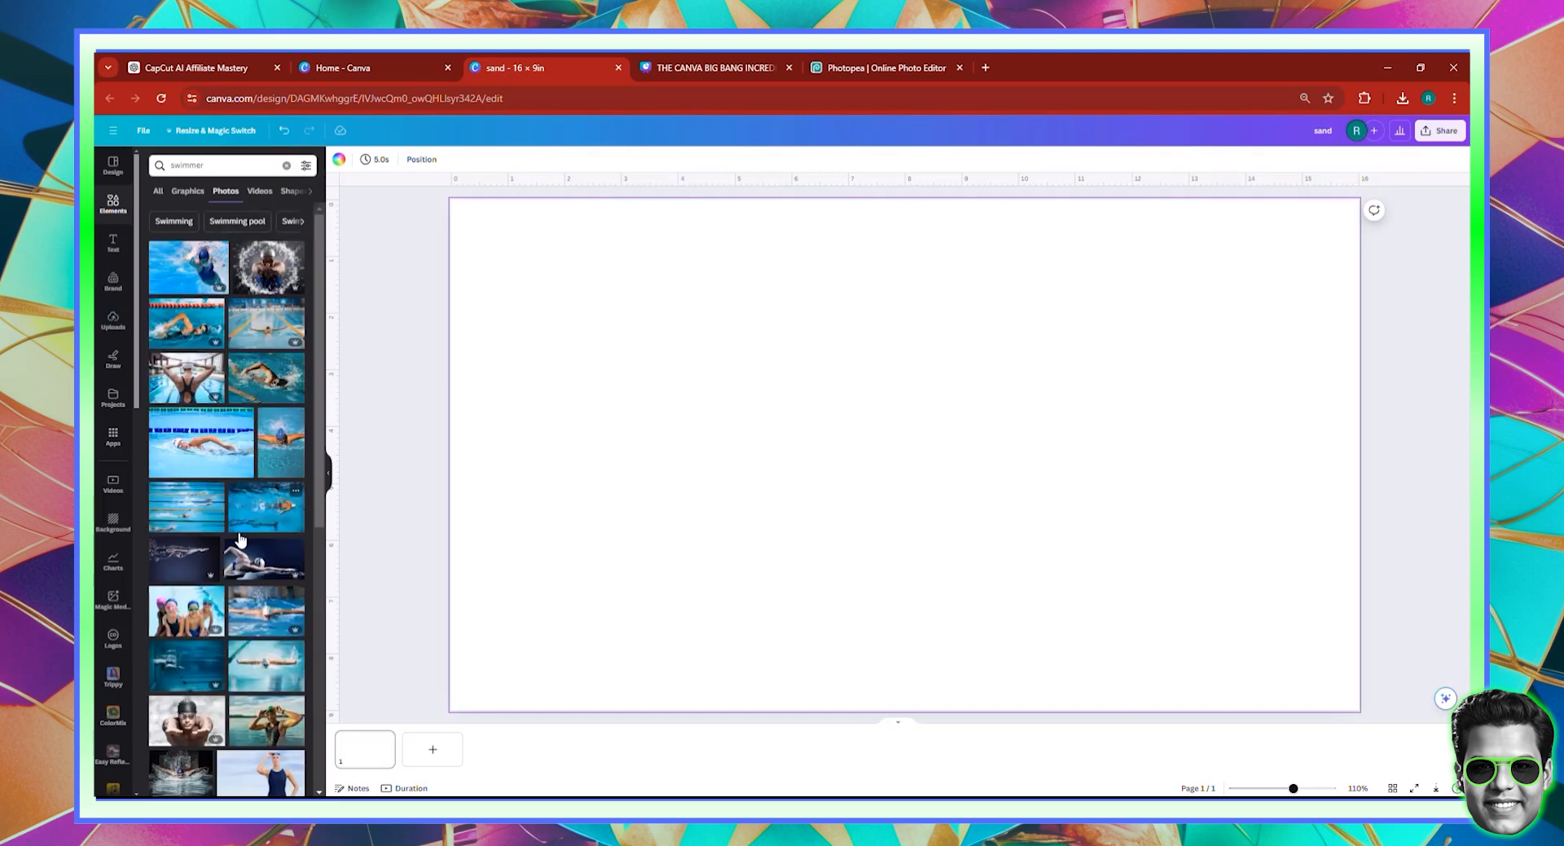
click(208, 737)
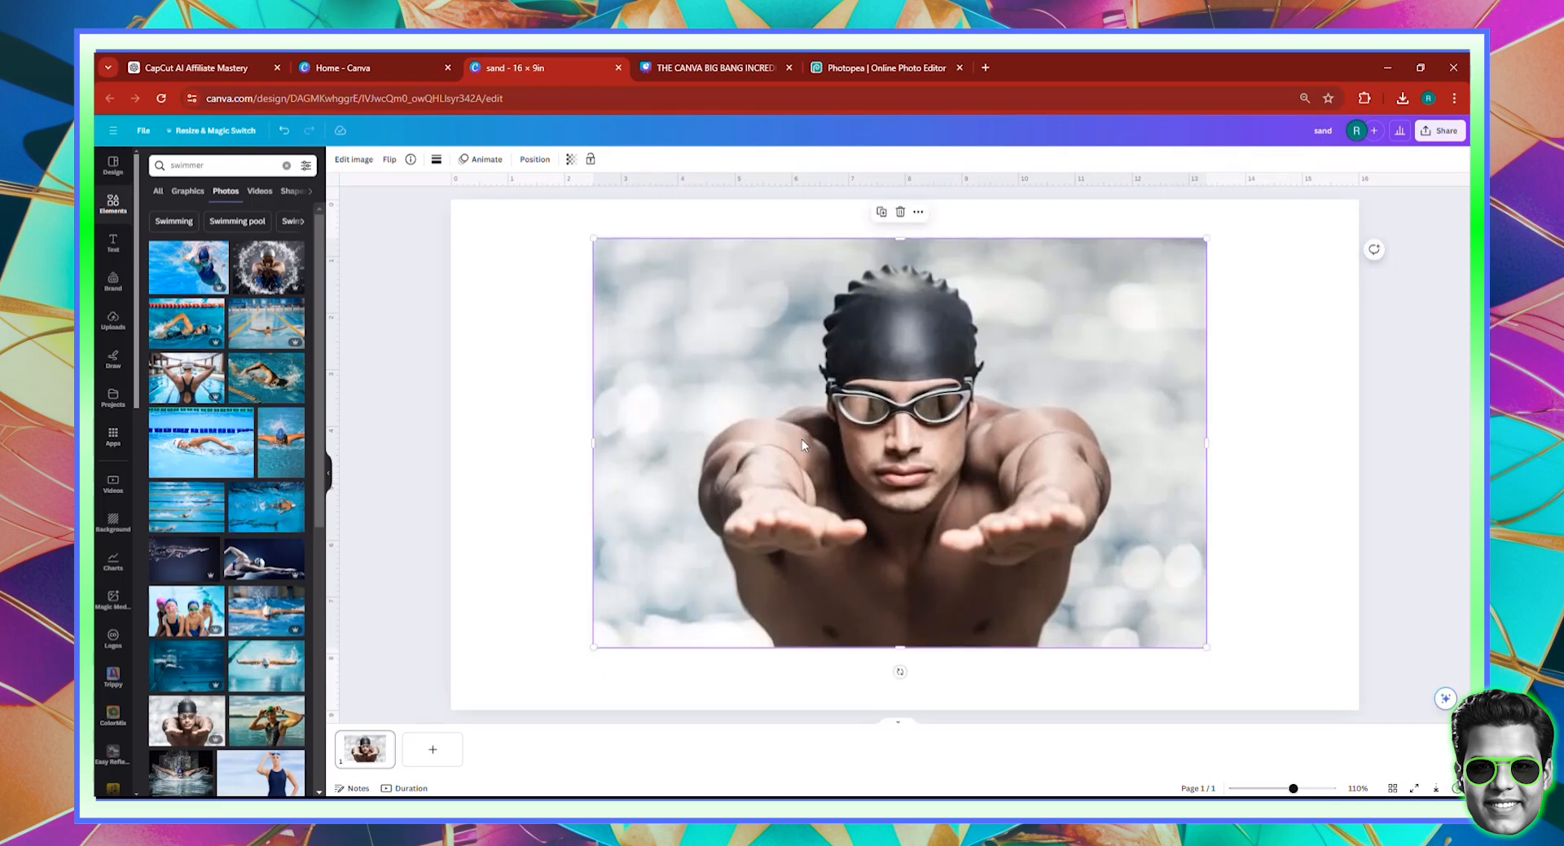
Step: Set the swimmer photo as the page background and place the uploaded transparent sand image over it
click(114, 321)
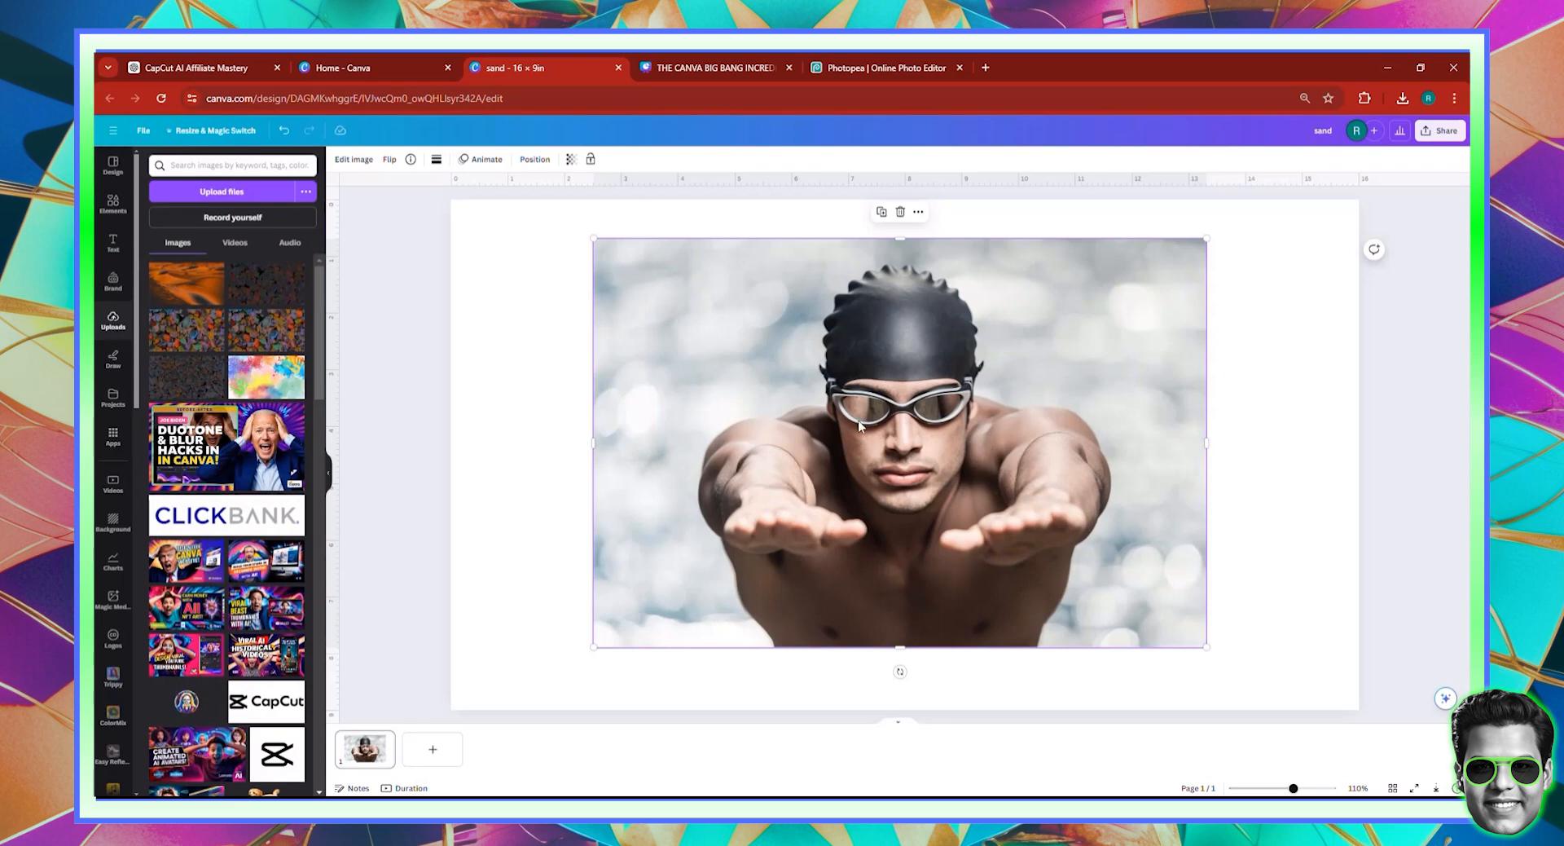
drag(860, 425, 818, 423)
right_click(833, 440)
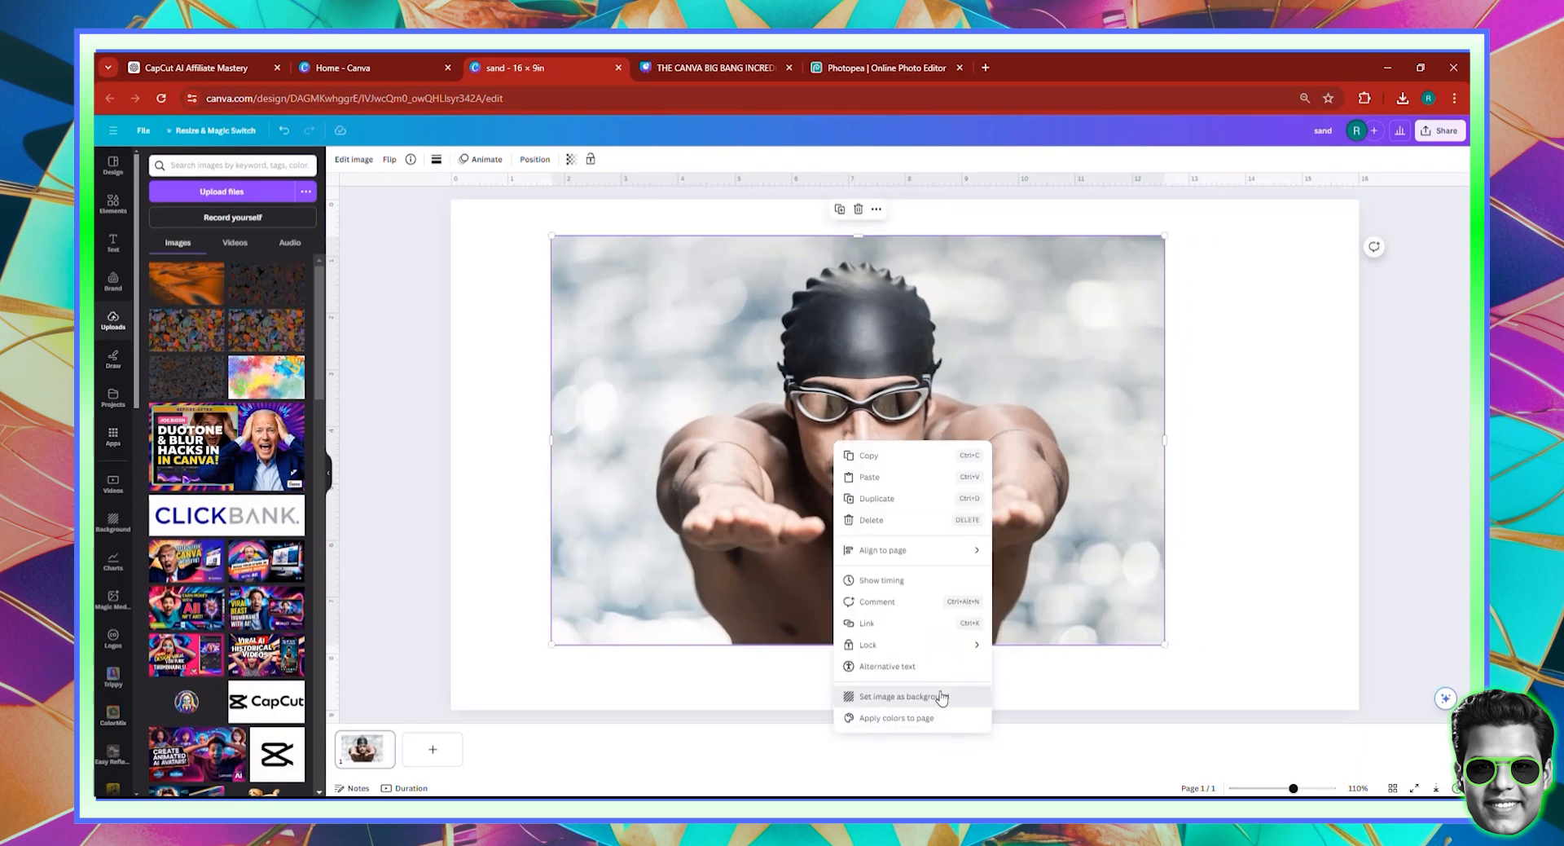
click(943, 697)
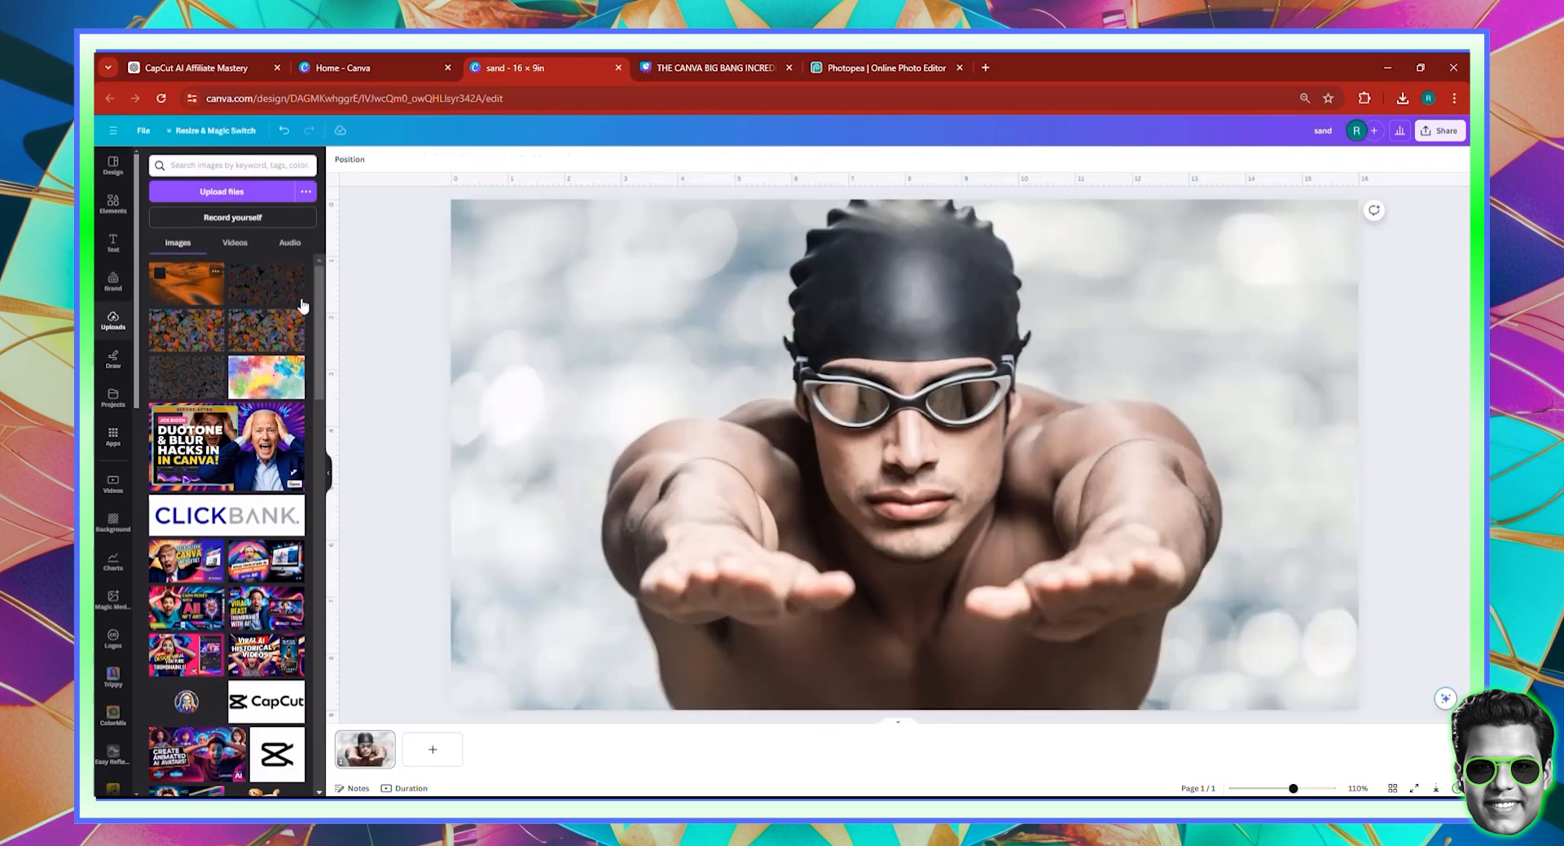
drag(873, 448, 855, 437)
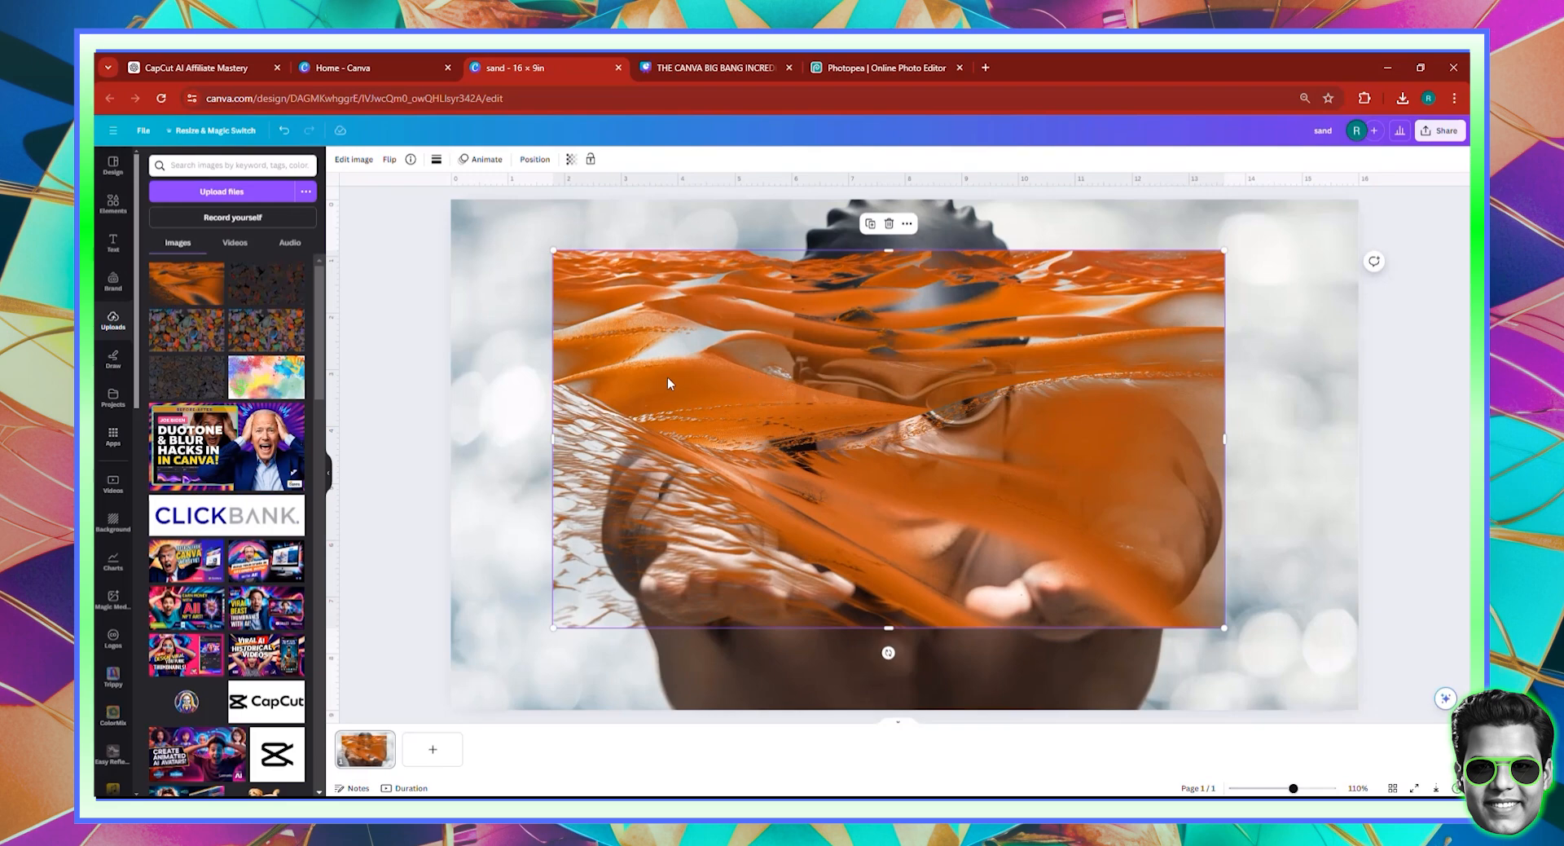
drag(668, 376, 722, 369)
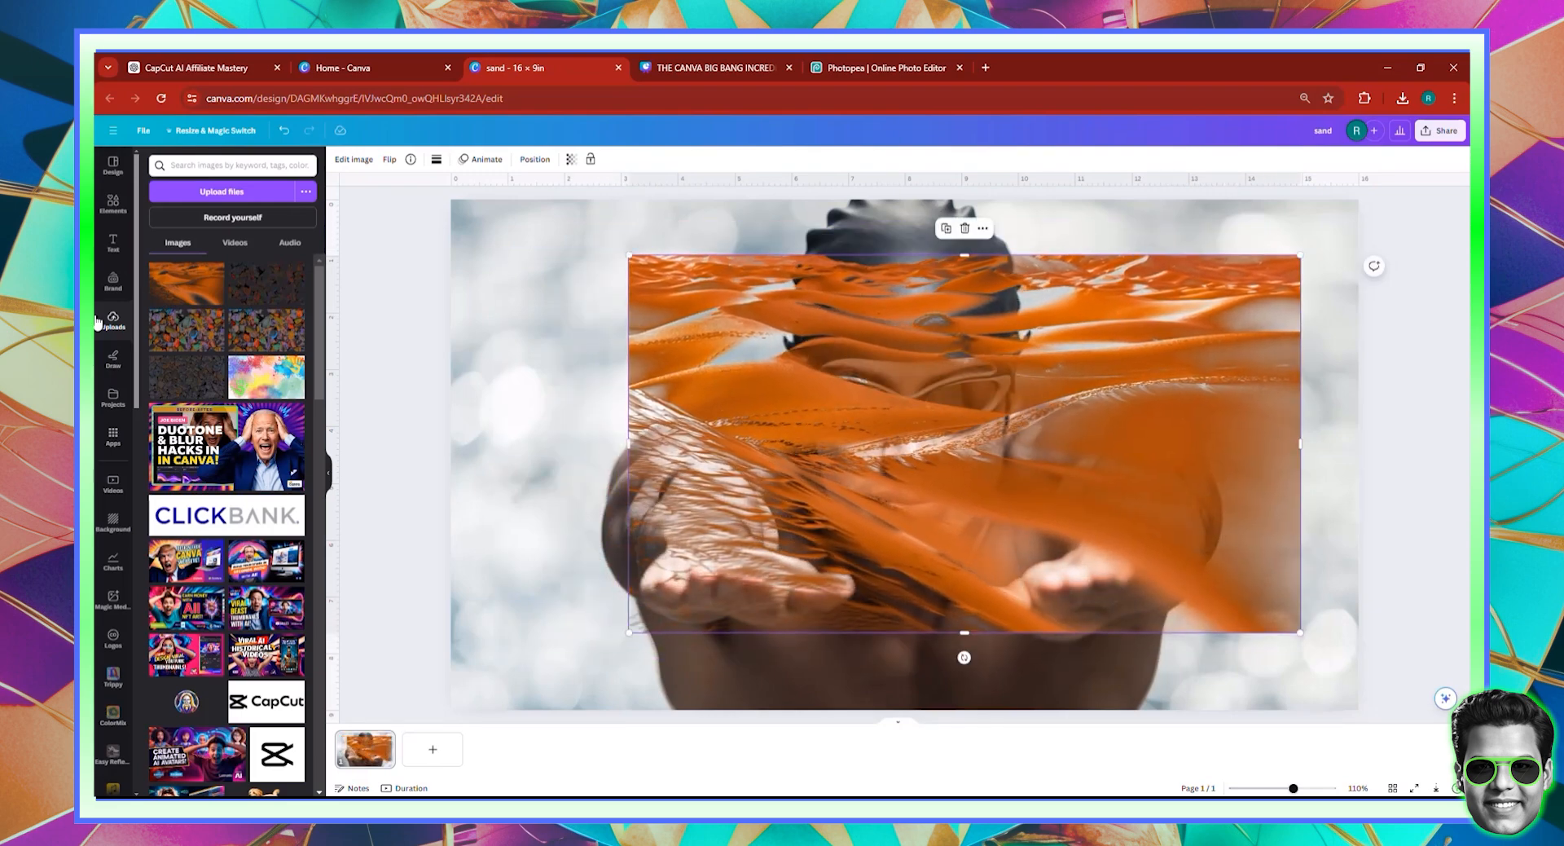
Step: Search the elements for frame and delete the sand image from the page
click(112, 204)
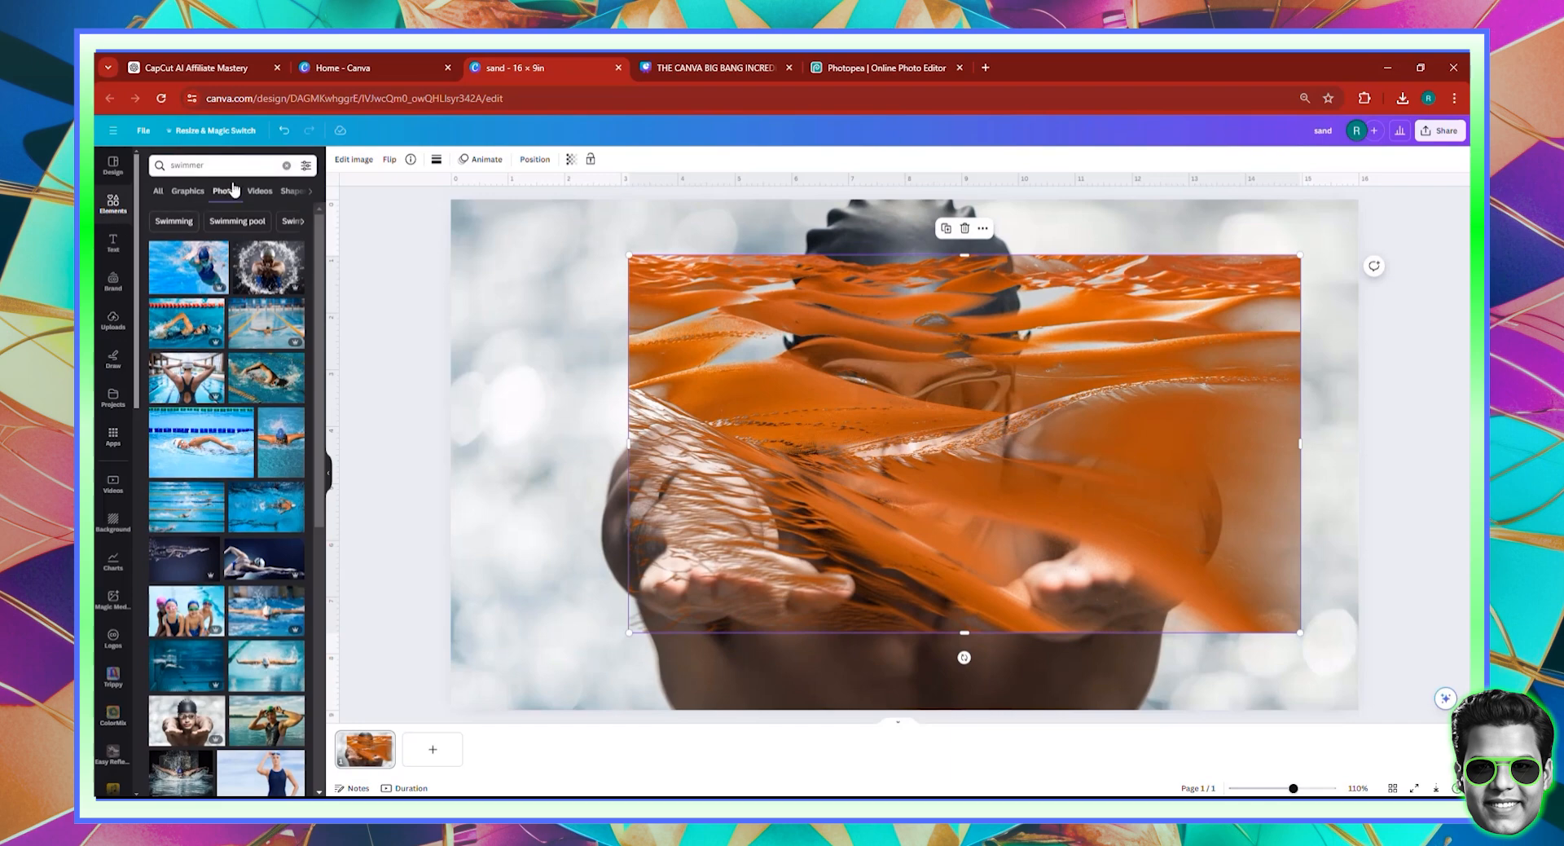
click(286, 166)
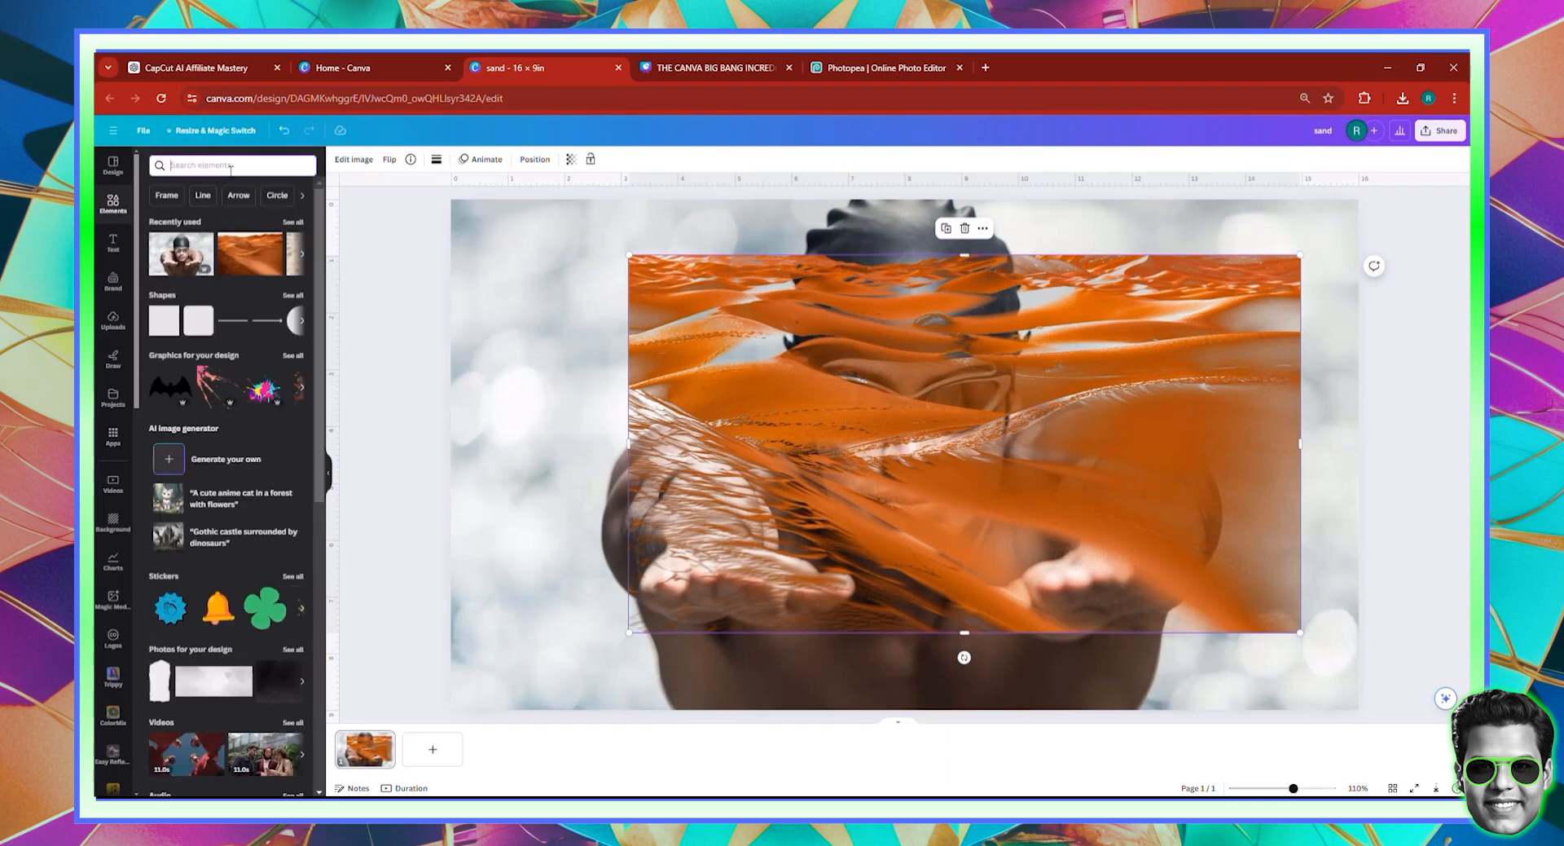
text(frame)
key(Return)
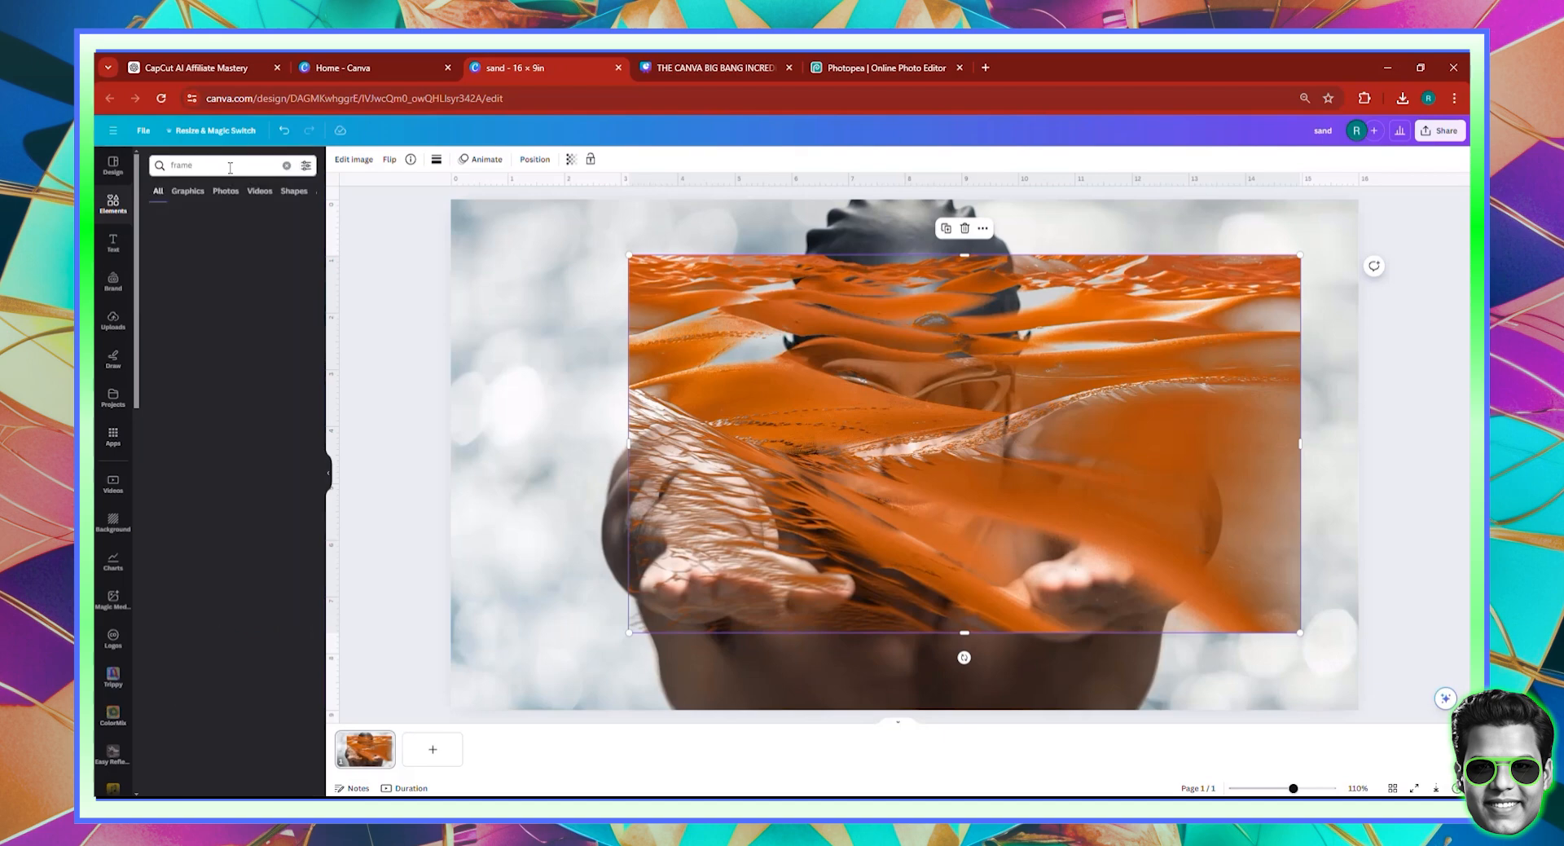
key(Delete)
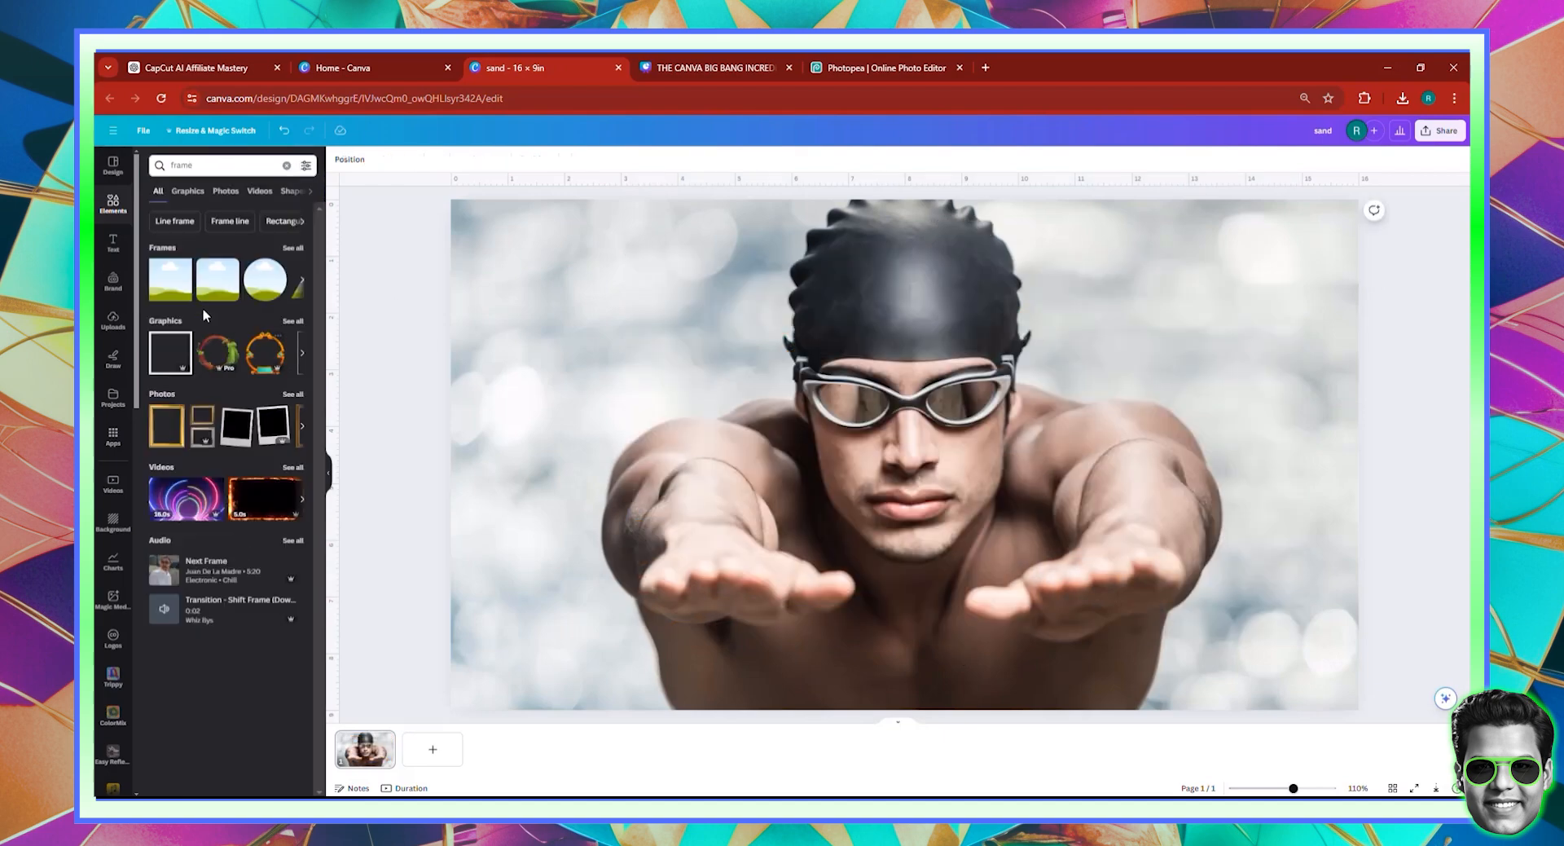
Step: Add the square landscape frame and stretch it to cover the whole page
click(174, 285)
drag(889, 449, 573, 342)
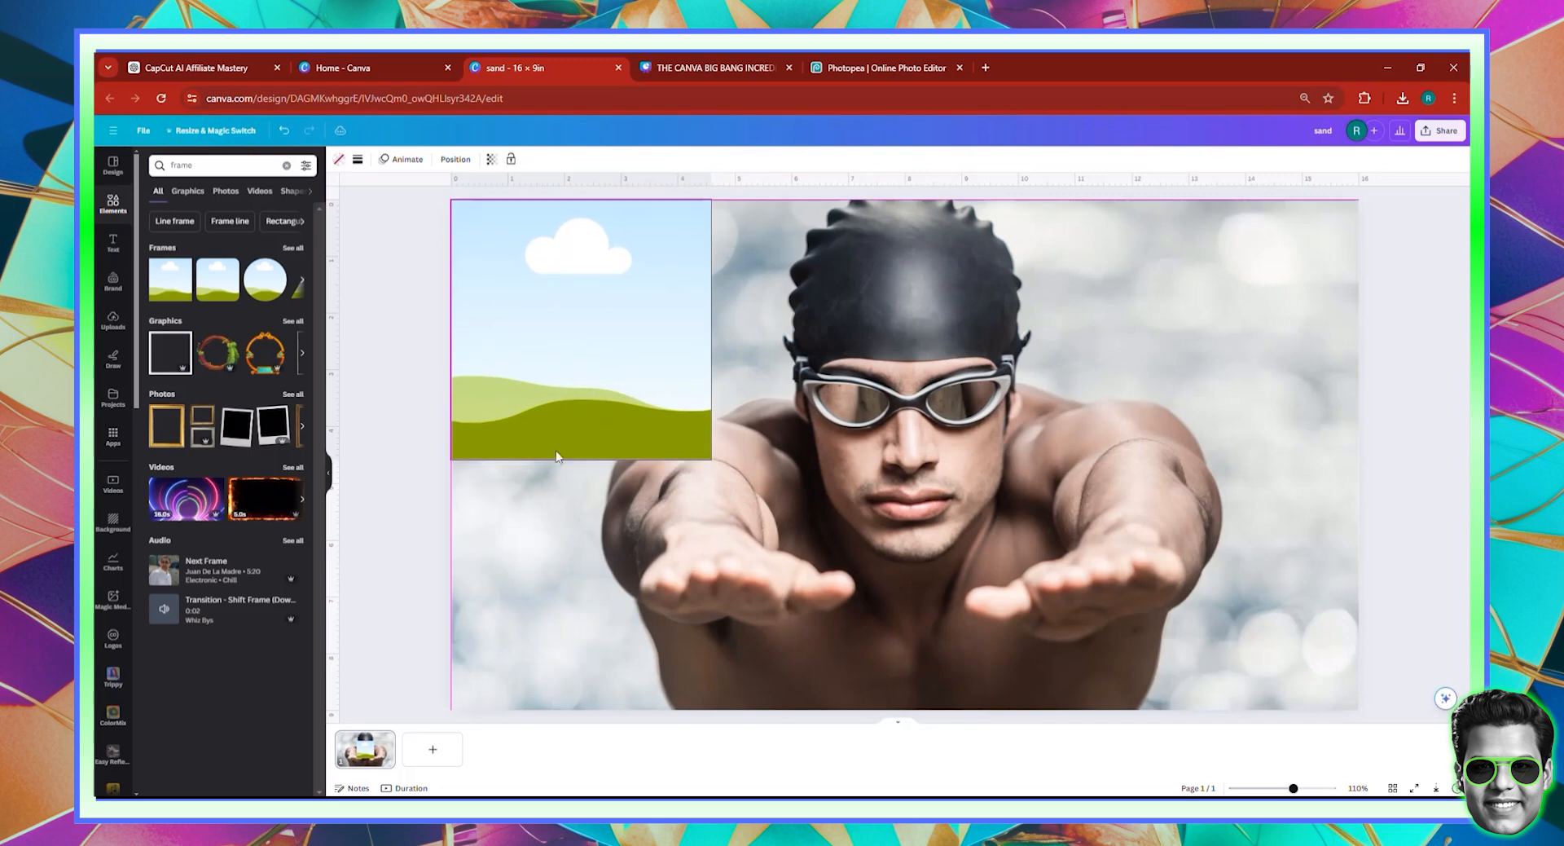
drag(581, 464, 587, 720)
drag(734, 454, 1373, 461)
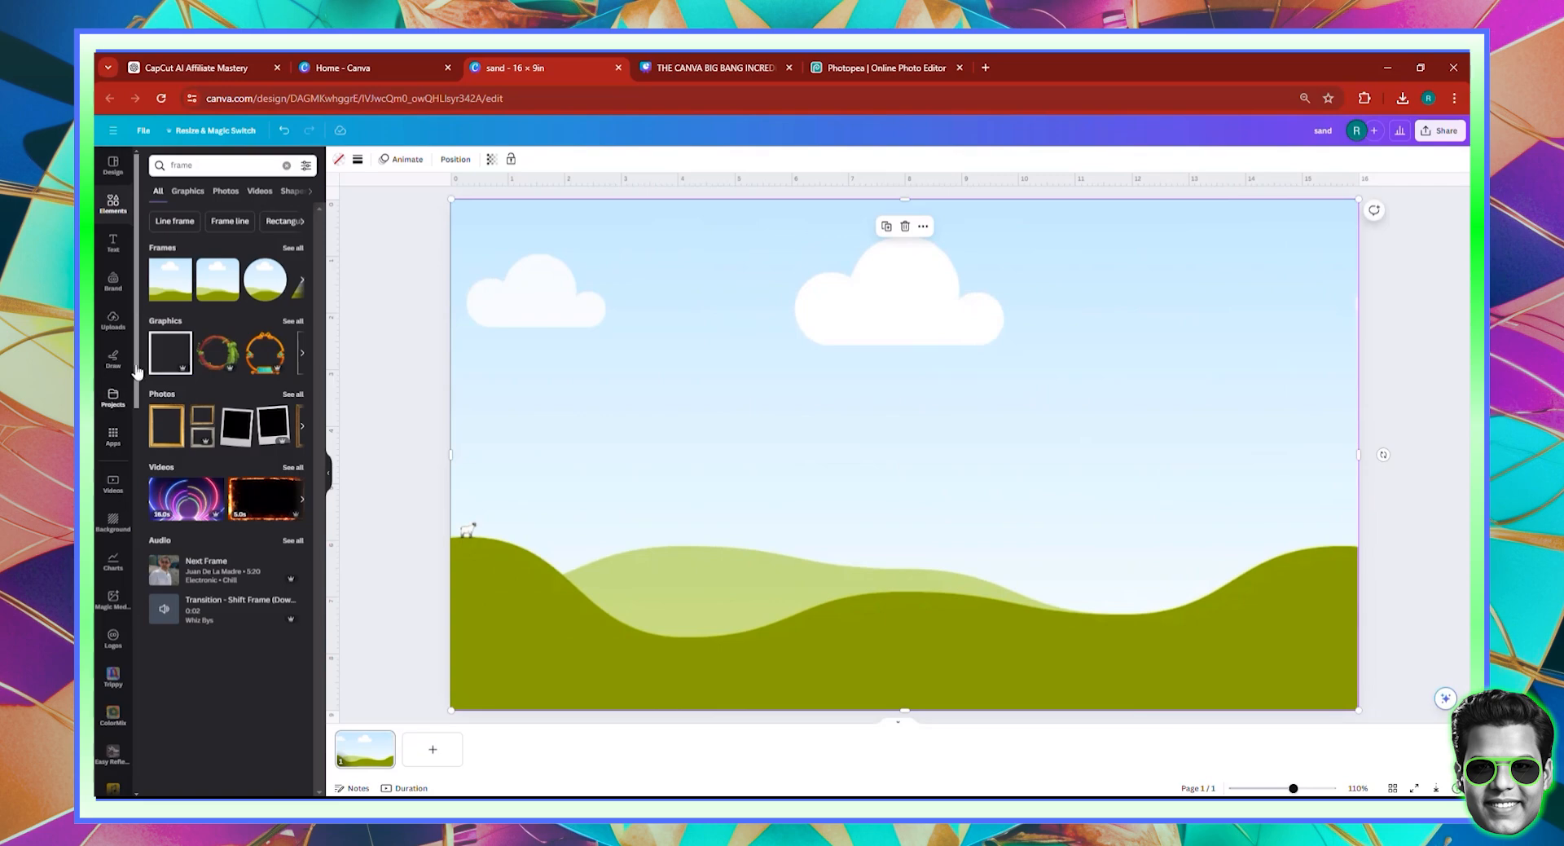
Step: Cover the page with the uploaded transparent sand image in the frame, then shift it right to expose the swimmer's left half
click(114, 319)
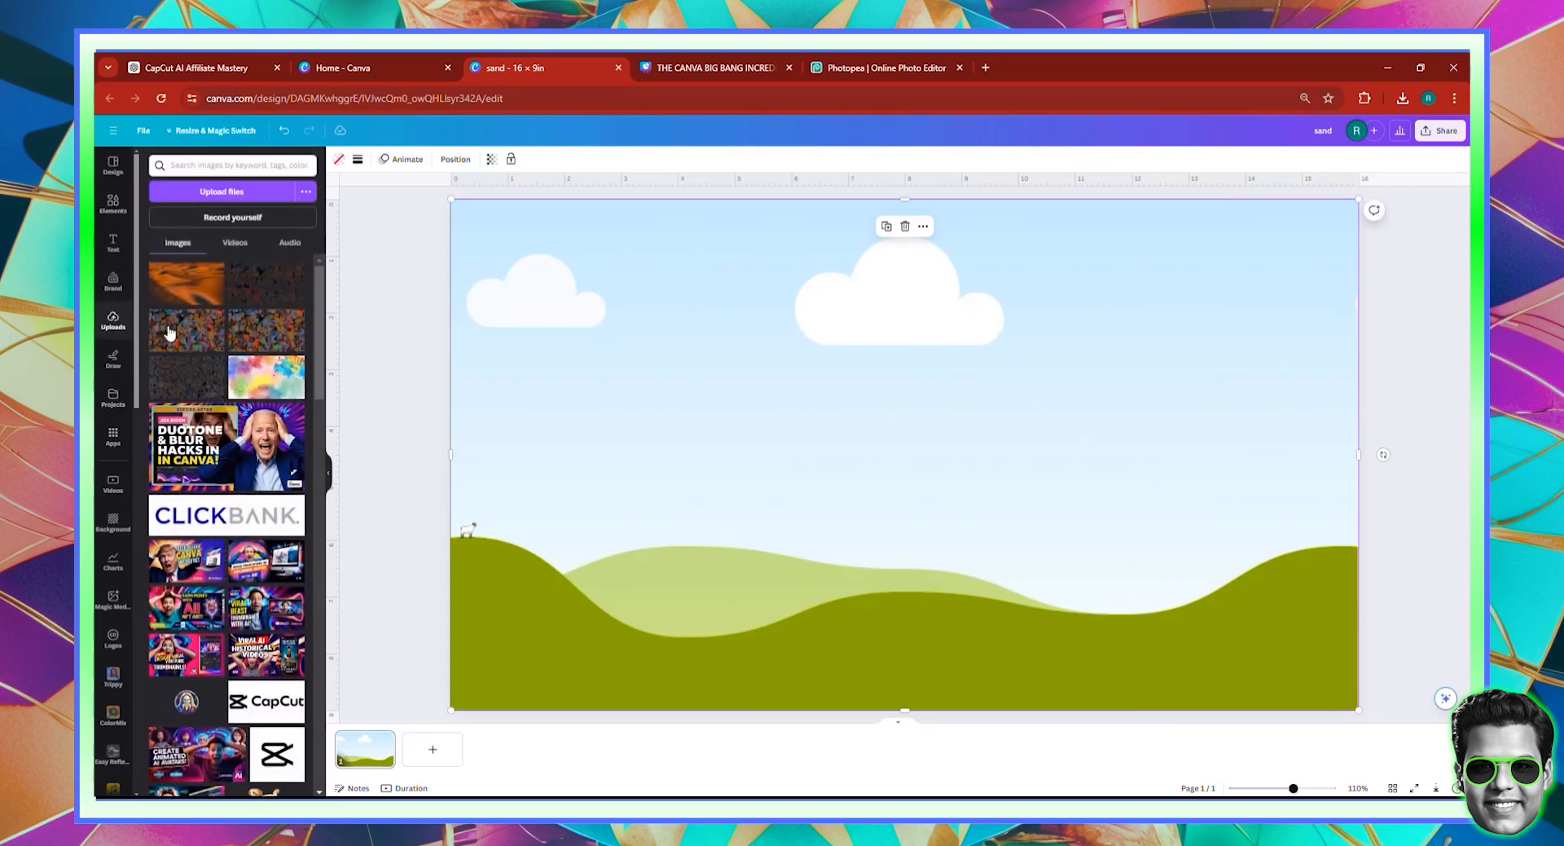
click(186, 295)
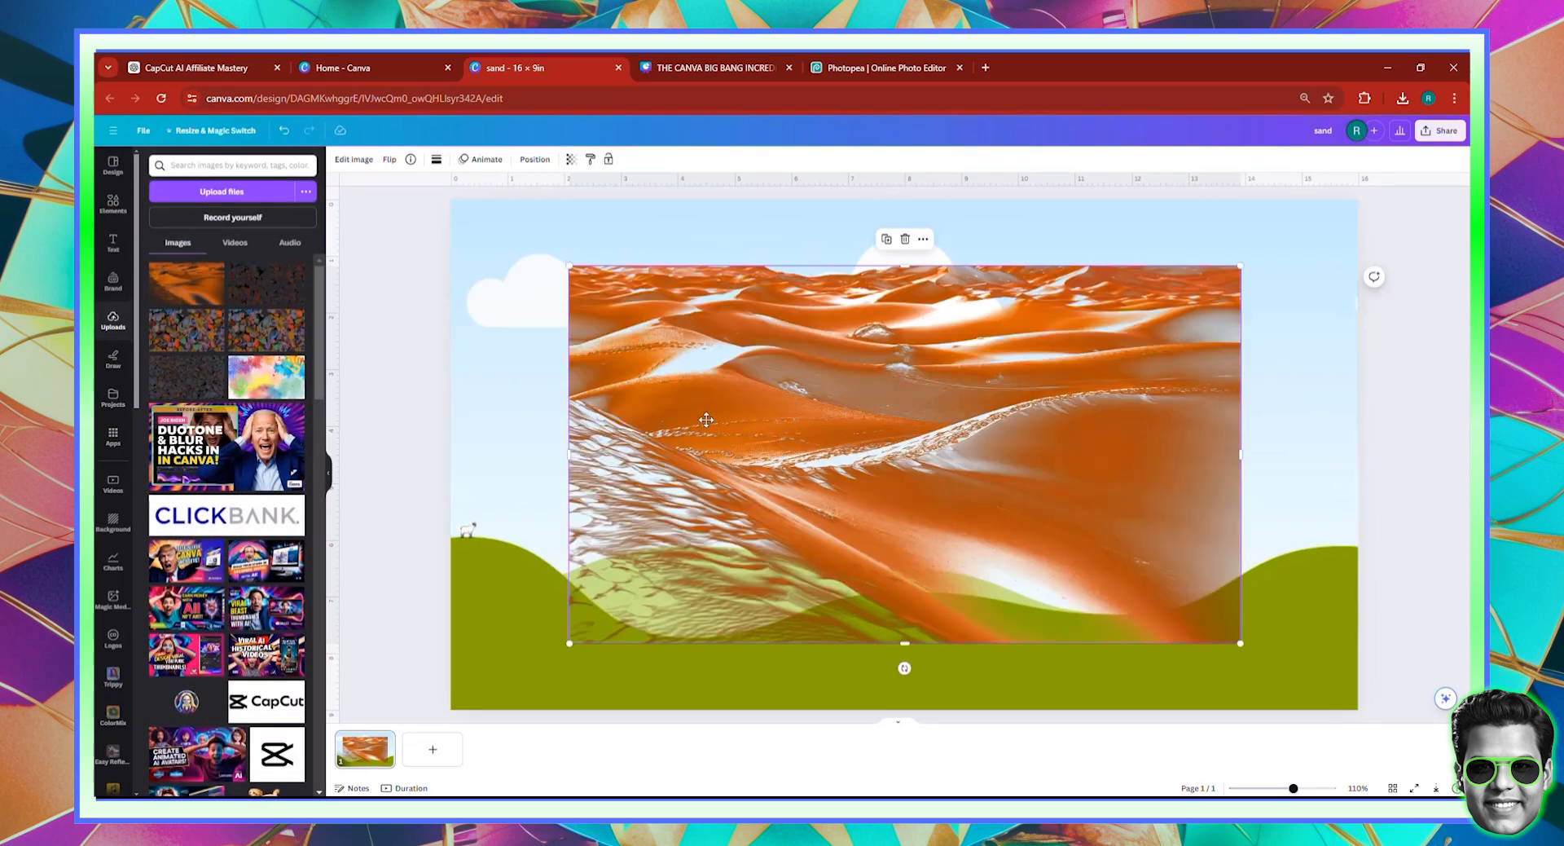
drag(706, 419, 633, 469)
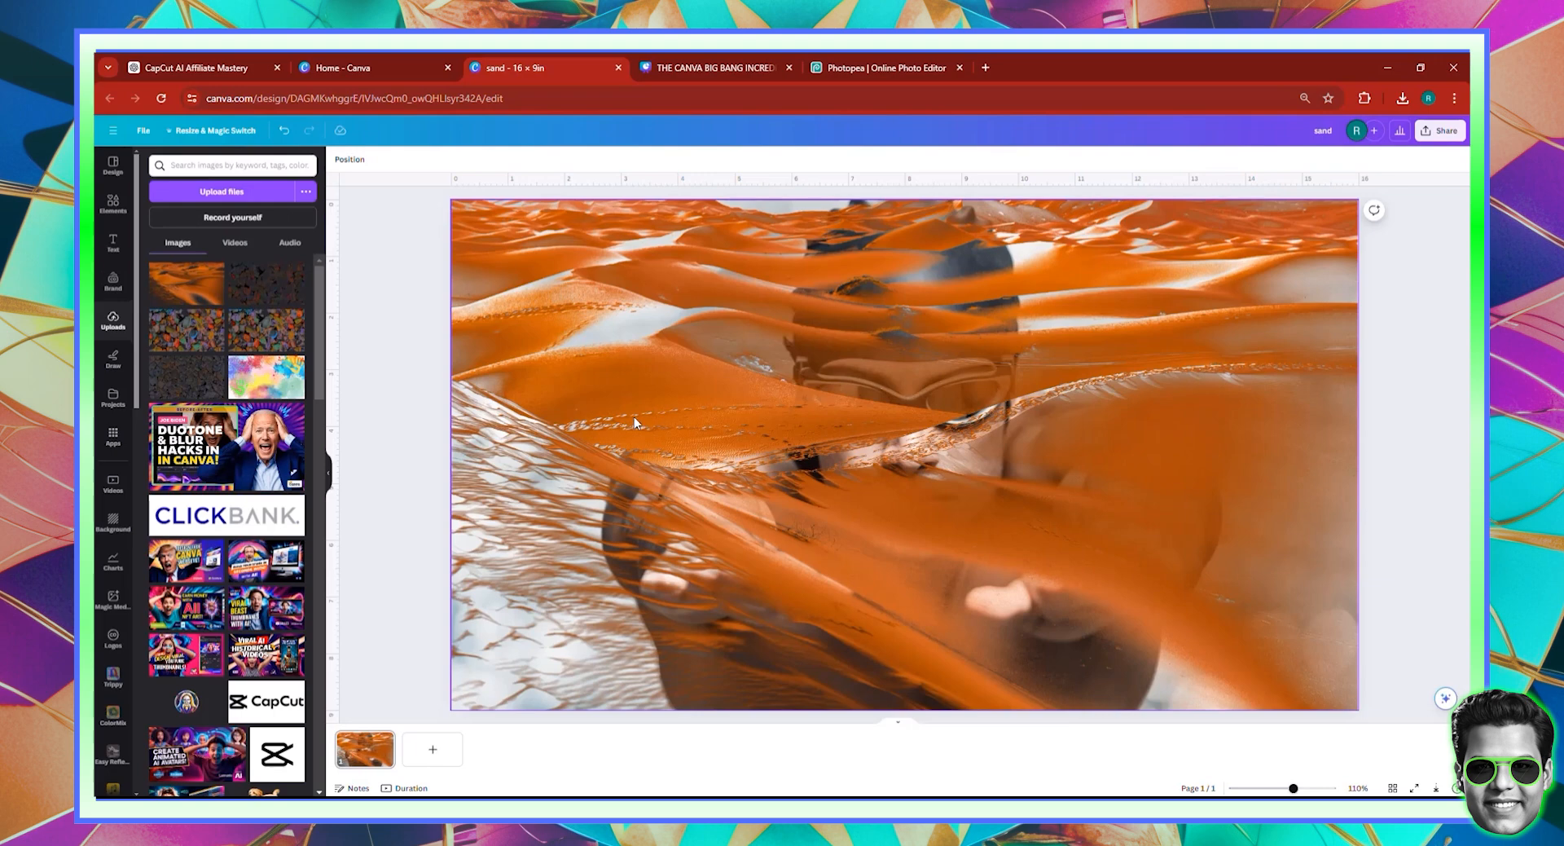
drag(634, 417, 1008, 427)
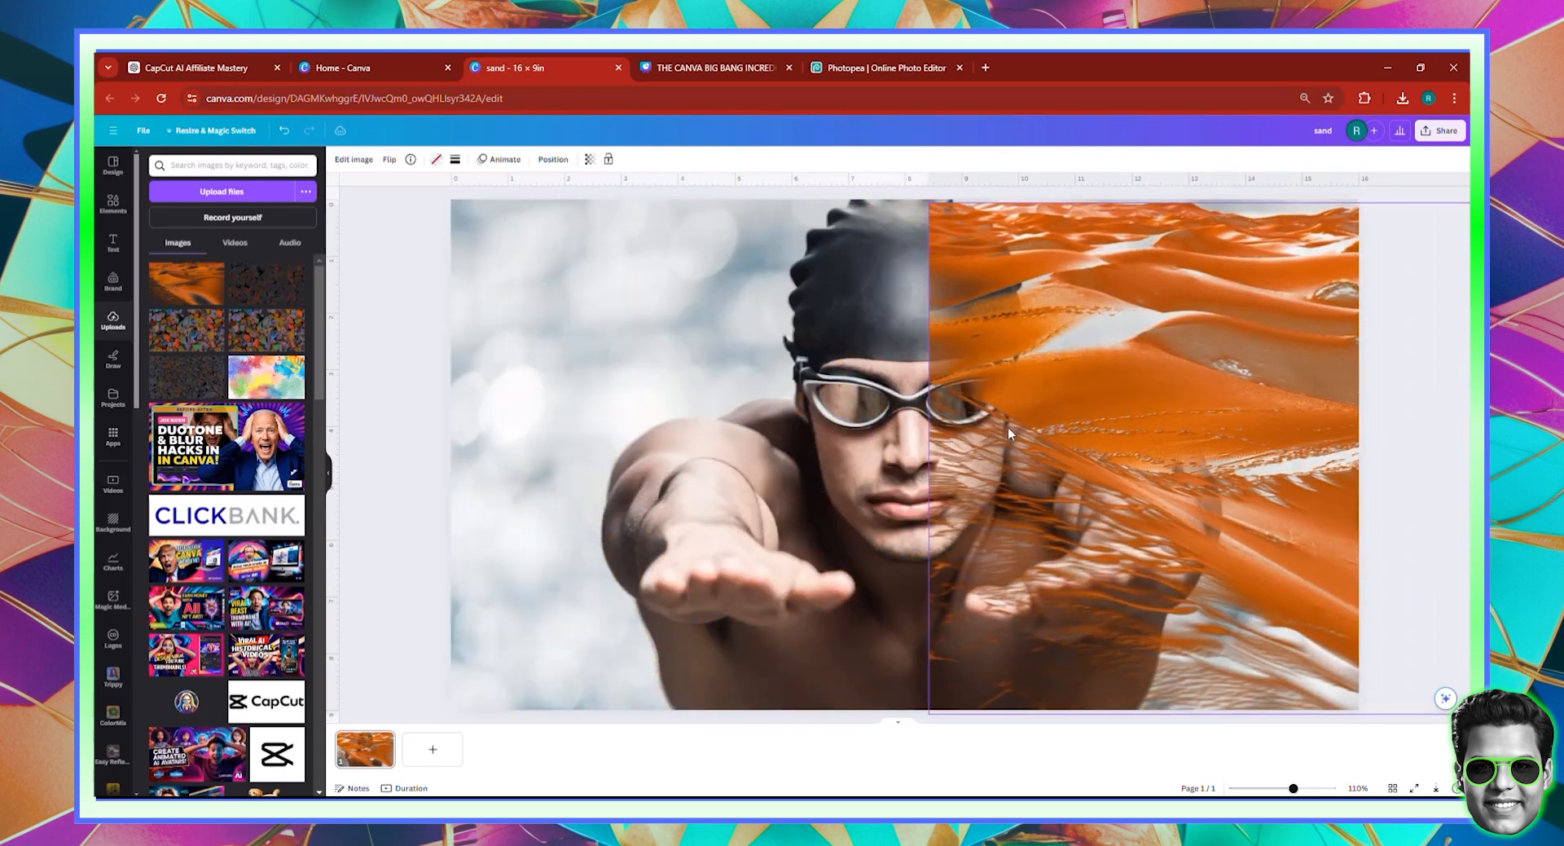
Step: Extract the swimmer from the background photo with Magic Grab
click(794, 439)
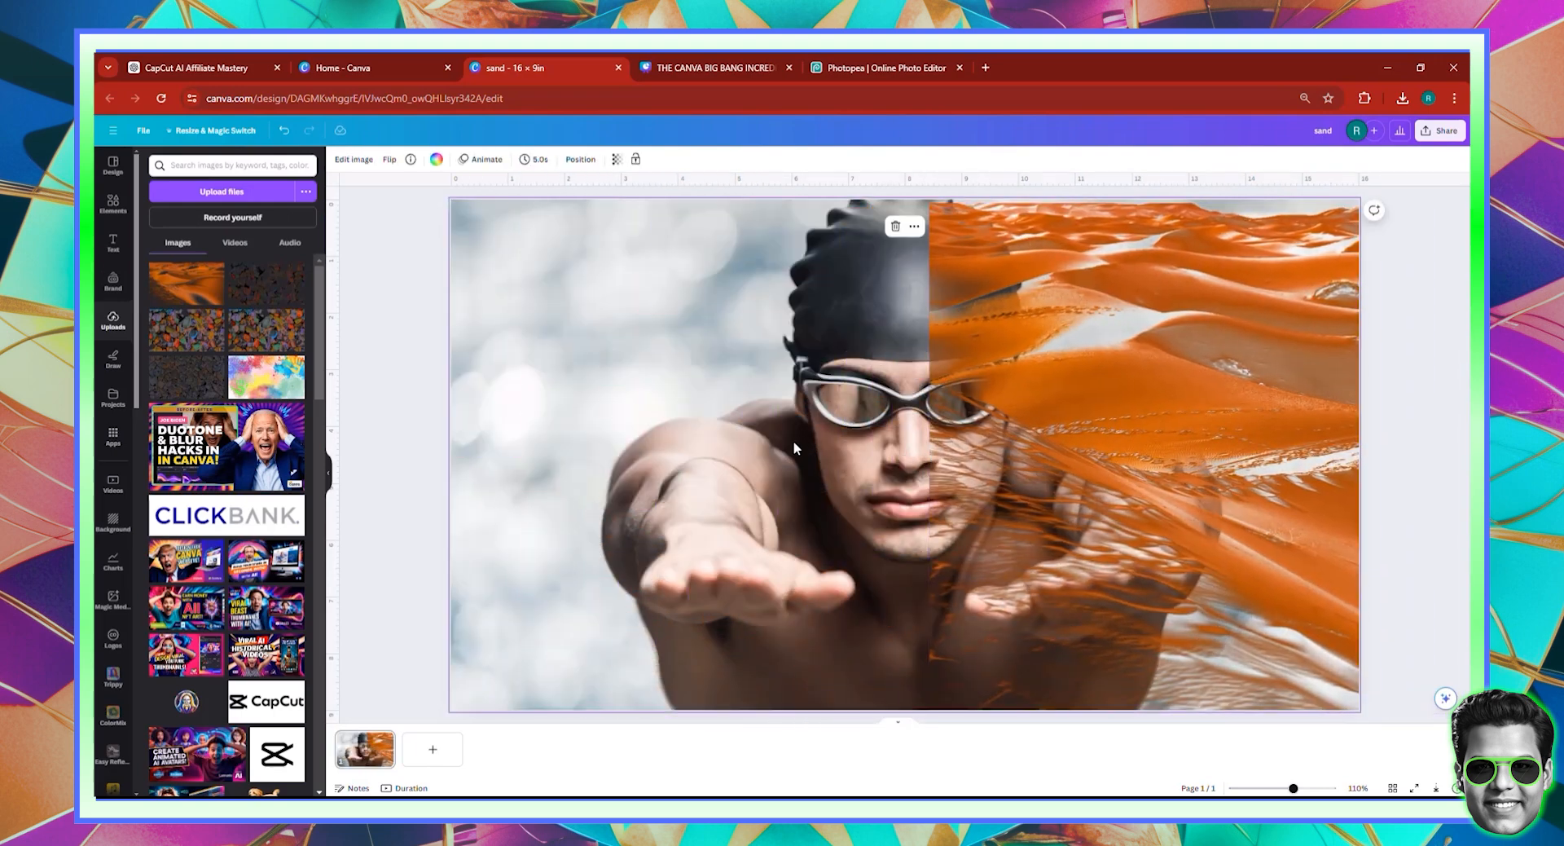
click(355, 160)
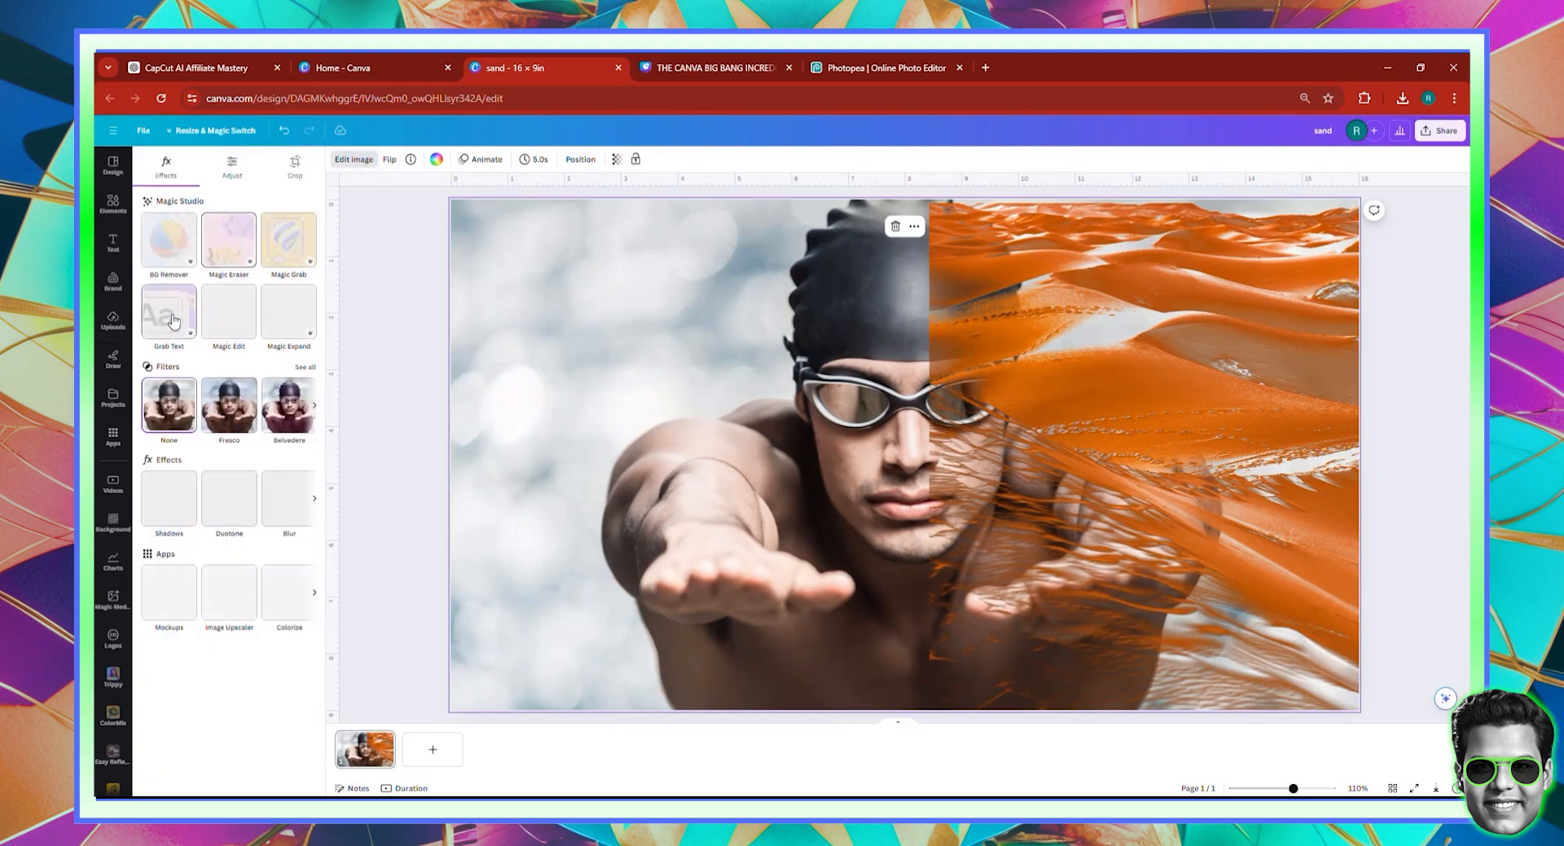
click(285, 252)
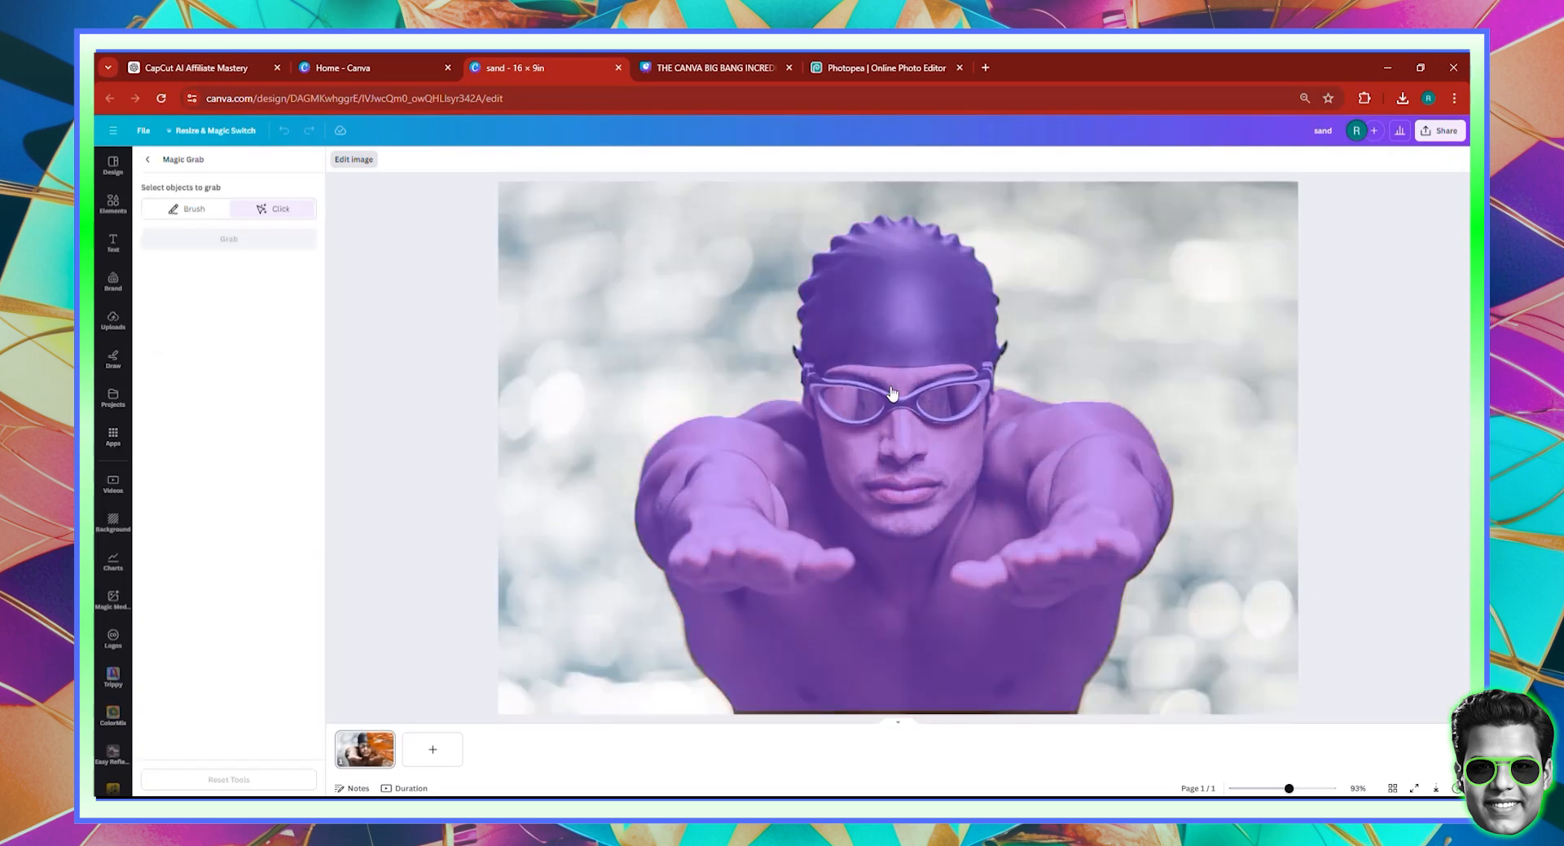
click(892, 393)
click(227, 239)
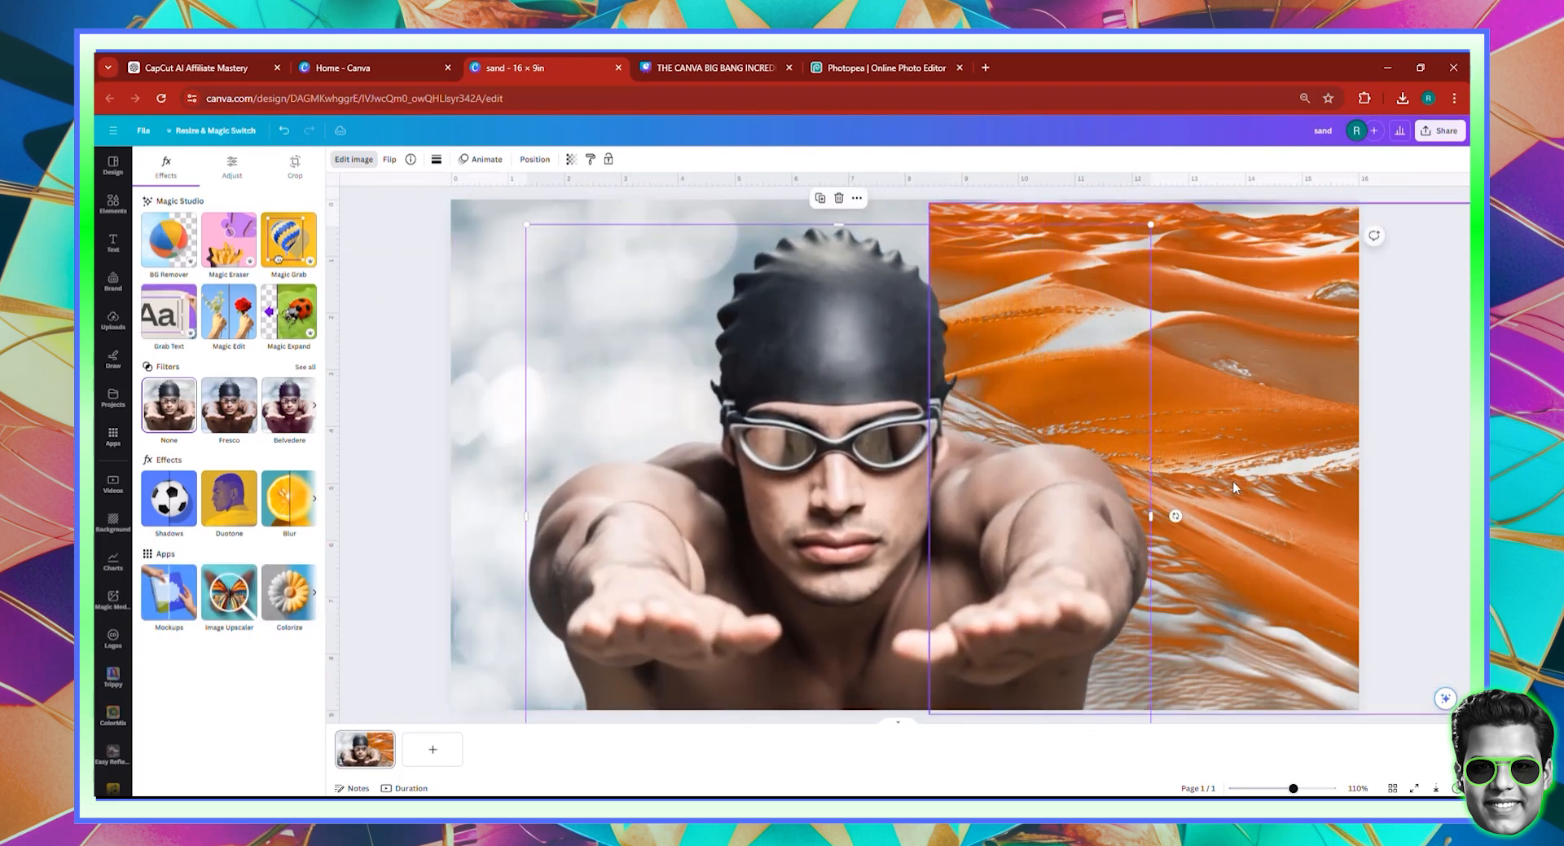
Step: Move the sand texture back across the page and recentre the extracted swimmer in front of it
drag(1274, 529, 813, 514)
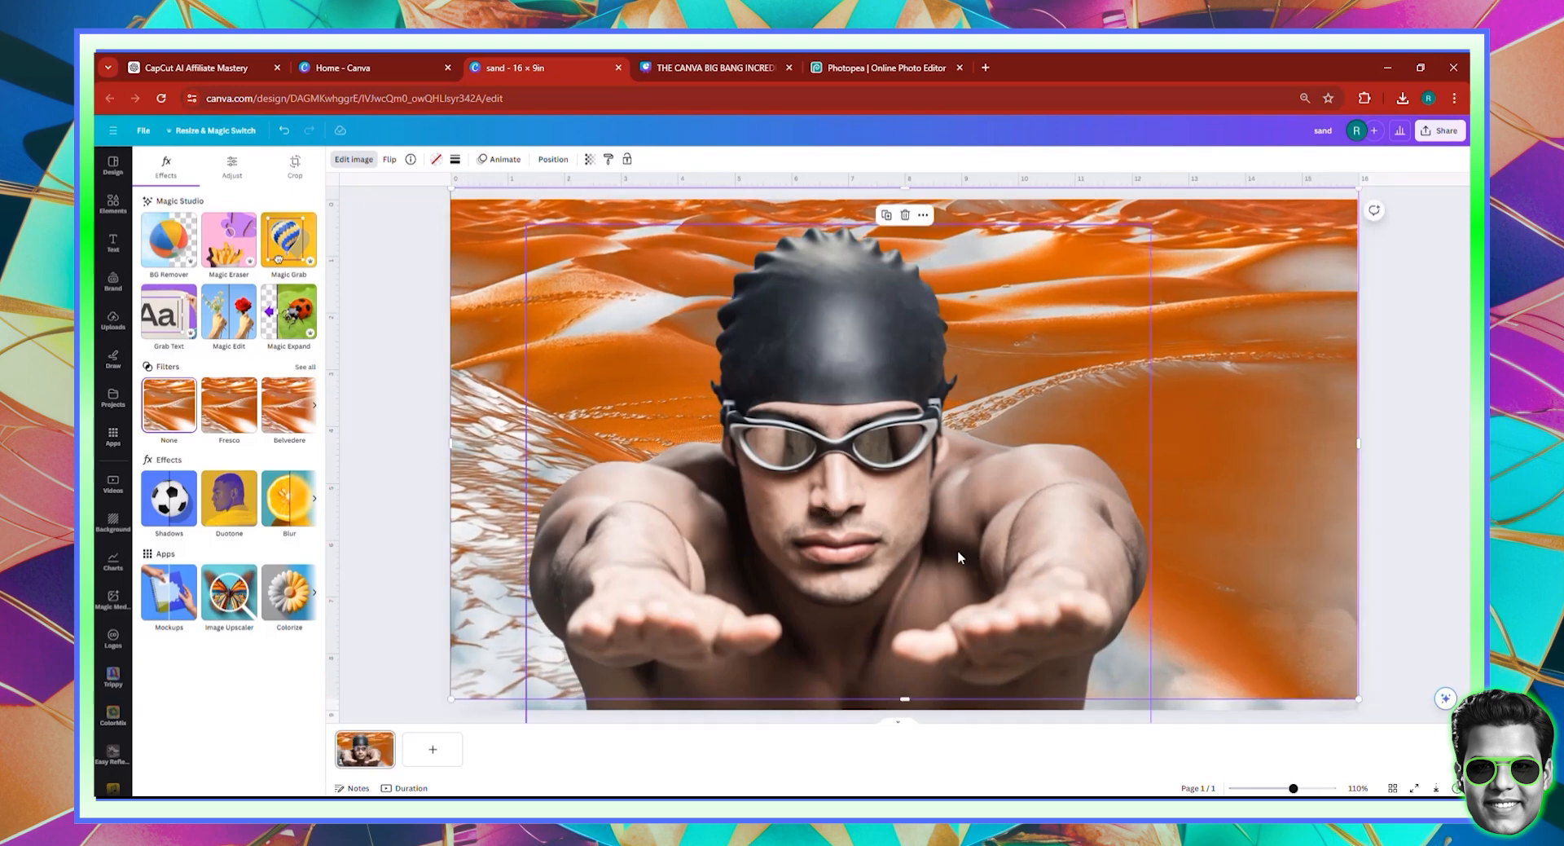
drag(914, 564, 988, 544)
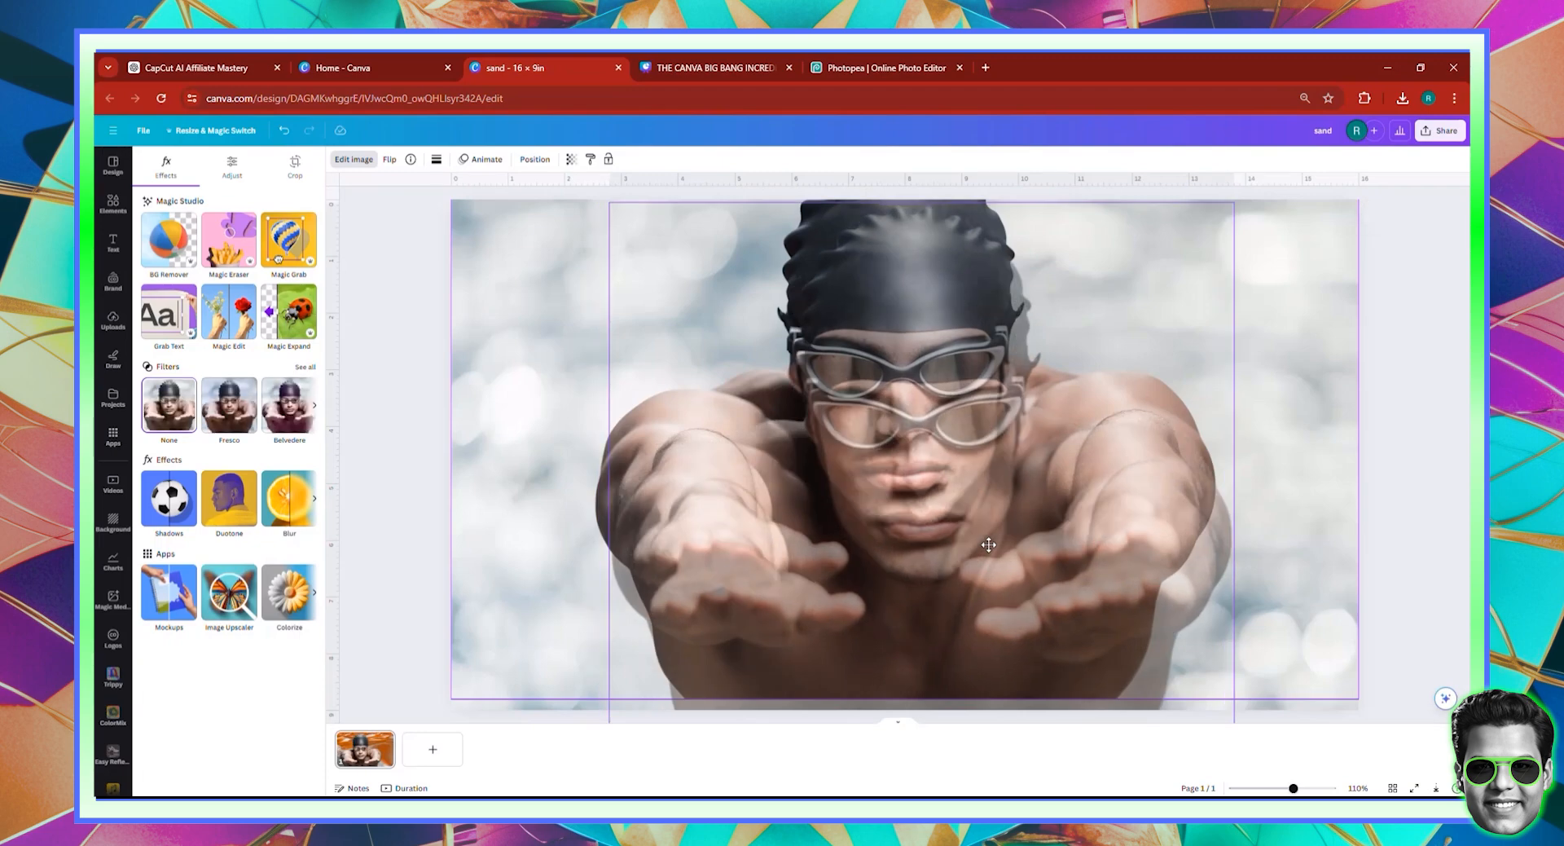
drag(988, 544, 988, 544)
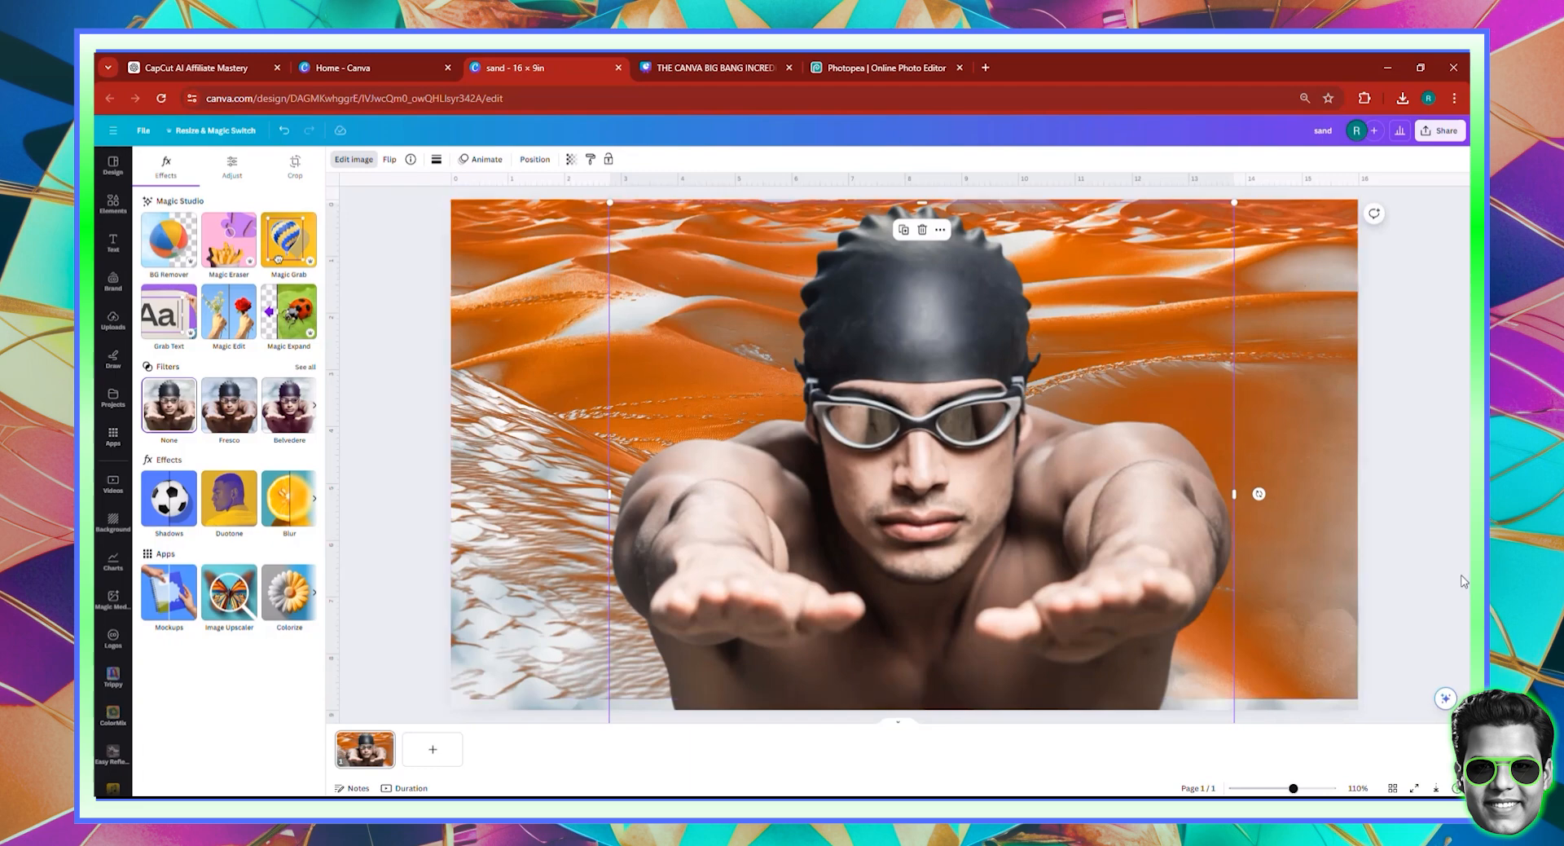
click(1418, 582)
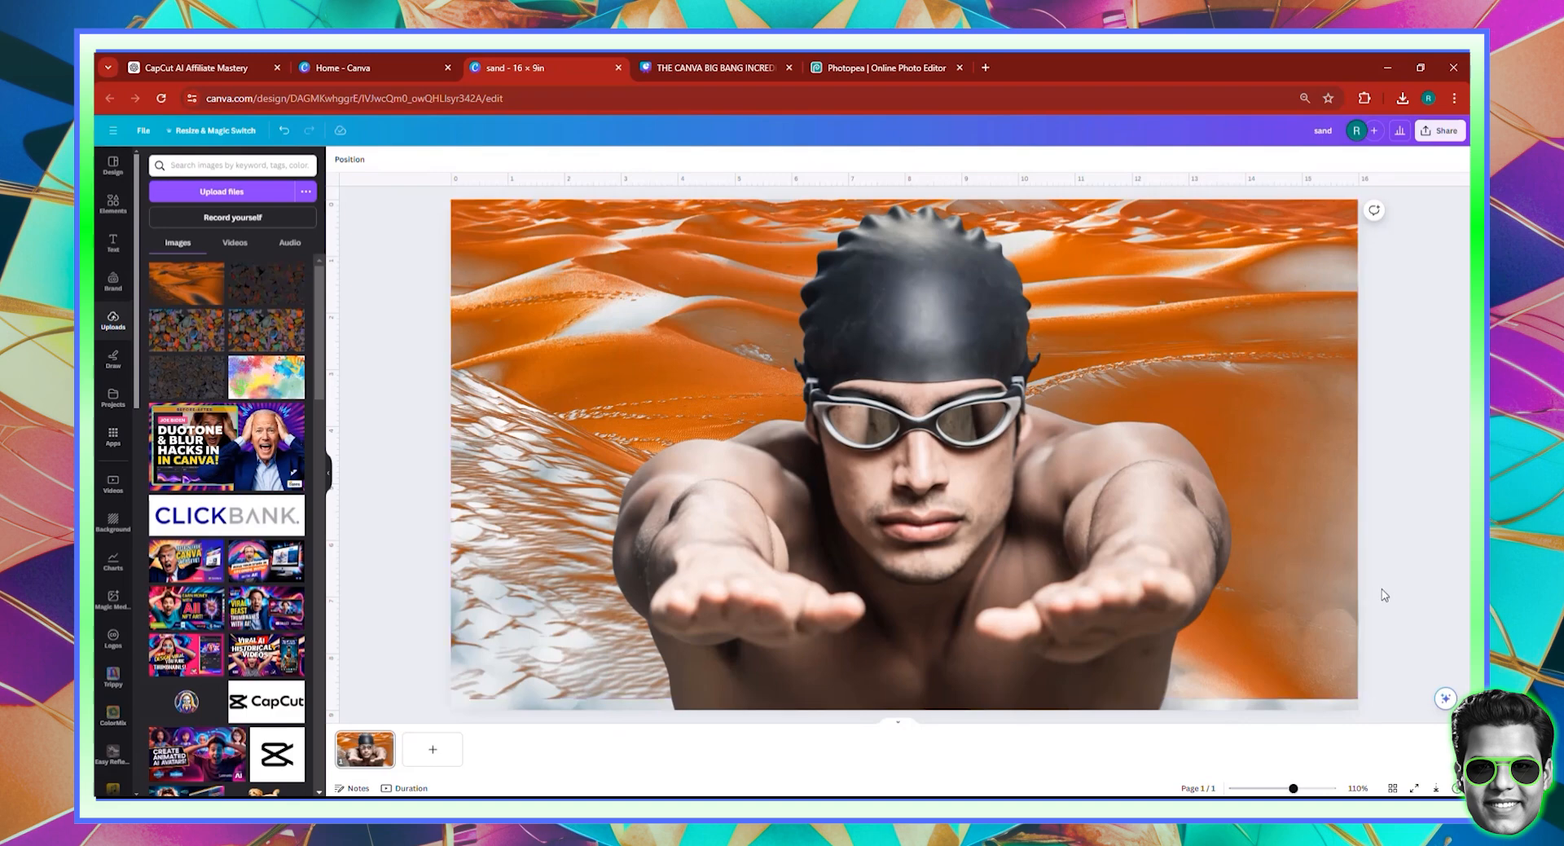
Step: Delete the swimmer cutout, the sand texture and the background so the page is empty
drag(1393, 559, 845, 399)
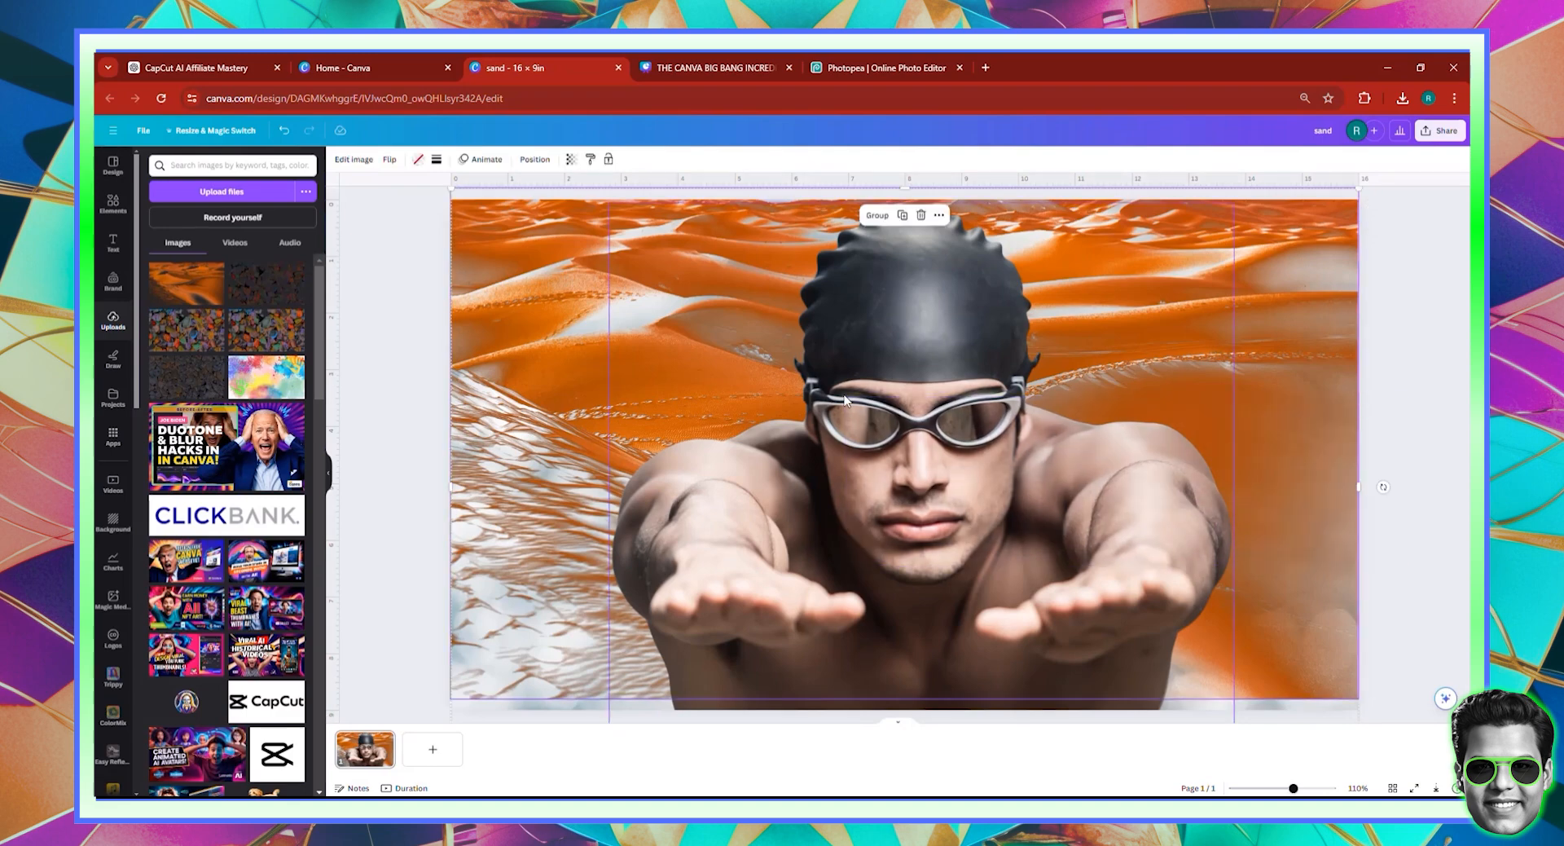
key(Delete)
click(1067, 411)
key(Delete)
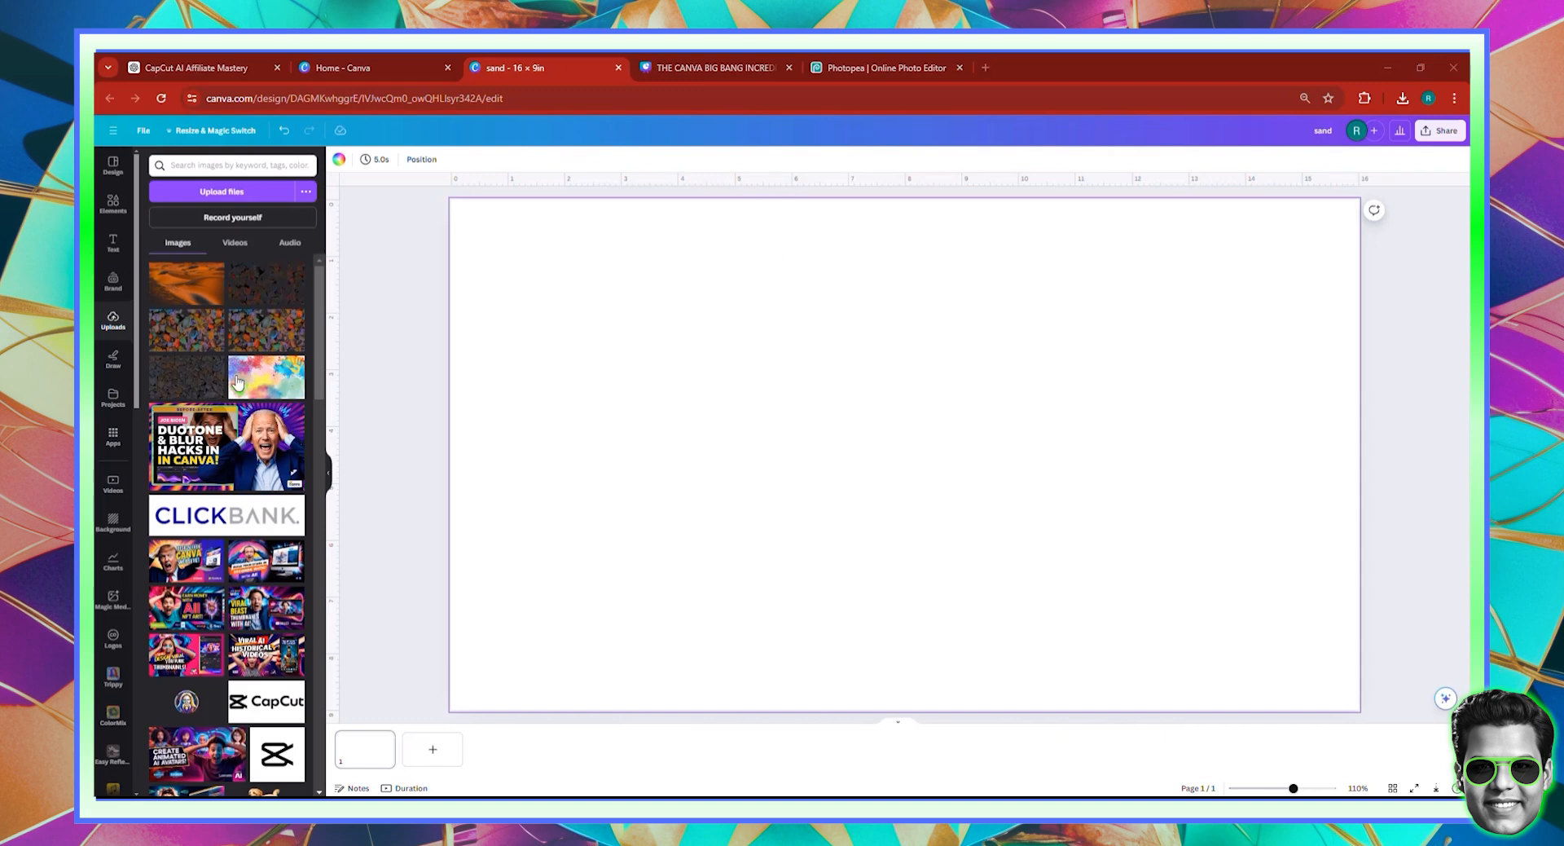
Step: Add the uploaded transparent stones image to the empty page and place it near the centre
click(182, 377)
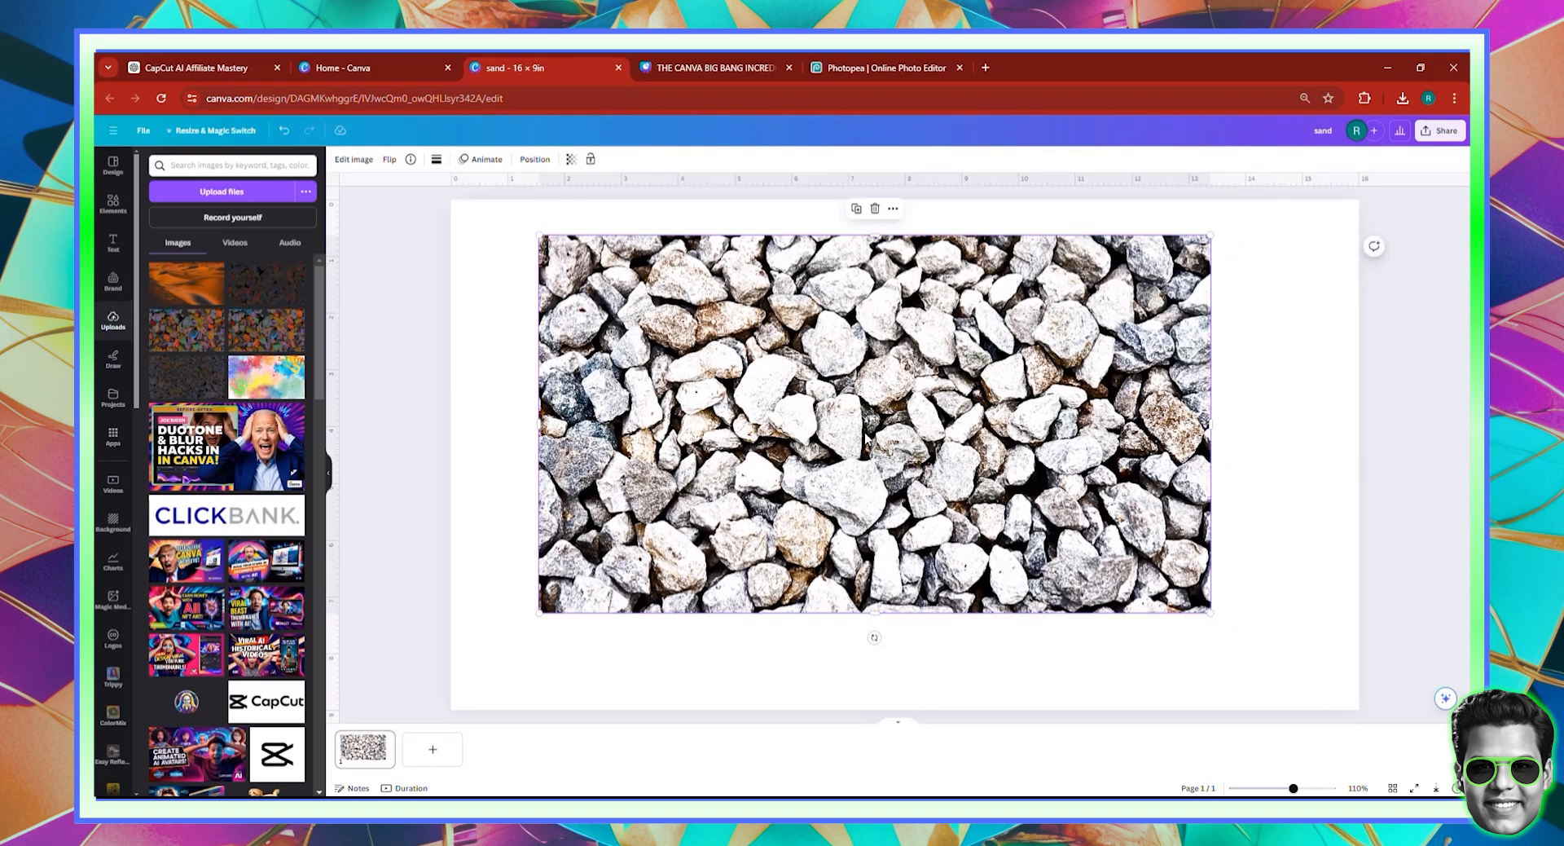
right_click(866, 437)
click(739, 430)
drag(741, 439, 755, 454)
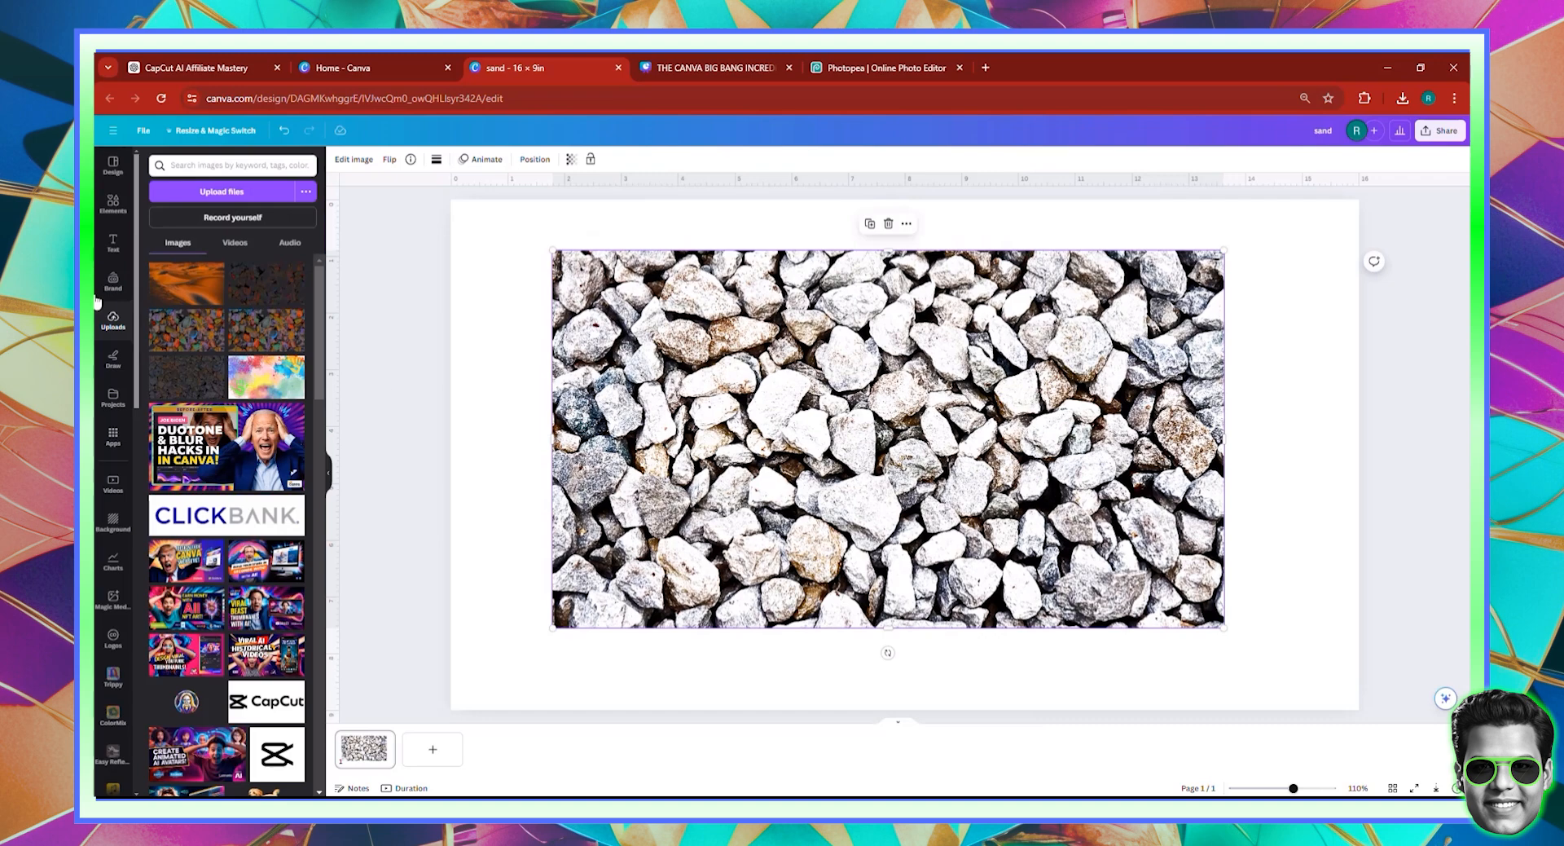
Step: Add the recently used swimmer photo and send it behind the stones image
click(106, 220)
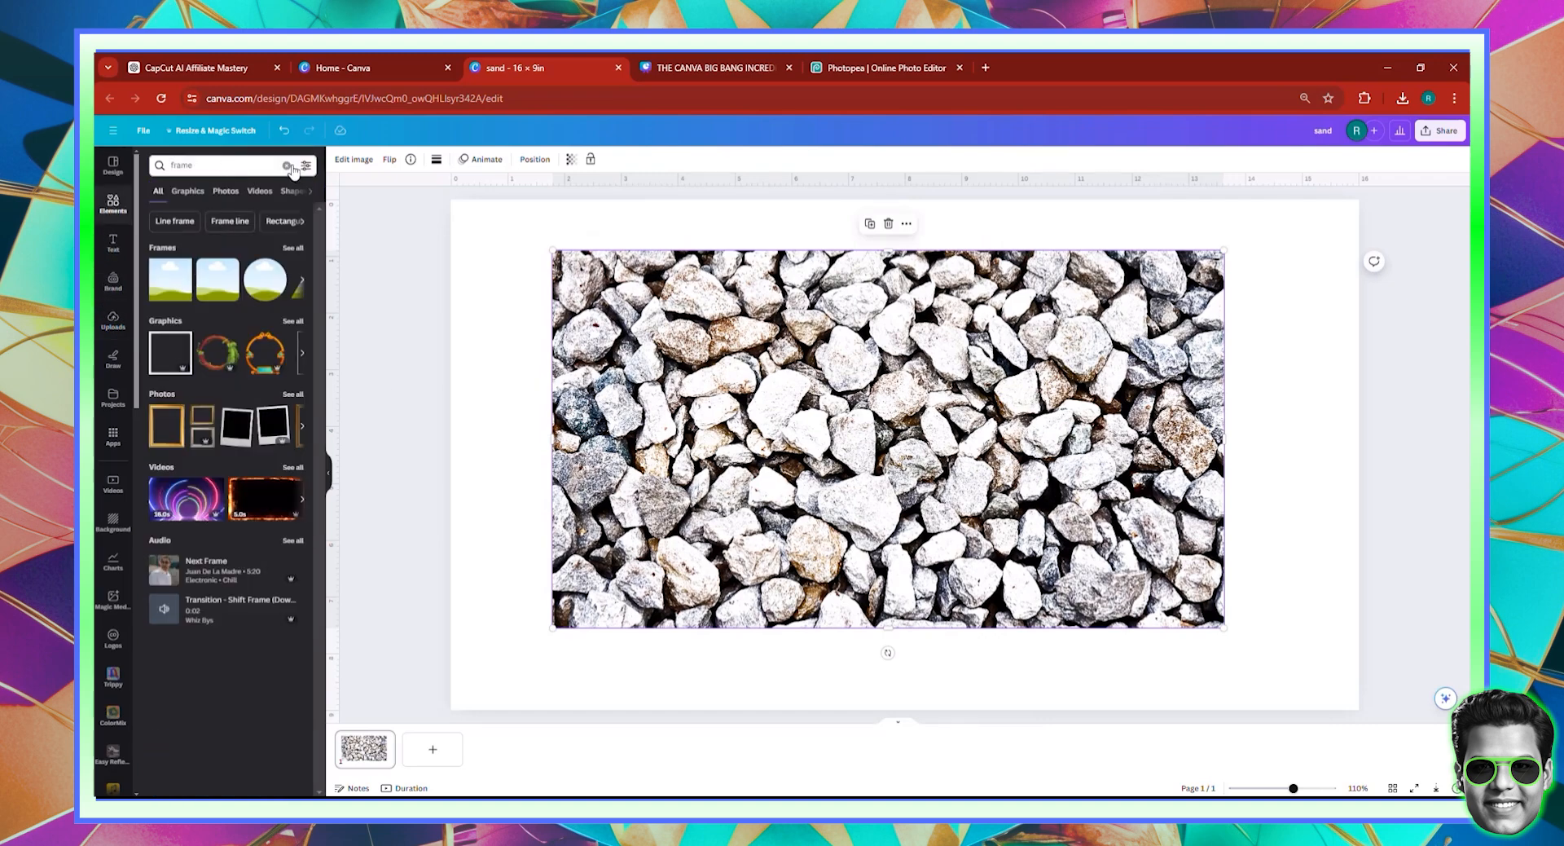
click(287, 166)
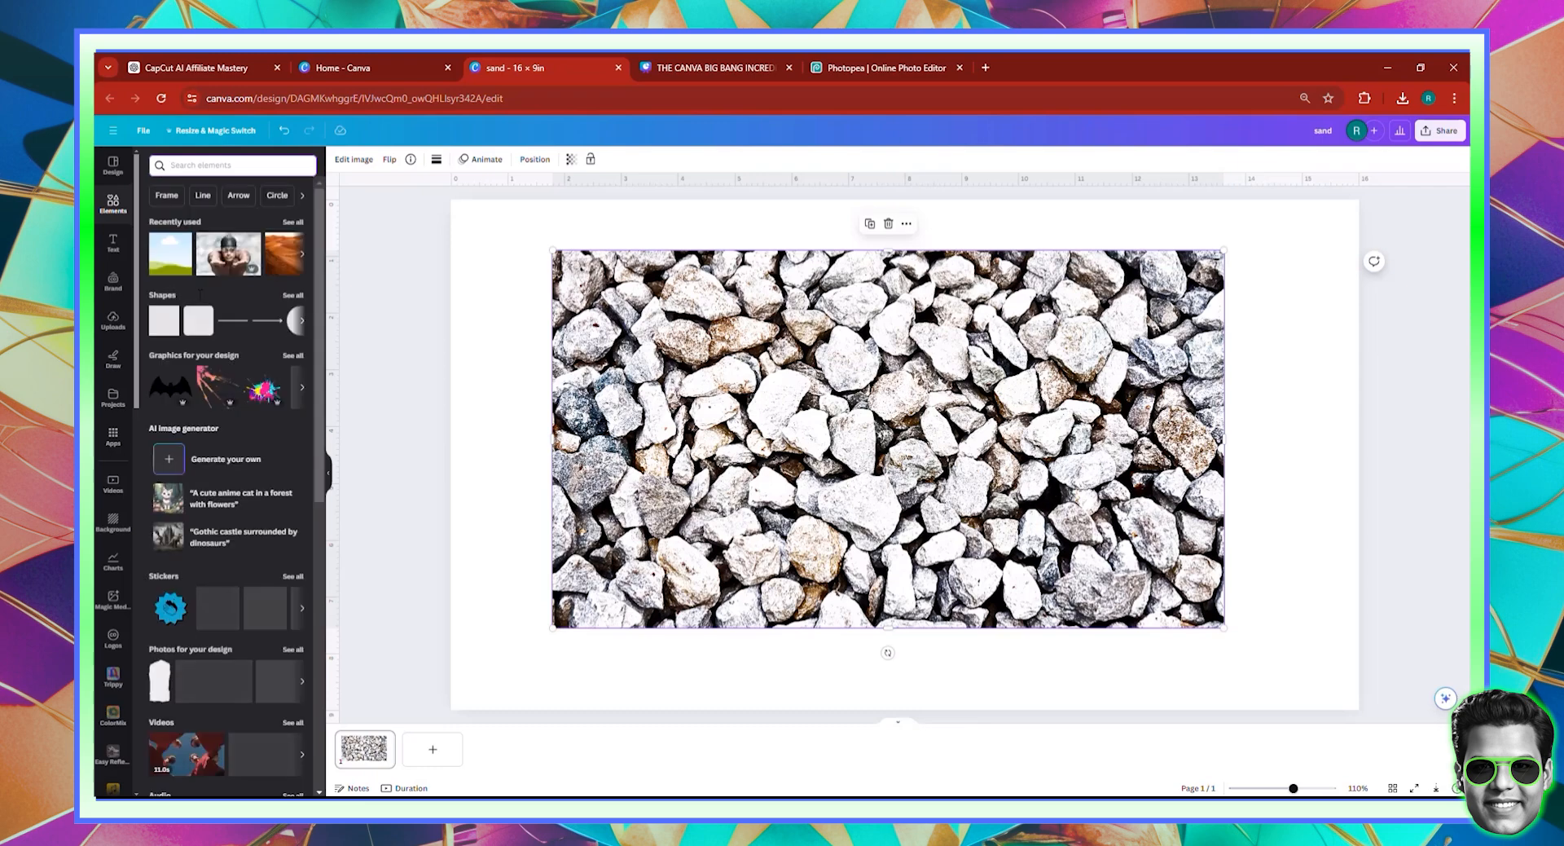
click(181, 254)
drag(898, 469, 900, 461)
click(535, 159)
click(269, 209)
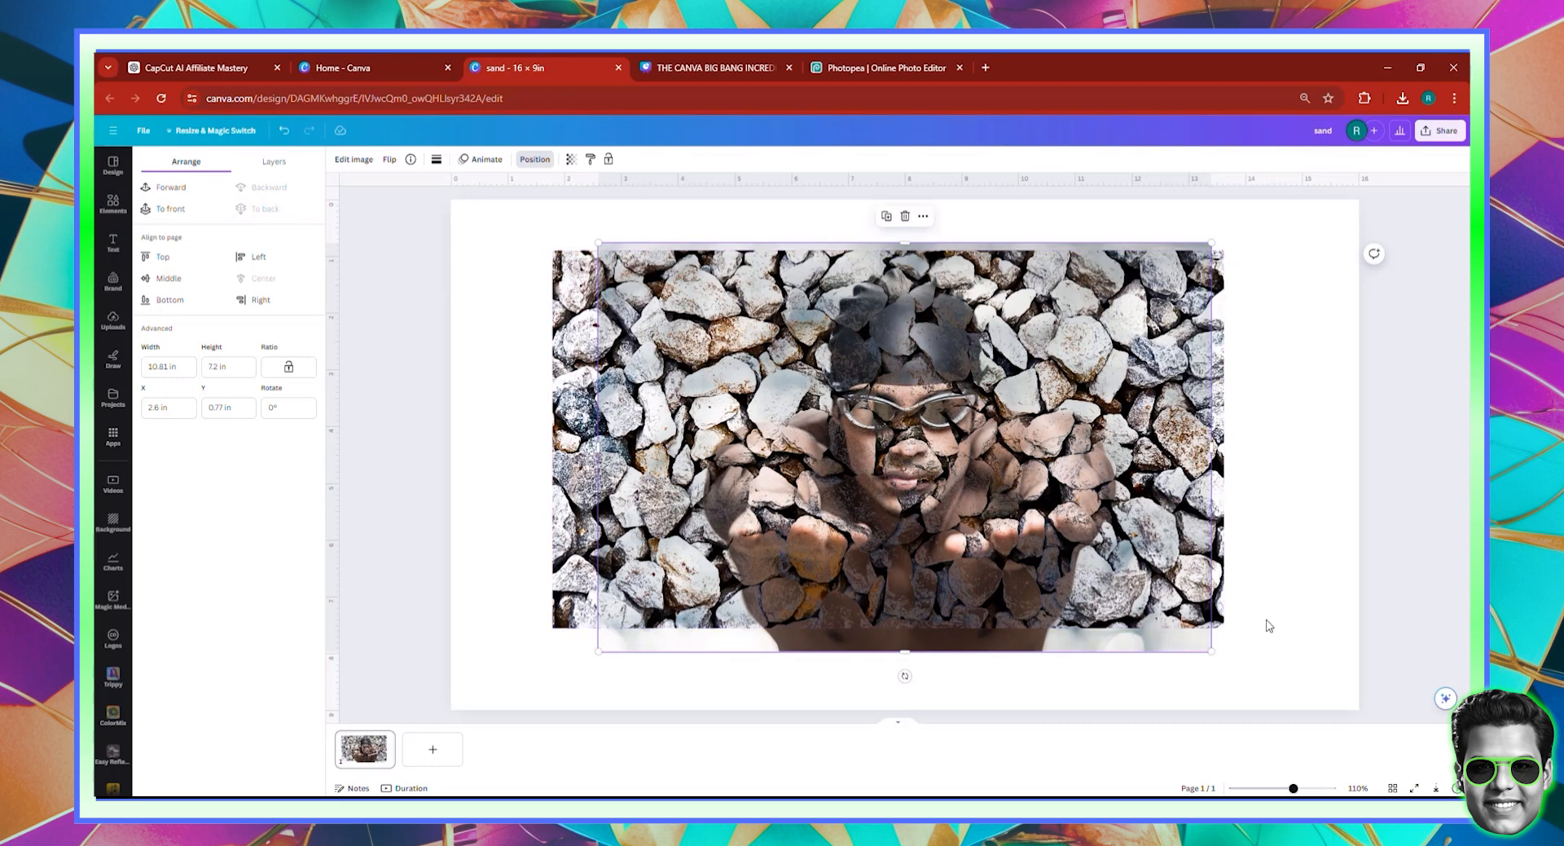
Step: Enlarge the stones image from its lower-right and upper-left corners so it covers the swimmer photo
click(1238, 625)
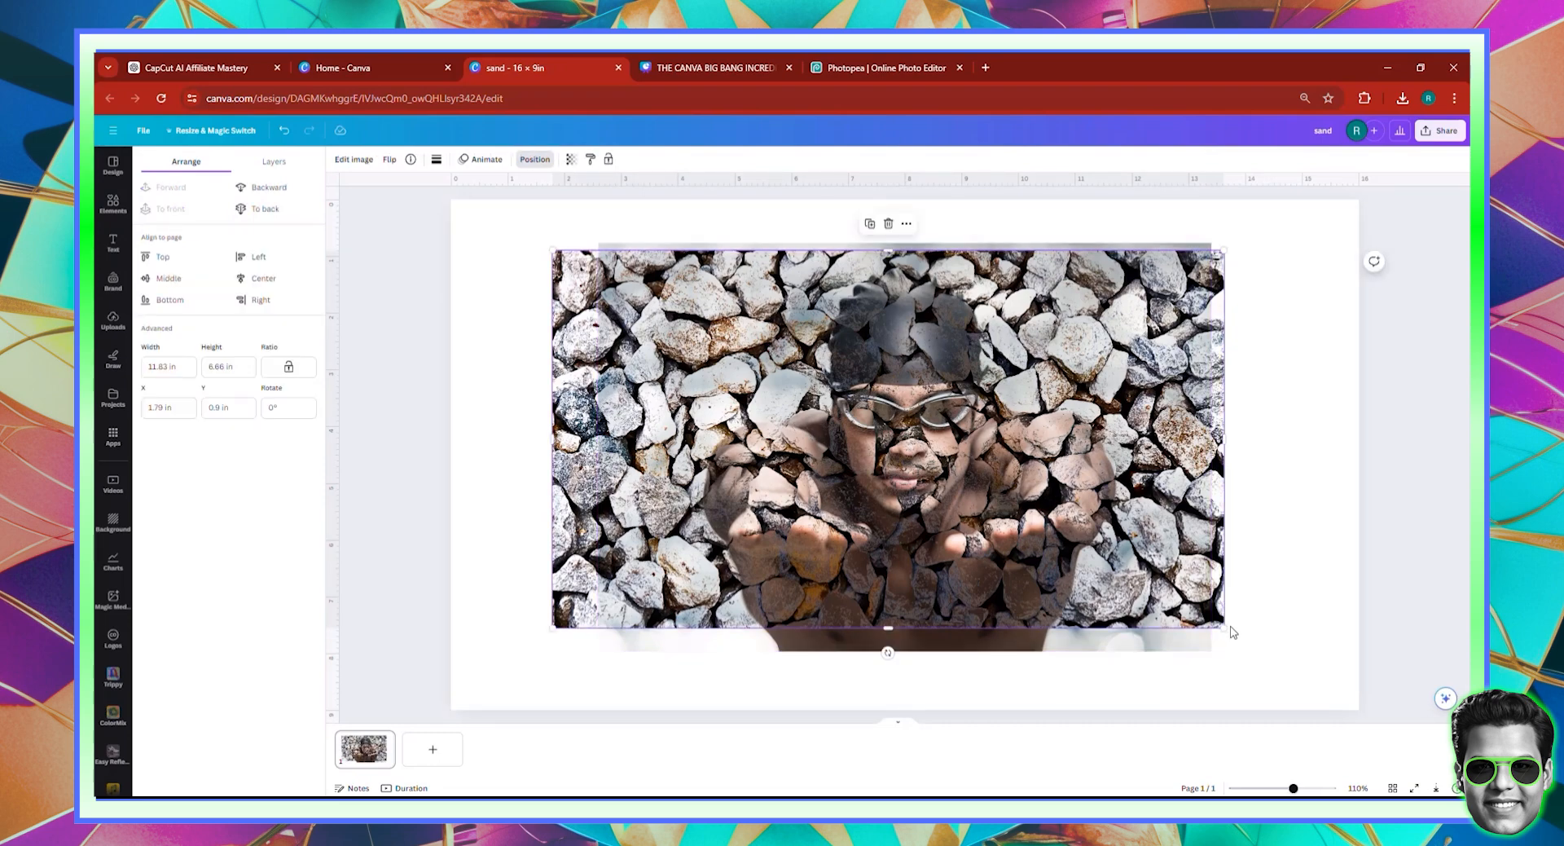
drag(1224, 627, 1268, 647)
click(1181, 680)
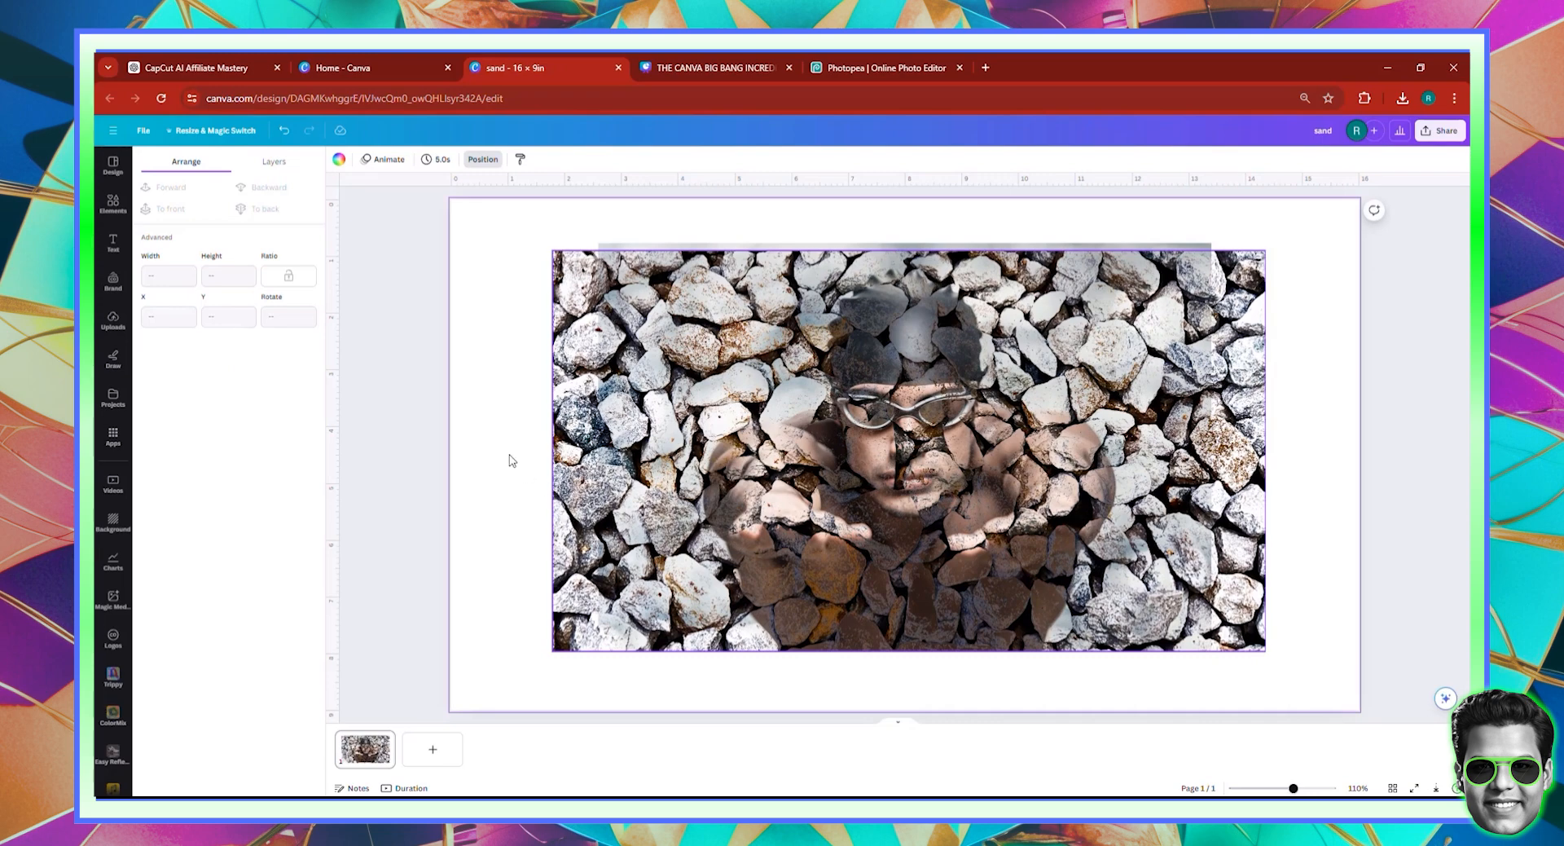
click(576, 298)
drag(554, 251, 534, 239)
Step: Select the stones and swimmer images together and enlarge them to cover the whole page
drag(503, 356, 1202, 432)
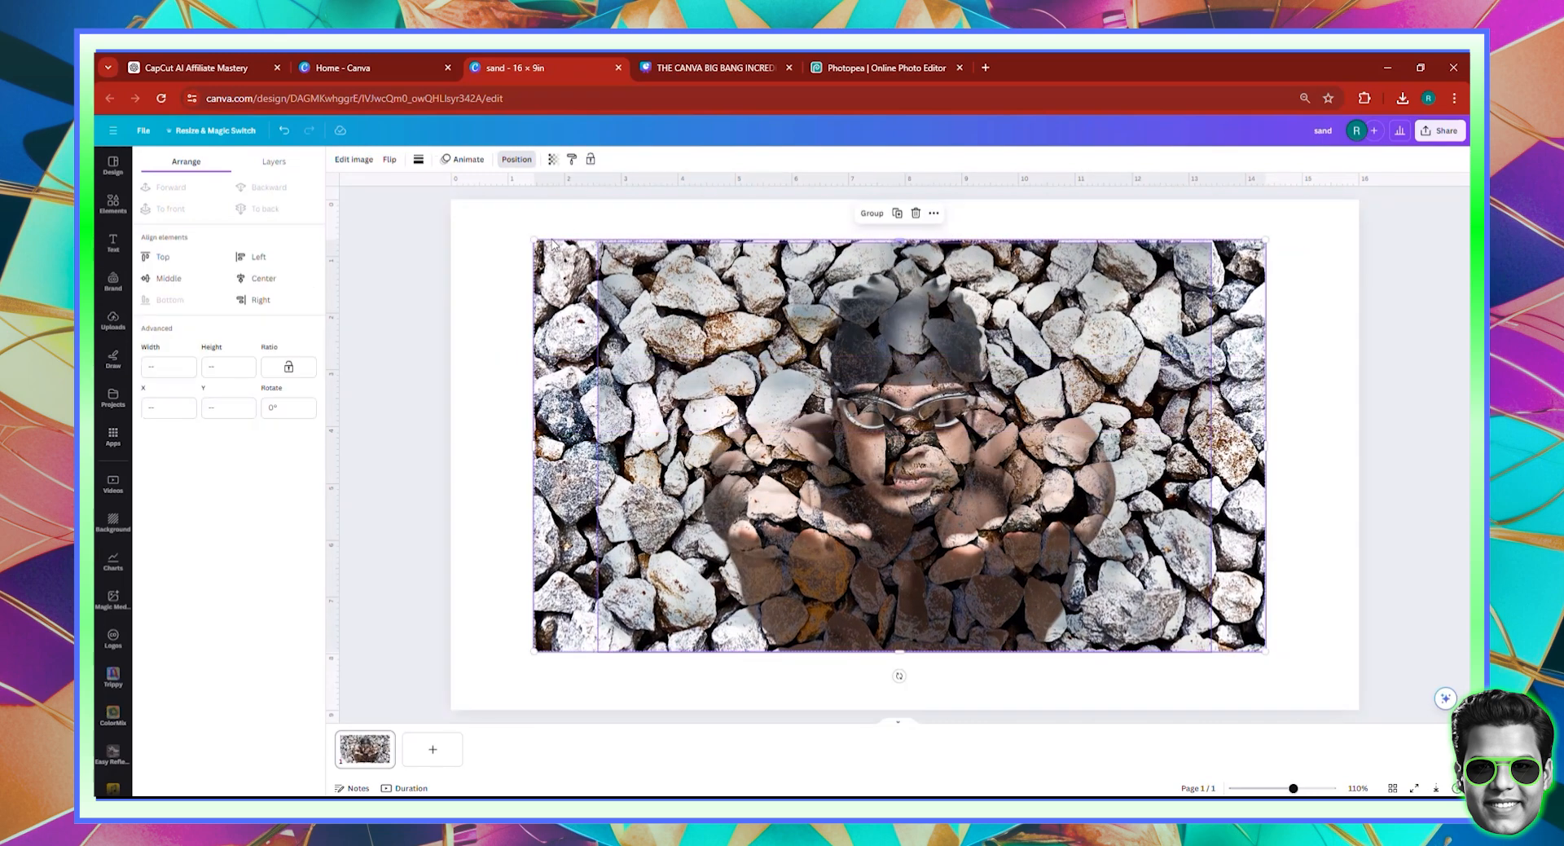
drag(535, 240, 345, 135)
drag(1265, 649, 1469, 764)
drag(1278, 489, 1283, 510)
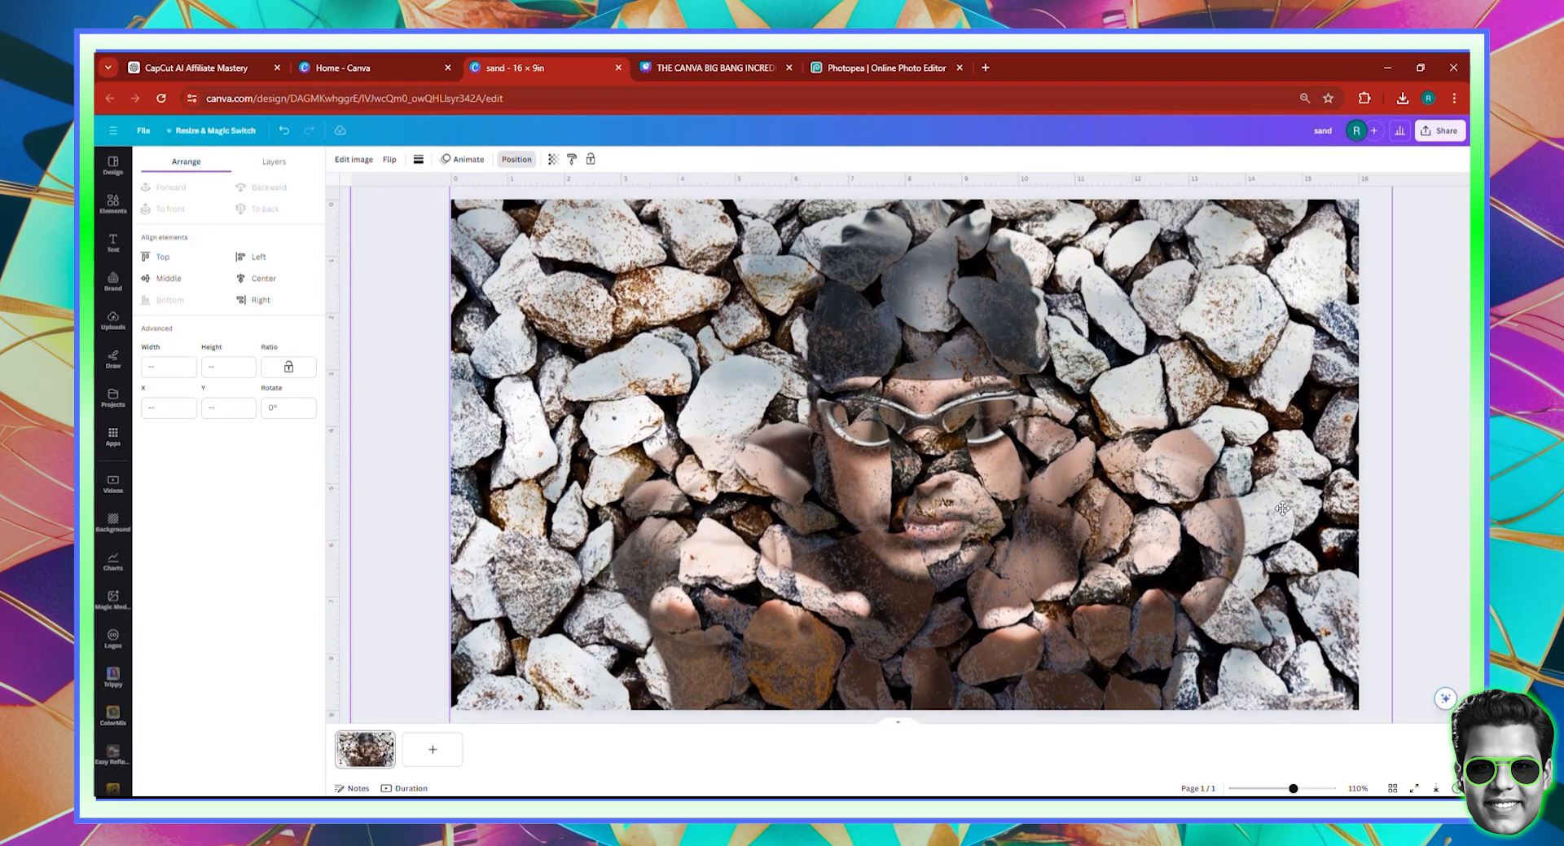
click(1427, 519)
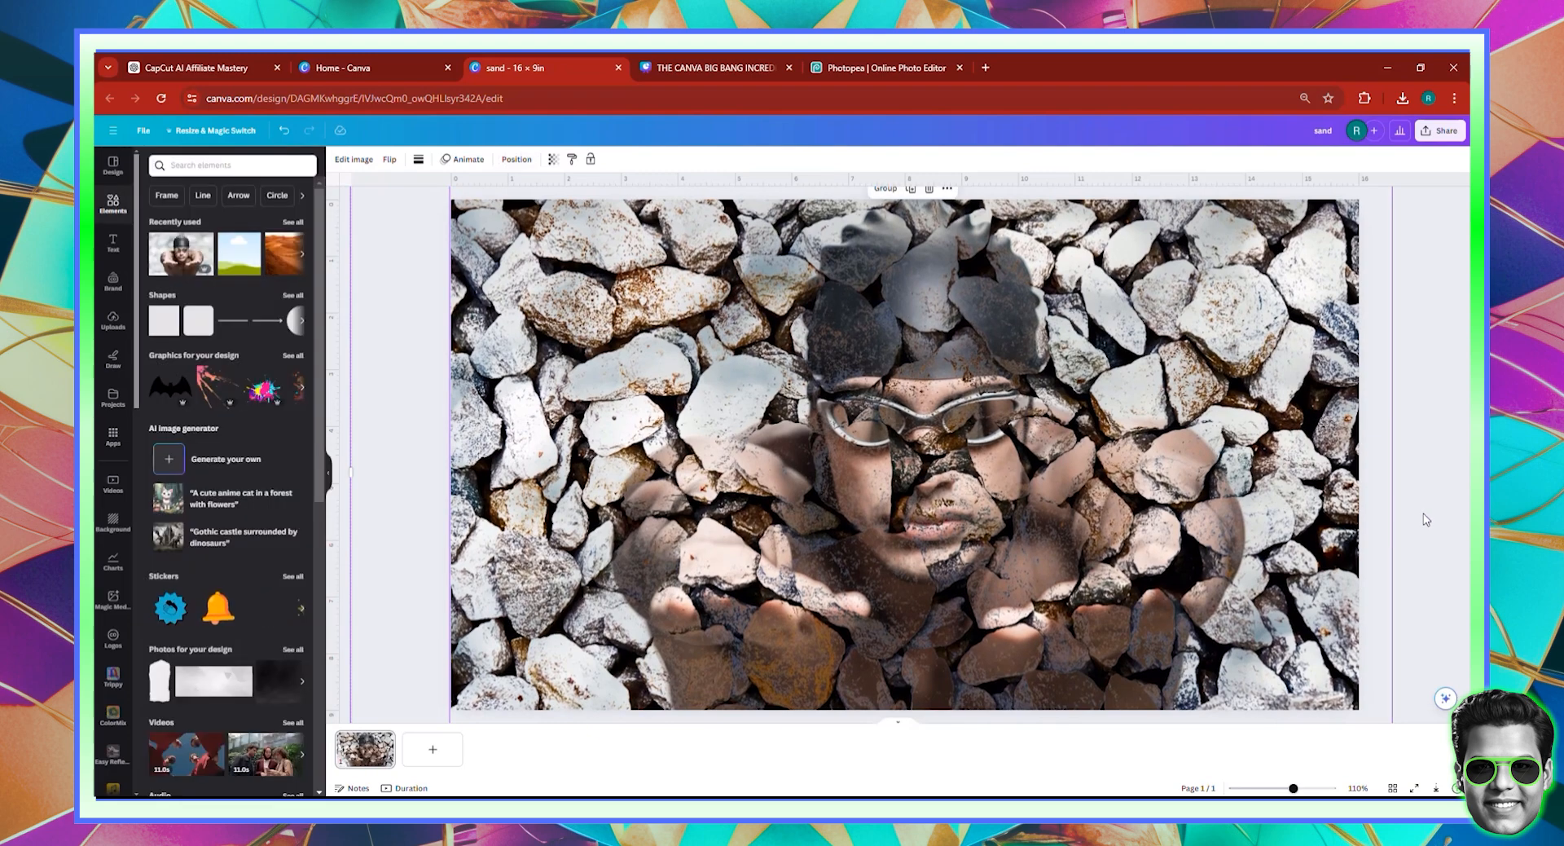
click(1417, 496)
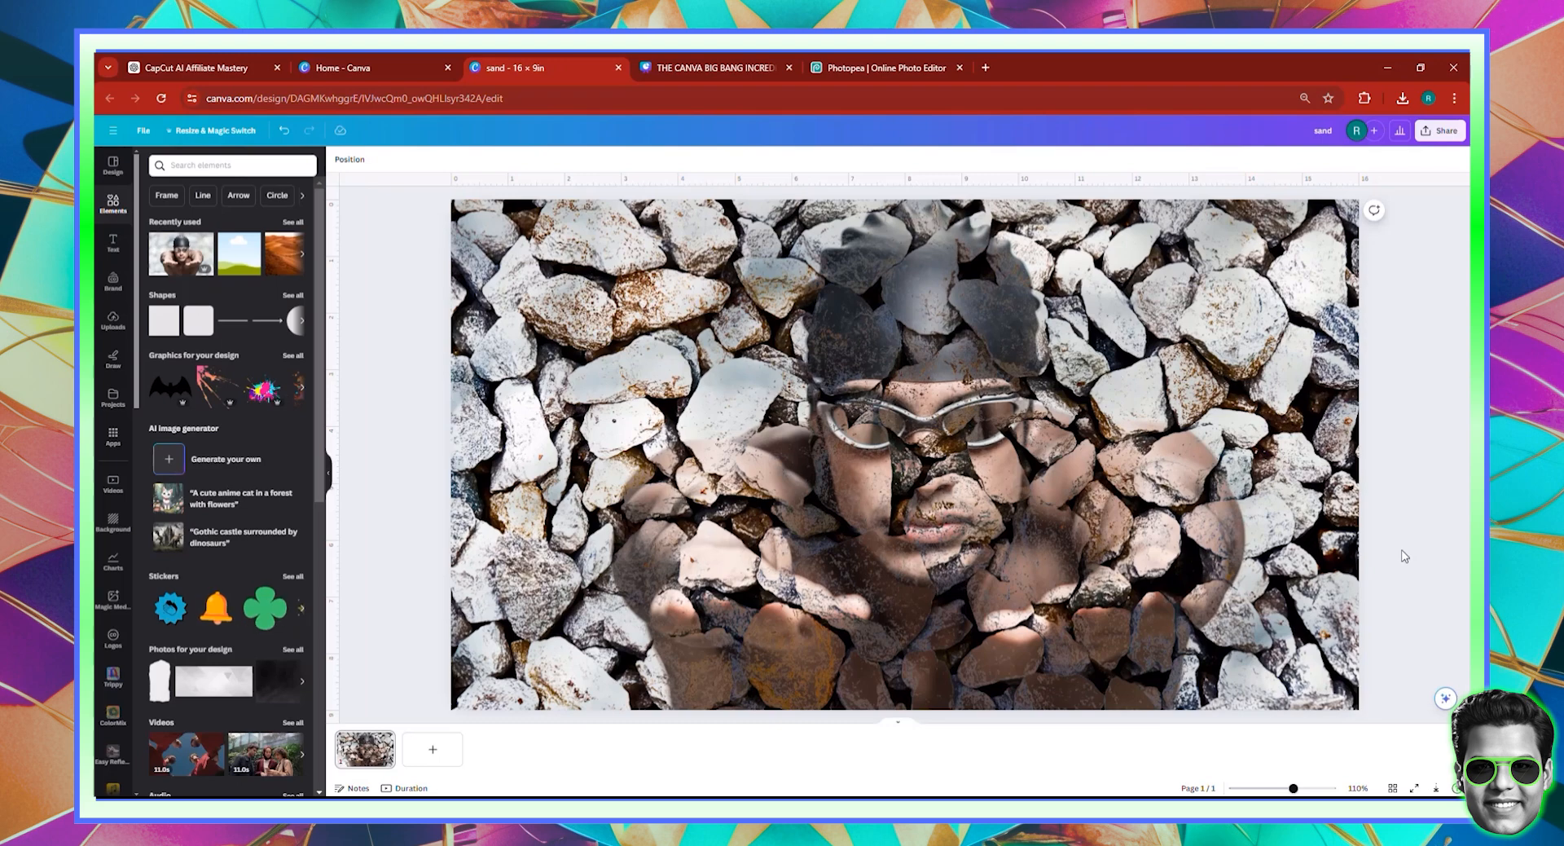
Step: Delete the stones image and the swimmer photo from the page
right_click(1095, 516)
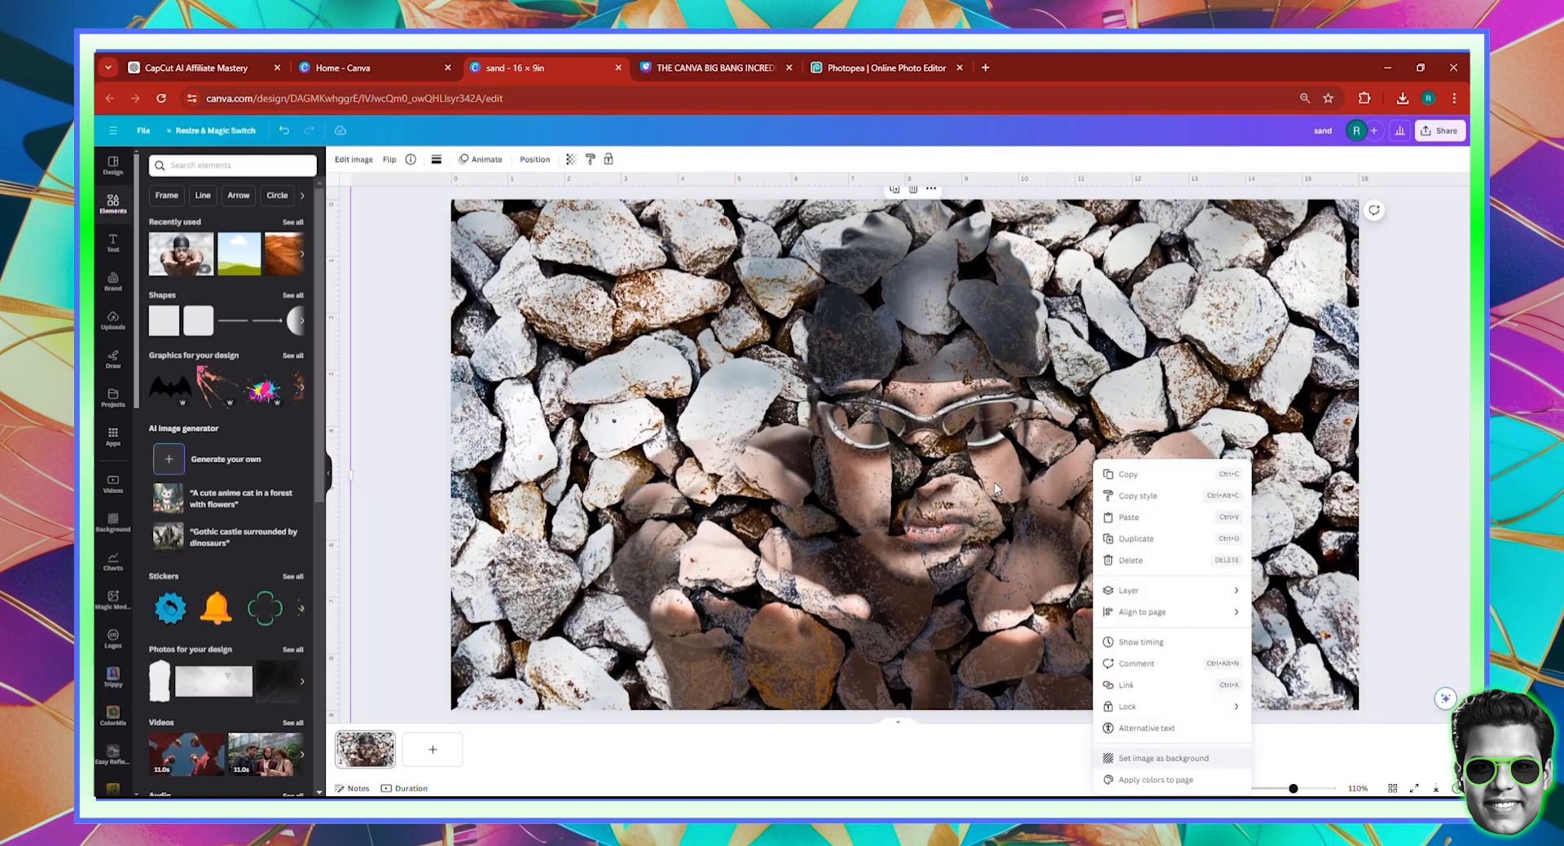
click(1159, 758)
key(Delete)
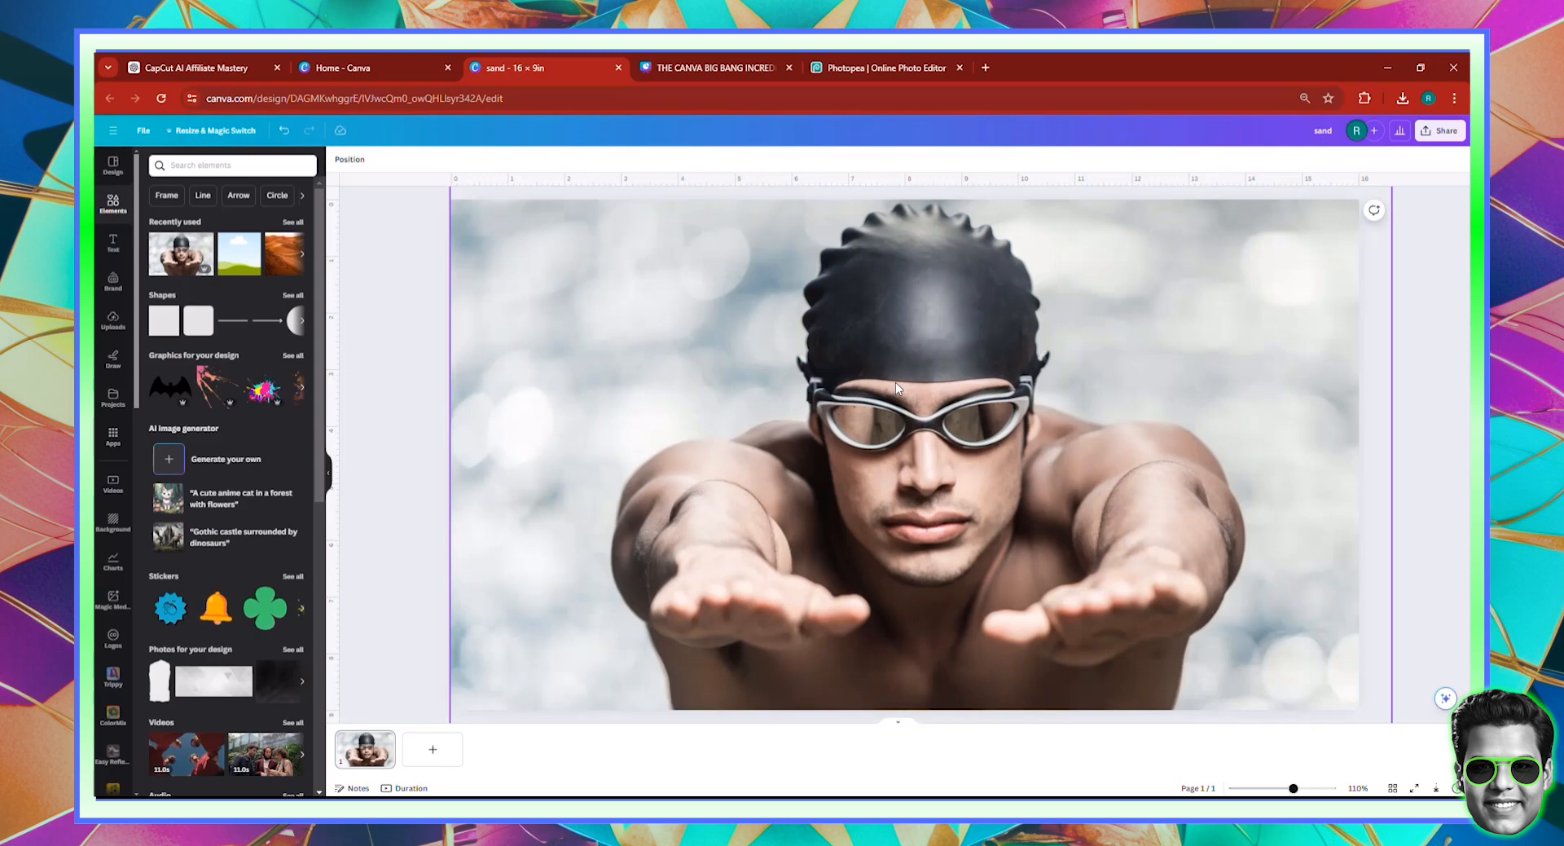
click(896, 388)
key(Delete)
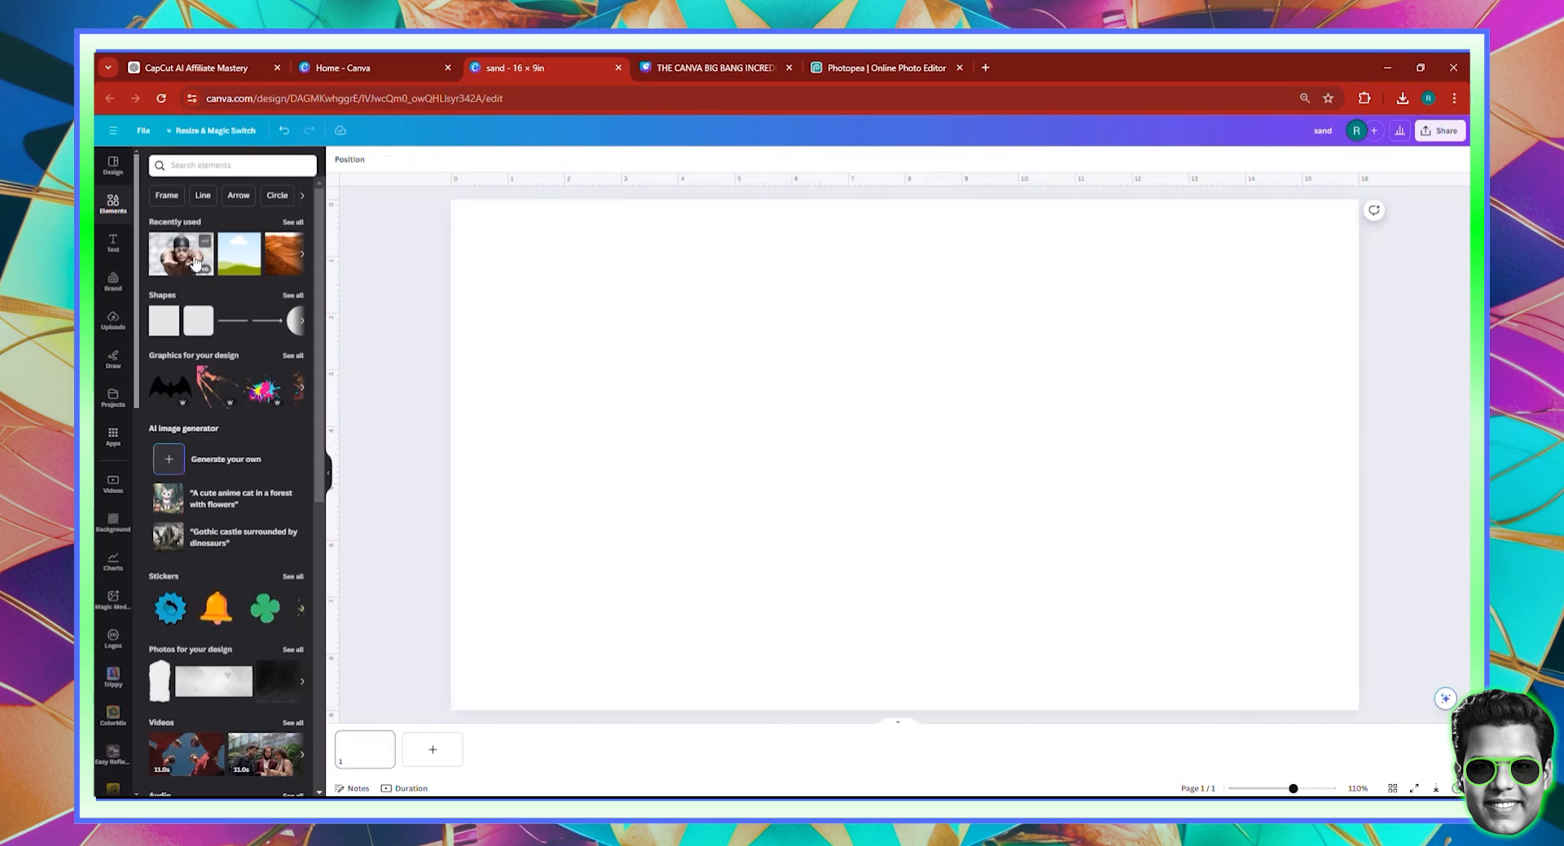
Step: Add the recently used swimmer photo again and stretch it to cover the whole page
click(186, 259)
drag(758, 377, 609, 321)
drag(1063, 610, 1216, 715)
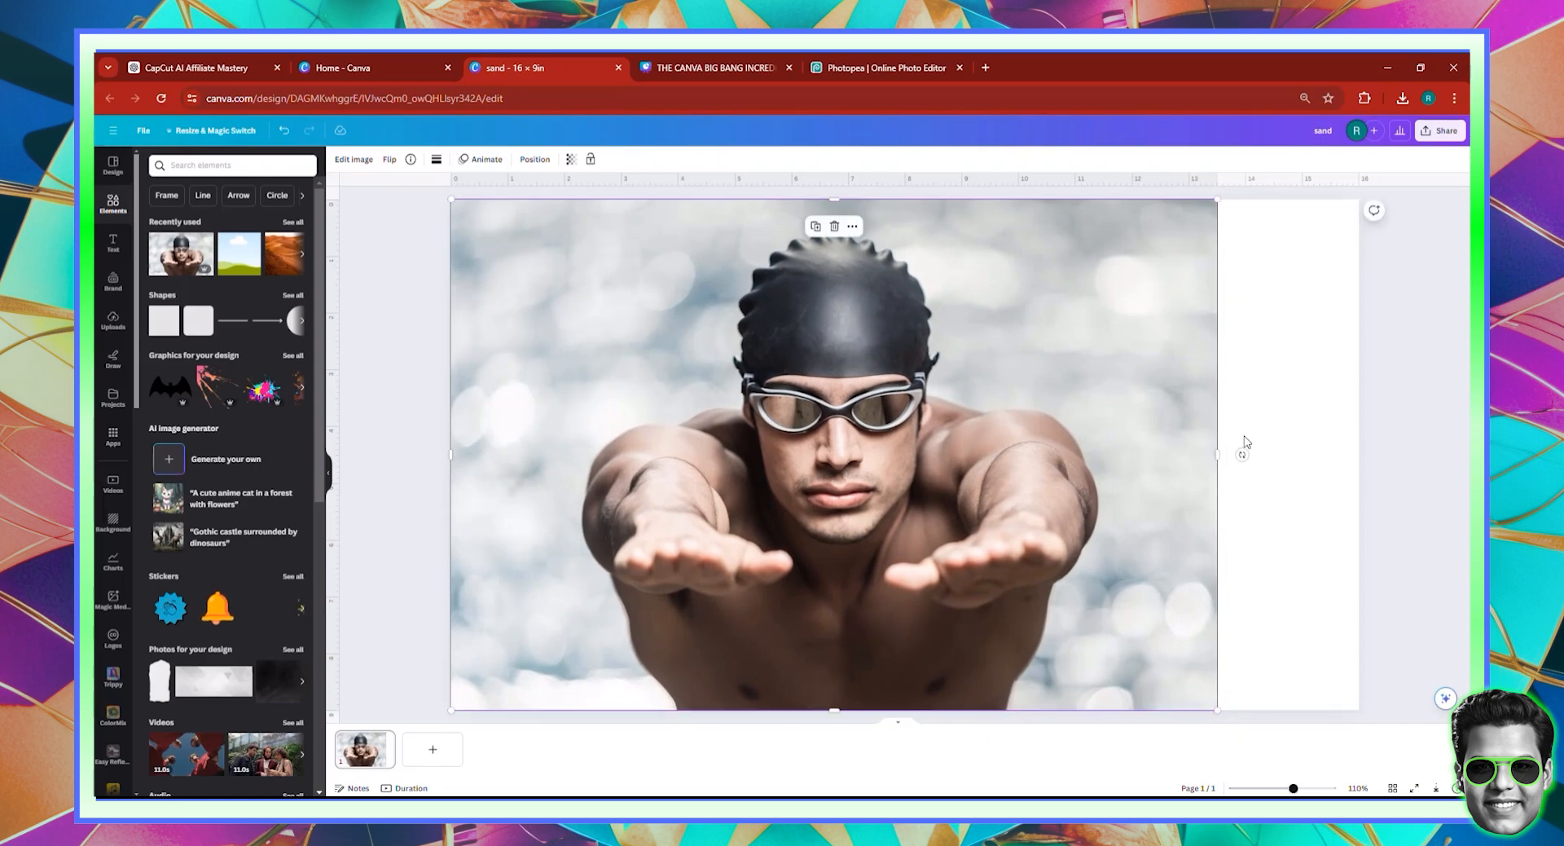
double_click(1213, 407)
click(1238, 413)
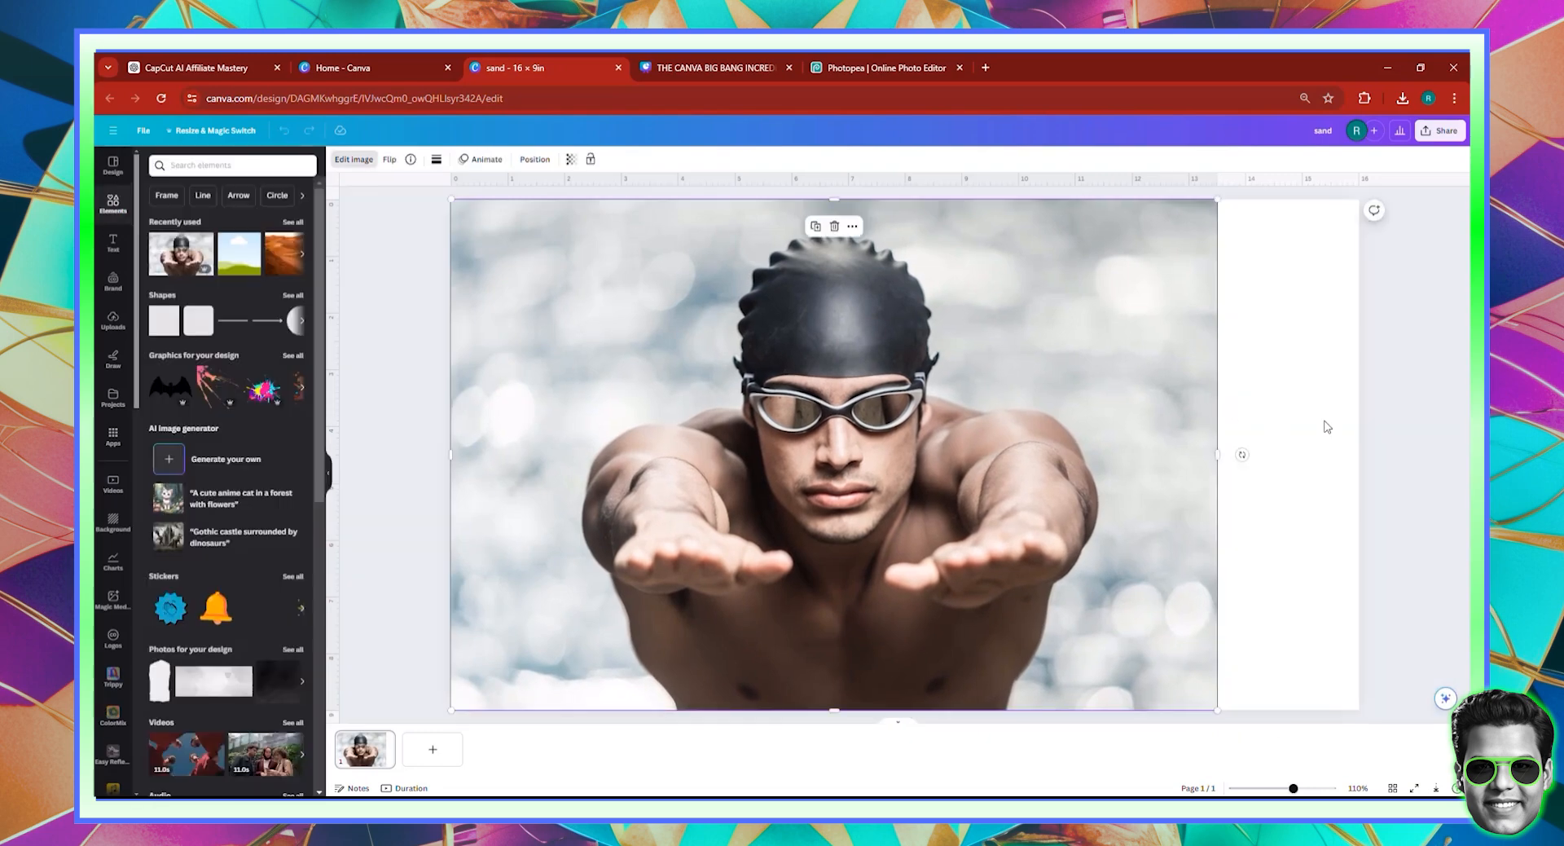
click(1287, 391)
click(1216, 381)
drag(1277, 376, 1361, 386)
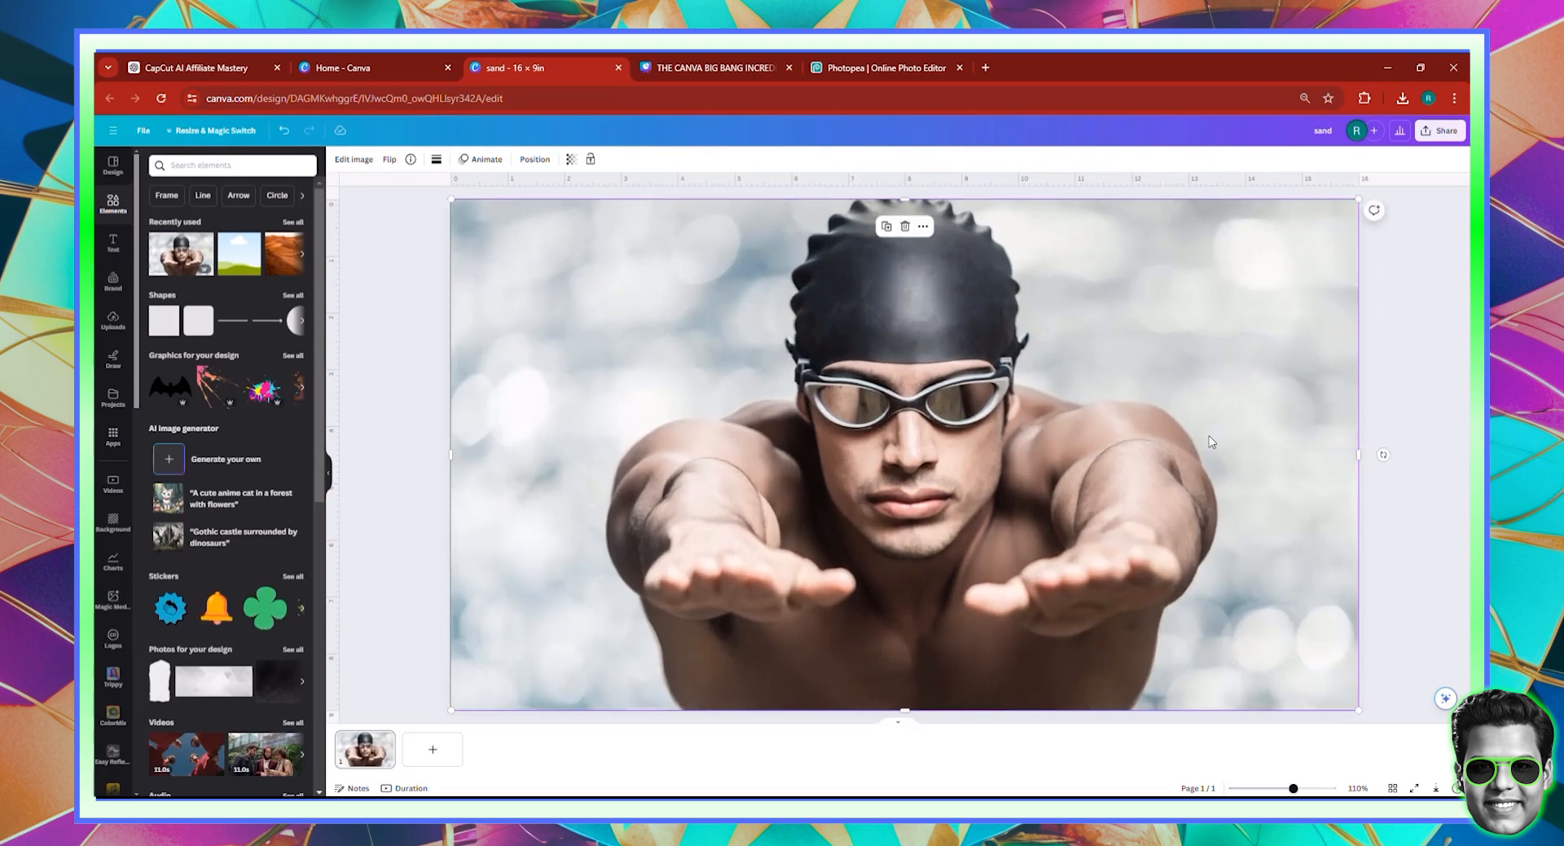
Step: Cover the swimmer photo with the uploaded transparent stones image and crop the stones to the left half of the page
click(113, 322)
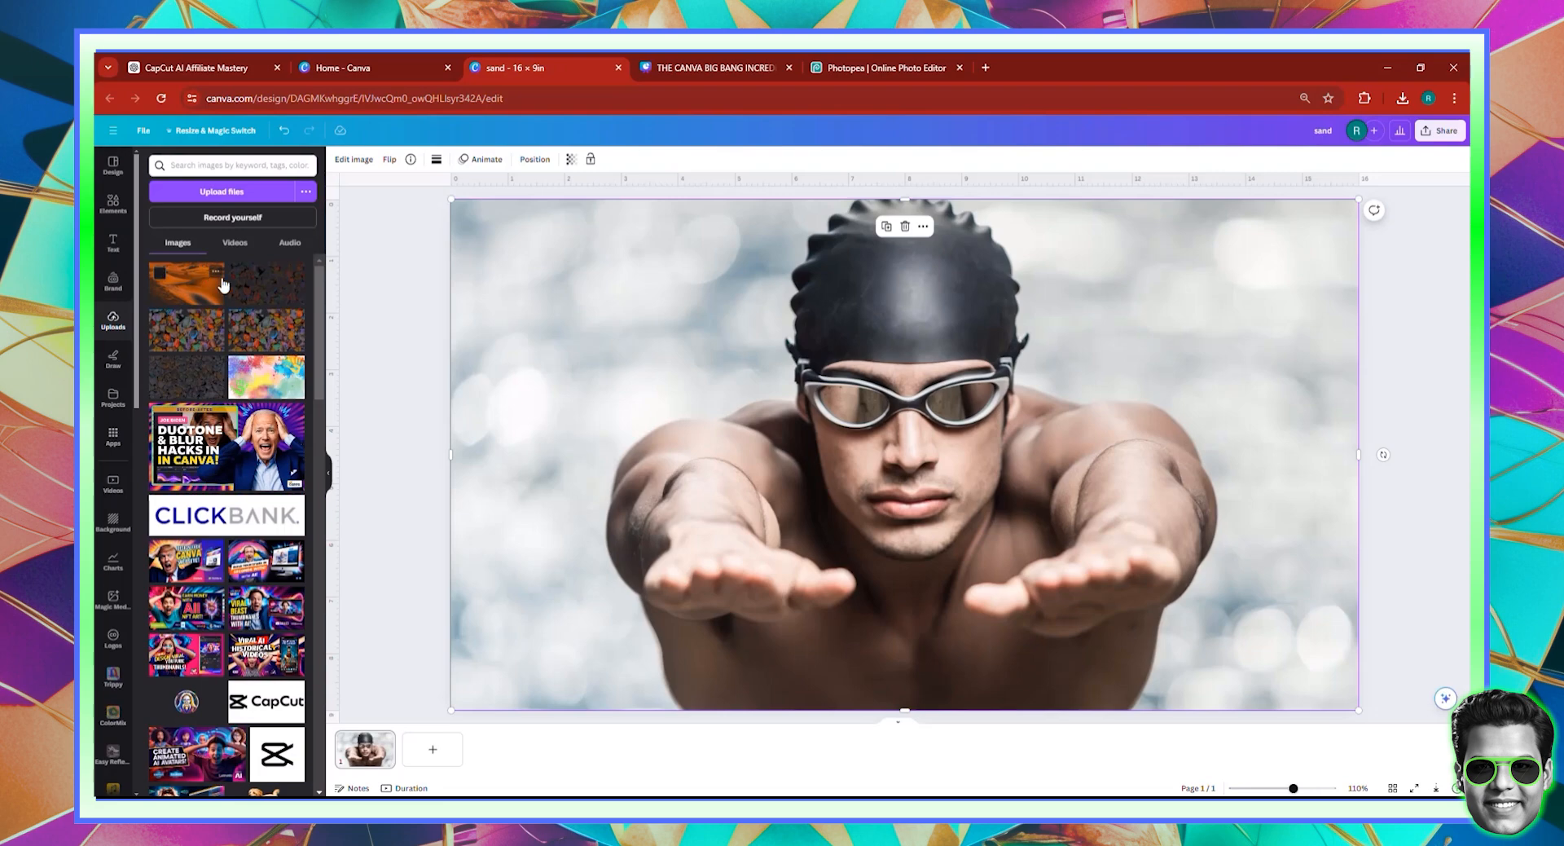
drag(185, 390, 741, 423)
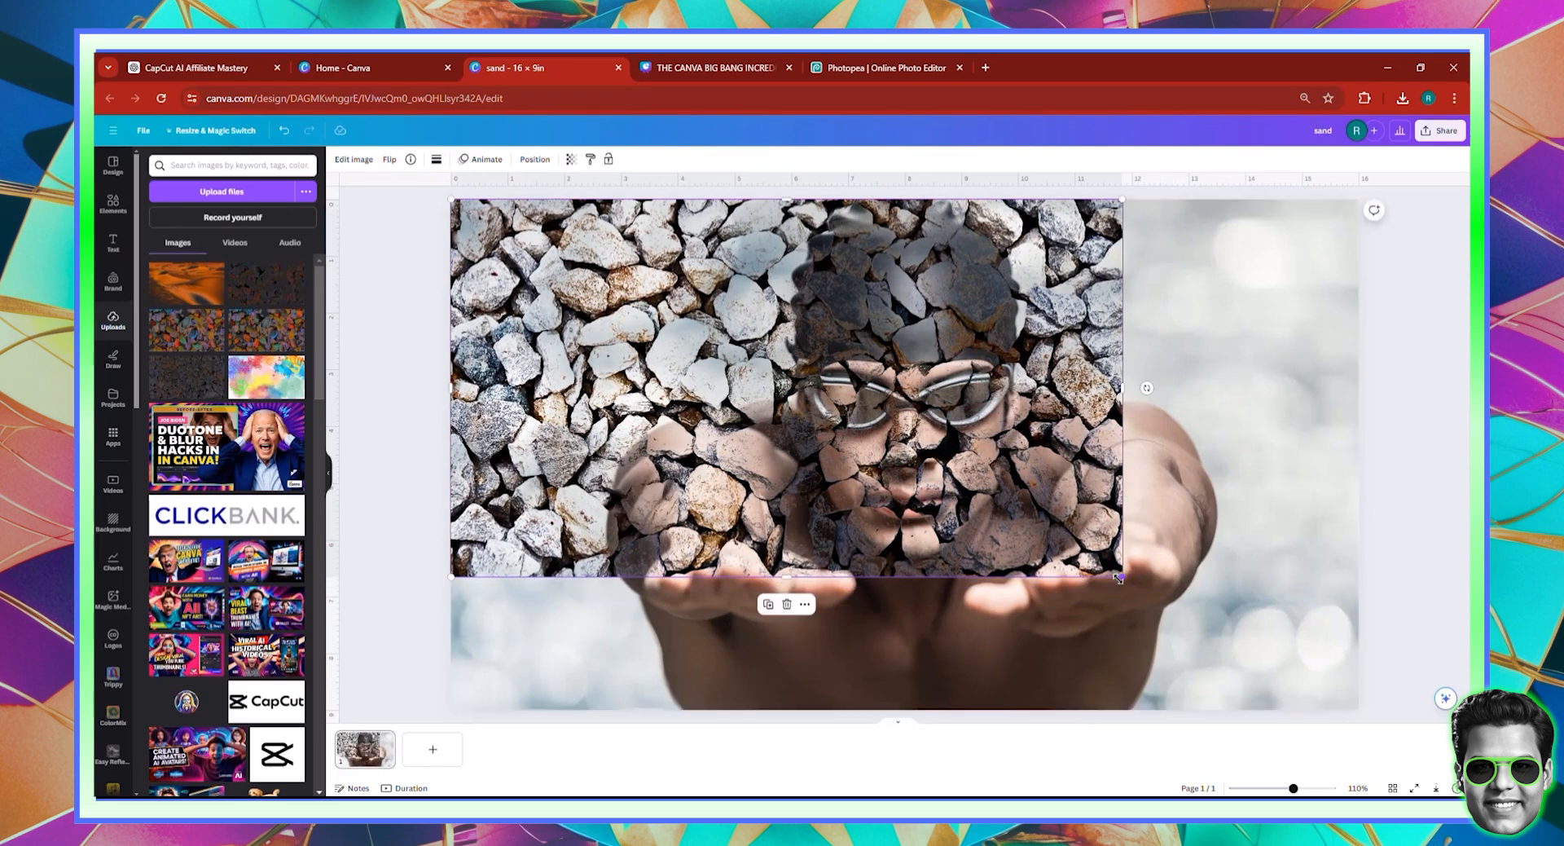
drag(1119, 577, 1359, 703)
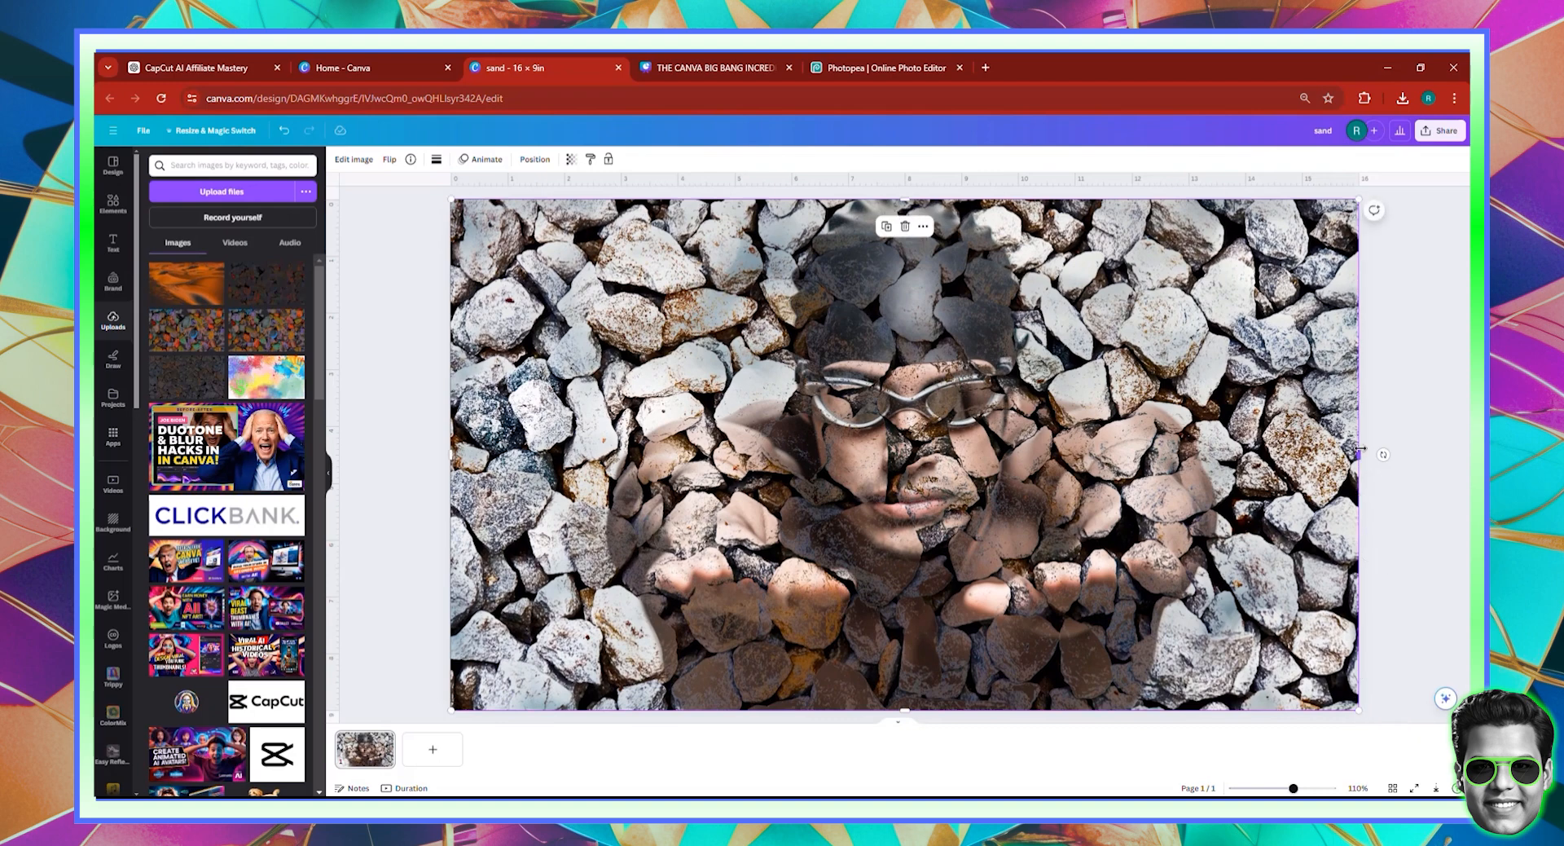
drag(1359, 448, 905, 465)
click(1240, 501)
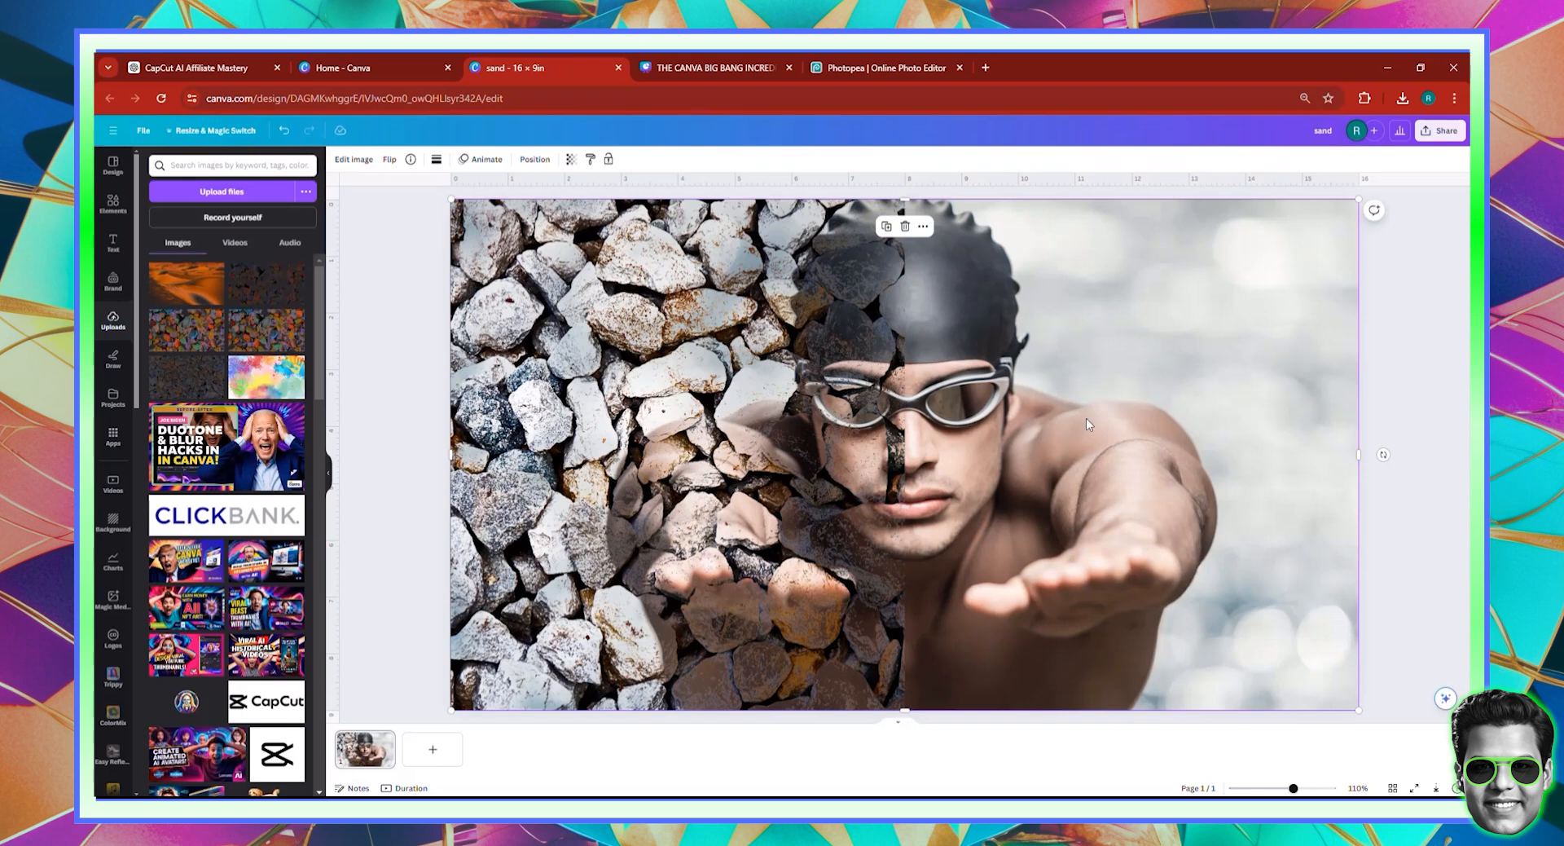